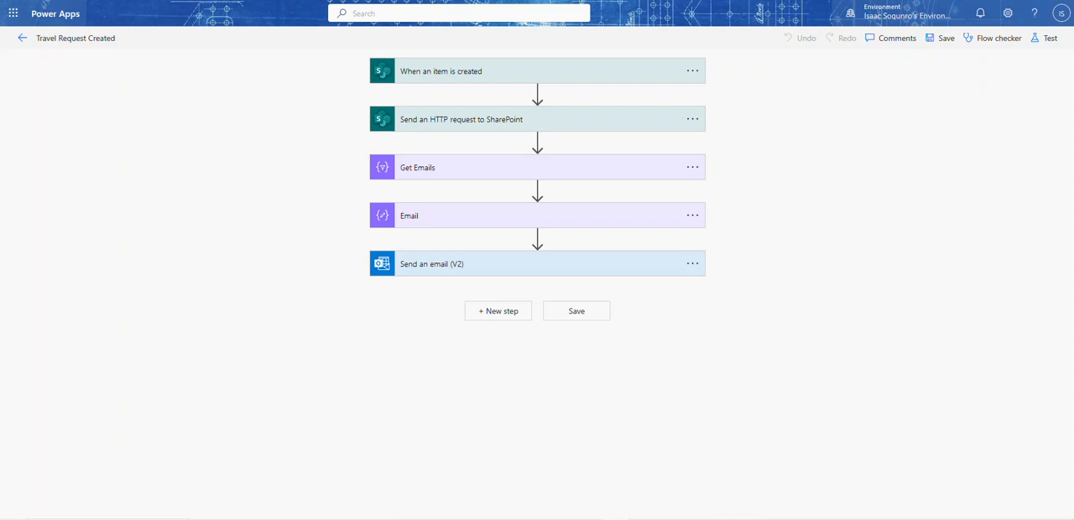
Expand the Send an email (V2) action to review its recipient, subject and body
{"action": "left_click_drag", "start_coordinate": [1073, 0], "coordinate": [243, 2]}
{"action": "left_click", "coordinate": [487, 267]}
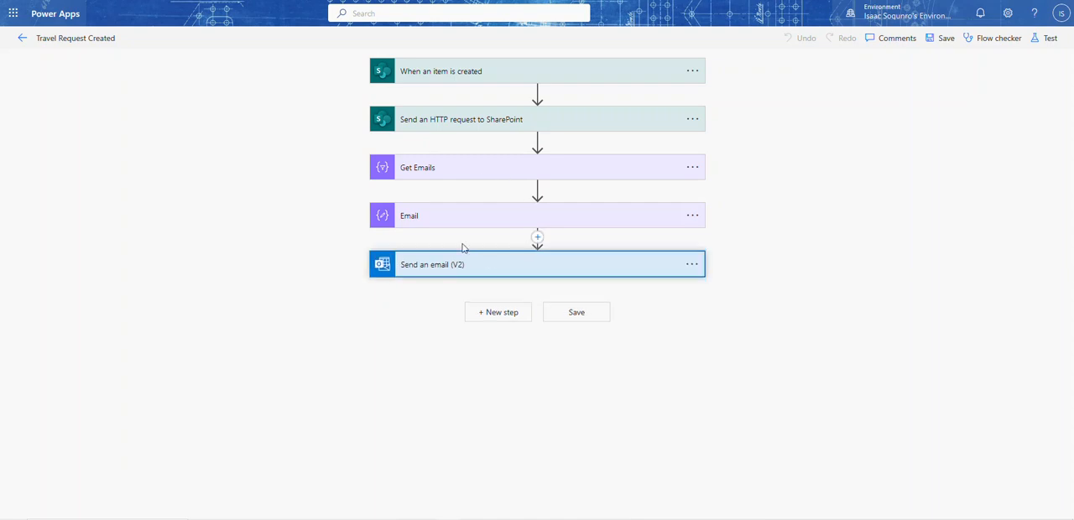
{"action": "scroll", "coordinate": [259, 221], "scroll_direction": "down", "scroll_amount": 2}
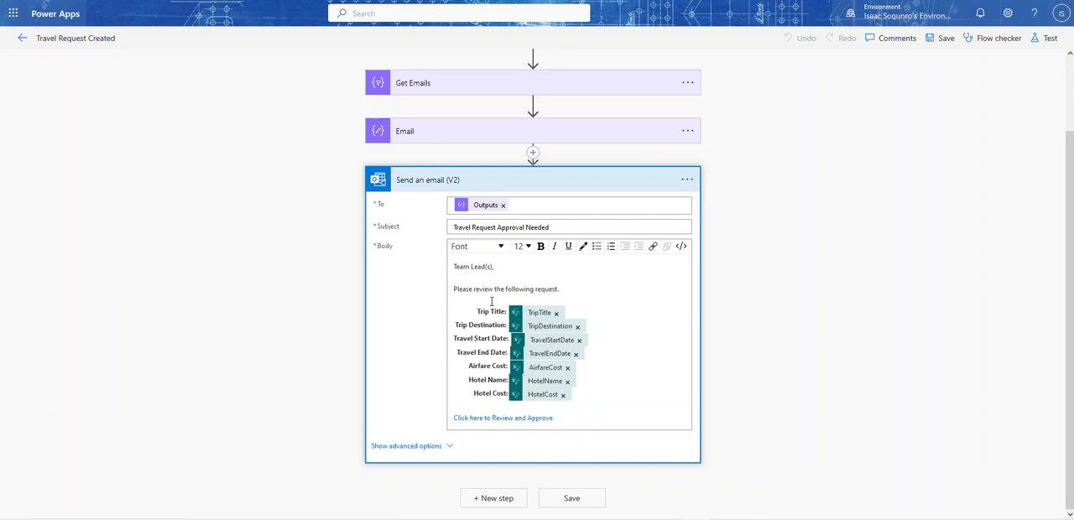
Add a "Trip Title:" line with the TripTitle dynamic value below the Hotel Cost line in the email body
{"action": "left_click", "coordinate": [587, 396]}
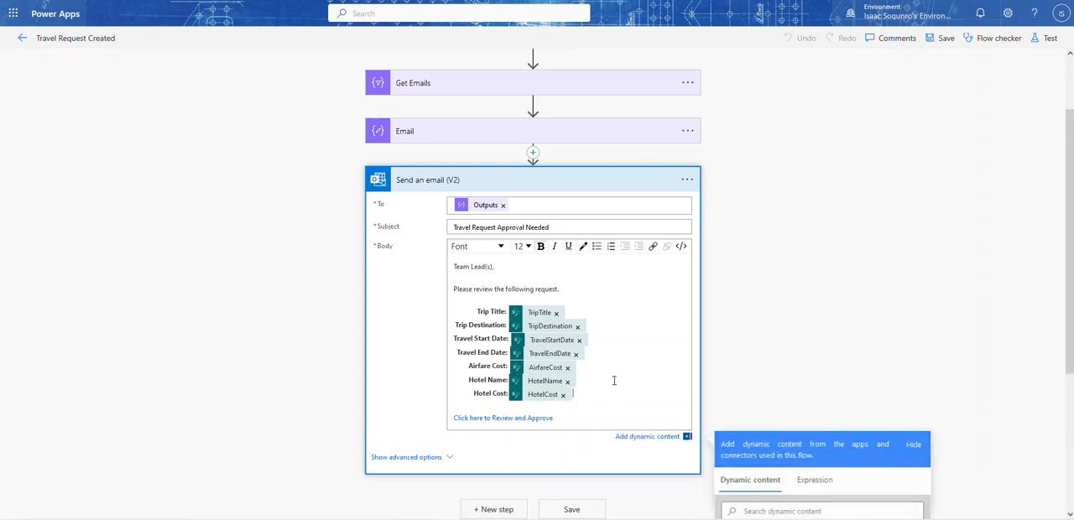
{"action": "key", "text": "Return"}
{"action": "key", "text": "Return"}
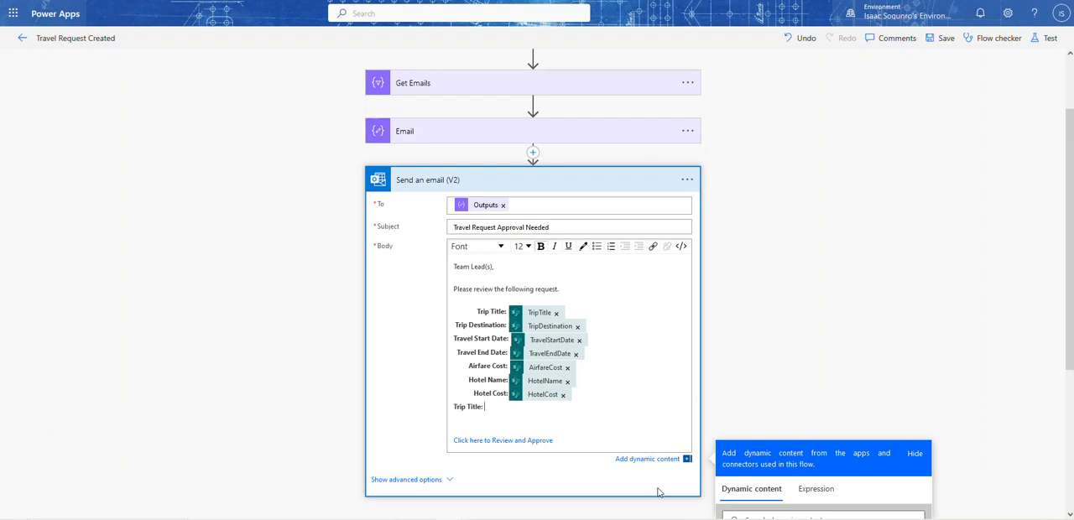
{"action": "scroll", "coordinate": [779, 472], "scroll_direction": "down", "scroll_amount": 1}
{"action": "scroll", "coordinate": [779, 472], "scroll_direction": "down", "scroll_amount": 3}
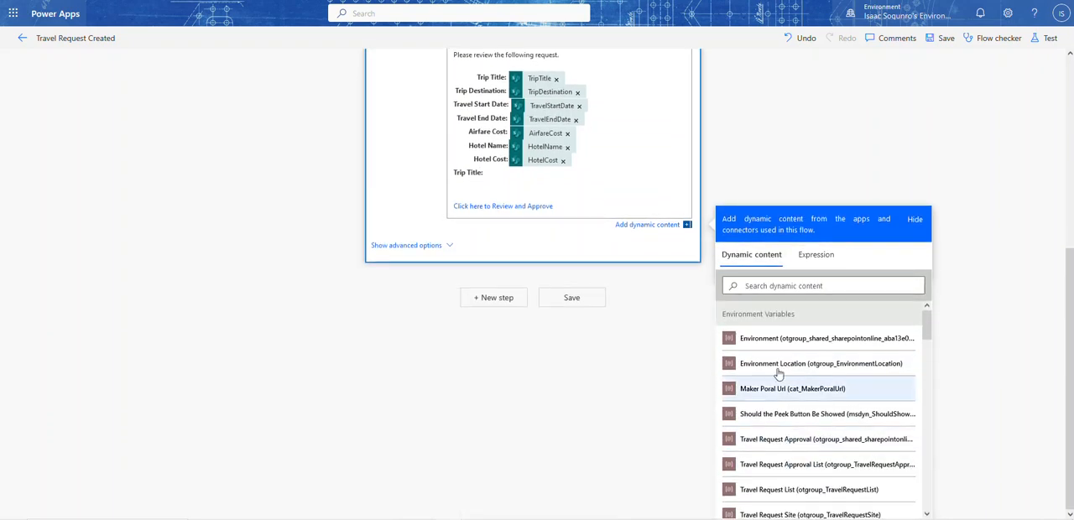
{"action": "left_click", "coordinate": [774, 287]}
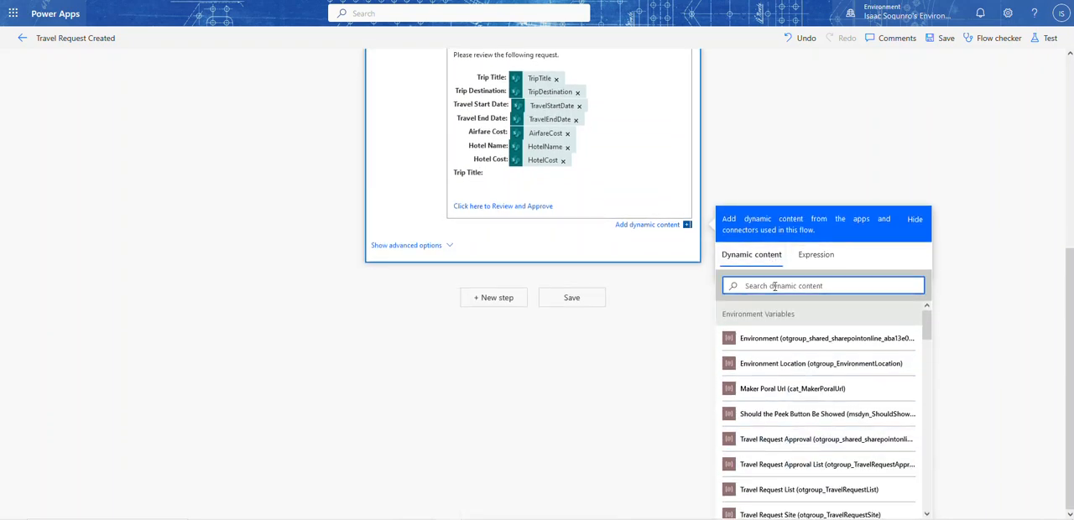
{"action": "type", "text": "tr"}
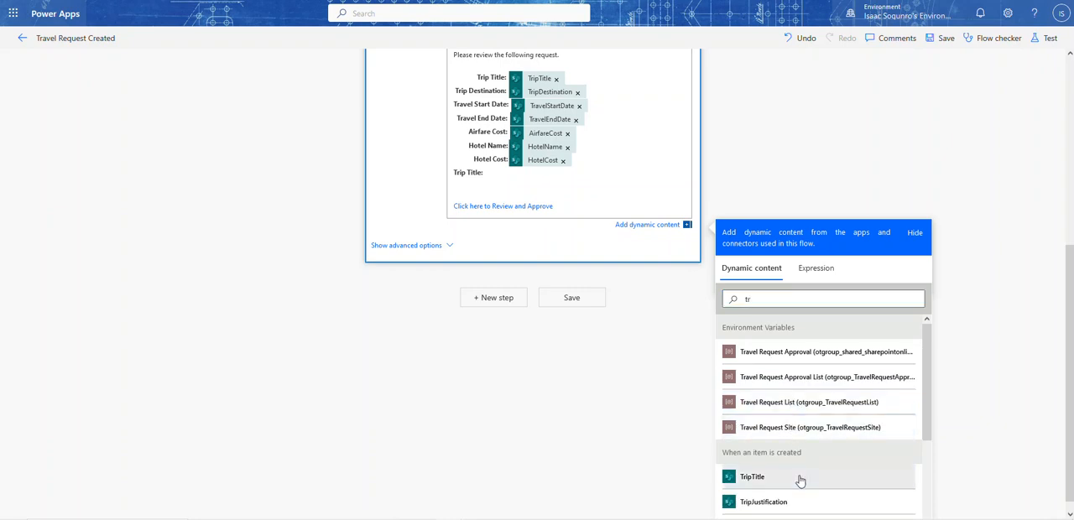
{"action": "left_click", "coordinate": [800, 476]}
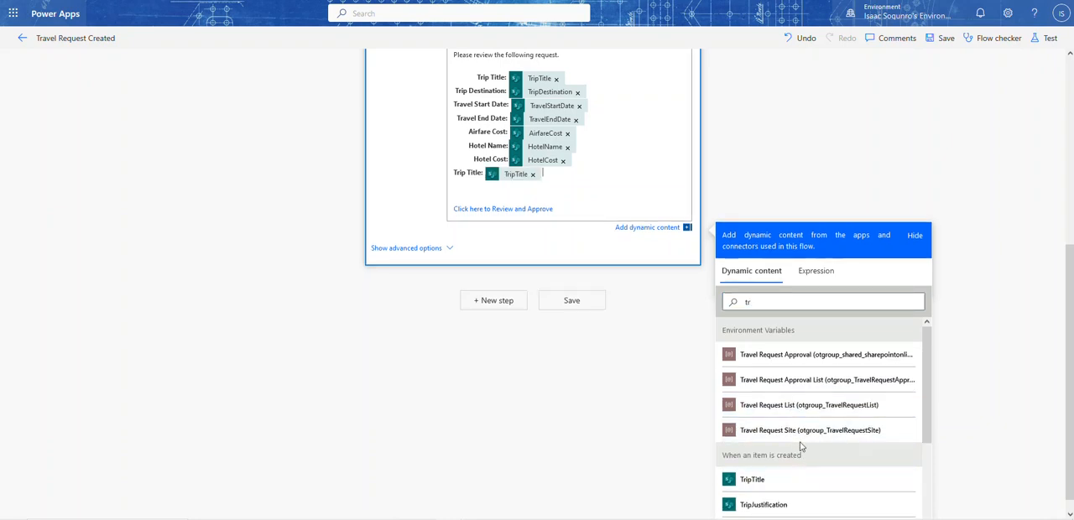
Clear the dynamic content search and browse the fields available from the item creation trigger
{"action": "left_click", "coordinate": [771, 298]}
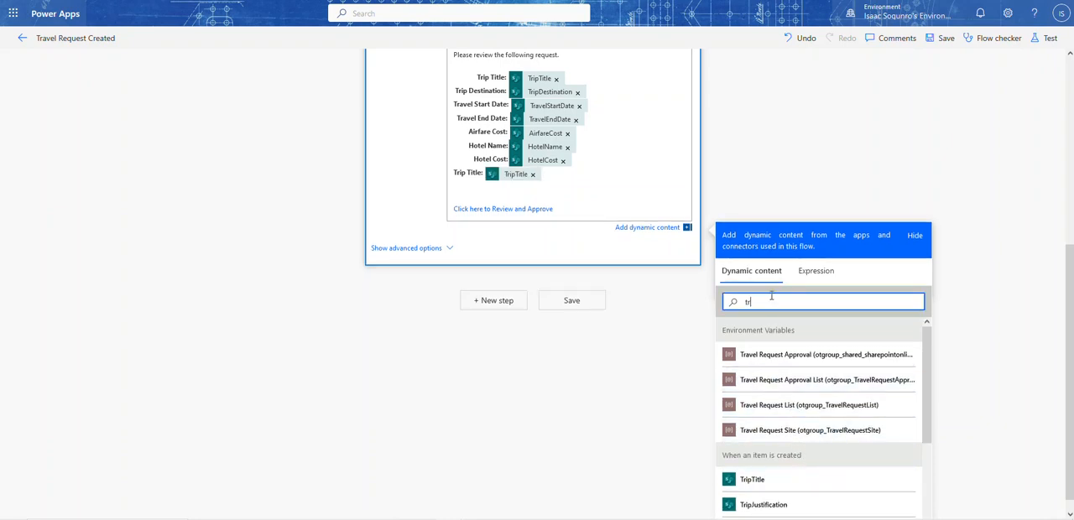
{"action": "key", "text": "BackSpace"}
{"action": "key", "text": "BackSpace"}
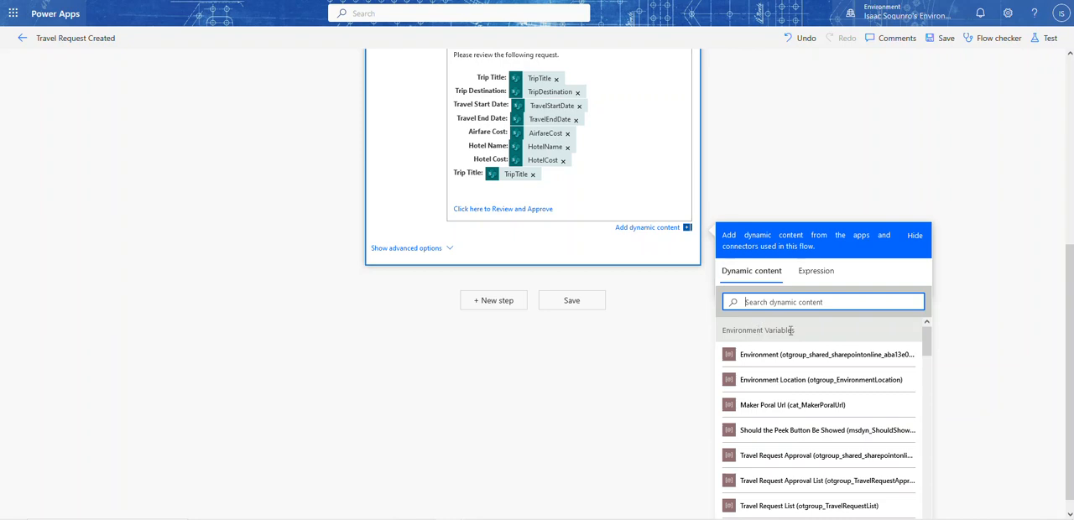
{"action": "scroll", "coordinate": [797, 361], "scroll_direction": "down", "scroll_amount": 10}
{"action": "scroll", "coordinate": [803, 382], "scroll_direction": "up", "scroll_amount": 5}
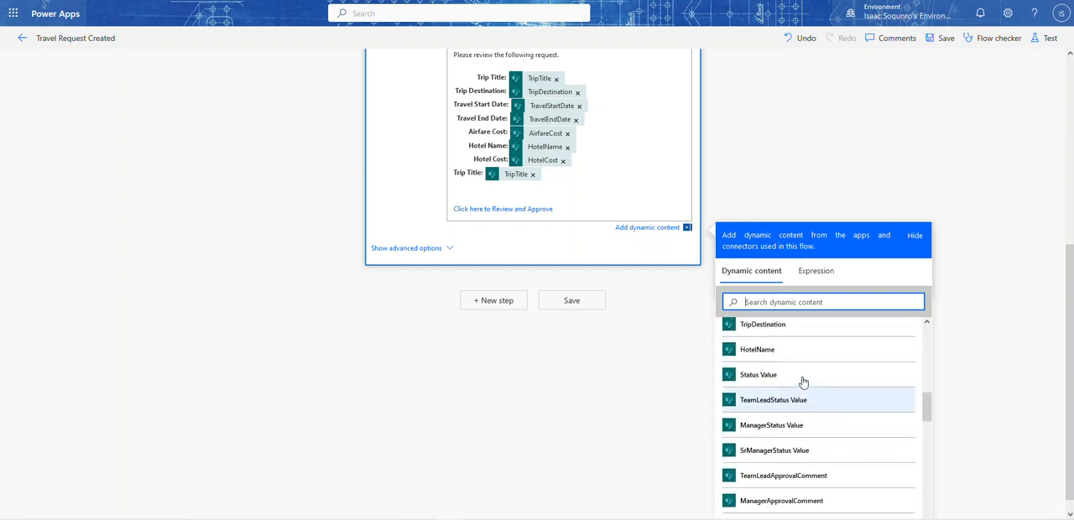
{"action": "scroll", "coordinate": [780, 363], "scroll_direction": "up", "scroll_amount": 1}
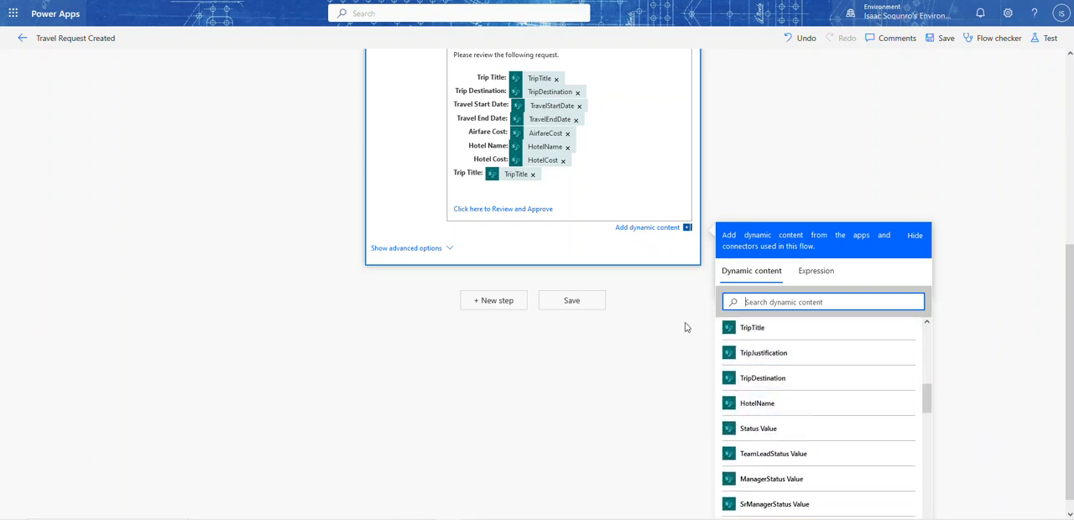
{"action": "scroll", "coordinate": [516, 152], "scroll_direction": "up", "scroll_amount": 2}
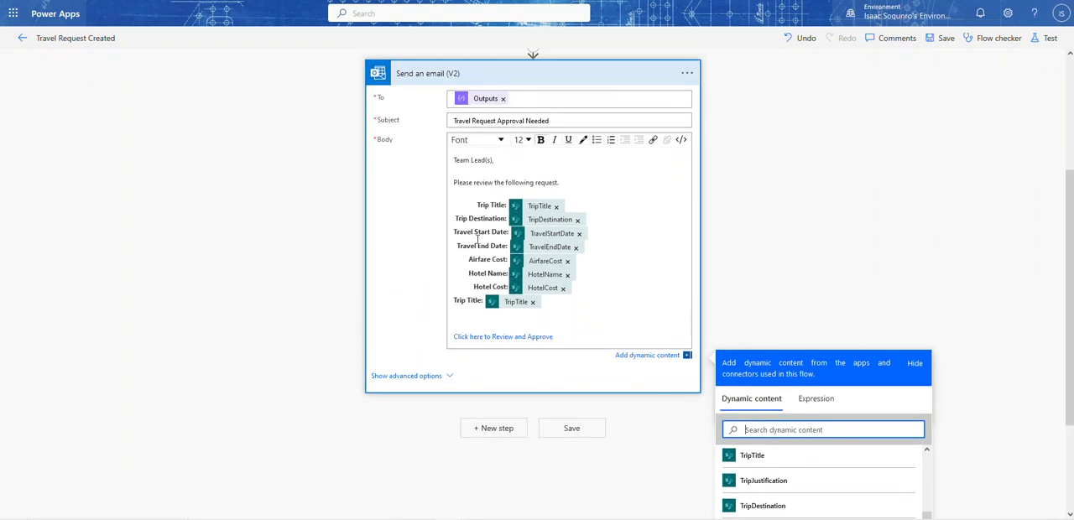
Remove the extra Trip Title line and its TripTitle value from below the Hotel Cost line in the email body
{"action": "left_click", "coordinate": [532, 302]}
{"action": "left_click_drag", "start_coordinate": [501, 300], "coordinate": [404, 304]}
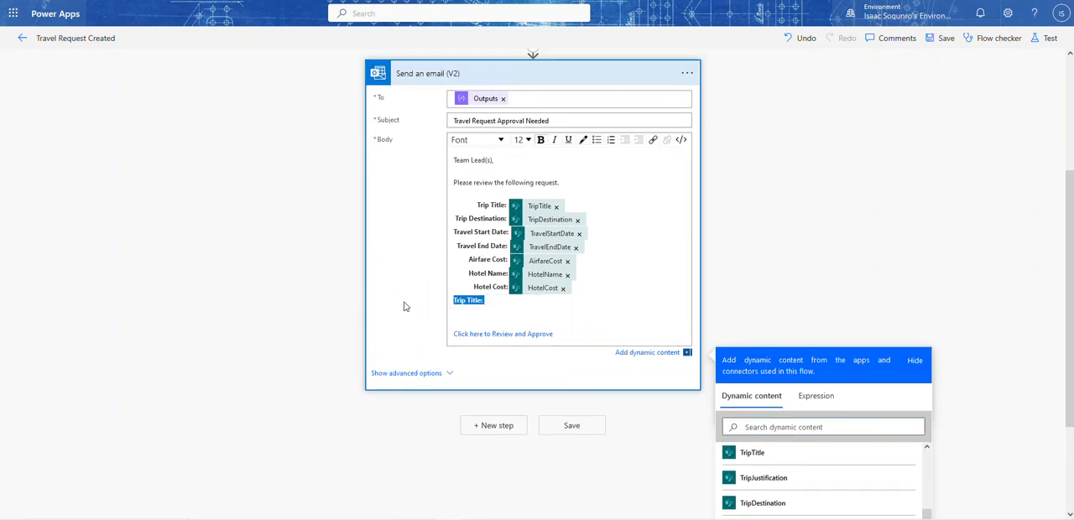
{"action": "key", "text": "BackSpace"}
{"action": "key", "text": "BackSpace"}
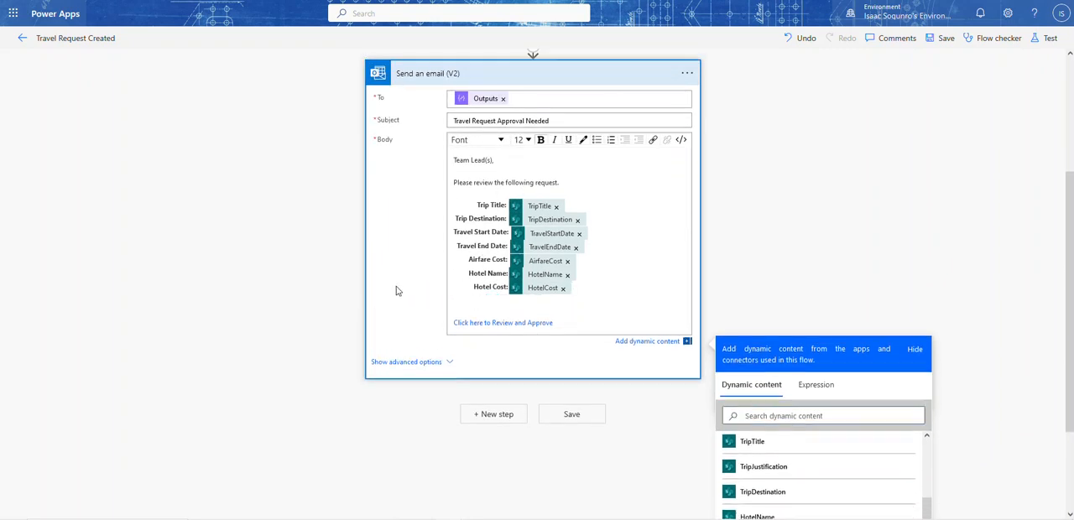
{"action": "key", "text": "Delete"}
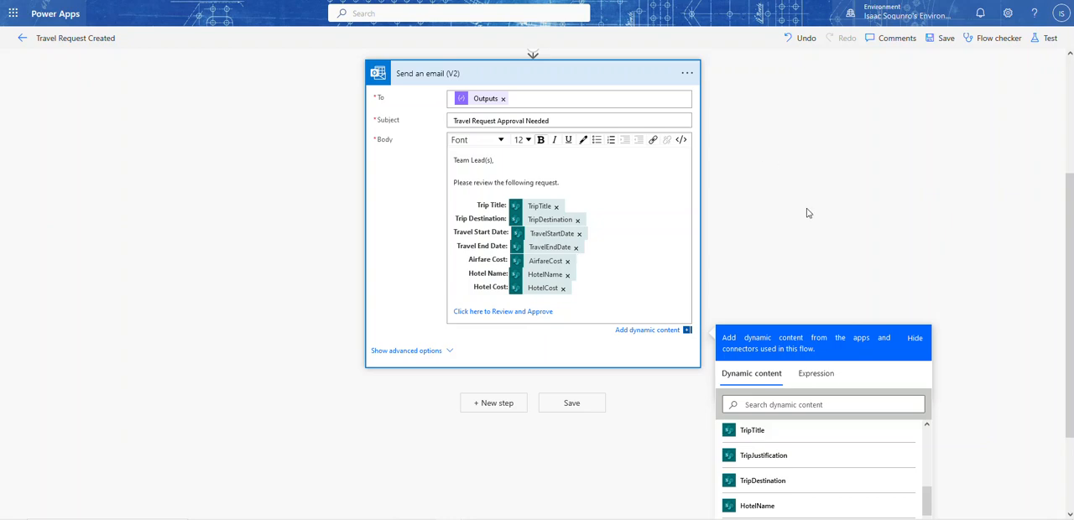
{"action": "left_click", "coordinate": [849, 288]}
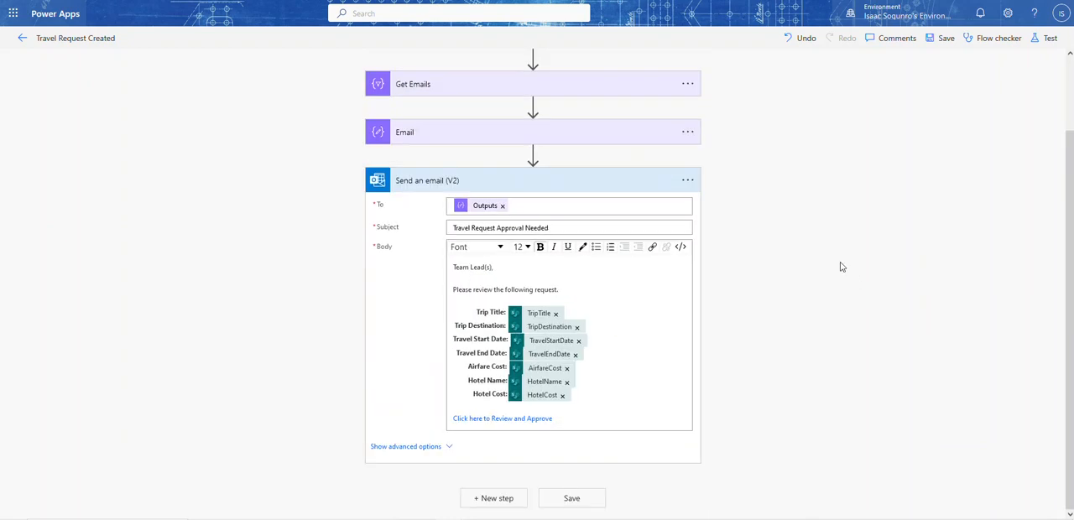
Leave the flow and open the Travel Request Approval App from the solution for editing
{"action": "left_click", "coordinate": [20, 42]}
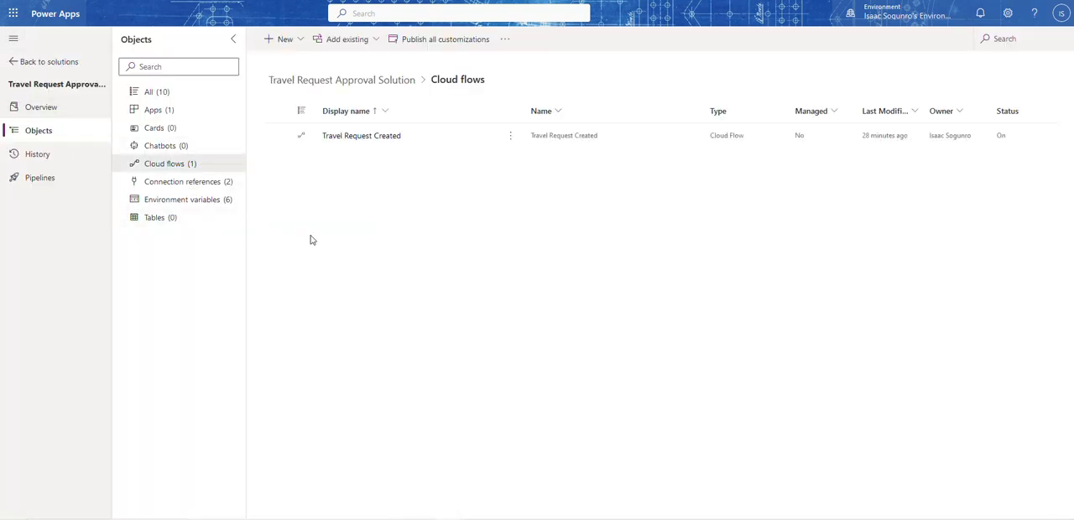
{"action": "left_click", "coordinate": [153, 110]}
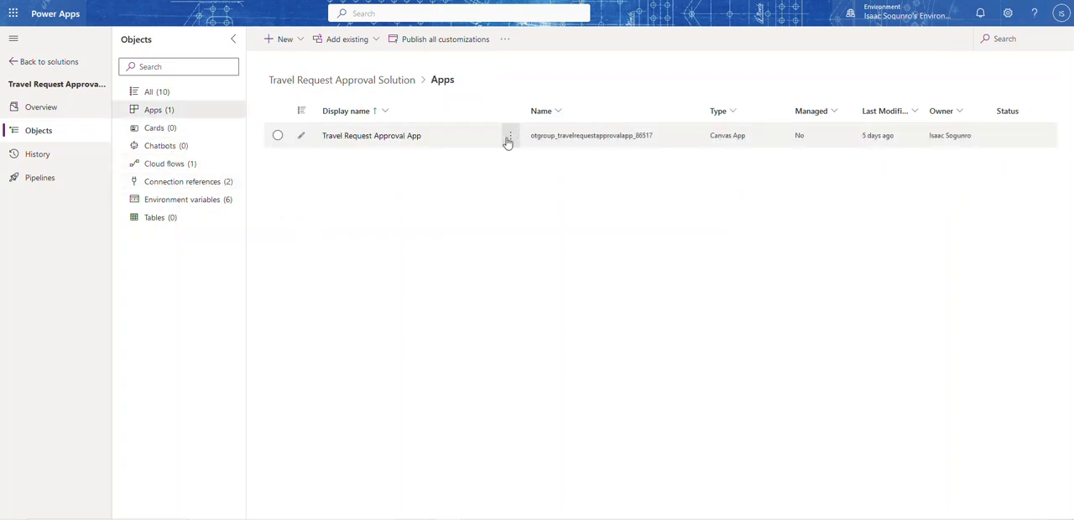
{"action": "left_click", "coordinate": [509, 139]}
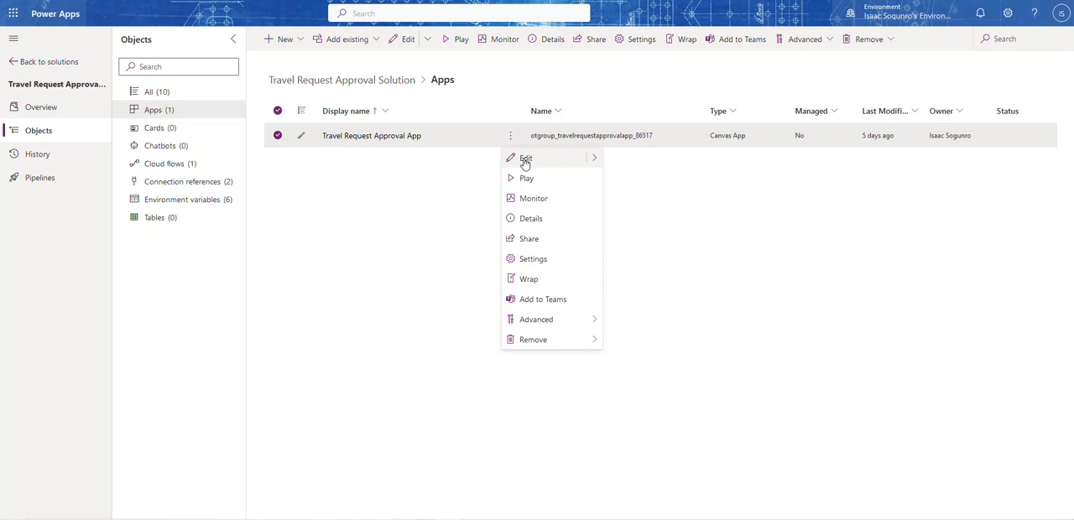
{"action": "left_click", "coordinate": [525, 160]}
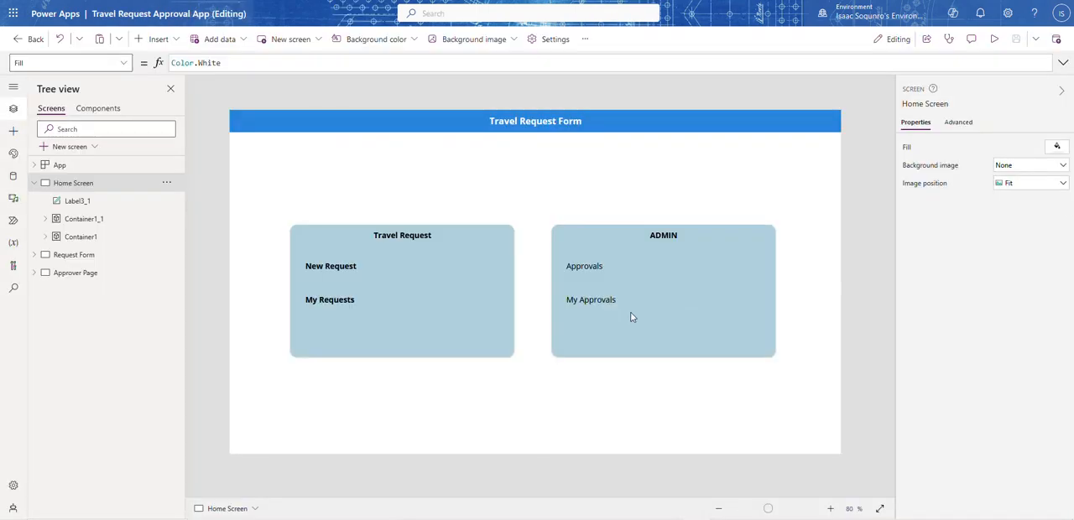
Insert a classic Container on the Approver Page screen
{"action": "left_click", "coordinate": [34, 184]}
{"action": "left_click", "coordinate": [65, 219]}
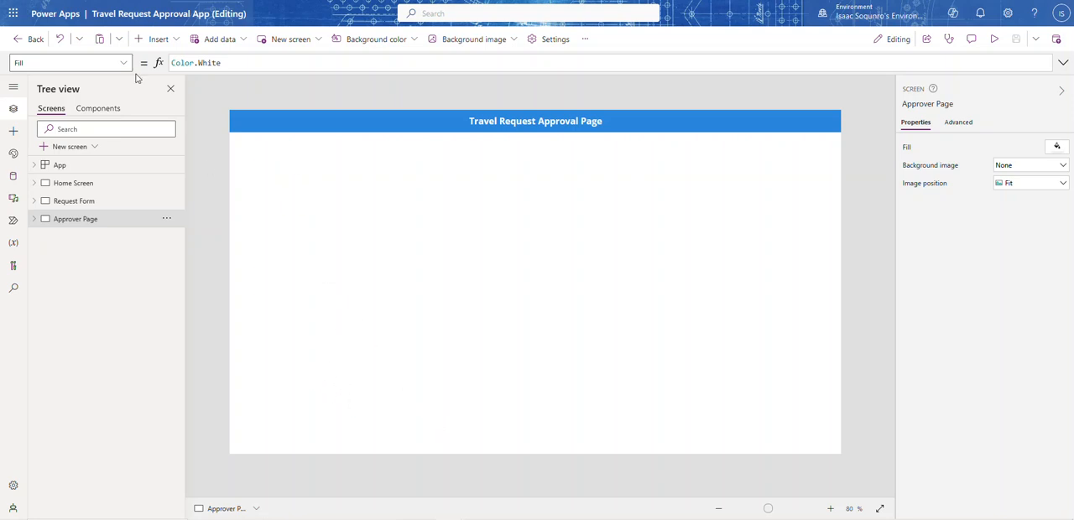
{"action": "left_click", "coordinate": [172, 40]}
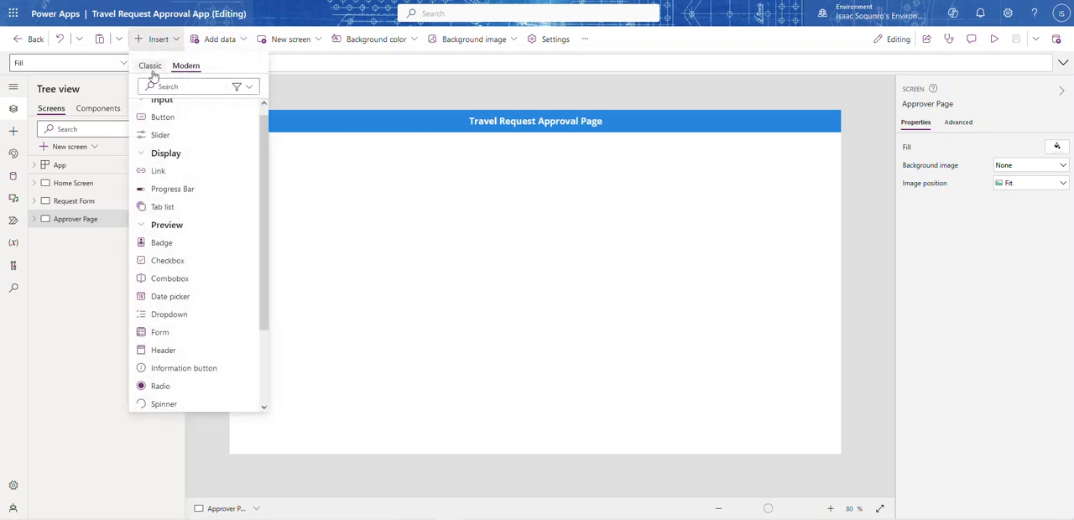
{"action": "left_click", "coordinate": [150, 67]}
{"action": "left_click", "coordinate": [159, 86]}
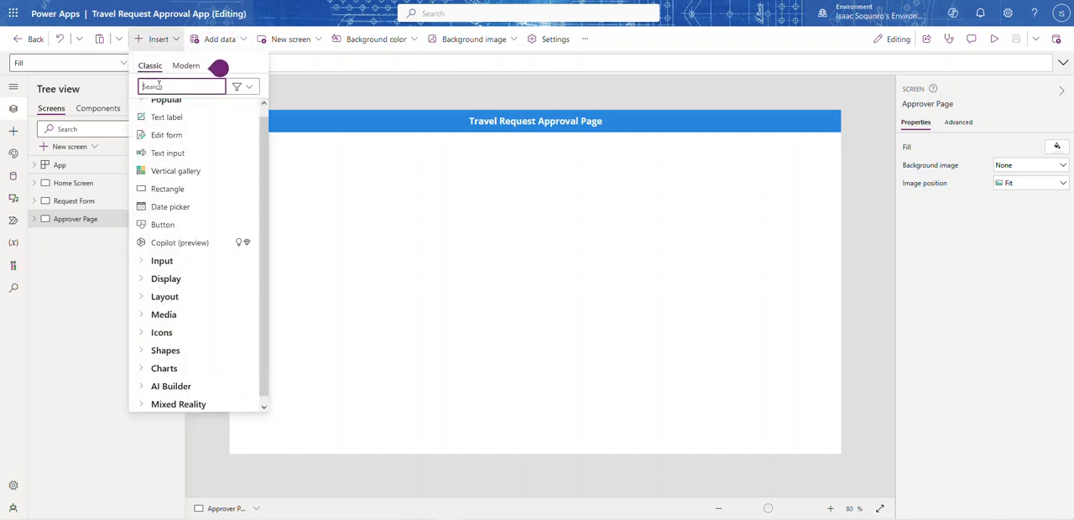
{"action": "type", "text": "cont"}
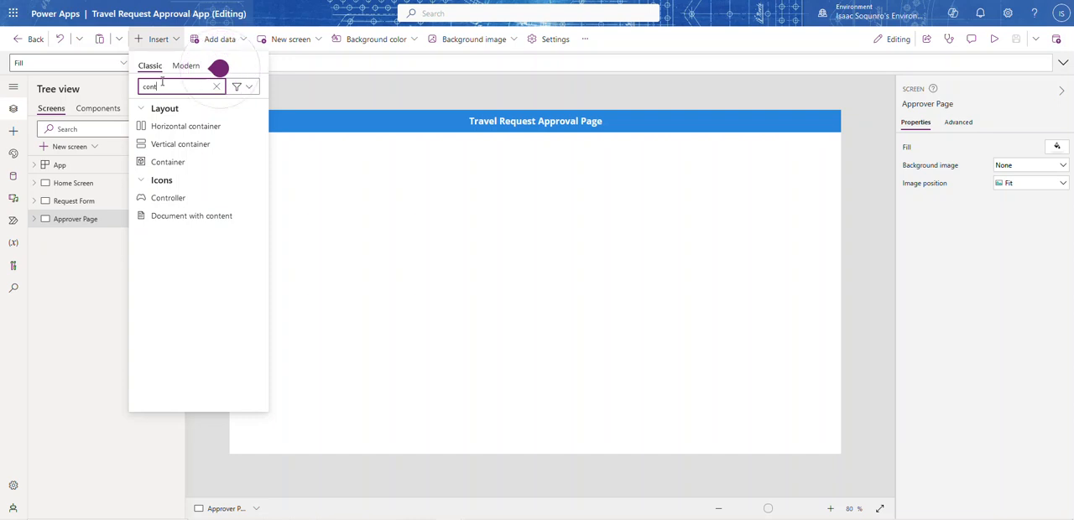
{"action": "left_click", "coordinate": [155, 162]}
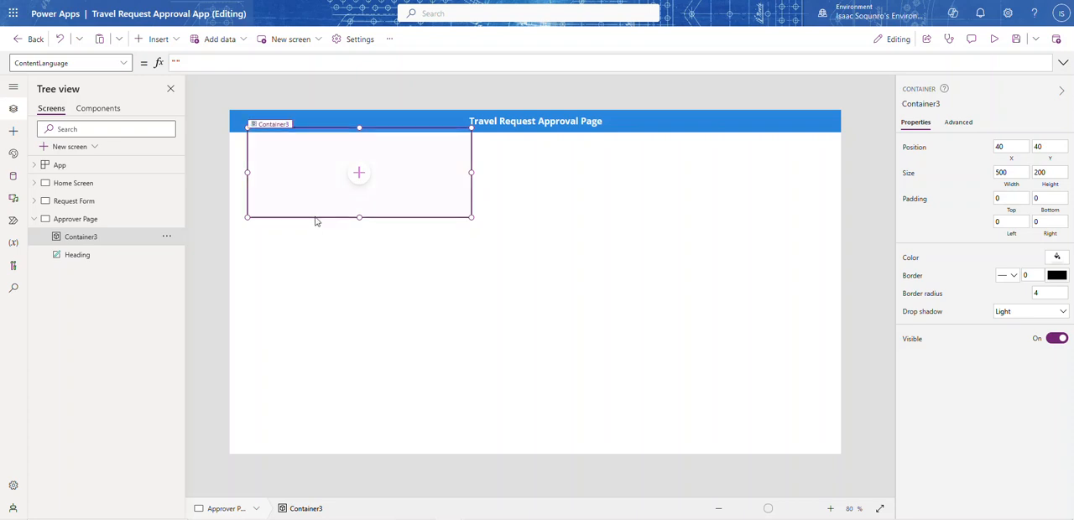
Place the container at X 0, Y 50 and enlarge it to 1366 by 718 to fill the area below the heading
{"action": "left_click_drag", "start_coordinate": [311, 219], "coordinate": [297, 225]}
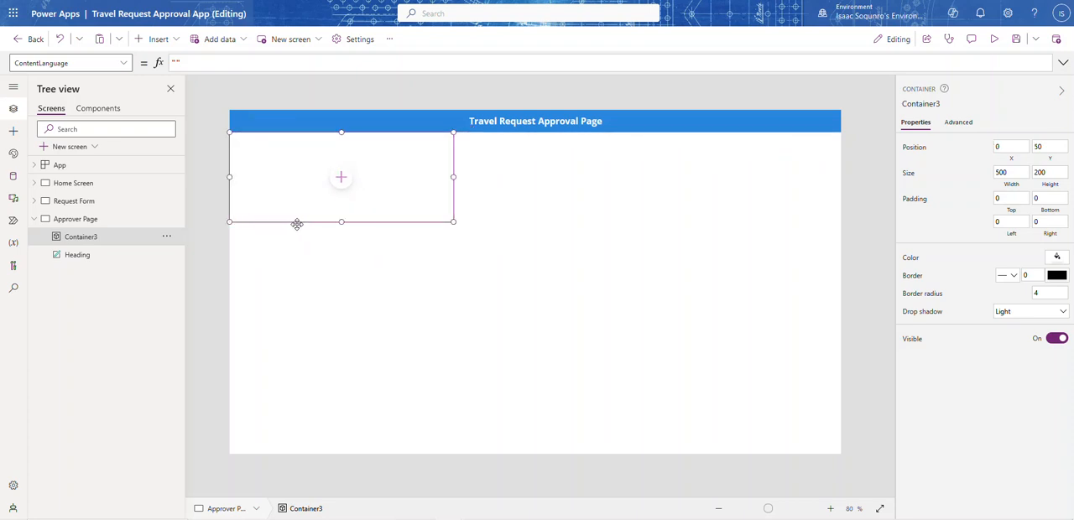
{"action": "left_click_drag", "start_coordinate": [453, 221], "coordinate": [839, 452]}
{"action": "left_click", "coordinate": [535, 293]}
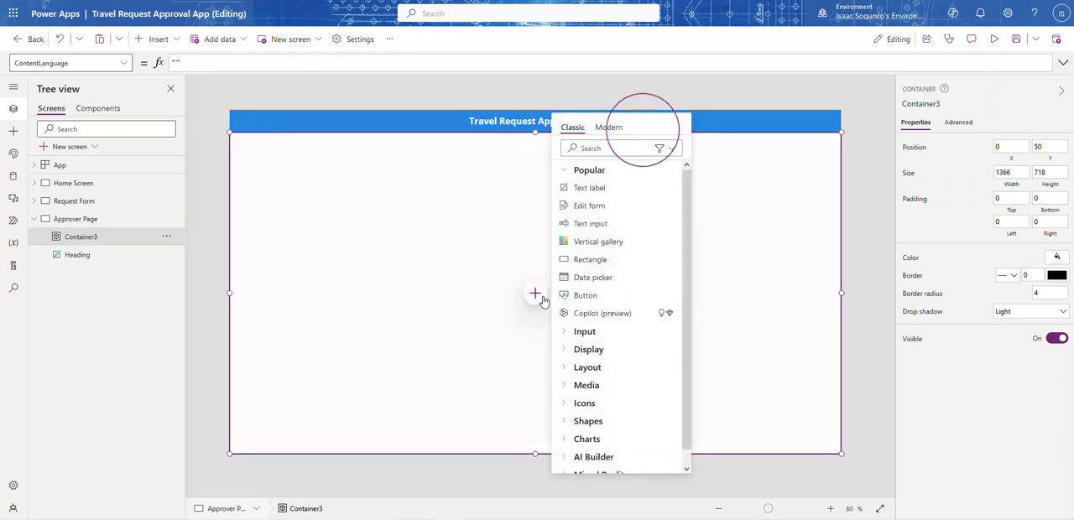
{"action": "left_click", "coordinate": [537, 296]}
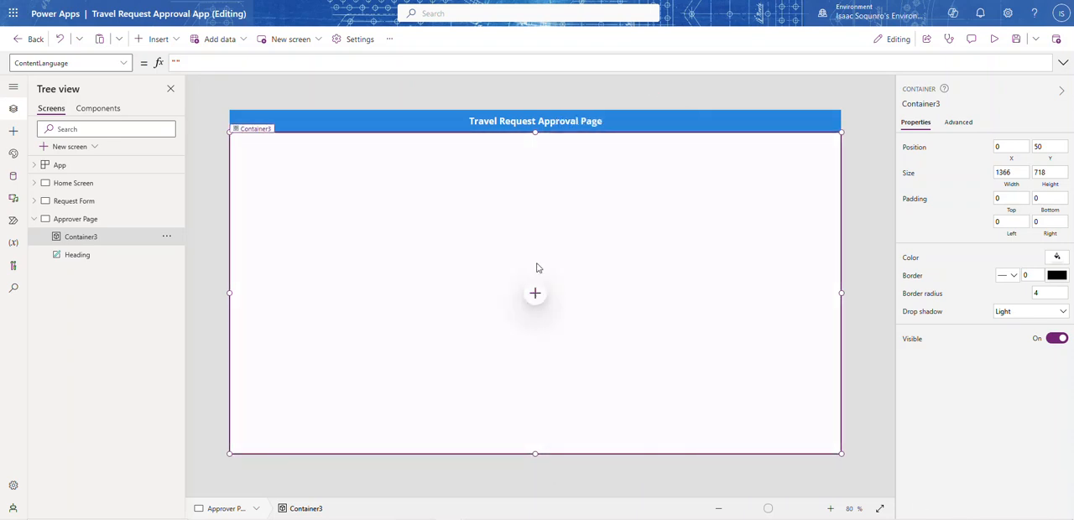
Insert a second Container nested inside the full-page container
{"action": "left_click", "coordinate": [536, 292]}
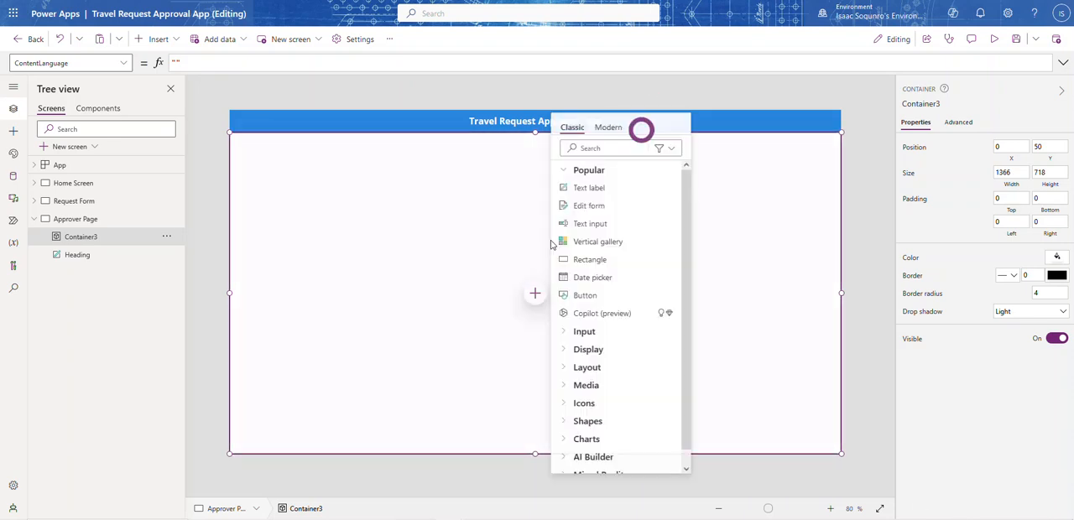
{"action": "left_click", "coordinate": [579, 151]}
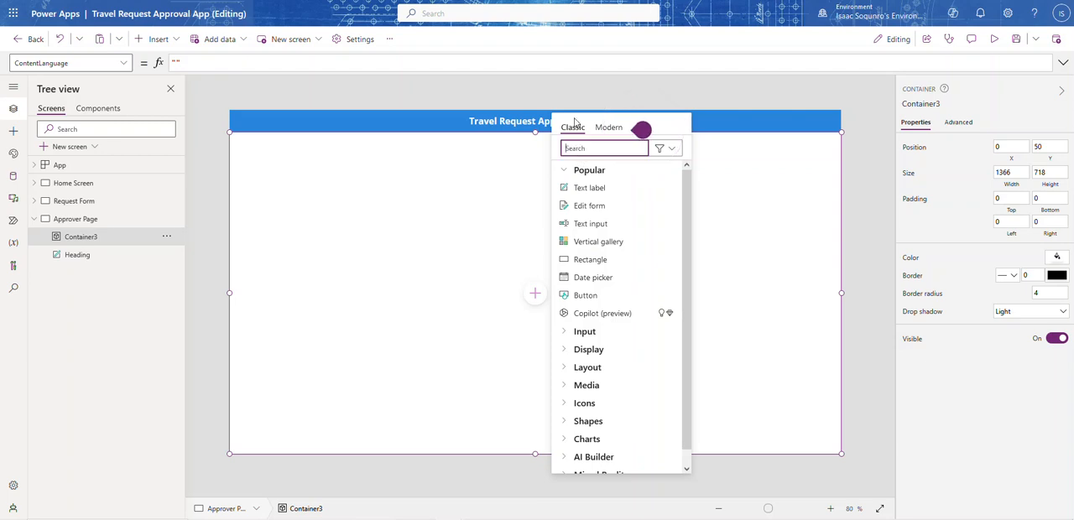
{"action": "type", "text": "con"}
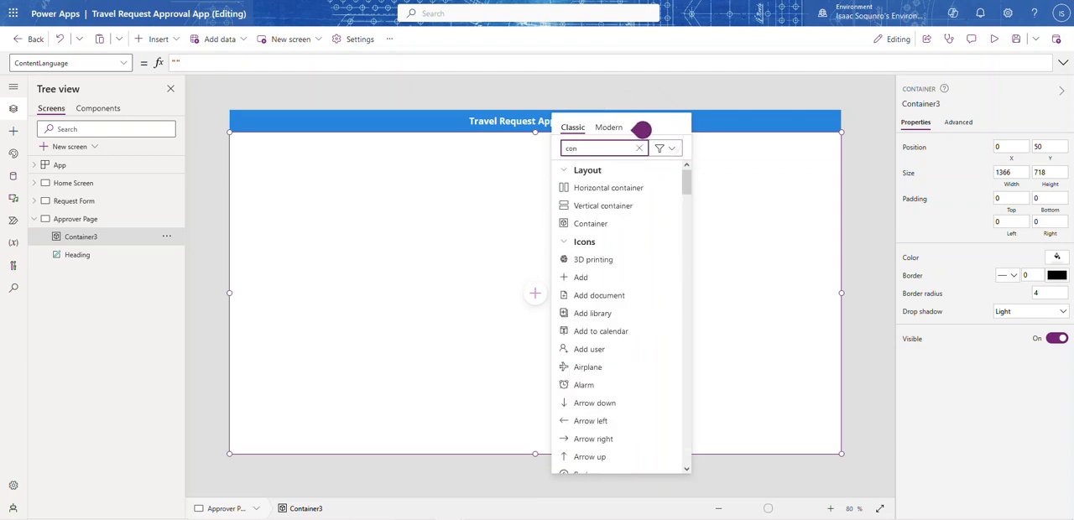
{"action": "left_click", "coordinate": [576, 220]}
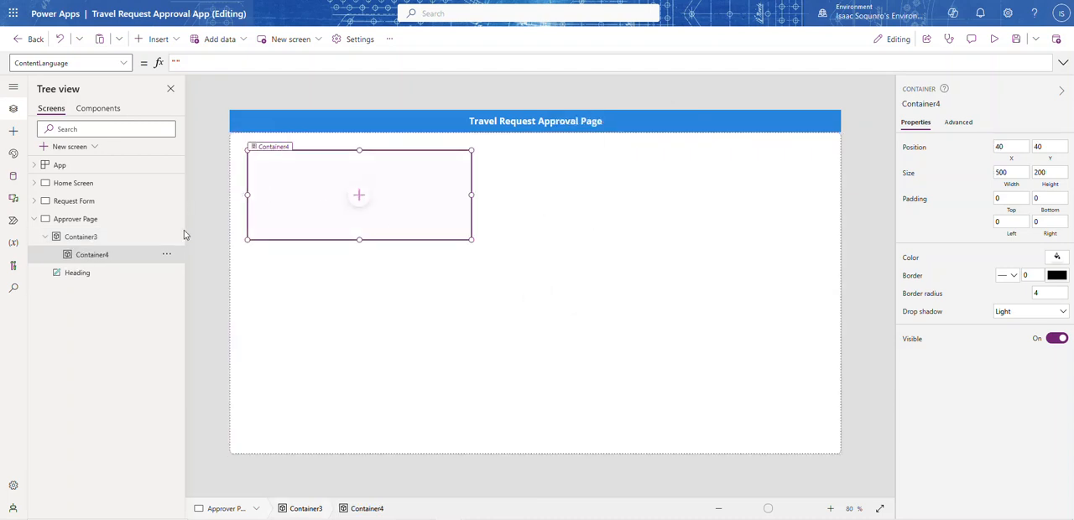
Rename the container nested in the full-page container to SrManager
{"action": "left_click", "coordinate": [167, 255]}
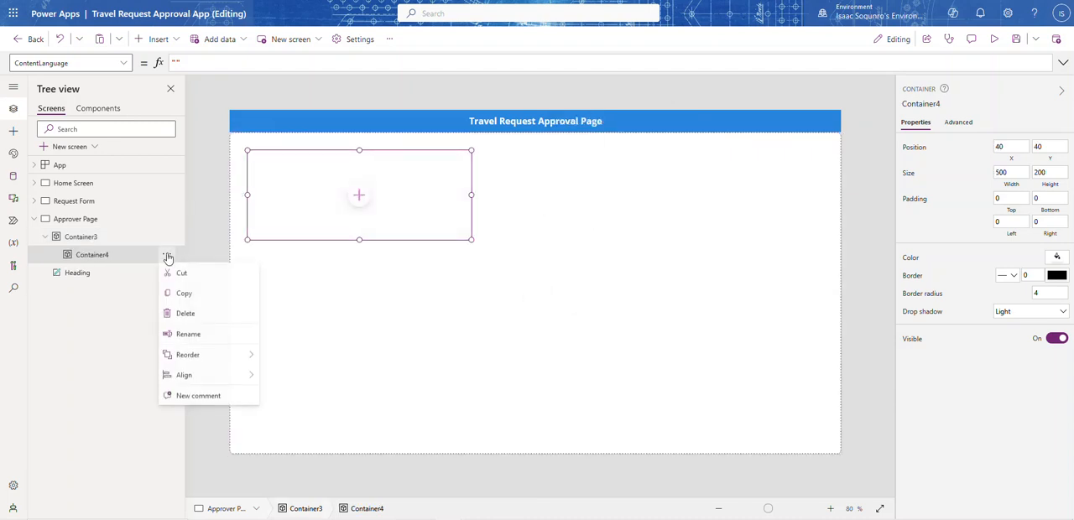
{"action": "left_click", "coordinate": [193, 335]}
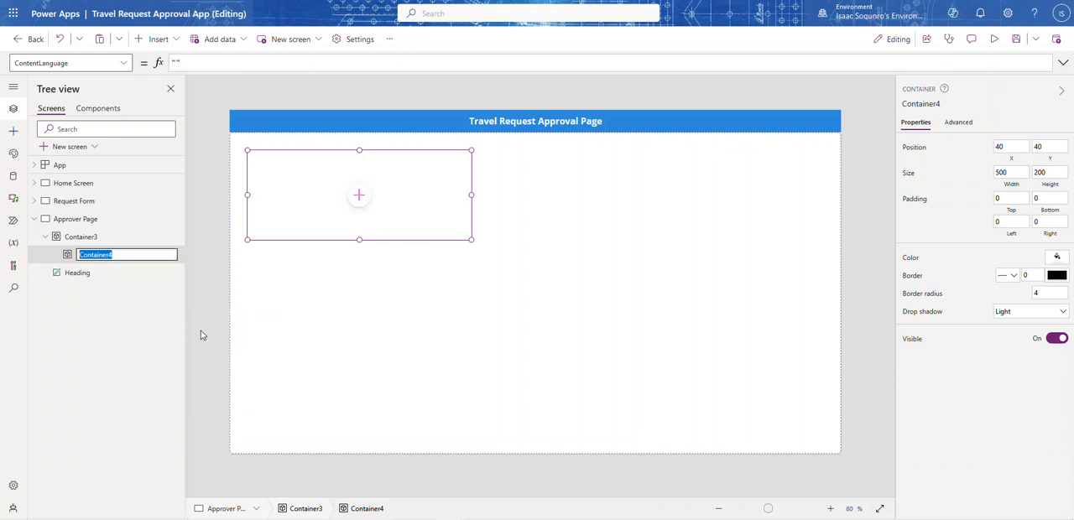
{"action": "type", "text": "SrManager"}
{"action": "key", "text": "Return"}
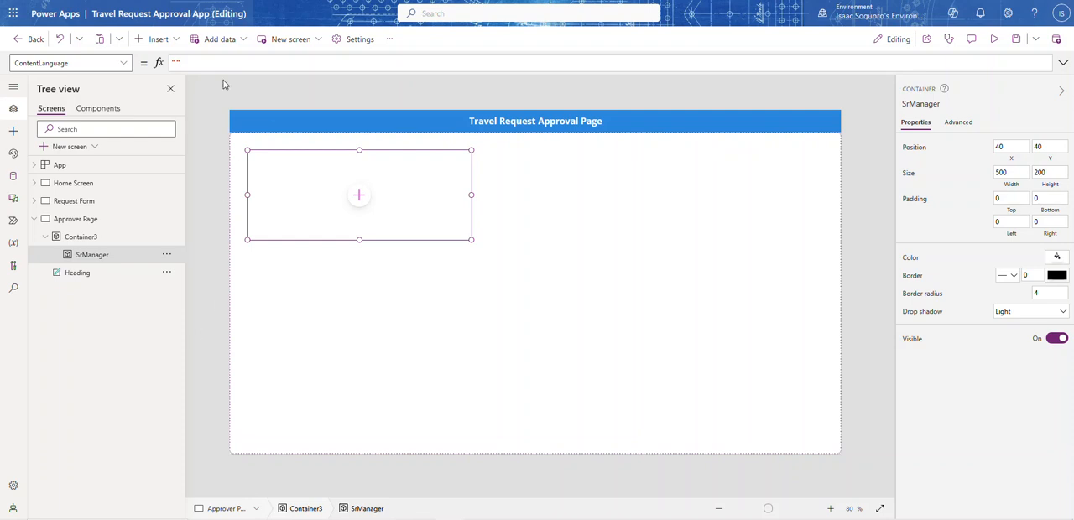
Insert another classic Container inside the full-page container and move it to the upper-right corner at X 866, Y 0
{"action": "left_click", "coordinate": [428, 286]}
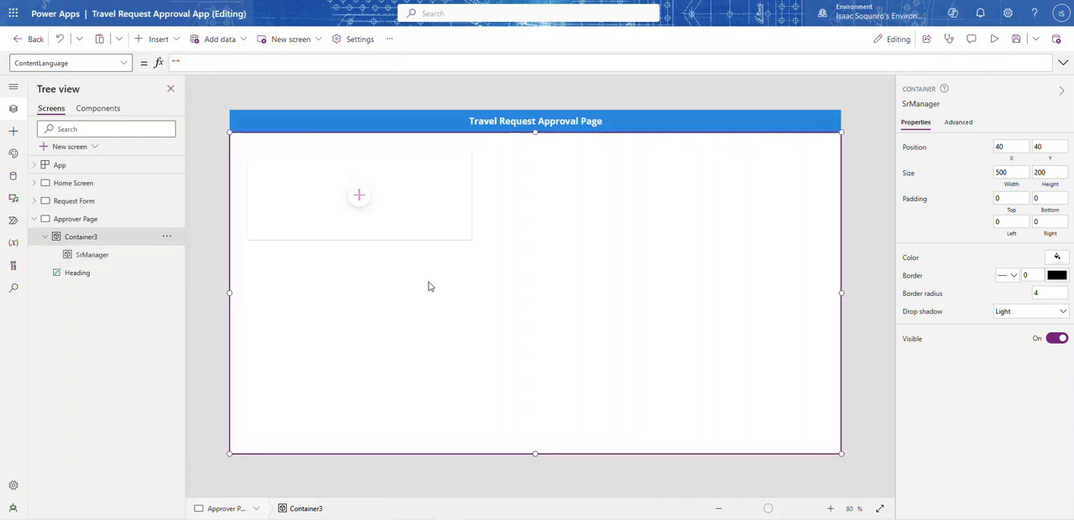
{"action": "left_click", "coordinate": [178, 42]}
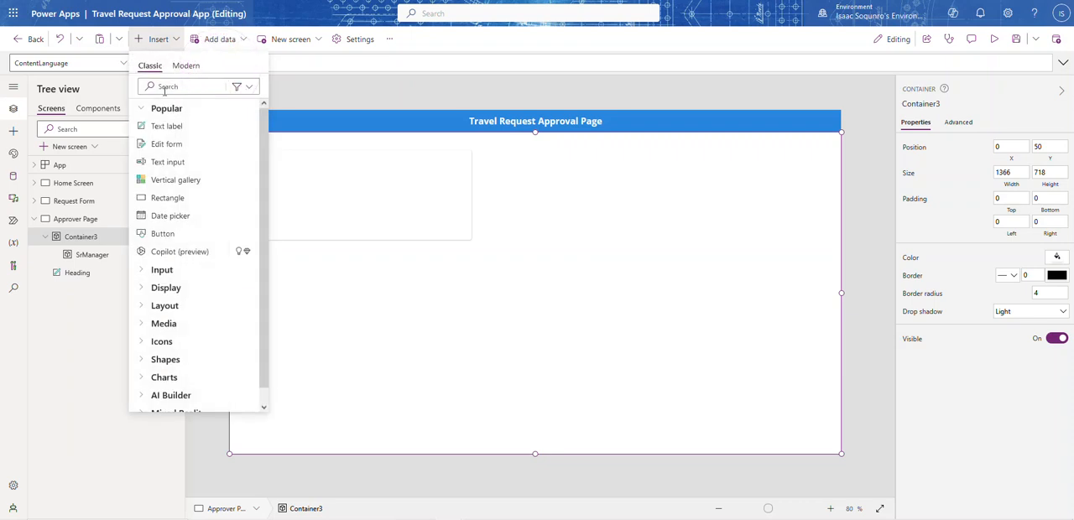
{"action": "left_click", "coordinate": [164, 87]}
{"action": "type", "text": "co"}
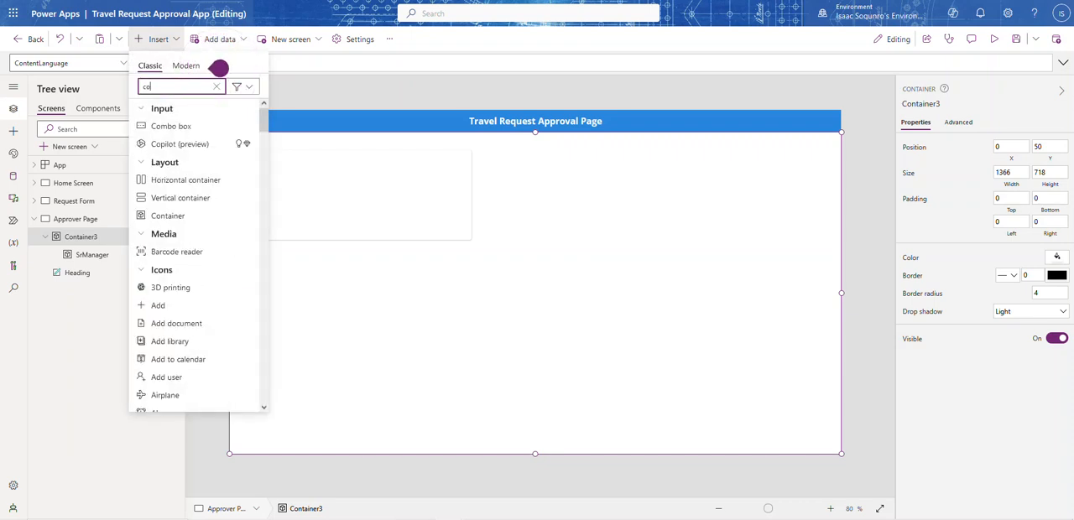
{"action": "left_click", "coordinate": [167, 215]}
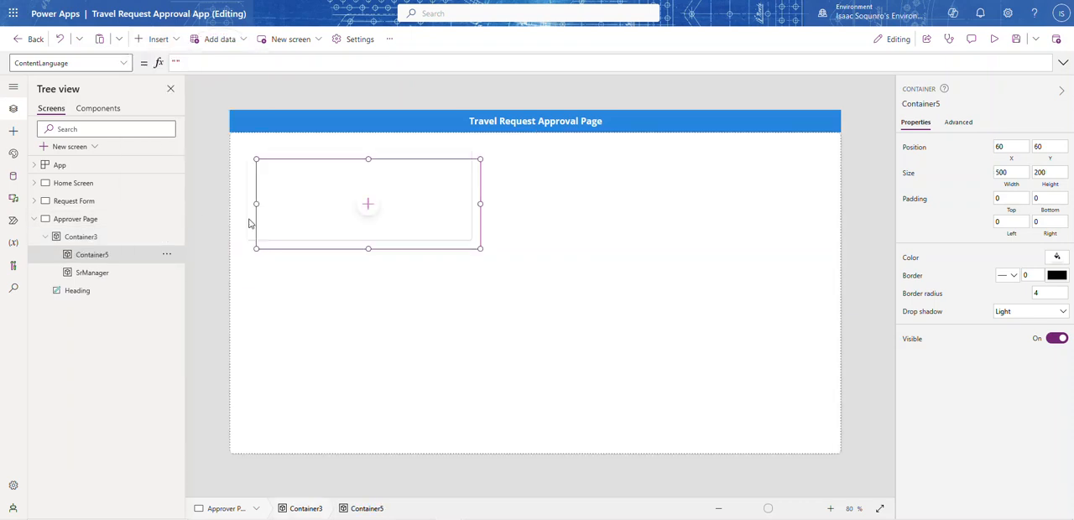
{"action": "left_click_drag", "start_coordinate": [313, 249], "coordinate": [745, 203]}
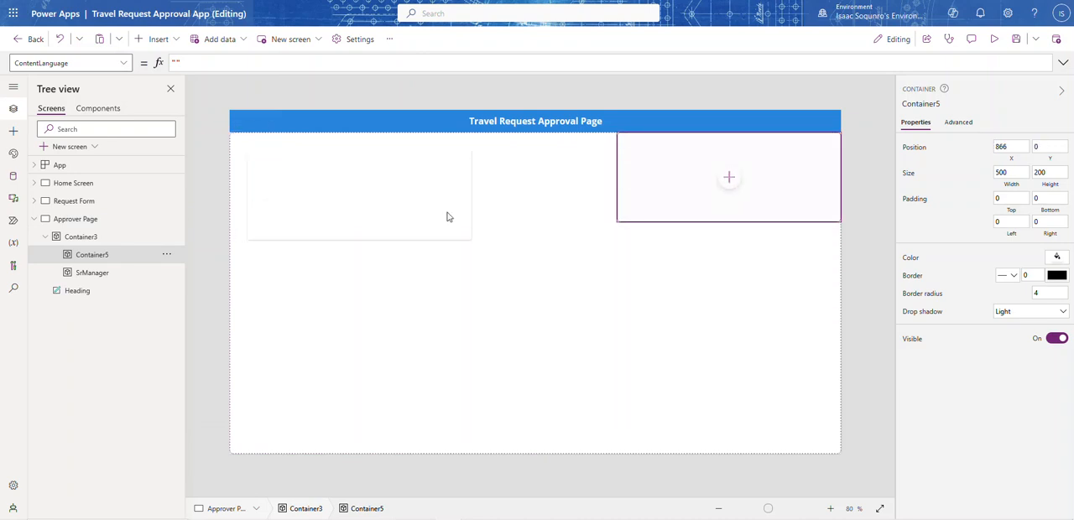
Move the SrManager container to the lower-right corner of the full-page container, at X 866, Y 518
{"action": "left_click", "coordinate": [427, 264]}
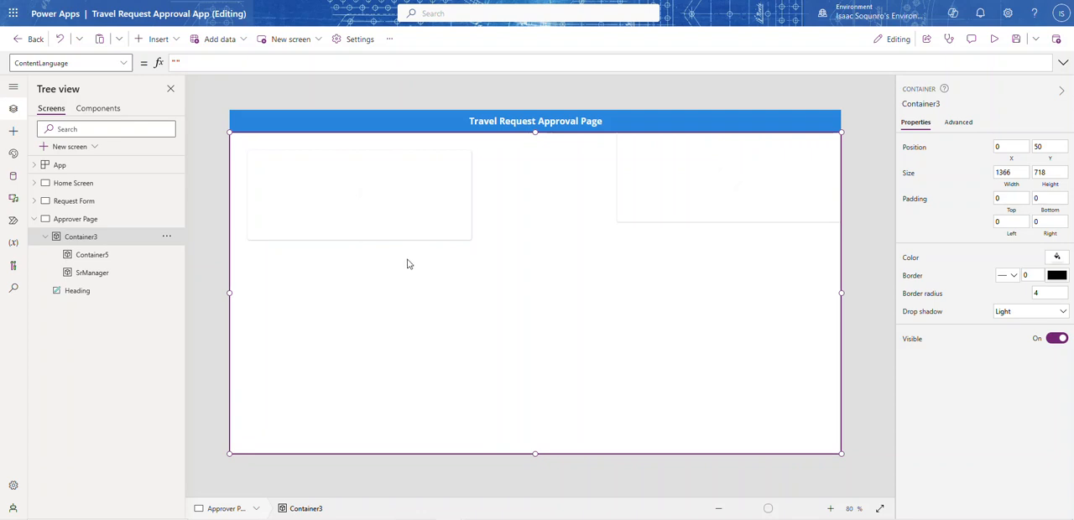
{"action": "left_click", "coordinate": [462, 241]}
{"action": "left_click_drag", "start_coordinate": [462, 240], "coordinate": [839, 472]}
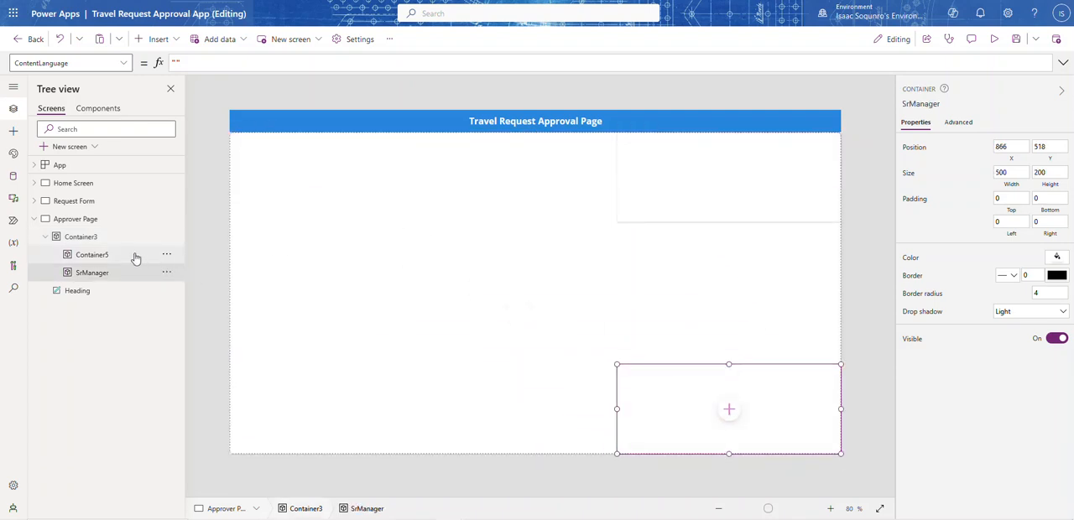
Rename the upper-right container to Manager
{"action": "left_click", "coordinate": [161, 256]}
{"action": "left_click", "coordinate": [169, 258]}
{"action": "left_click", "coordinate": [199, 339]}
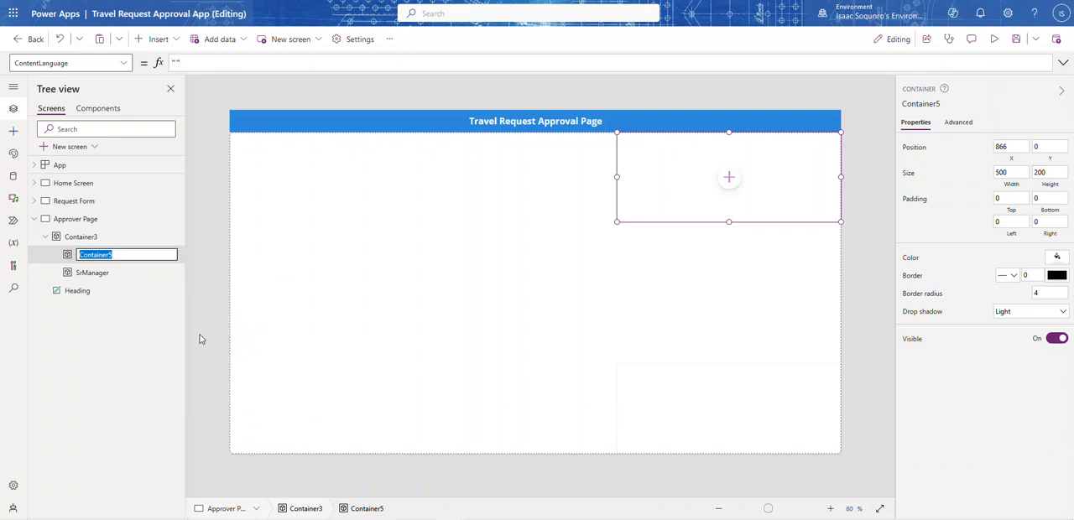
{"action": "type", "text": "Manager"}
{"action": "left_click", "coordinate": [232, 187]}
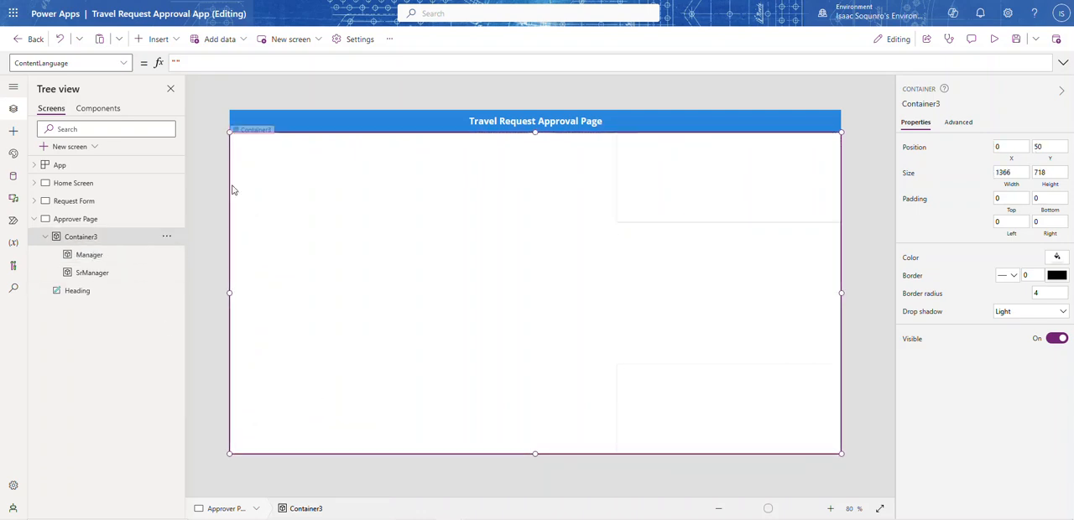
Insert a third classic Container inside the full-page container, alongside Manager and SrManager
{"action": "left_click", "coordinate": [170, 39]}
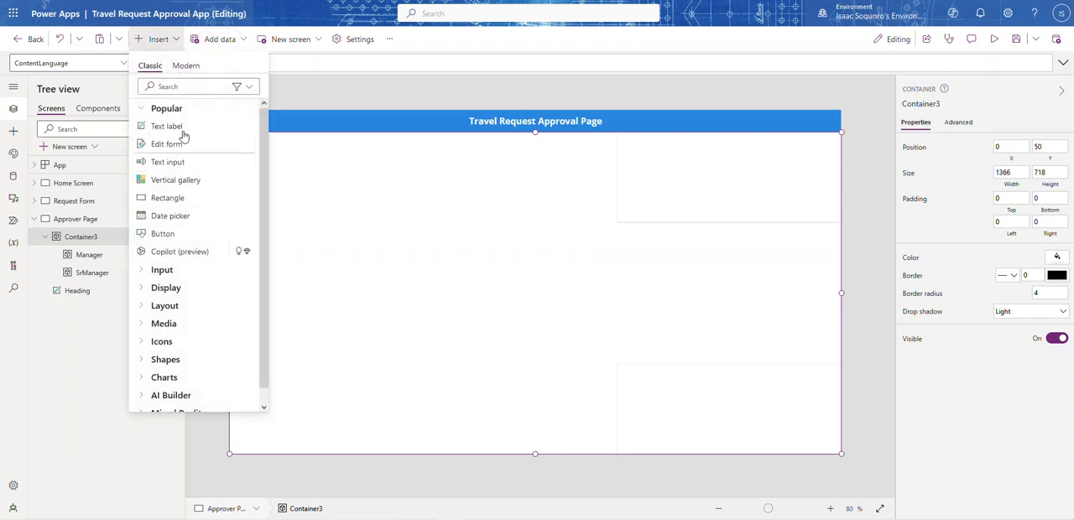
{"action": "left_click", "coordinate": [182, 88]}
{"action": "type", "text": "c"}
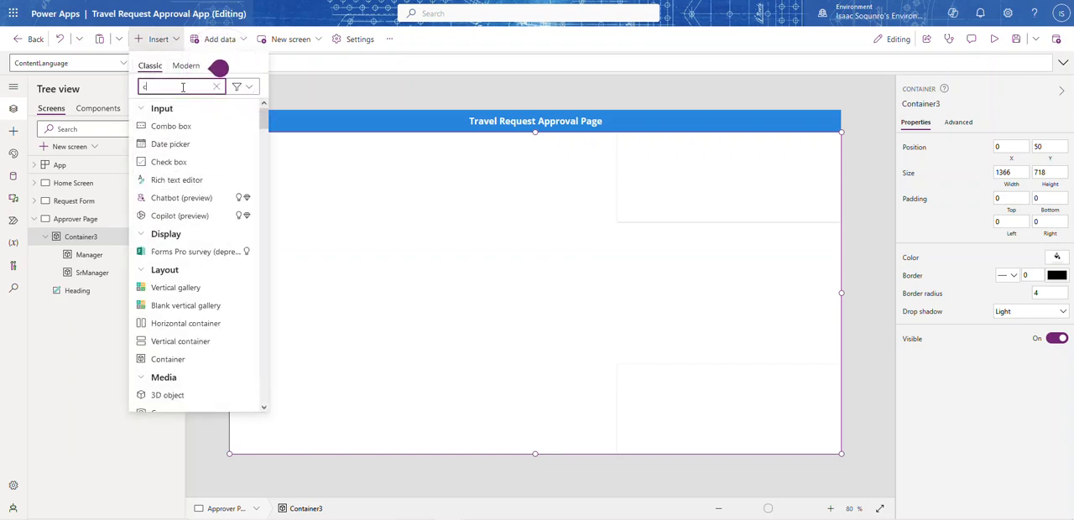
{"action": "type", "text": "on"}
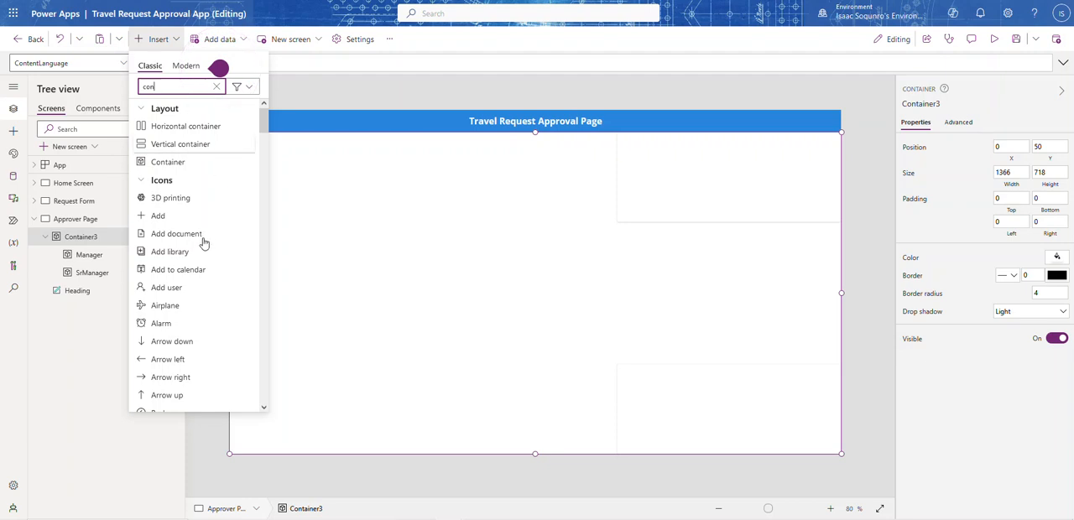
{"action": "left_click", "coordinate": [181, 162]}
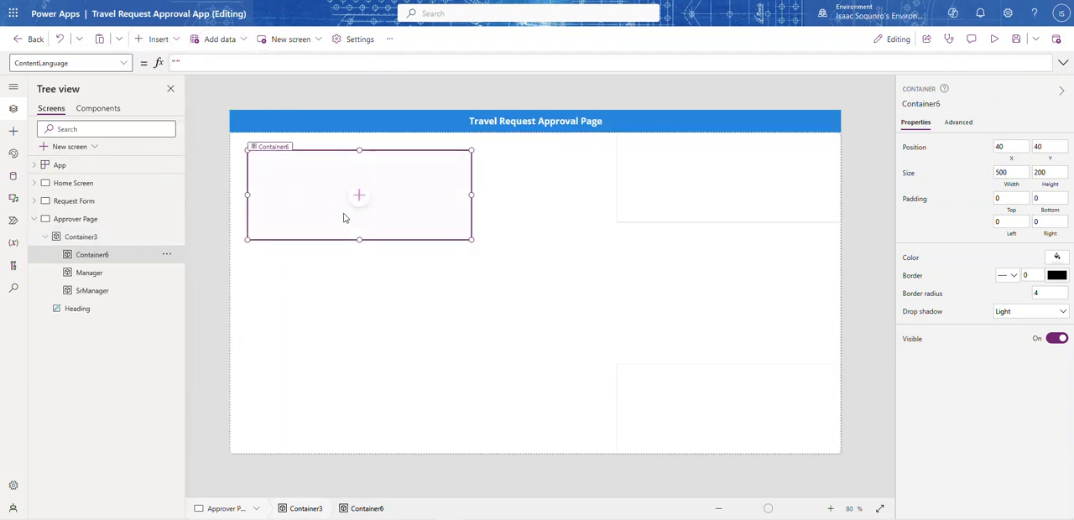
Rename the third nested container to TeamLead
{"action": "left_click", "coordinate": [166, 255]}
{"action": "left_click", "coordinate": [198, 334]}
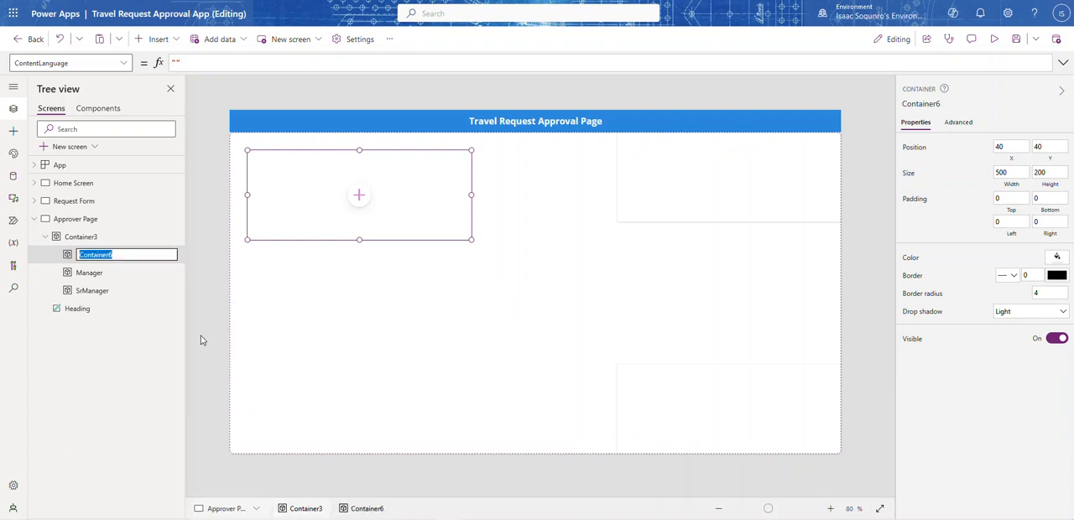
{"action": "type", "text": "TeamLead"}
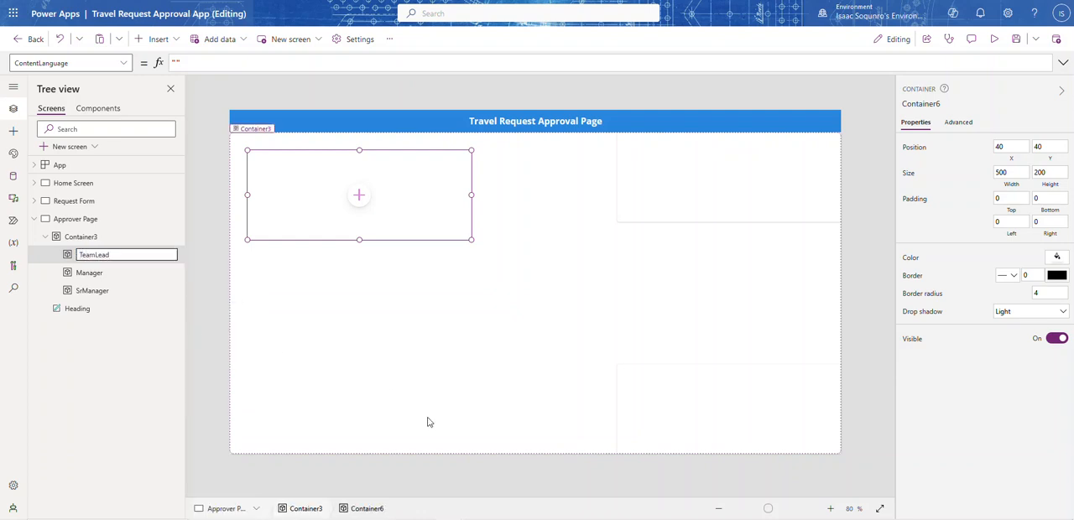
{"action": "left_click", "coordinate": [411, 332]}
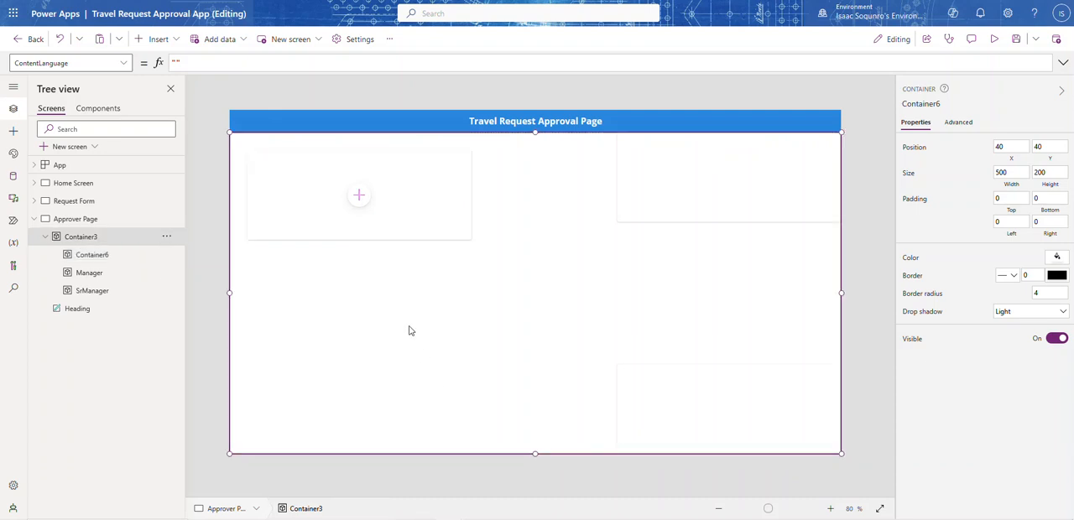
Extend the TeamLead container to the page's left edge at X 0 and enlarge it to about 611 by 655
{"action": "left_click", "coordinate": [126, 256]}
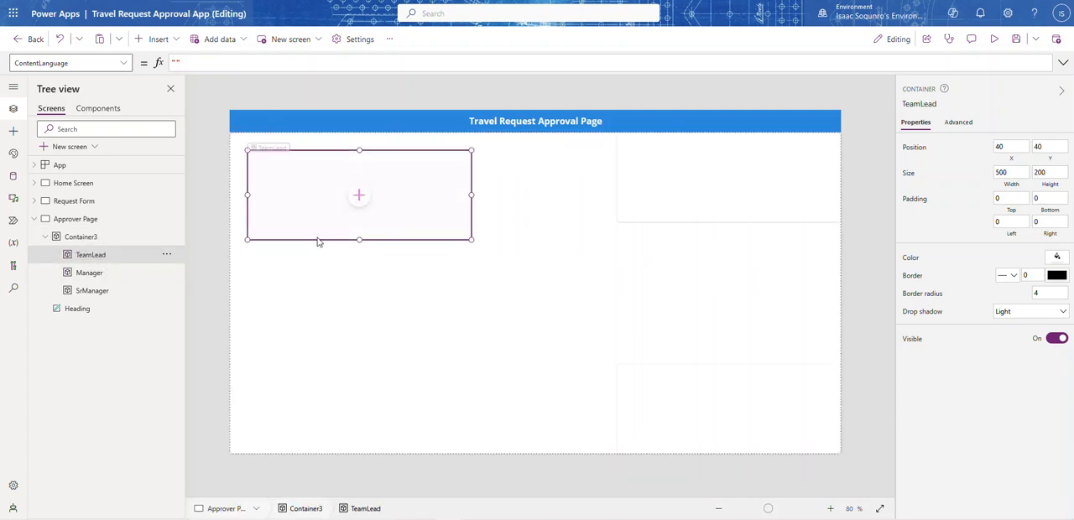
{"action": "left_click_drag", "start_coordinate": [246, 240], "coordinate": [227, 256]}
{"action": "left_click_drag", "start_coordinate": [349, 256], "coordinate": [341, 393]}
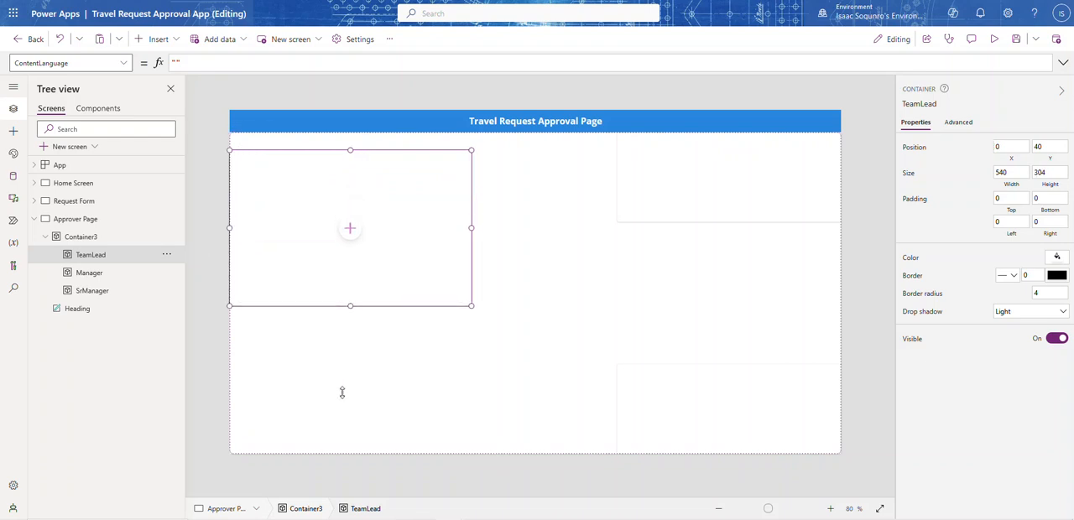
{"action": "mouse_move", "coordinate": [366, 450]}
{"action": "left_mouse_down"}
{"action": "mouse_move", "coordinate": [371, 440]}
{"action": "mouse_move", "coordinate": [385, 448]}
{"action": "left_mouse_up"}
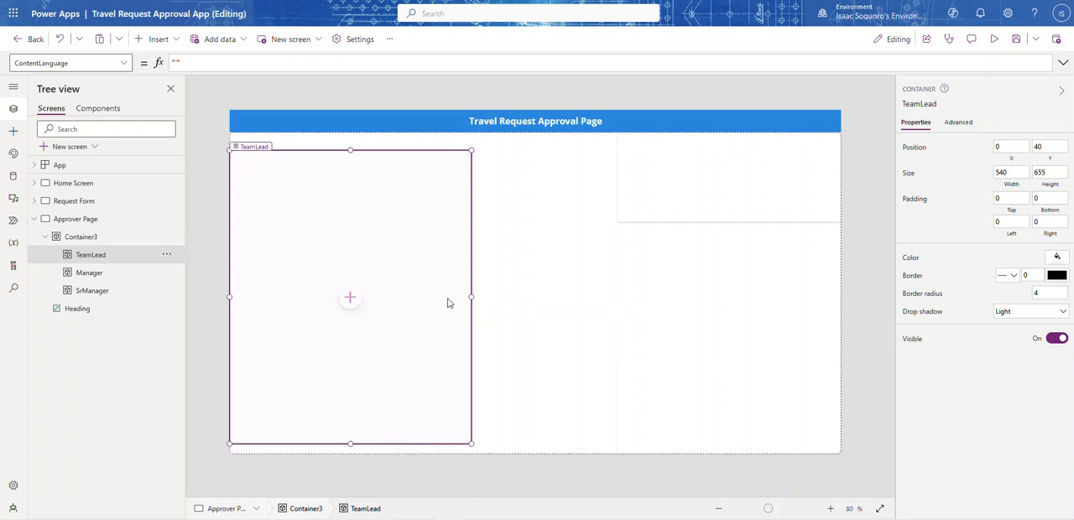
{"action": "left_click_drag", "start_coordinate": [471, 302], "coordinate": [504, 302]}
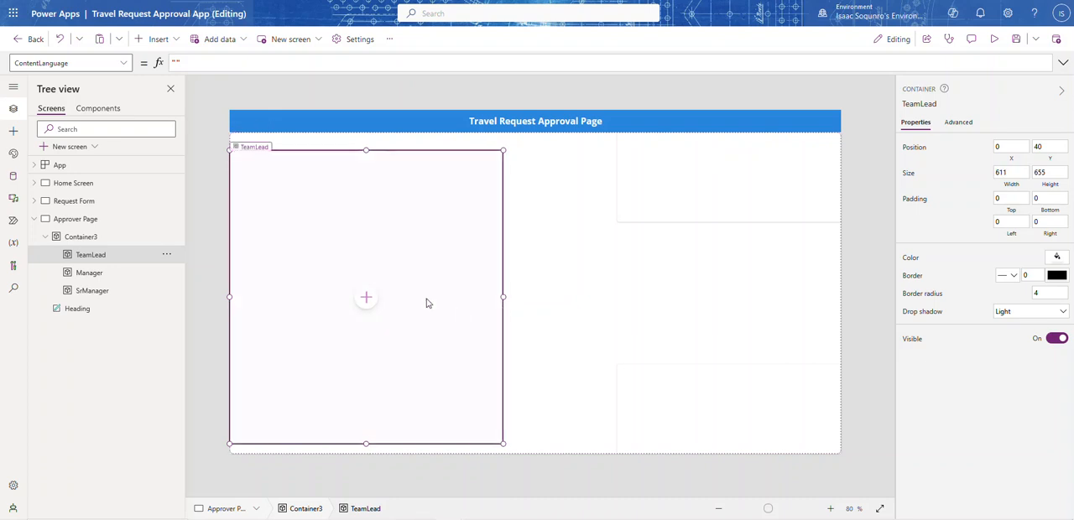
Insert an Edit form in the TeamLead container and connect it to the Travel Request data source
{"action": "left_click", "coordinate": [367, 302]}
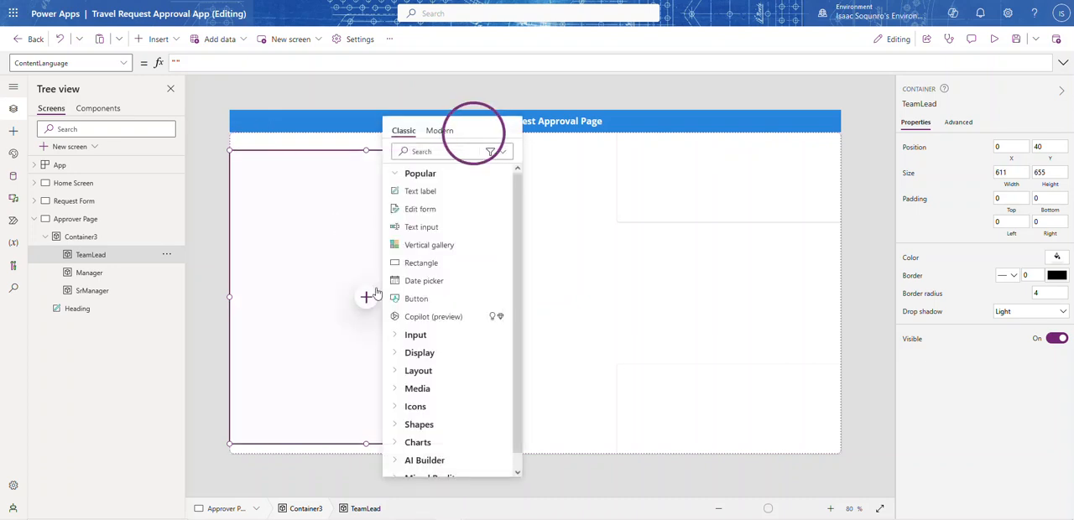
{"action": "left_click", "coordinate": [424, 215]}
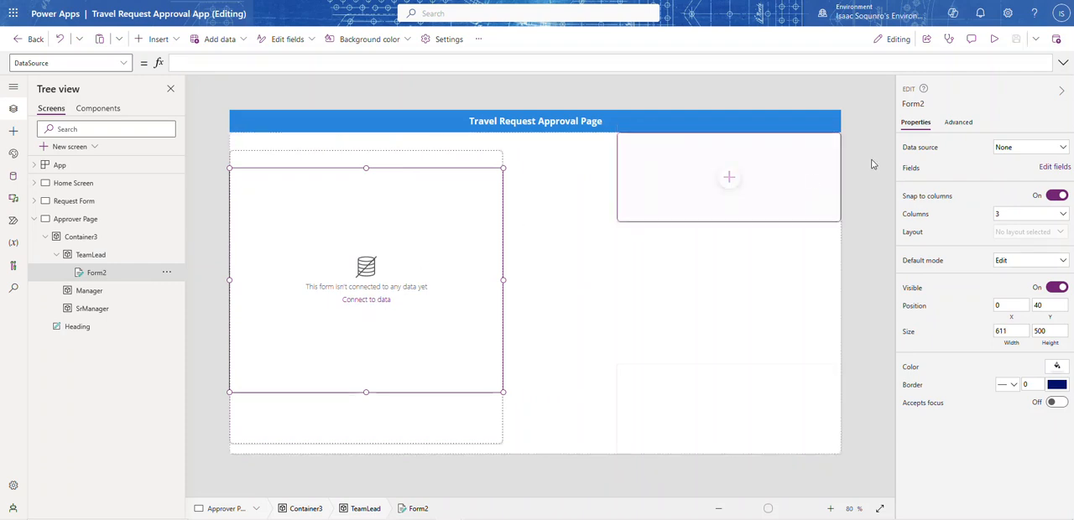
{"action": "left_click", "coordinate": [1034, 156]}
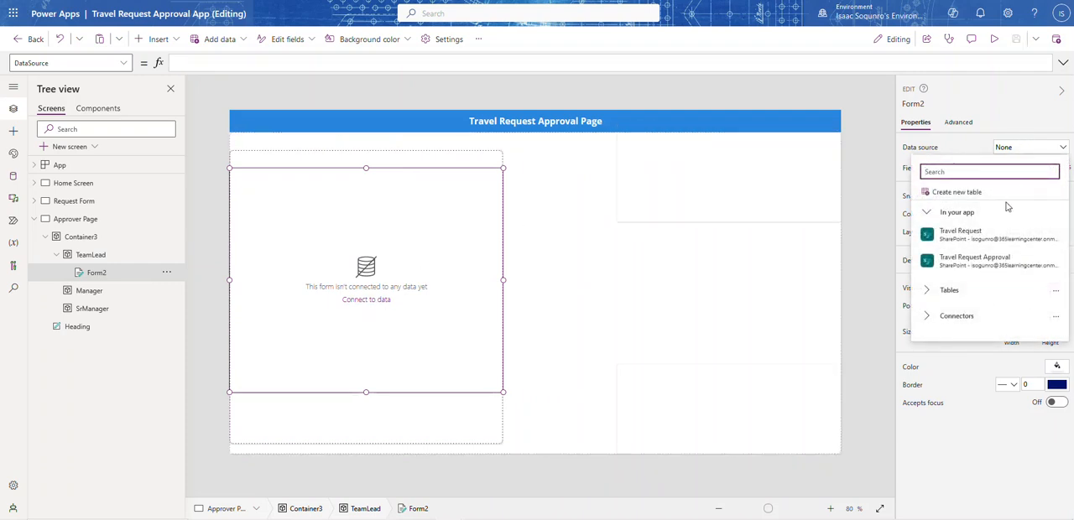
{"action": "left_click", "coordinate": [965, 234]}
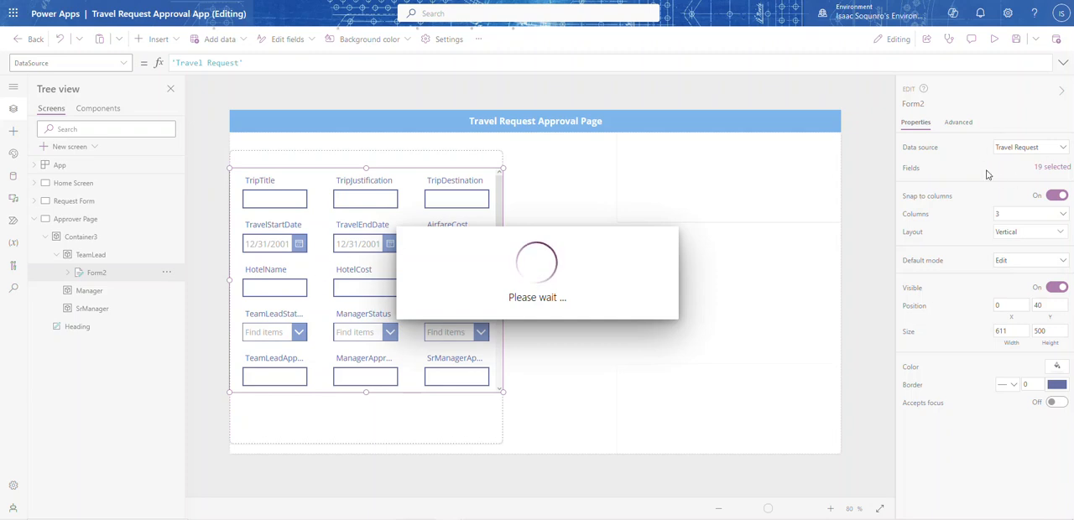
Remove all form fields except Status, TeamLeadStatus, TeamLeadApprovalComment and TeamLeadTimeStamp
{"action": "left_click", "coordinate": [1052, 168]}
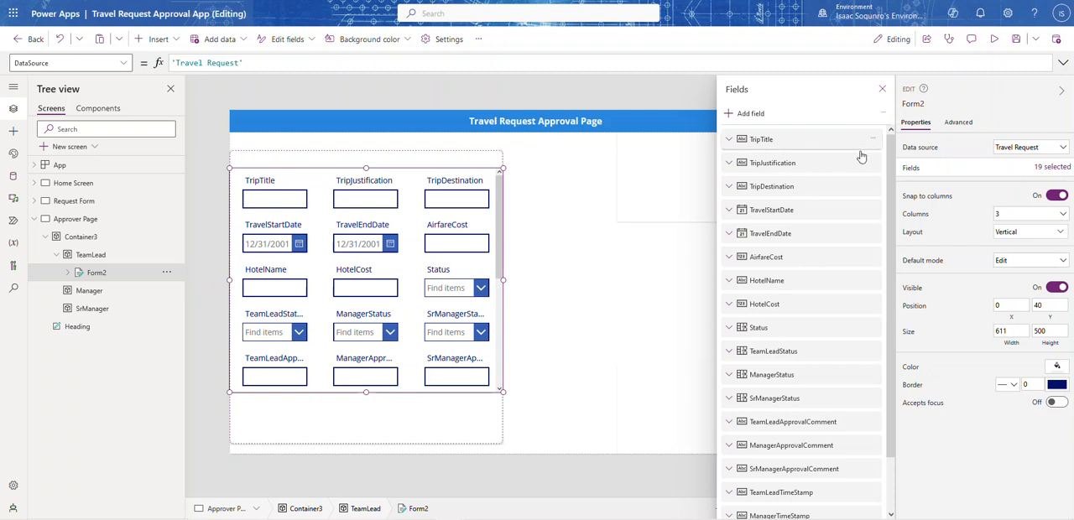
{"action": "scroll", "coordinate": [839, 201], "scroll_direction": "down", "scroll_amount": 1}
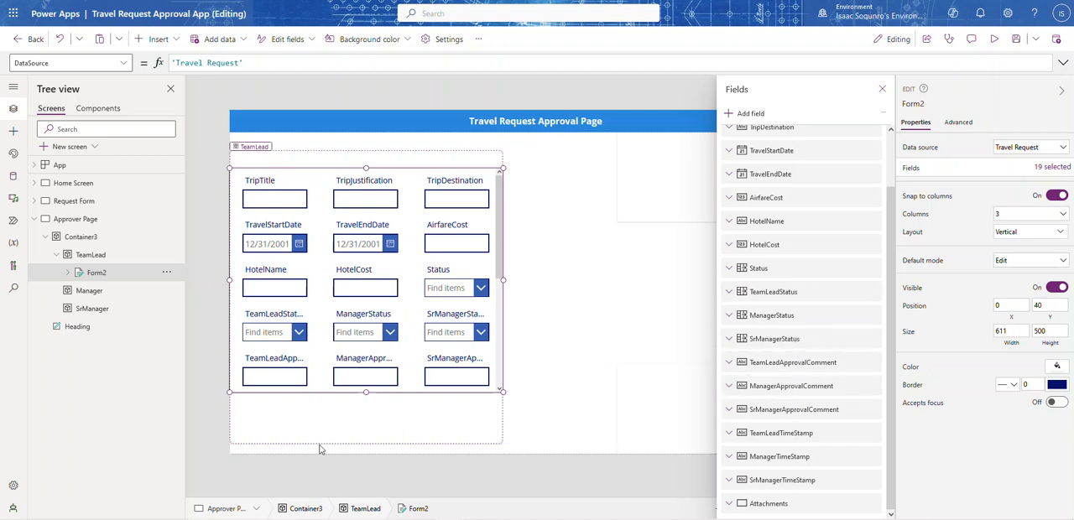
{"action": "scroll", "coordinate": [768, 254], "scroll_direction": "up", "scroll_amount": 1}
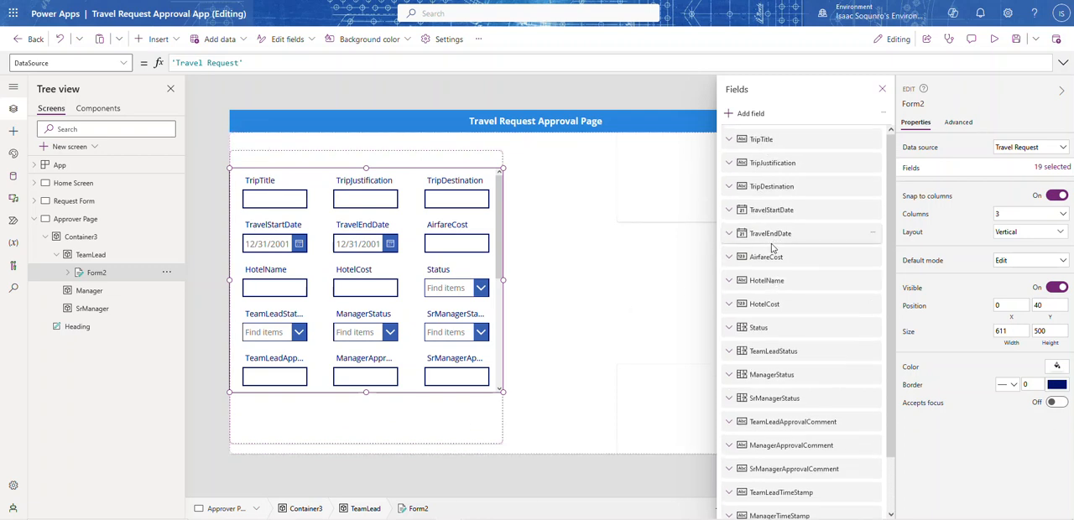
{"action": "left_click", "coordinate": [872, 140]}
{"action": "left_click", "coordinate": [893, 198]}
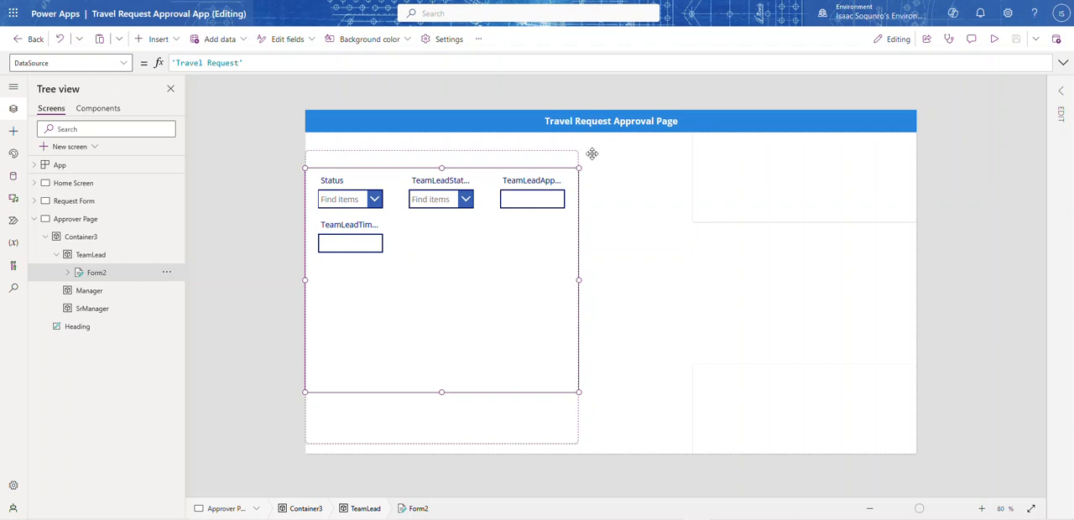
Set the default mode of the form in the TeamLead container to New
{"action": "left_click", "coordinate": [1062, 93]}
{"action": "left_click", "coordinate": [1010, 265]}
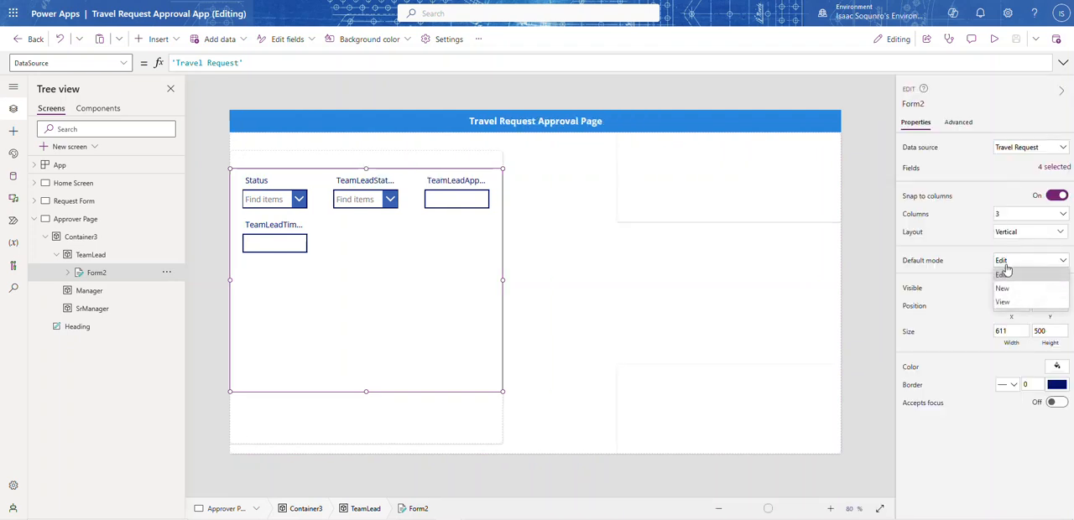
{"action": "left_click", "coordinate": [1004, 290]}
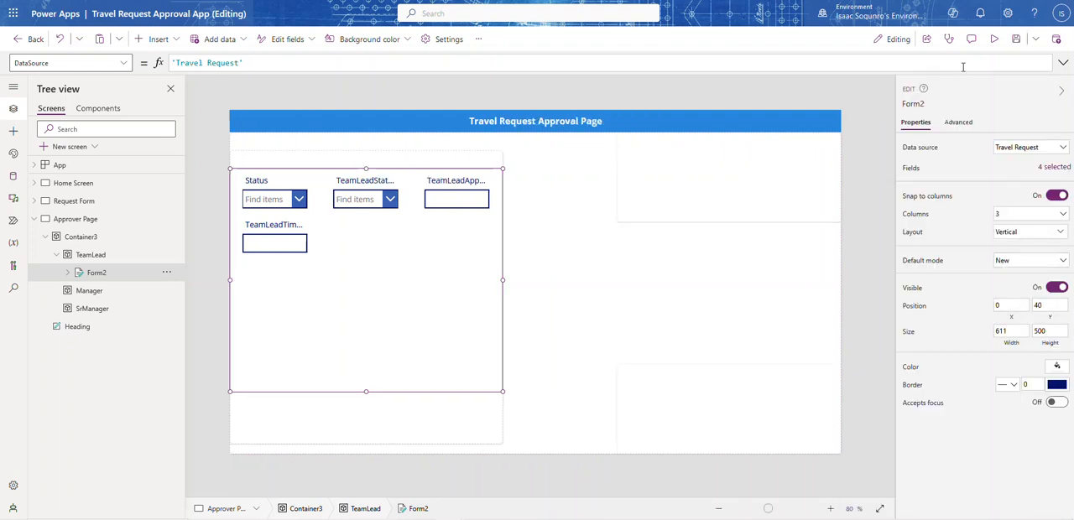
Preview the page and check the Status and TeamLeadStatus choices and the comment and timestamp inputs of the TeamLead form
{"action": "left_click", "coordinate": [994, 38]}
{"action": "left_click", "coordinate": [239, 172]}
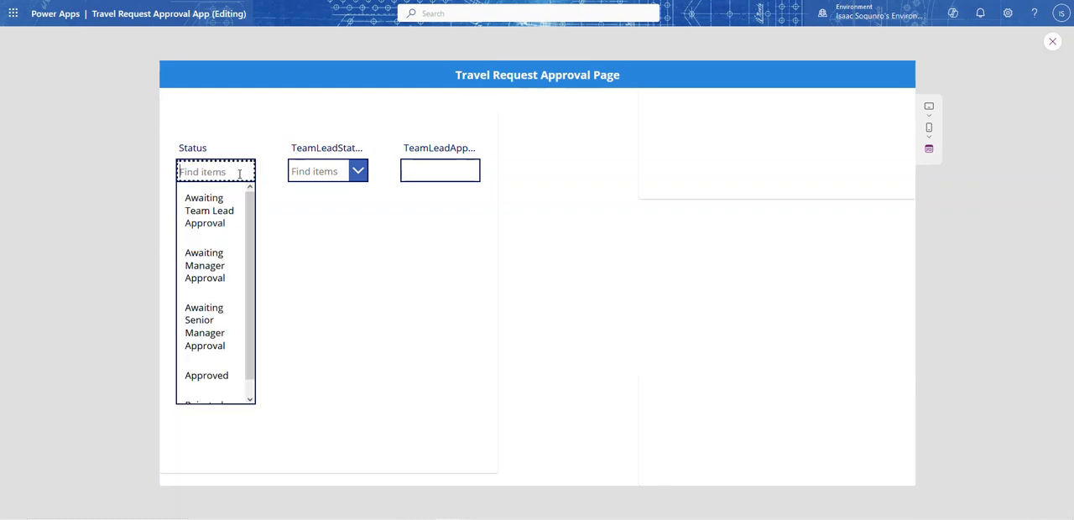
{"action": "left_click", "coordinate": [301, 244]}
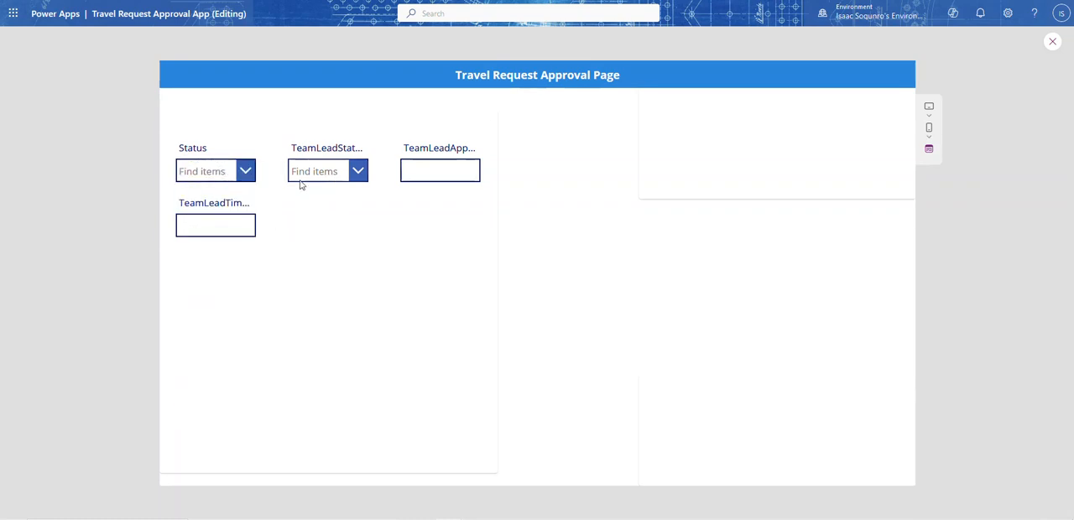
{"action": "left_click", "coordinate": [360, 170]}
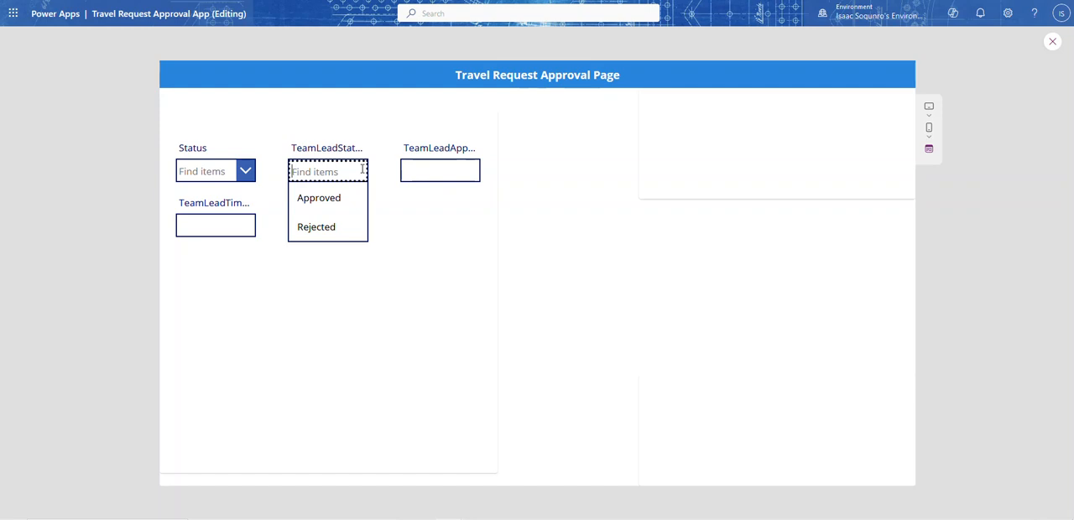
{"action": "left_click", "coordinate": [411, 193]}
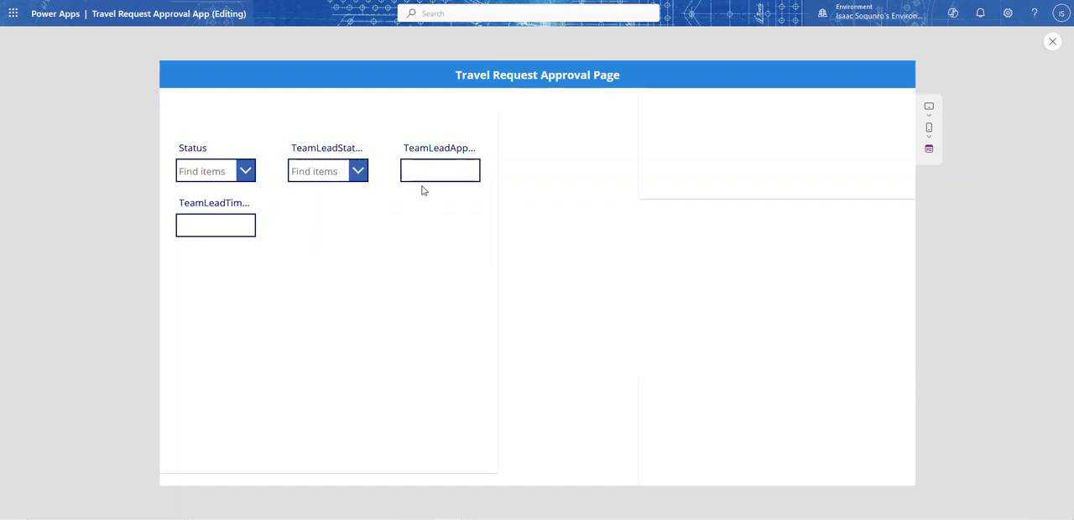
{"action": "left_click", "coordinate": [426, 170]}
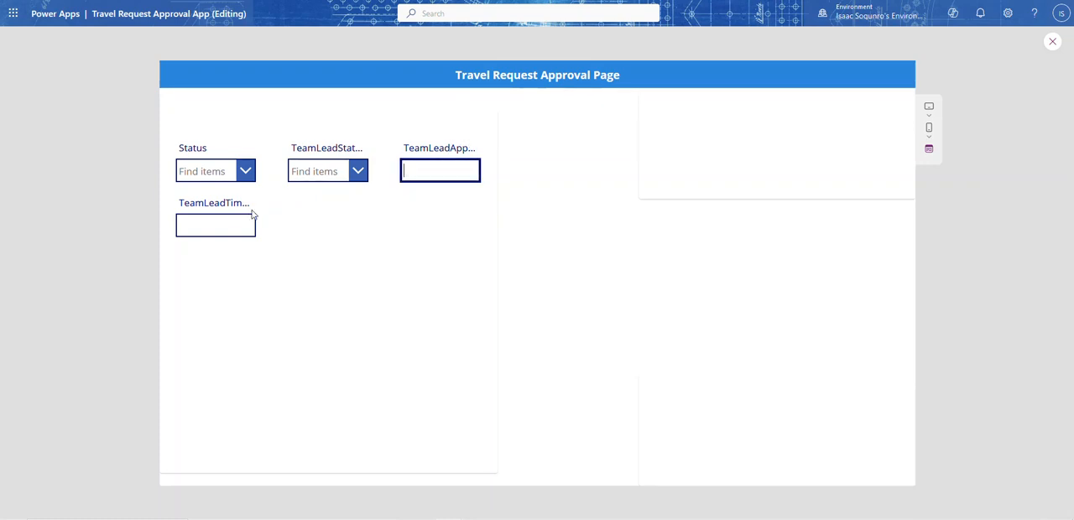
{"action": "left_click", "coordinate": [220, 223]}
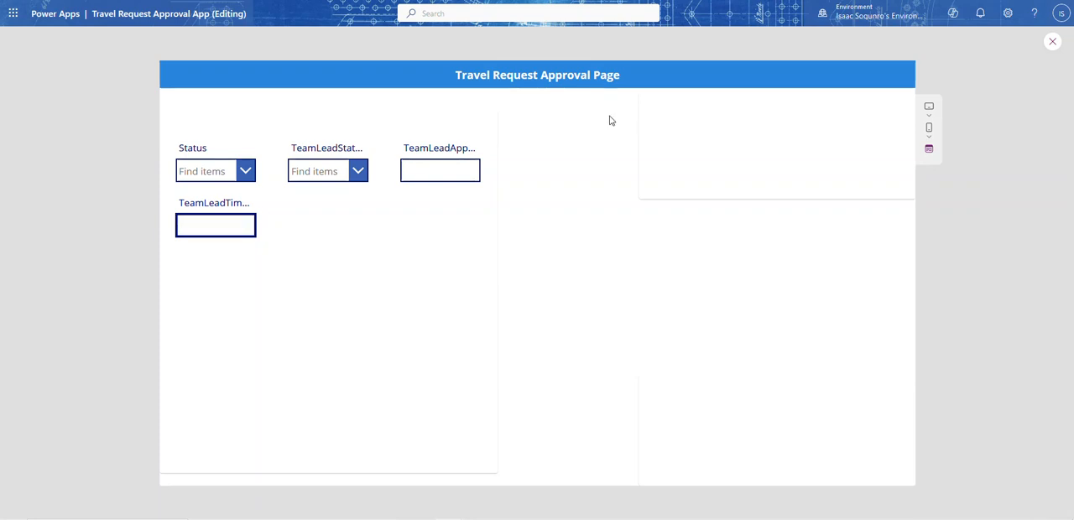
{"action": "left_click", "coordinate": [1052, 42]}
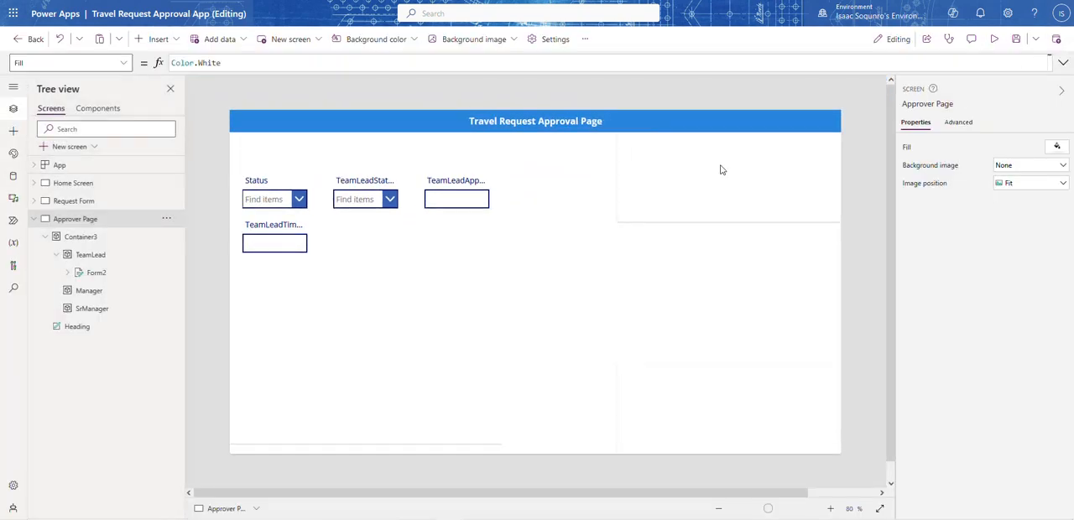
Remove the TeamLeadTimeStamp field from the form in the TeamLead container
{"action": "left_click", "coordinate": [306, 254]}
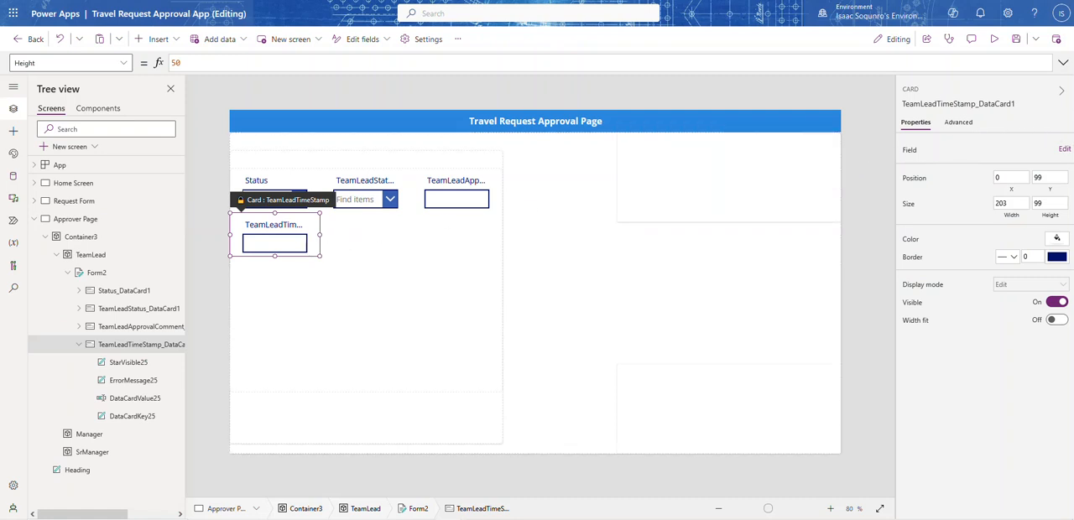
{"action": "left_click", "coordinate": [1064, 150]}
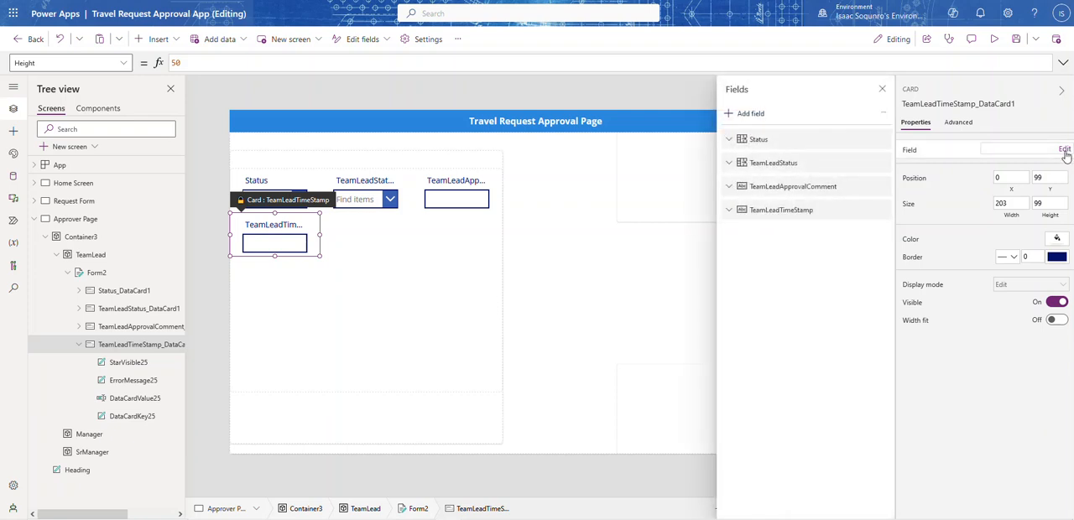
{"action": "left_click", "coordinate": [881, 210]}
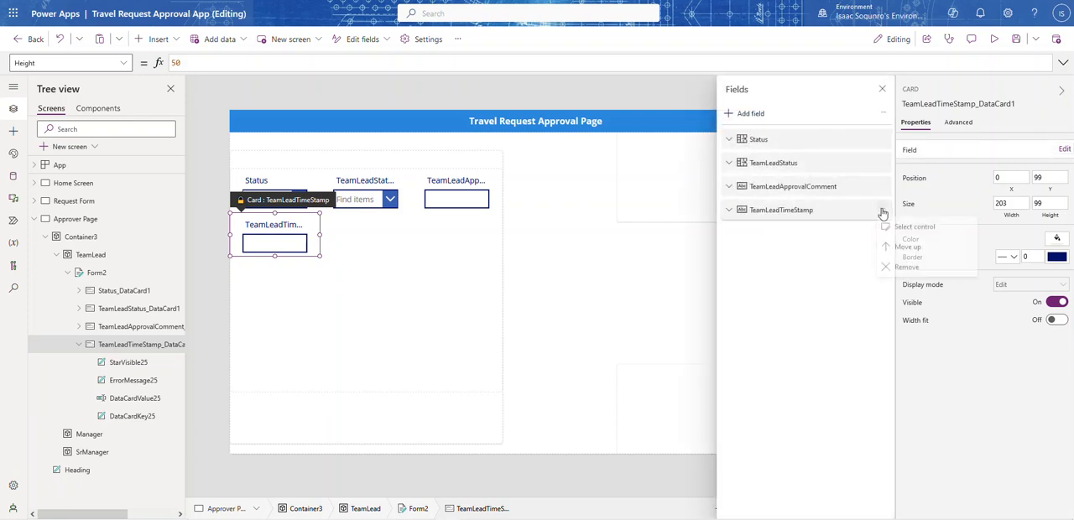
{"action": "left_click", "coordinate": [905, 269]}
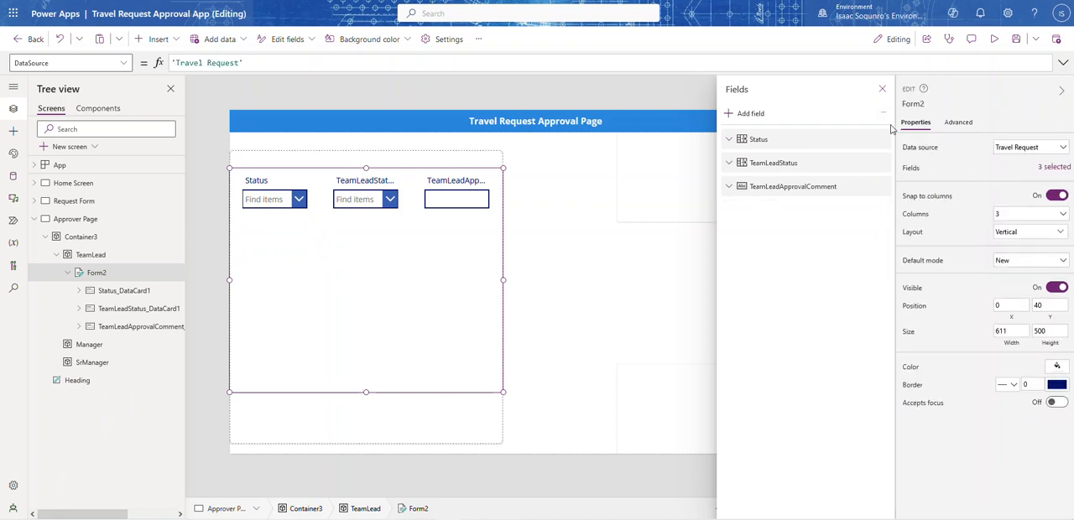
{"action": "left_click", "coordinate": [882, 89]}
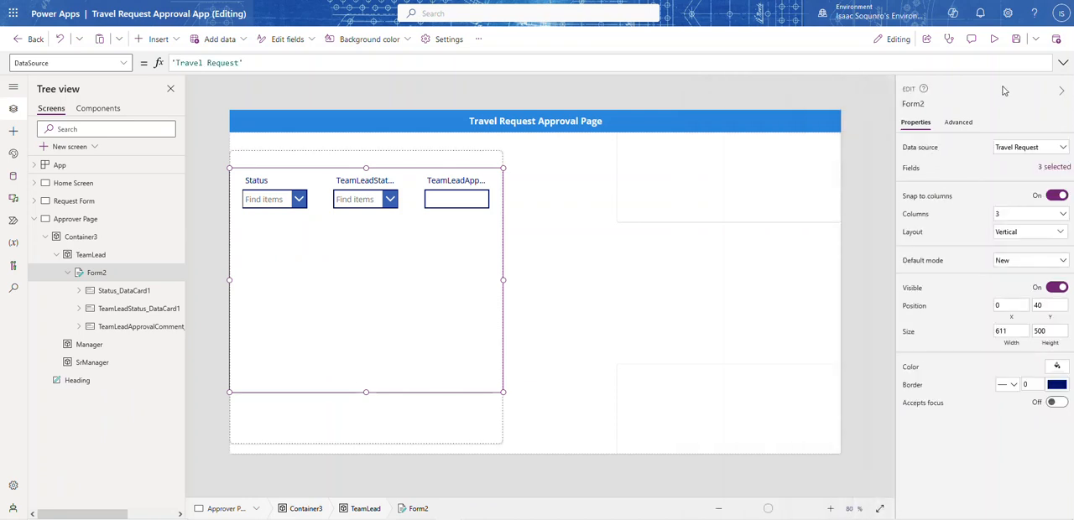
Lay out the TeamLead form's fields in 1 column
{"action": "left_click", "coordinate": [1060, 91]}
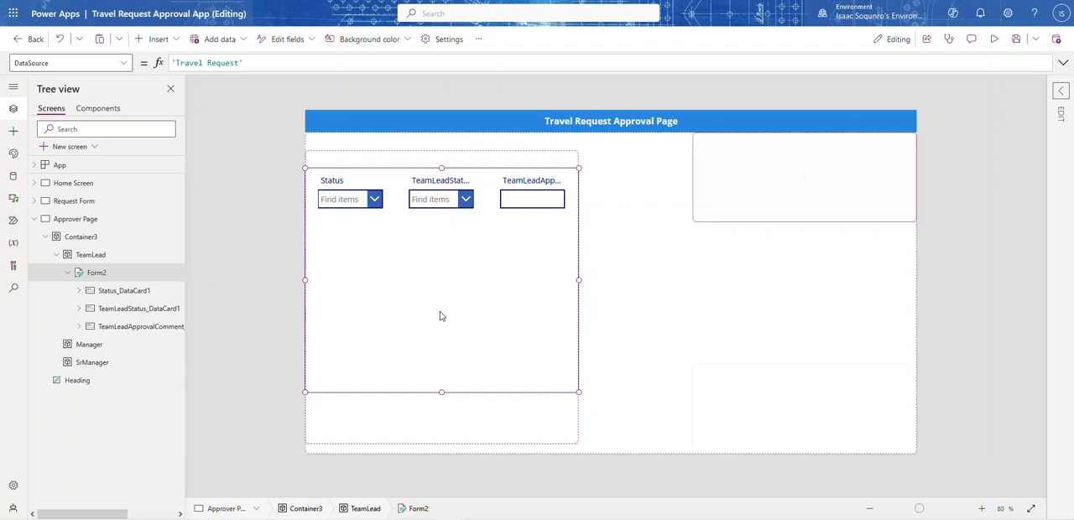
{"action": "left_click", "coordinate": [1060, 90]}
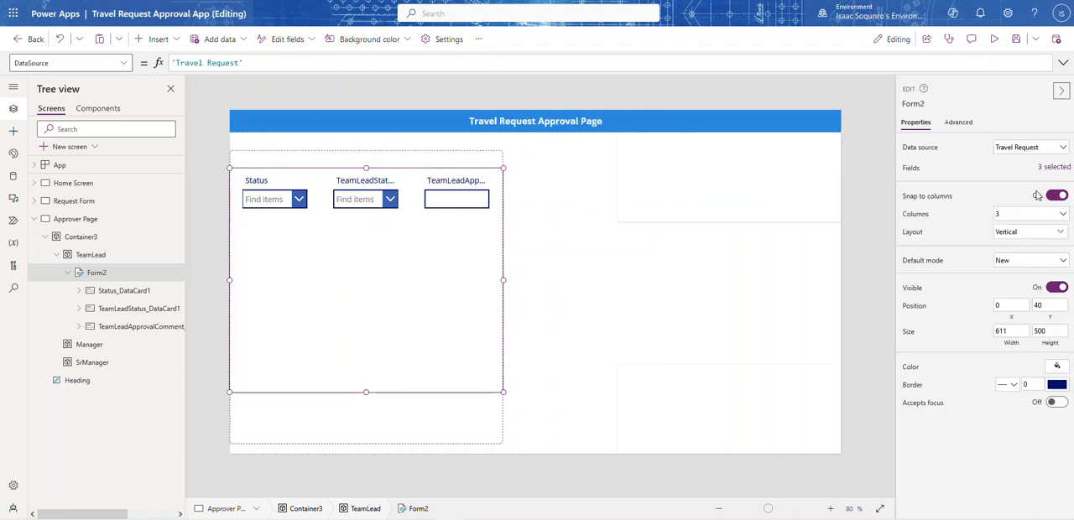
{"action": "left_click", "coordinate": [1027, 216]}
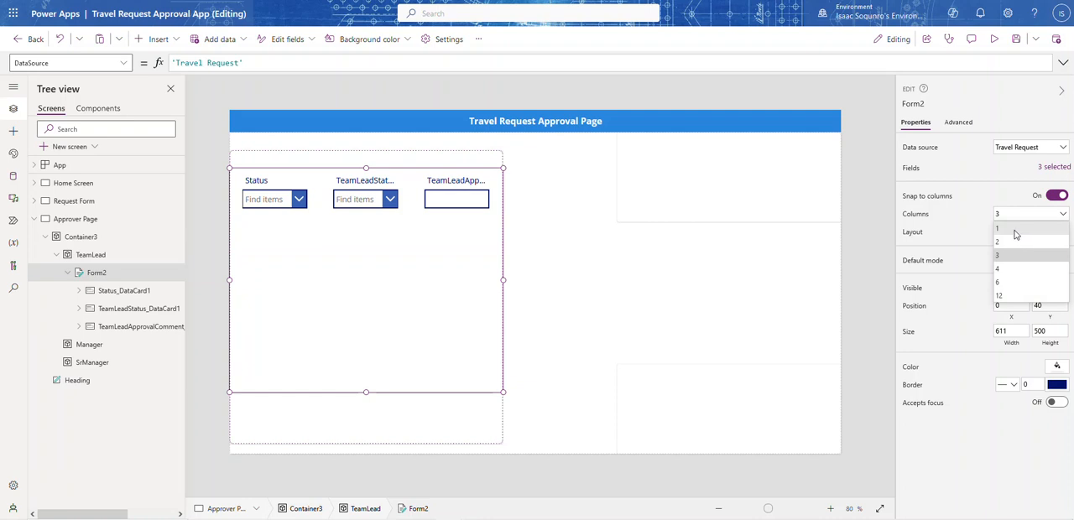
{"action": "left_click", "coordinate": [999, 228]}
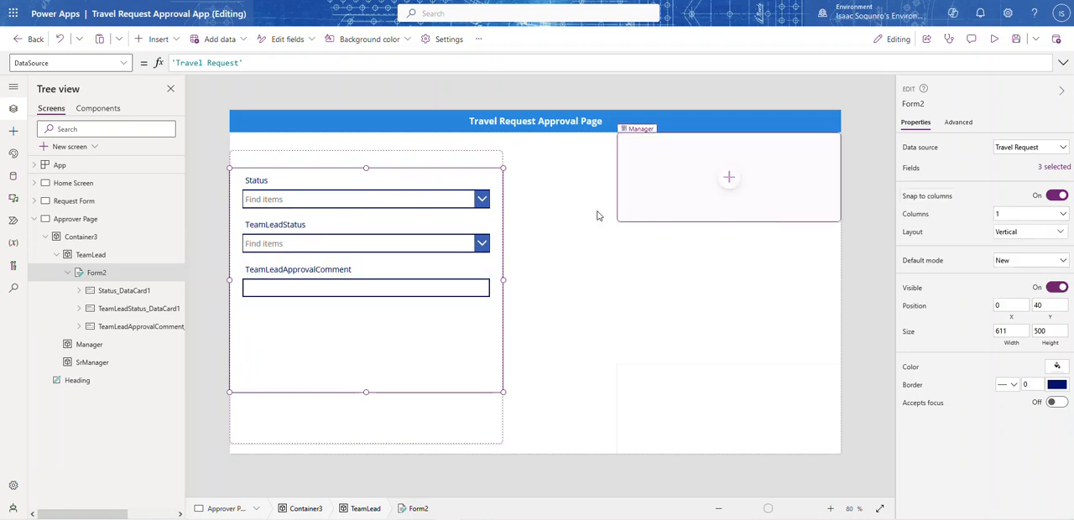
Enlarge the TeamLeadApprovalComment card downward to a height of about 236
{"action": "left_click", "coordinate": [295, 200]}
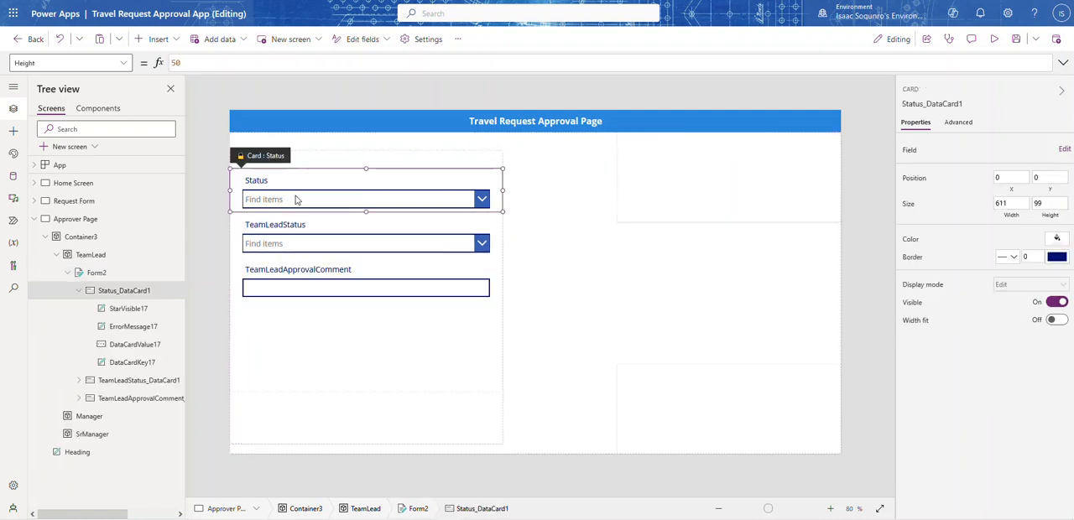
{"action": "left_click", "coordinate": [294, 240]}
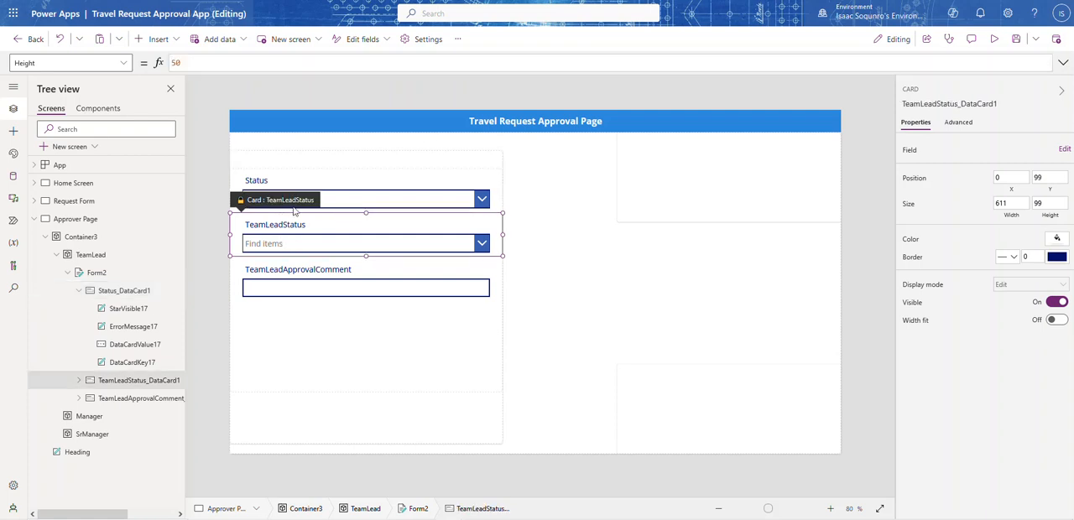
{"action": "left_click", "coordinate": [346, 290]}
{"action": "left_click", "coordinate": [347, 290]}
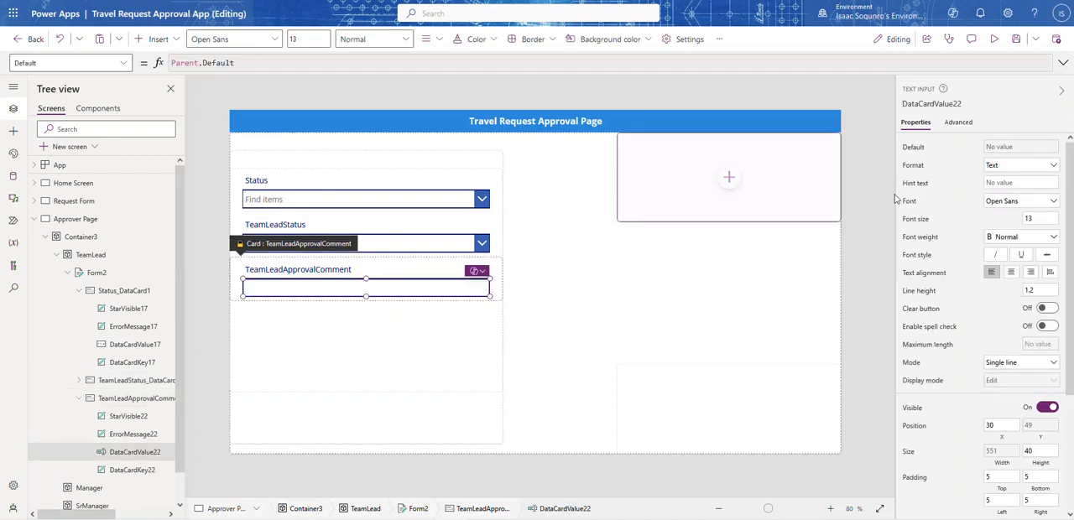
{"action": "left_click", "coordinate": [1015, 364]}
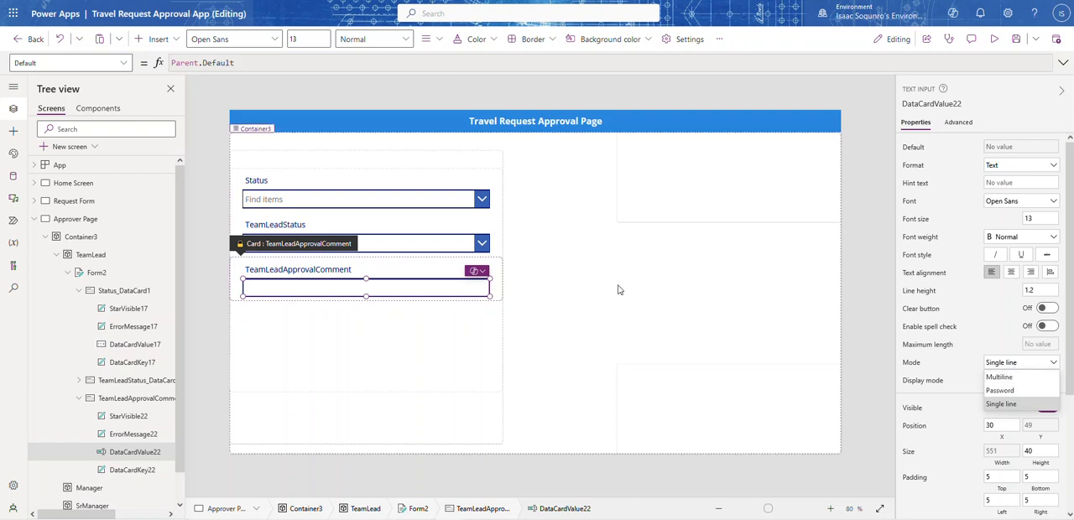
{"action": "left_click", "coordinate": [383, 309]}
{"action": "left_click", "coordinate": [364, 302]}
{"action": "left_click", "coordinate": [364, 302]}
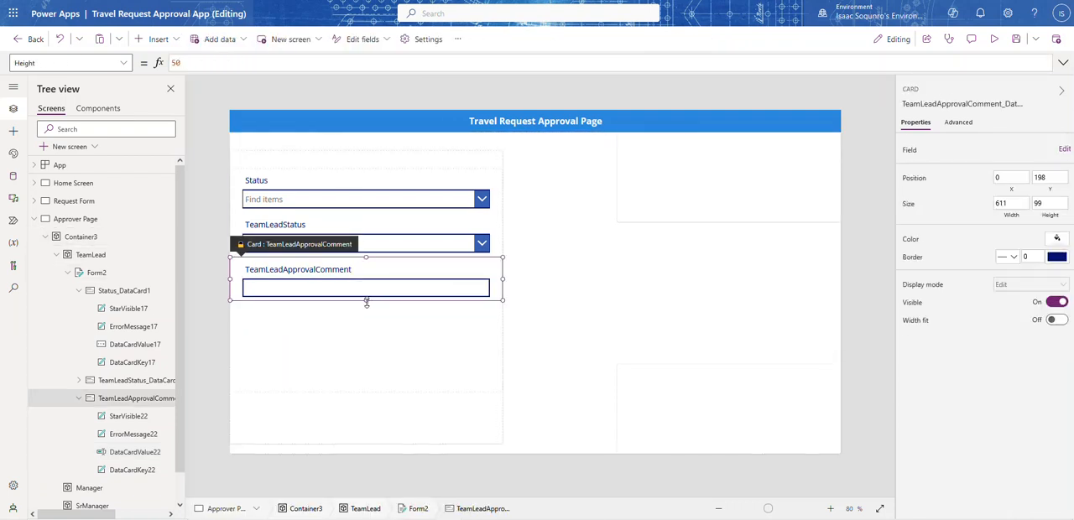
{"action": "left_click_drag", "start_coordinate": [366, 302], "coordinate": [366, 364]}
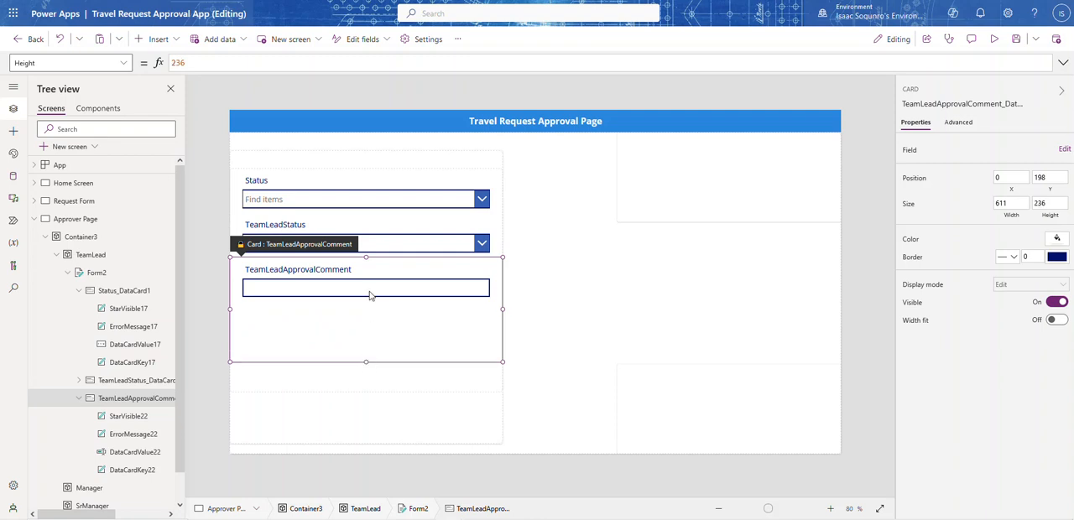
Set the height of the text input inside the TeamLeadApprovalComment card to 200
{"action": "left_click", "coordinate": [368, 290]}
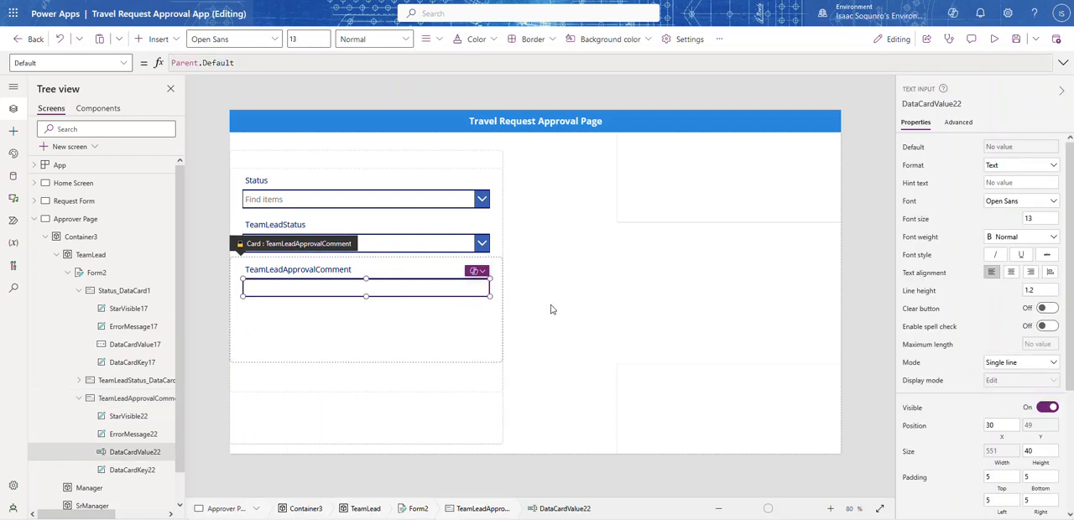
{"action": "left_click", "coordinate": [1037, 451]}
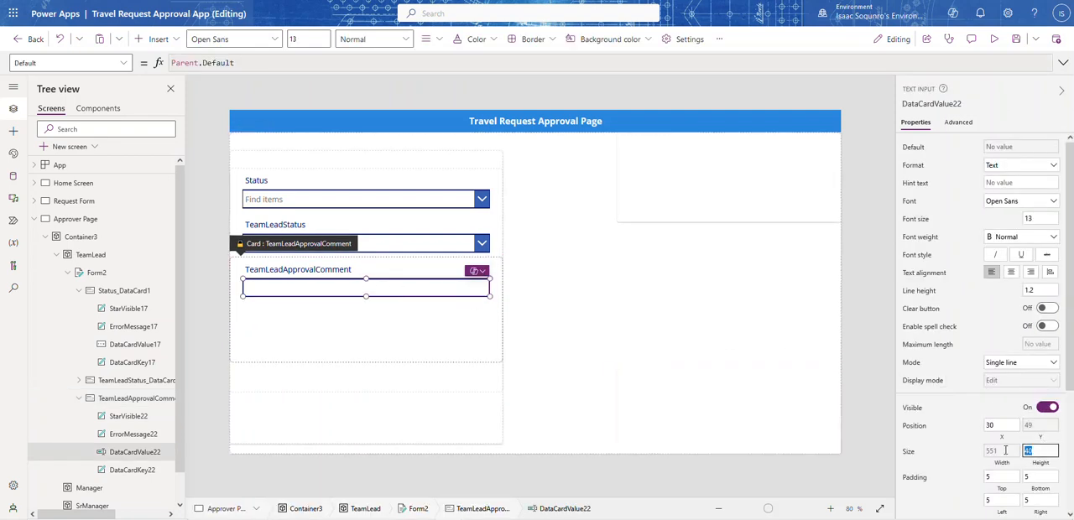
{"action": "type", "text": "275"}
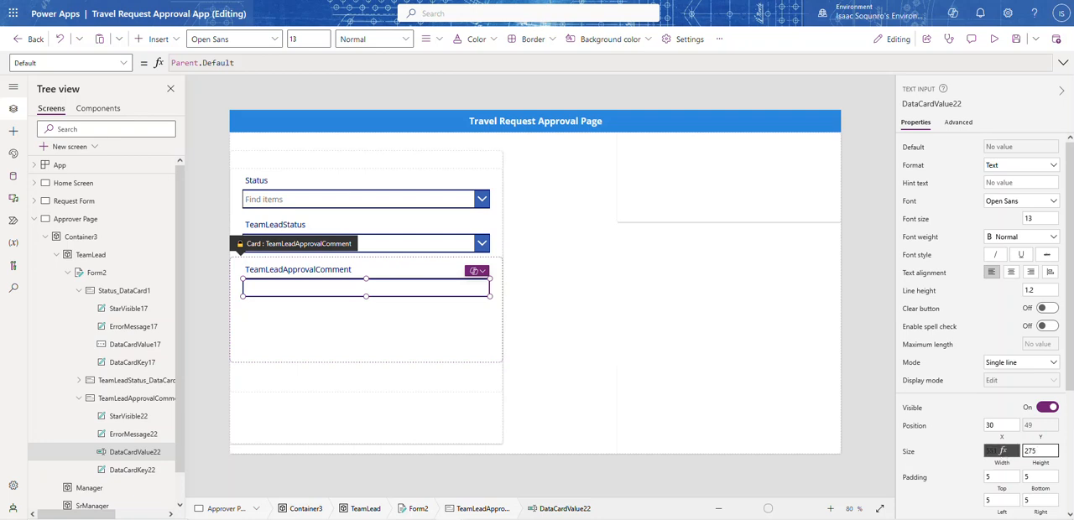
{"action": "left_click", "coordinate": [962, 452]}
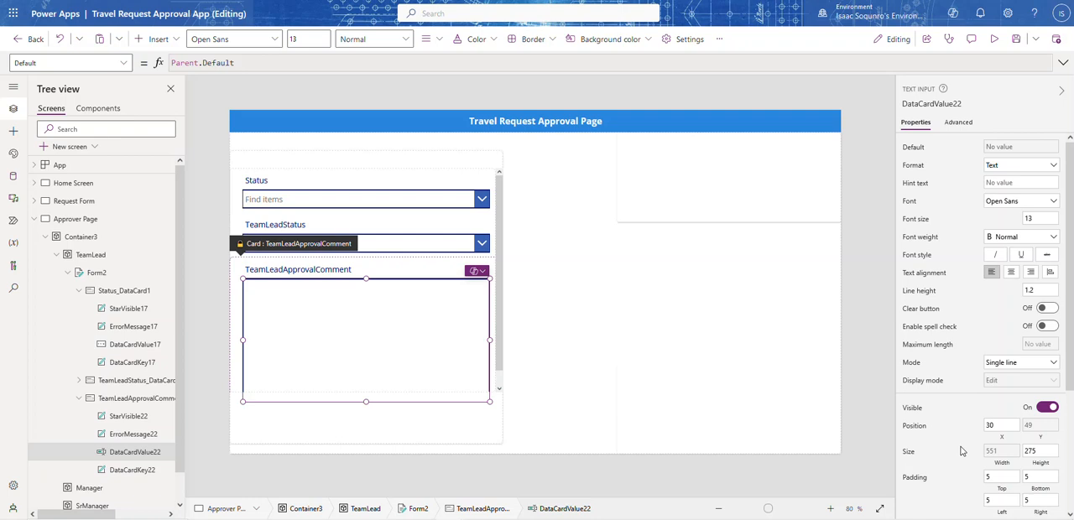
{"action": "left_click", "coordinate": [1041, 452]}
{"action": "type", "text": "200"}
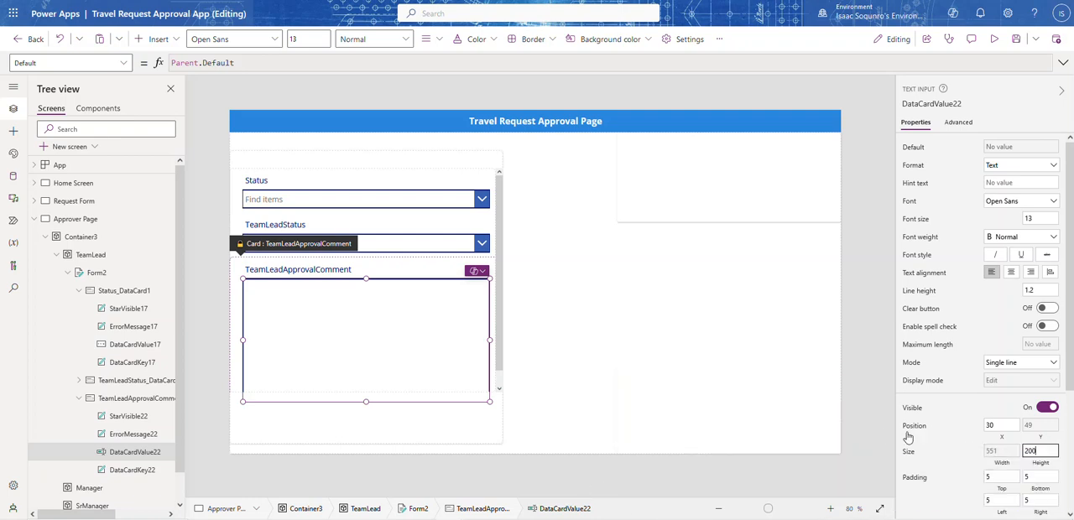
{"action": "left_click", "coordinate": [953, 447]}
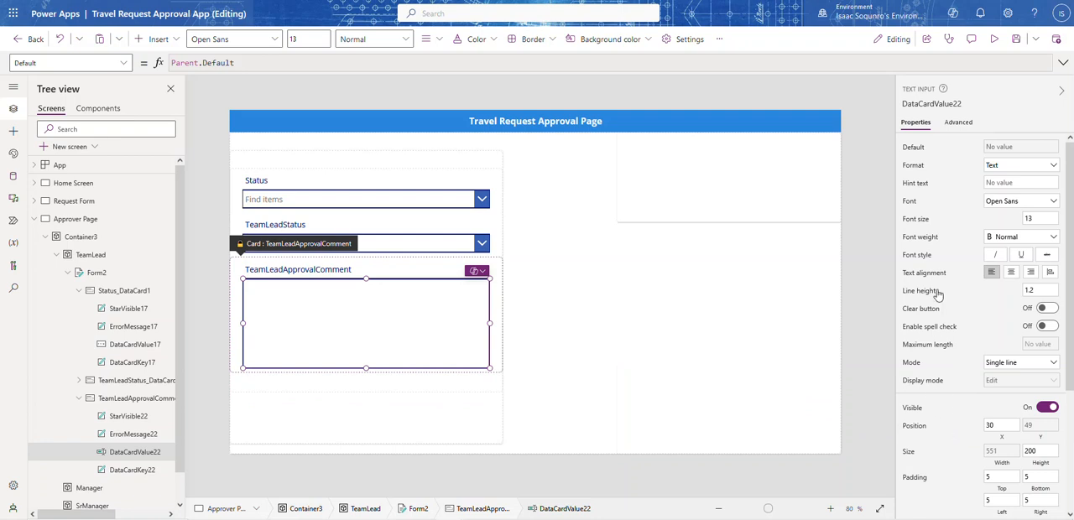
Preview the page and test the TeamLeadApprovalComment box with sample text, shortening it to "sfsd"
{"action": "left_click", "coordinate": [1000, 42]}
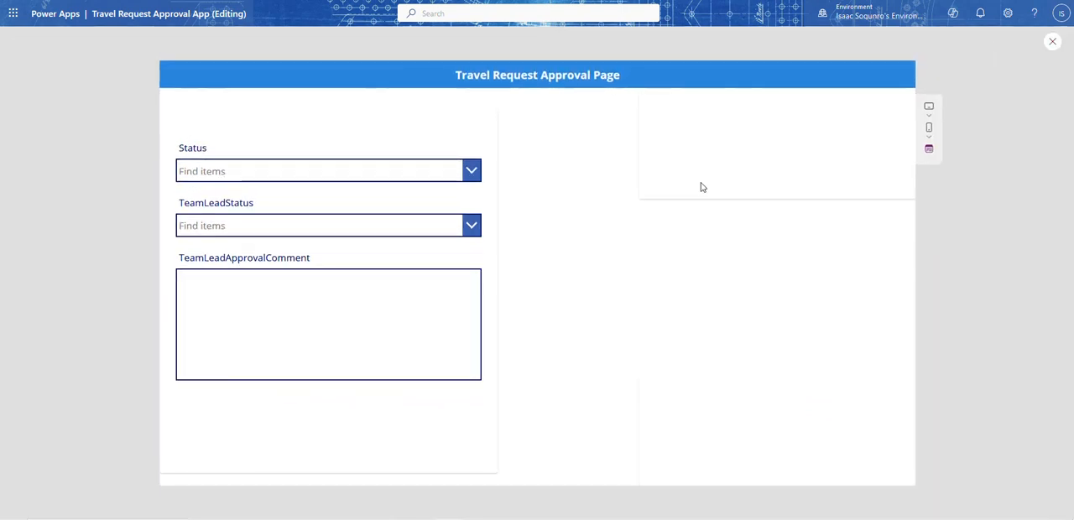
{"action": "left_click", "coordinate": [367, 329]}
{"action": "type", "text": "sfsdfsdfewrwe"}
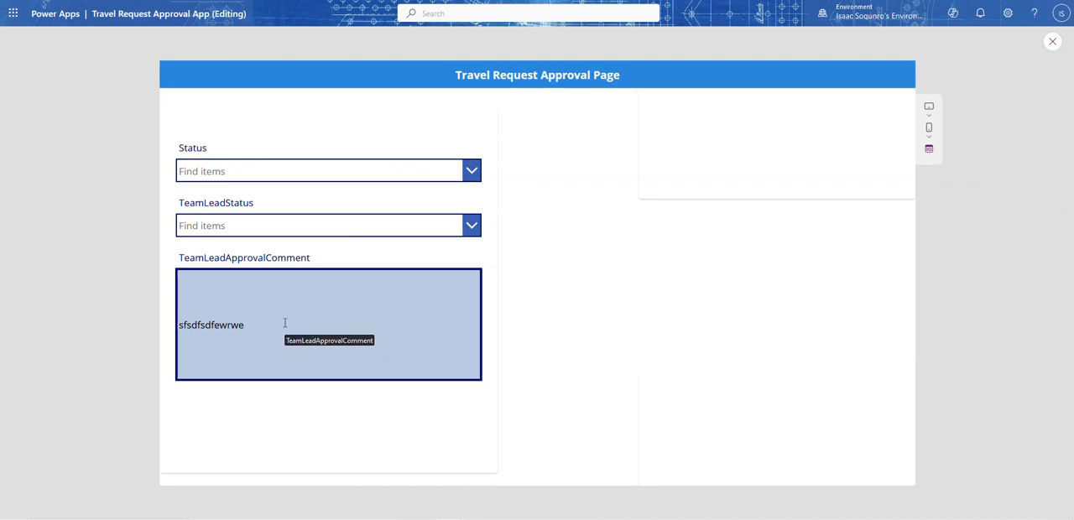
{"action": "key", "text": "BackSpace"}
{"action": "key", "text": "BackSpace"}
{"action": "key", "text": "BackSpace"}
{"action": "key", "text": "BackSpace"}
{"action": "key", "text": "BackSpace"}
{"action": "key", "text": "BackSpace"}
{"action": "key", "text": "BackSpace"}
{"action": "key", "text": "BackSpace"}
{"action": "key", "text": "BackSpace"}
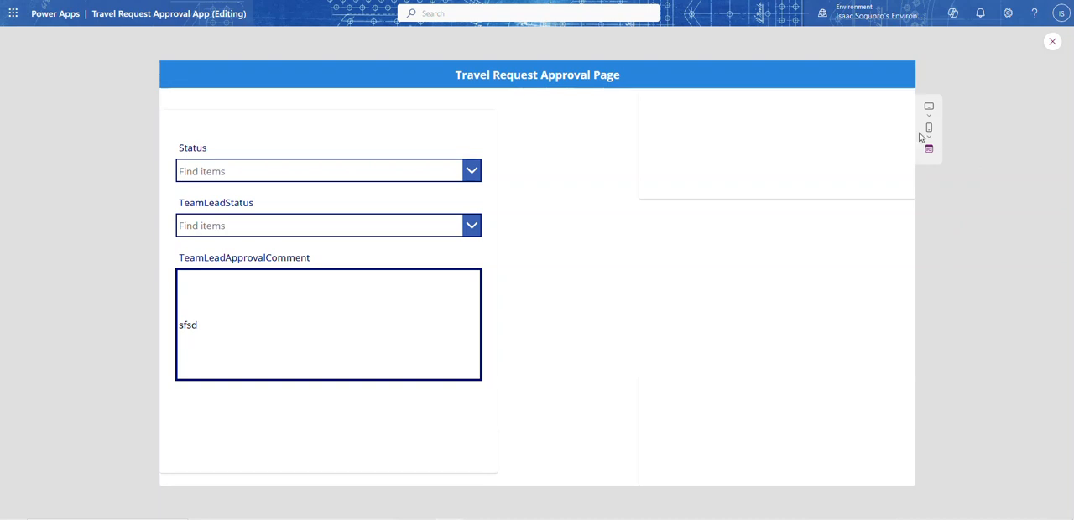
{"action": "left_click", "coordinate": [1053, 41]}
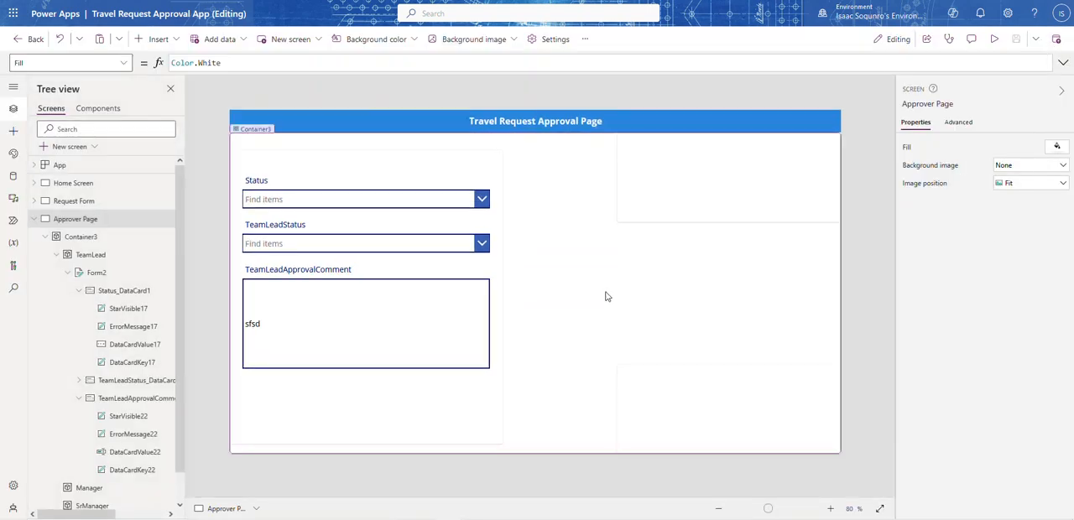
Switch the TeamLeadApprovalComment text input's mode to Multiline
{"action": "left_click", "coordinate": [418, 305]}
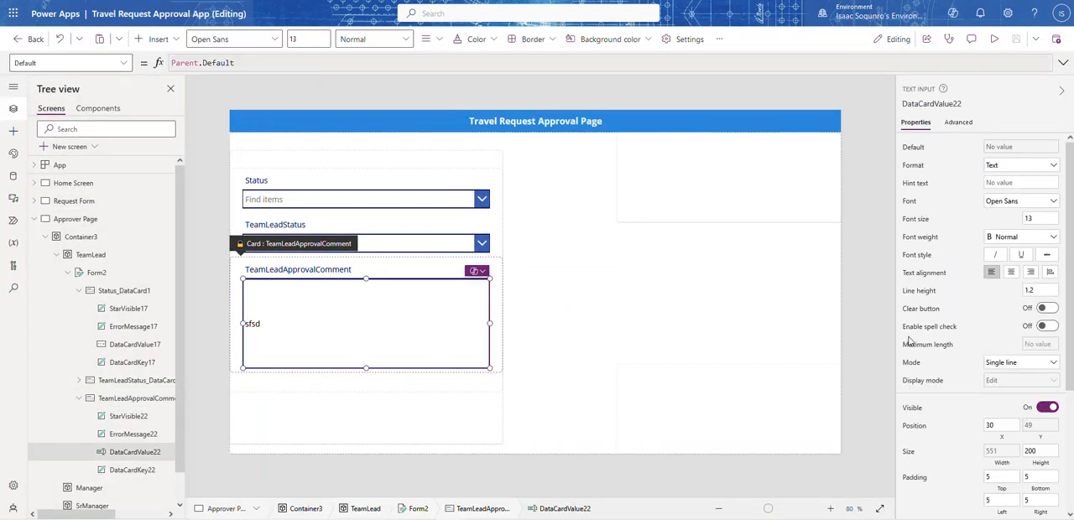
{"action": "left_click", "coordinate": [1002, 364]}
{"action": "left_click", "coordinate": [1000, 378]}
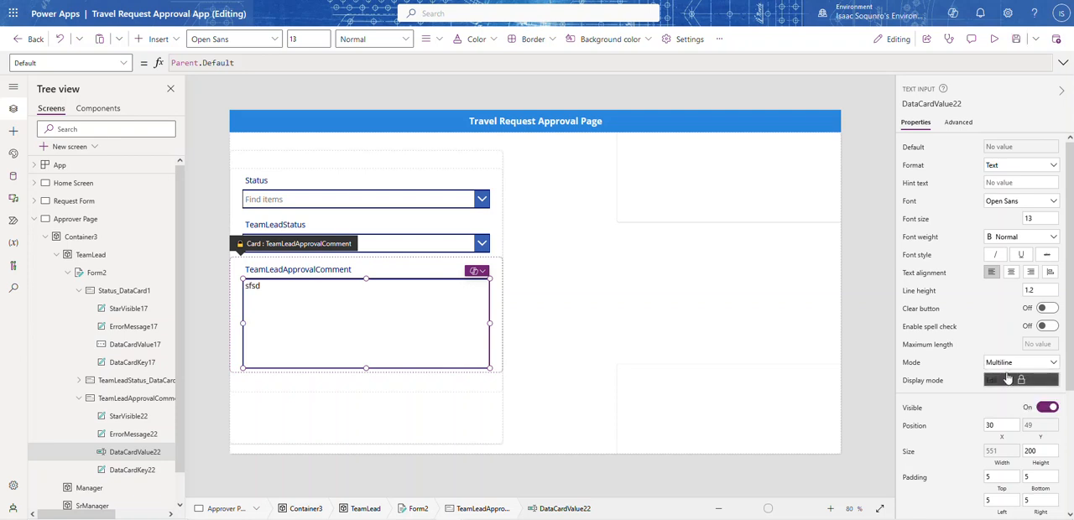
Preview the page, test the TeamLeadApprovalComment box with several lines of sample text, clear the text and return to editing
{"action": "left_click", "coordinate": [994, 38]}
{"action": "left_click", "coordinate": [315, 296]}
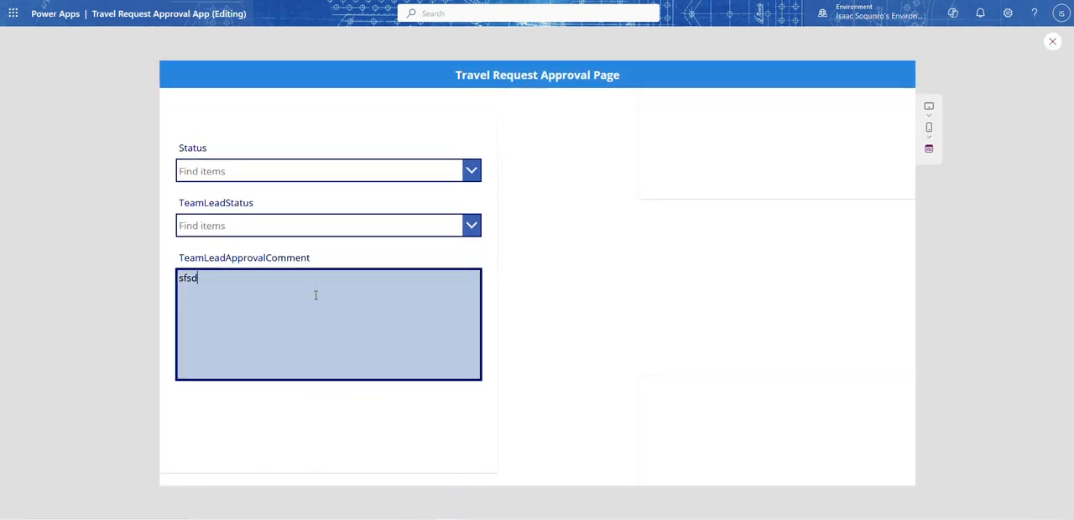
{"action": "type", "text": "khh jkhlsfjsf"}
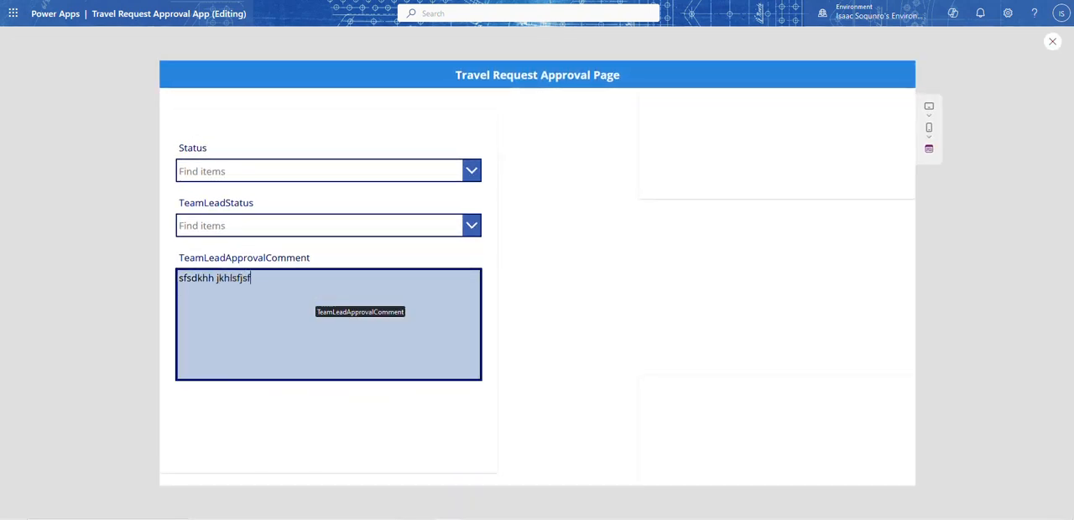
{"action": "key", "text": "Return"}
{"action": "type", "text": "asfdasdf"}
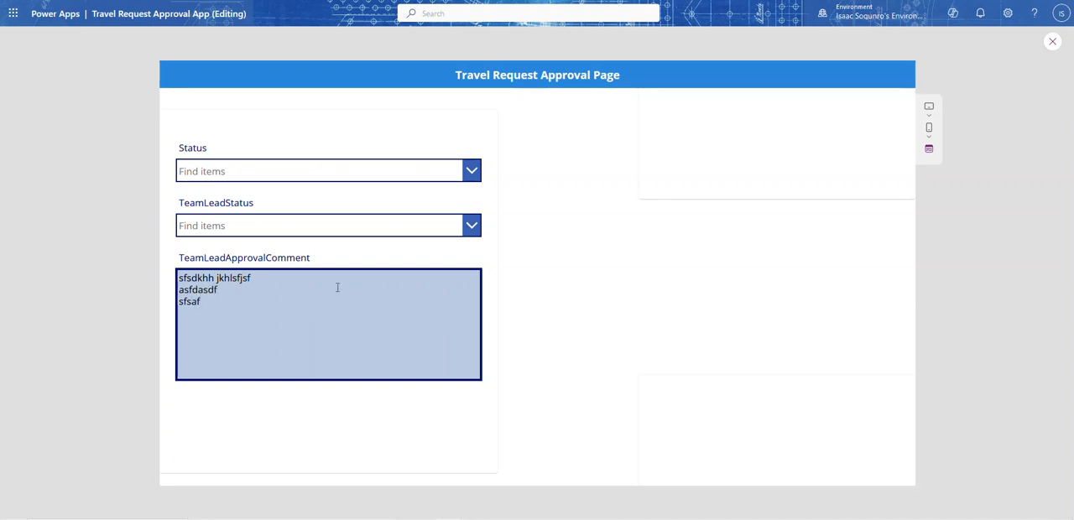
{"action": "key", "text": "ctrl+a"}
{"action": "key", "text": "BackSpace"}
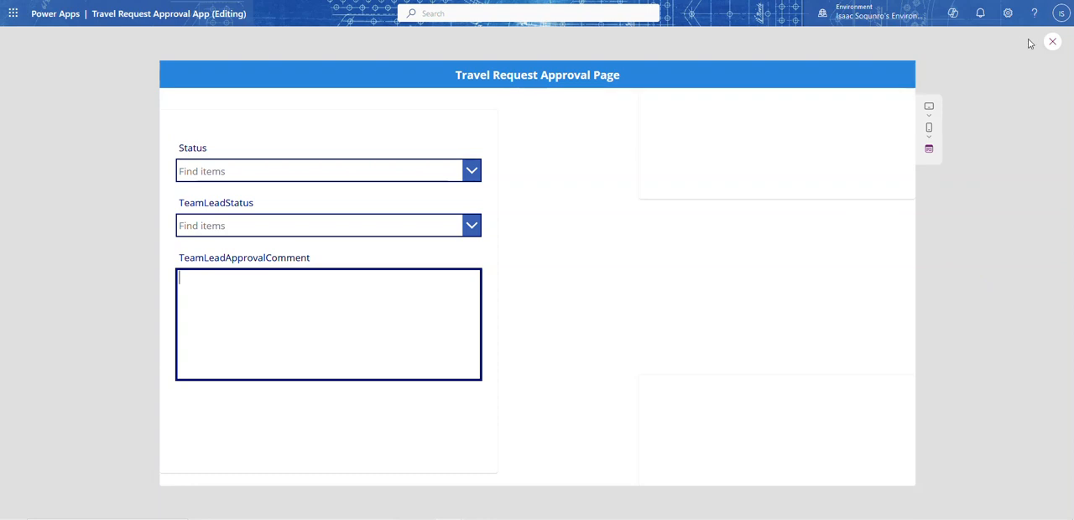
{"action": "left_click", "coordinate": [1051, 42]}
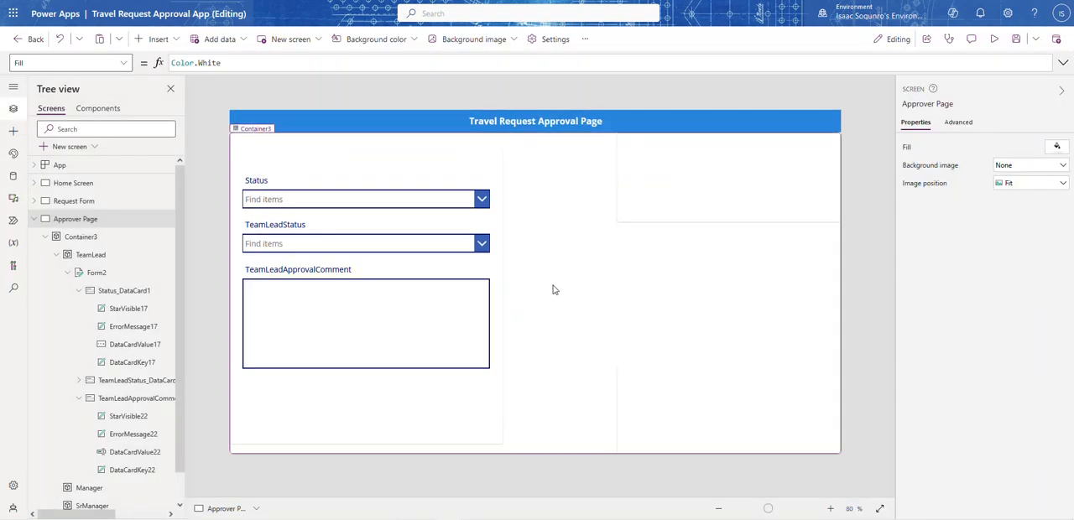
Shorten the form inside the TeamLead container from its lower edge to a height of about 467
{"action": "left_click", "coordinate": [319, 397]}
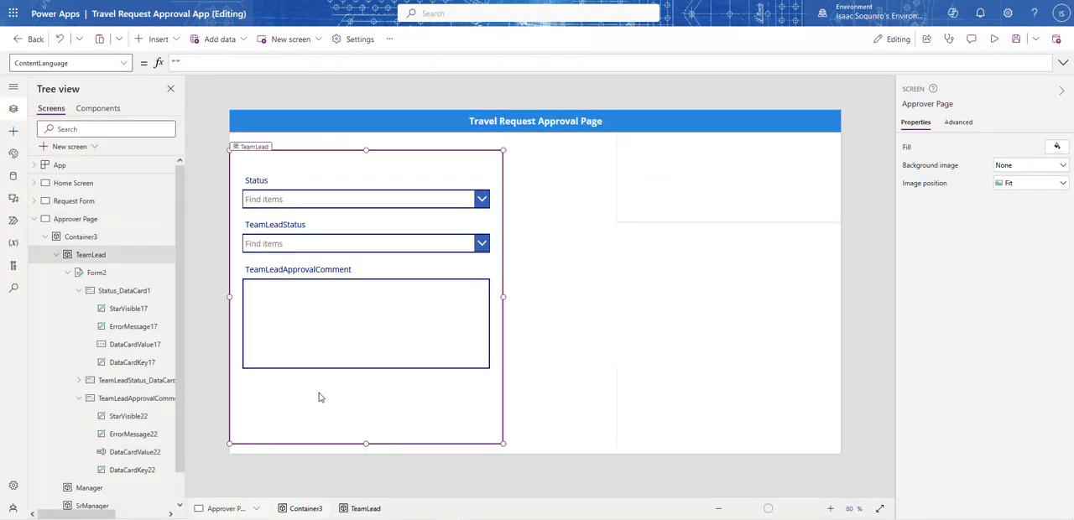
{"action": "left_click", "coordinate": [307, 392]}
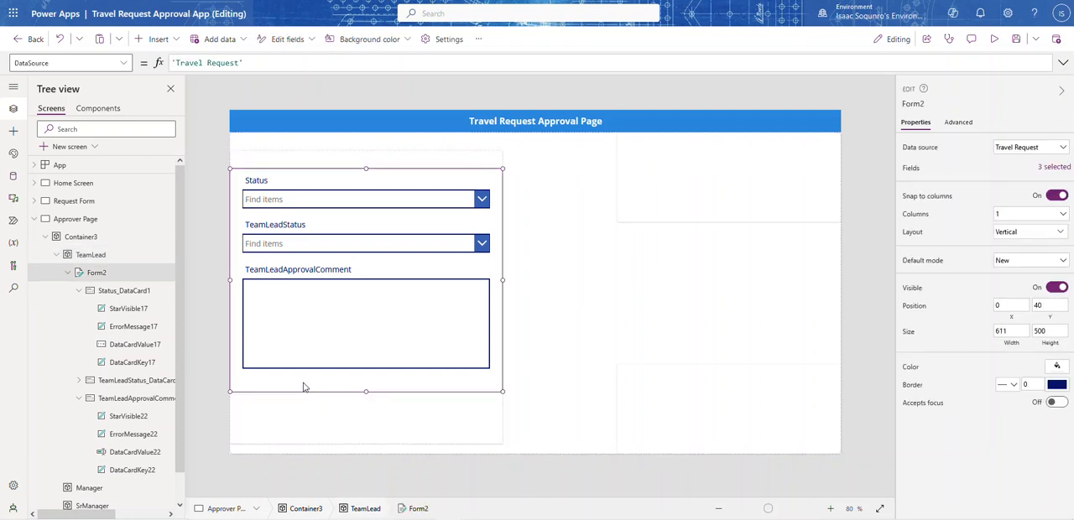
{"action": "left_click_drag", "start_coordinate": [366, 391], "coordinate": [365, 377]}
{"action": "left_click", "coordinate": [342, 410]}
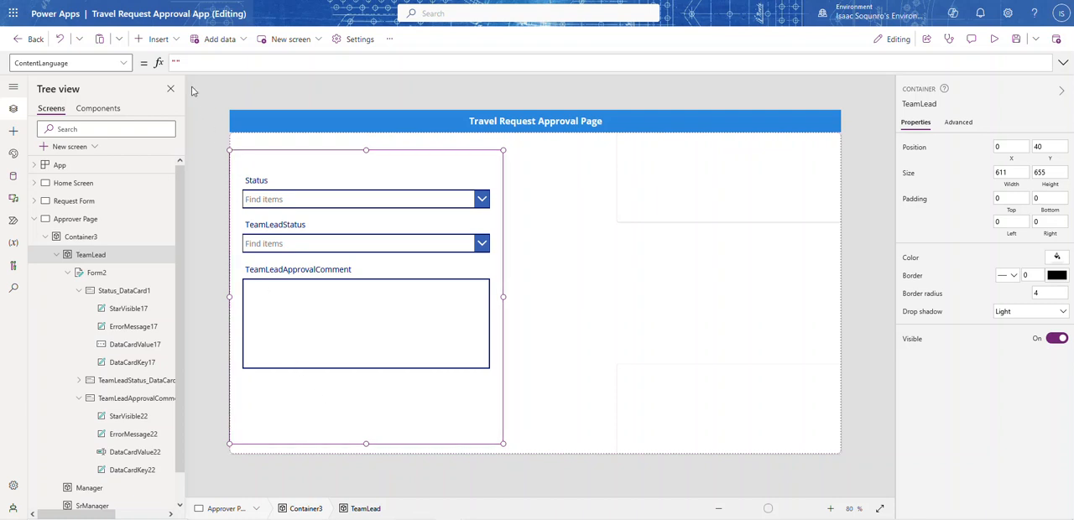
{"action": "left_click", "coordinate": [356, 376]}
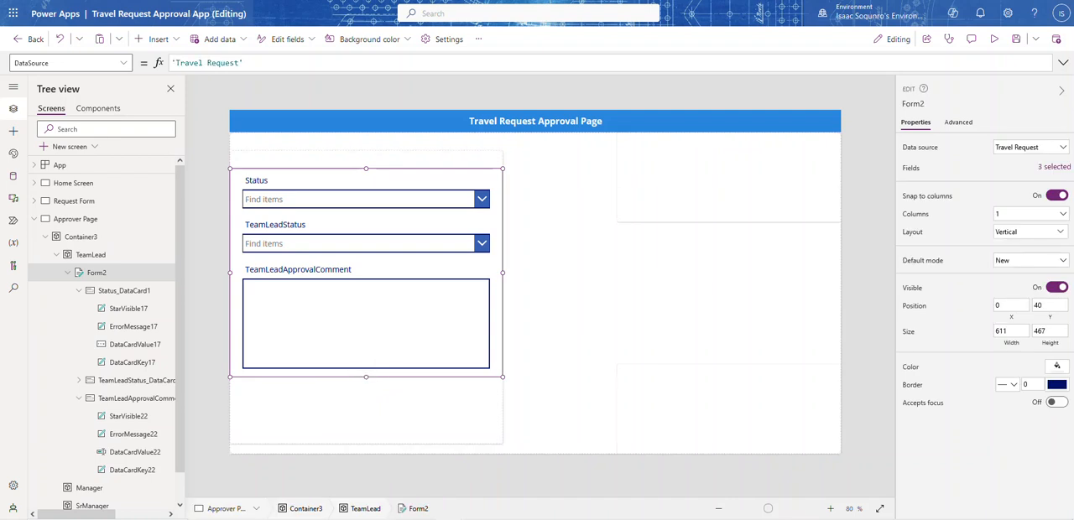
Insert two modern buttons into the TeamLead container, placed side by side below the form at about X 128 and 303, Y 548
{"action": "left_click", "coordinate": [159, 40]}
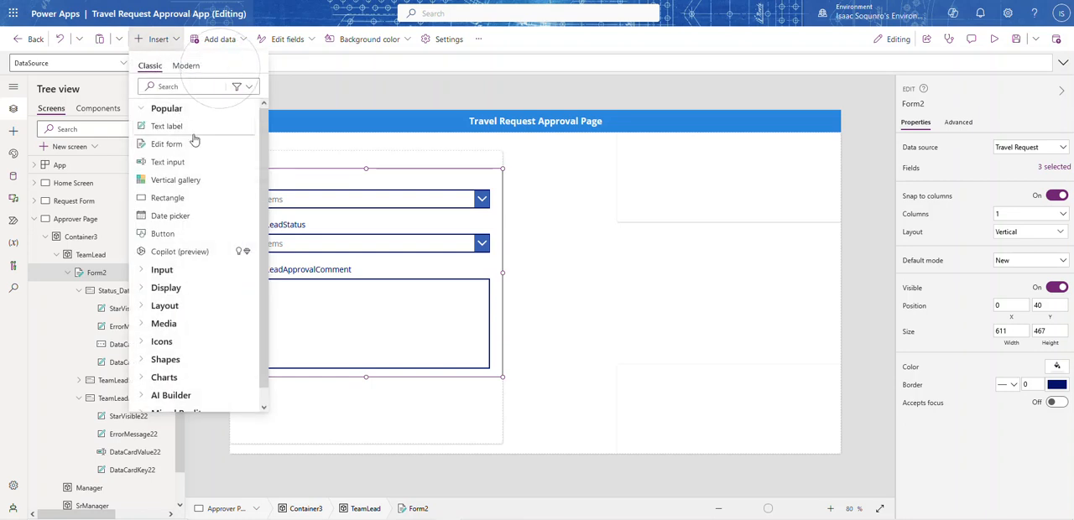
{"action": "left_click", "coordinate": [357, 392]}
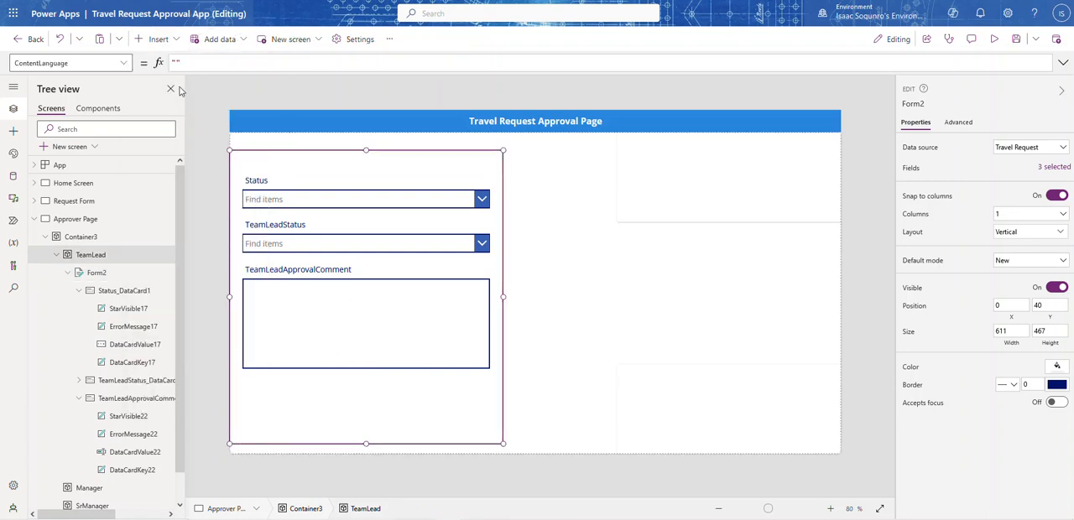
{"action": "left_click", "coordinate": [176, 40]}
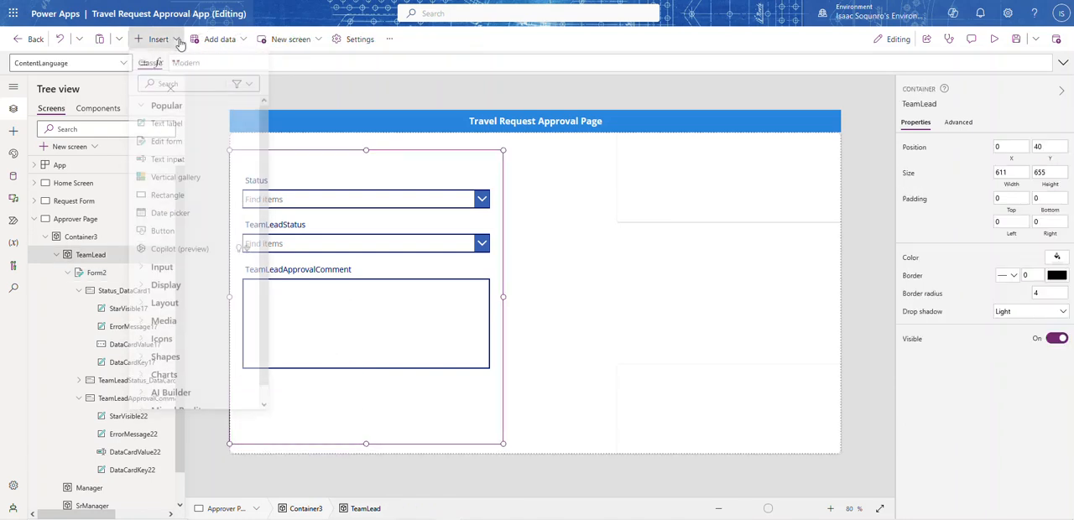
{"action": "left_click", "coordinate": [185, 65]}
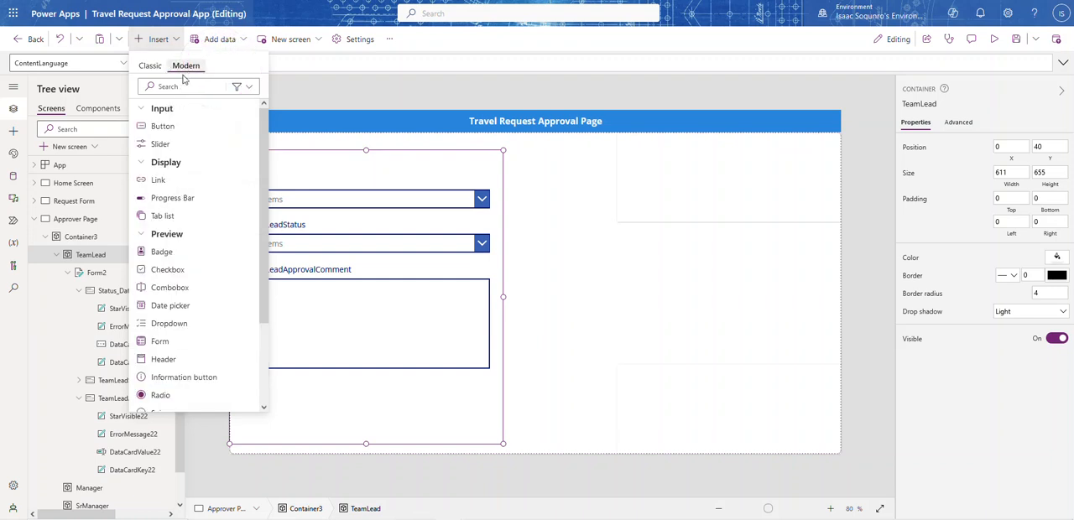
{"action": "left_click", "coordinate": [168, 126]}
{"action": "left_click_drag", "start_coordinate": [277, 185], "coordinate": [302, 405]}
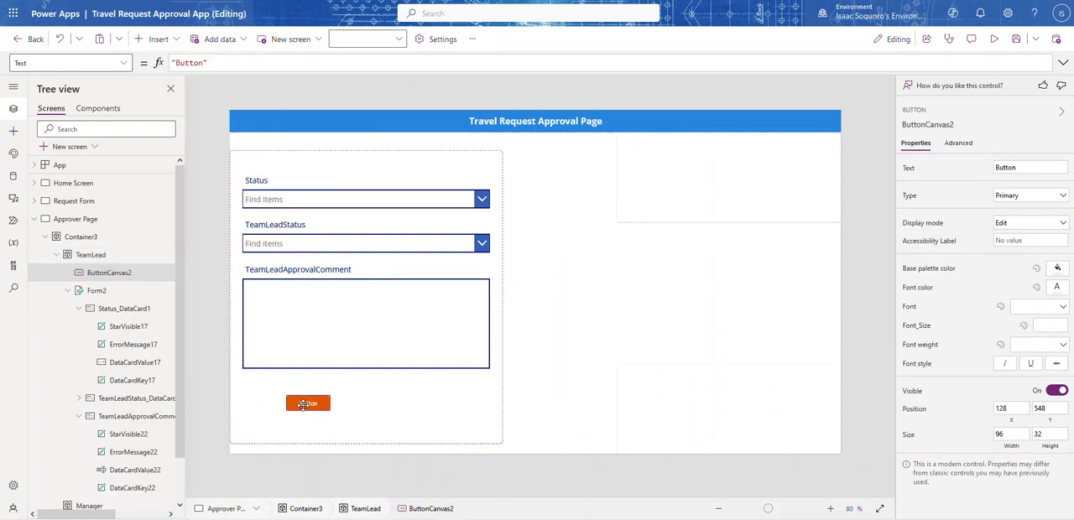
{"action": "left_click", "coordinate": [159, 39]}
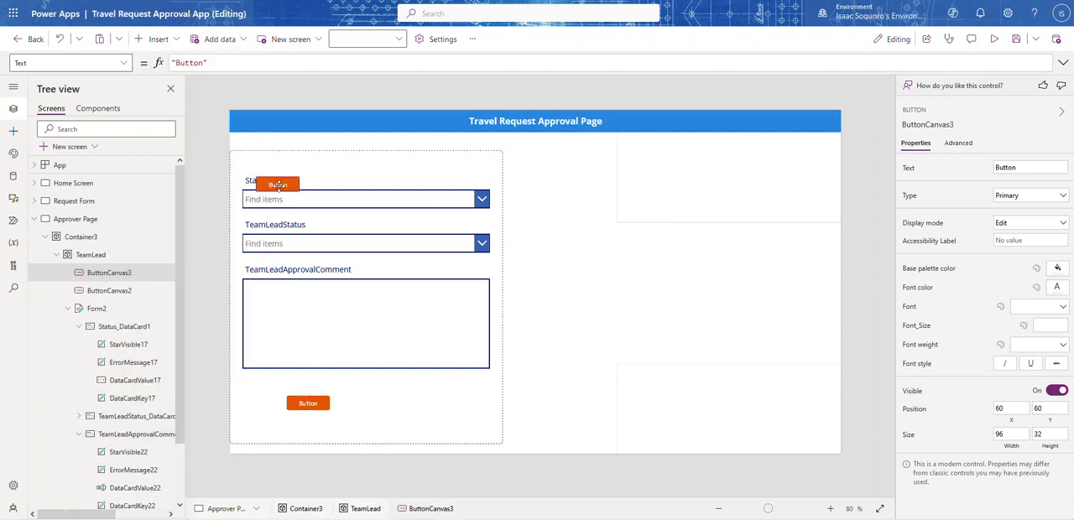
{"action": "left_click_drag", "start_coordinate": [275, 189], "coordinate": [385, 422]}
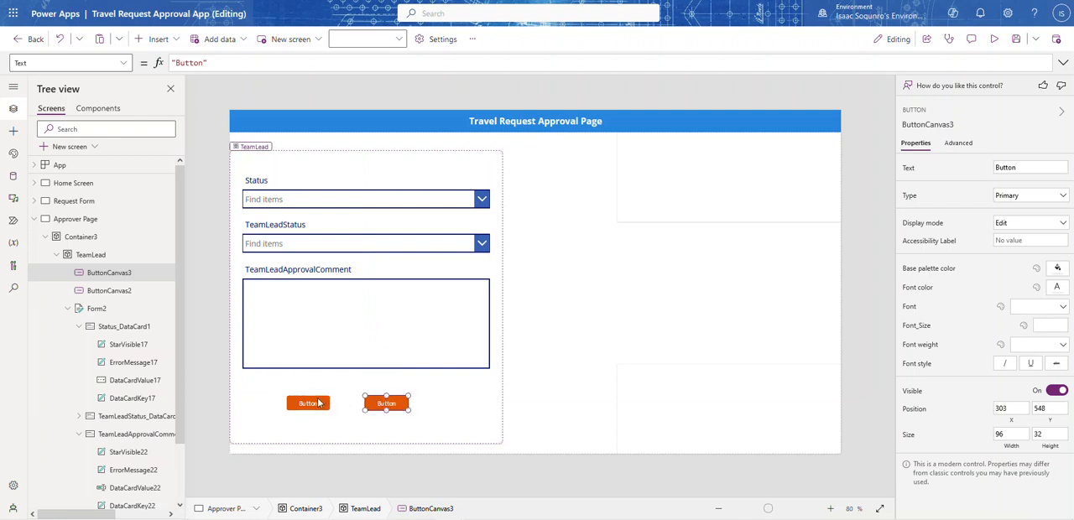
Set the first button's text to "Approve" and its base palette color to standard green
{"action": "left_click", "coordinate": [312, 403]}
{"action": "double_click", "coordinate": [1007, 167]}
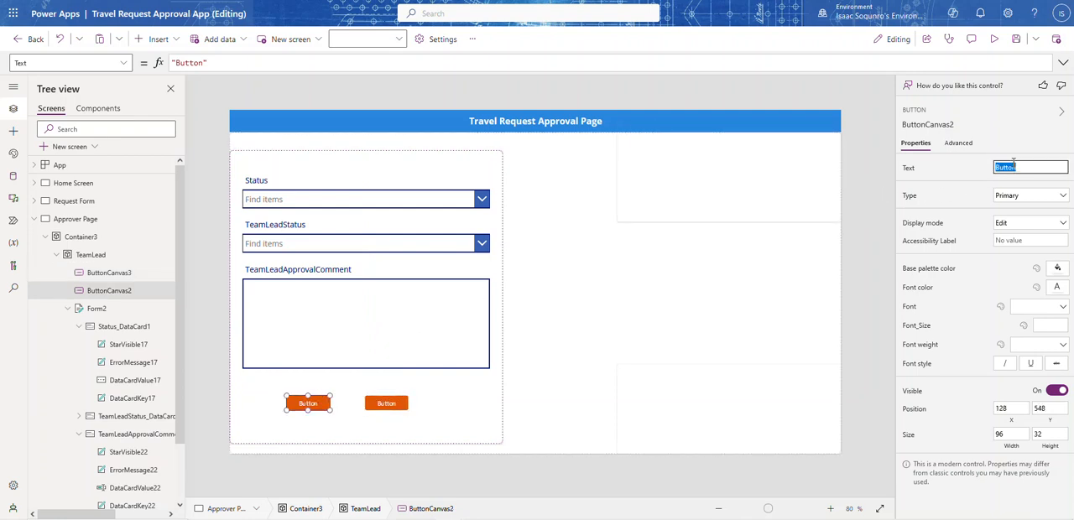
{"action": "type", "text": "S"}
{"action": "left_click", "coordinate": [1057, 268]}
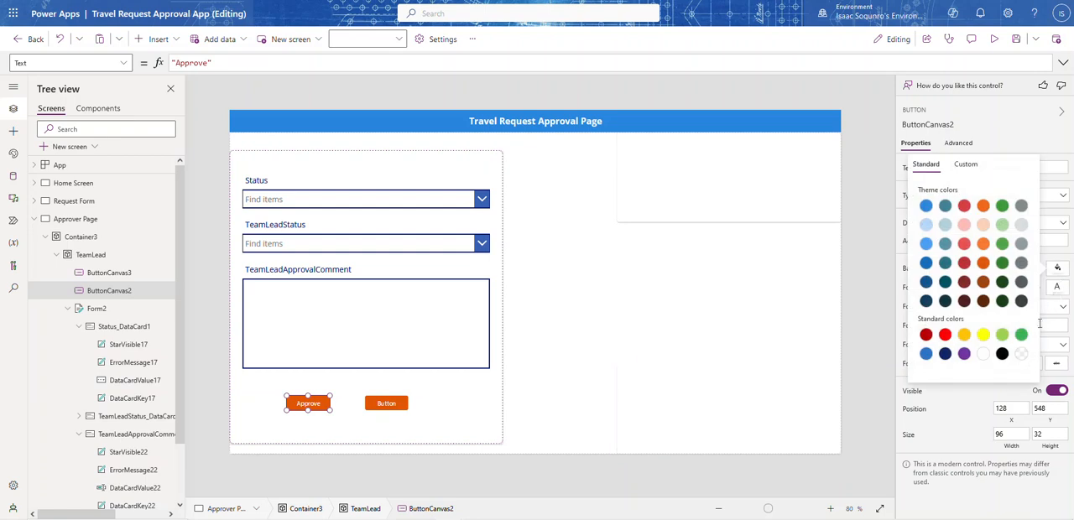
{"action": "left_click", "coordinate": [1021, 335]}
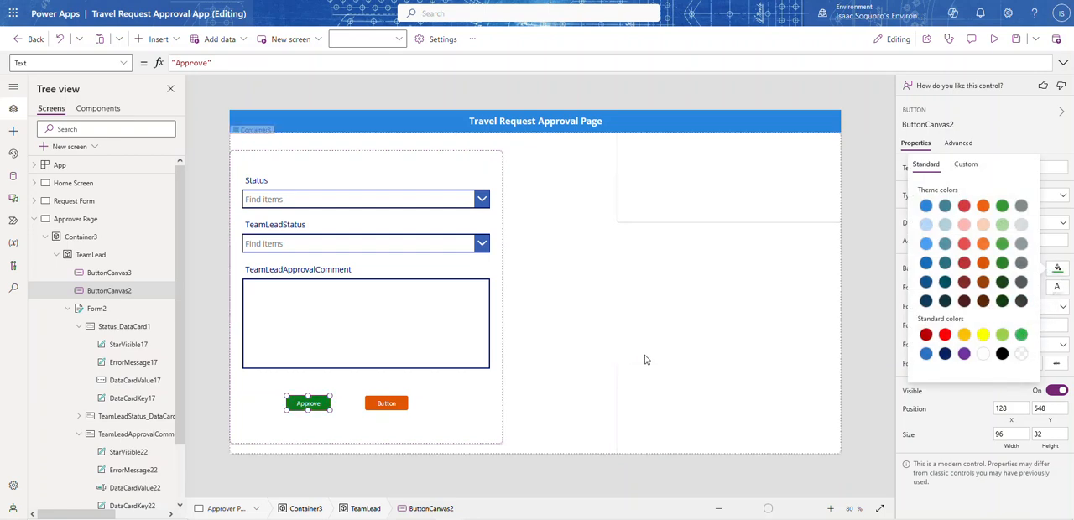
{"action": "left_click", "coordinate": [294, 405]}
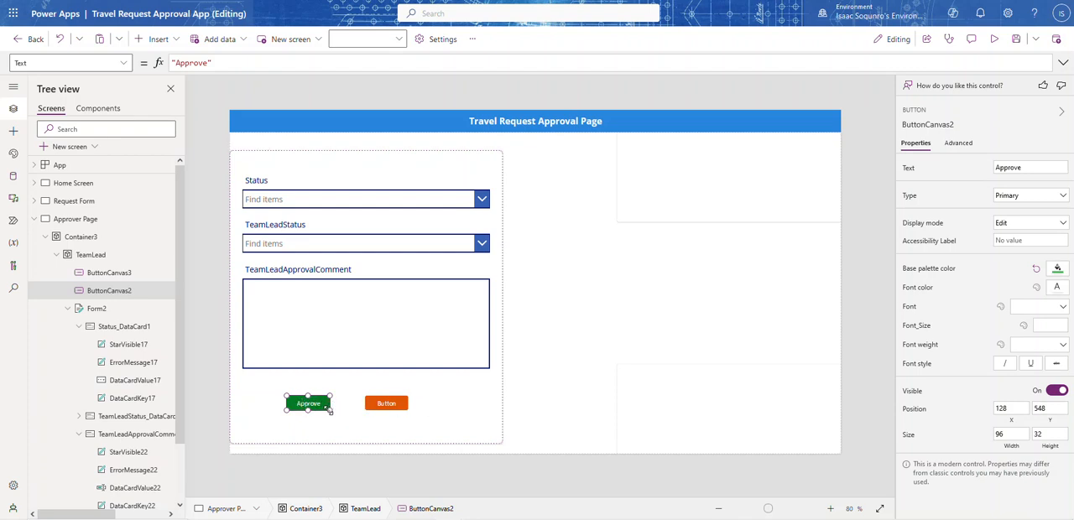
Enlarge the Approve button to about 144 by 48 and set its font size to 15
{"action": "left_click_drag", "start_coordinate": [332, 404], "coordinate": [356, 418]}
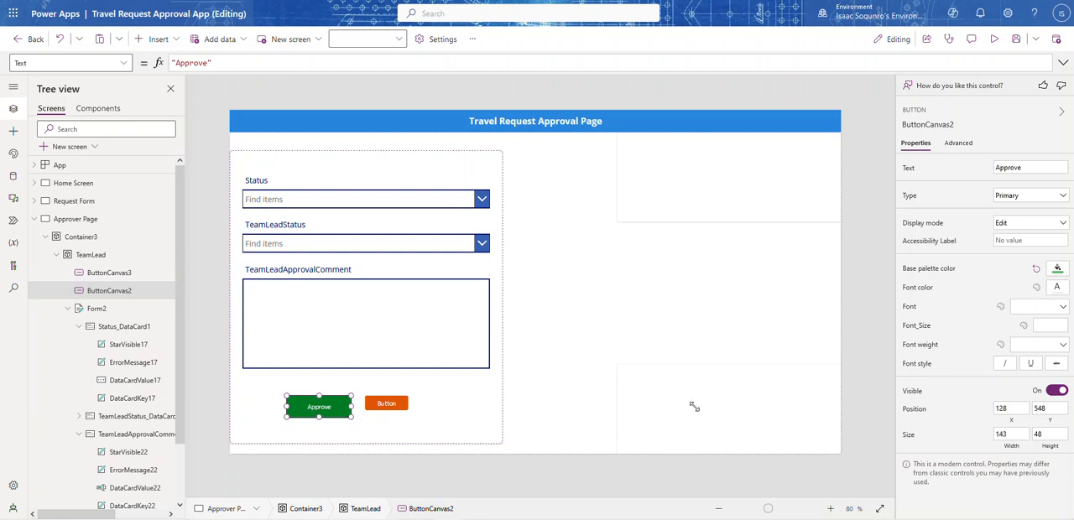
{"action": "left_click", "coordinate": [1062, 307]}
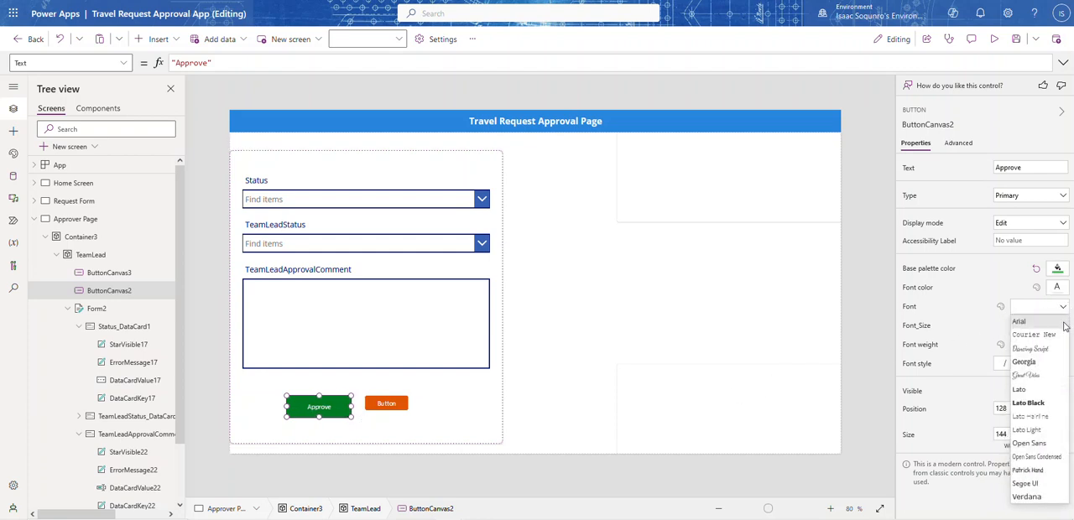
{"action": "left_click", "coordinate": [963, 332]}
{"action": "left_click", "coordinate": [1053, 325]}
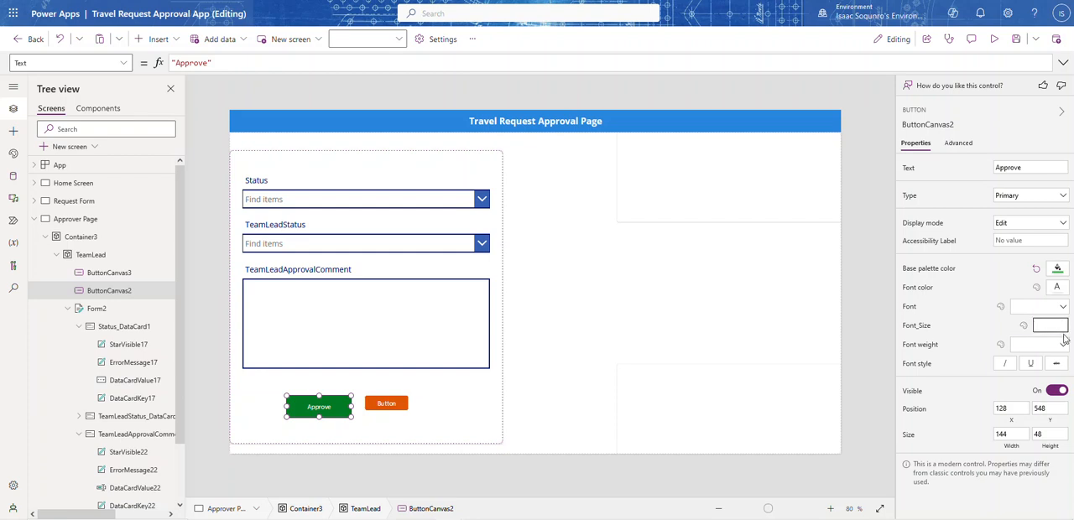
{"action": "type", "text": "15"}
{"action": "key", "text": "Return"}
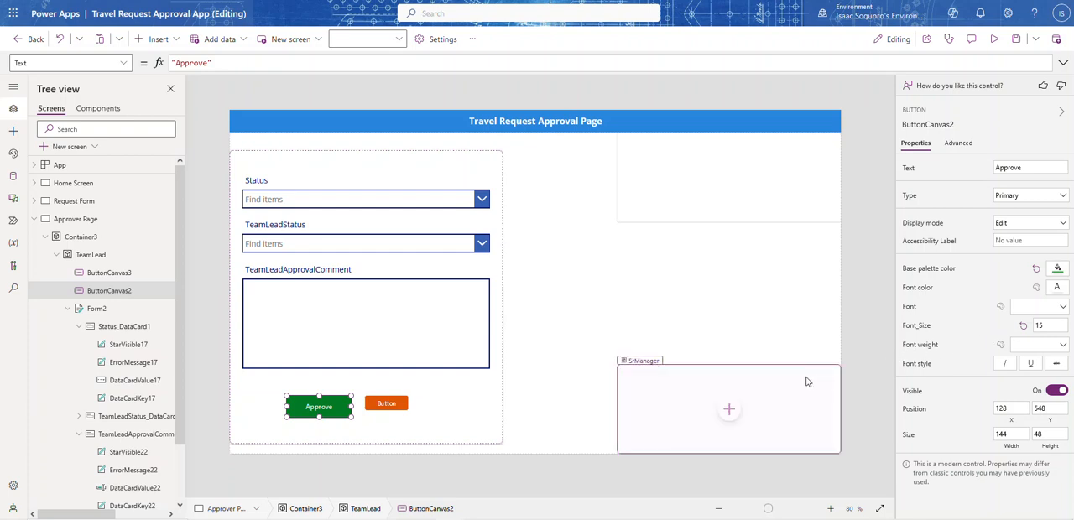
Set the second button's text to "Reject" and its base palette color to standard red
{"action": "left_click", "coordinate": [382, 404]}
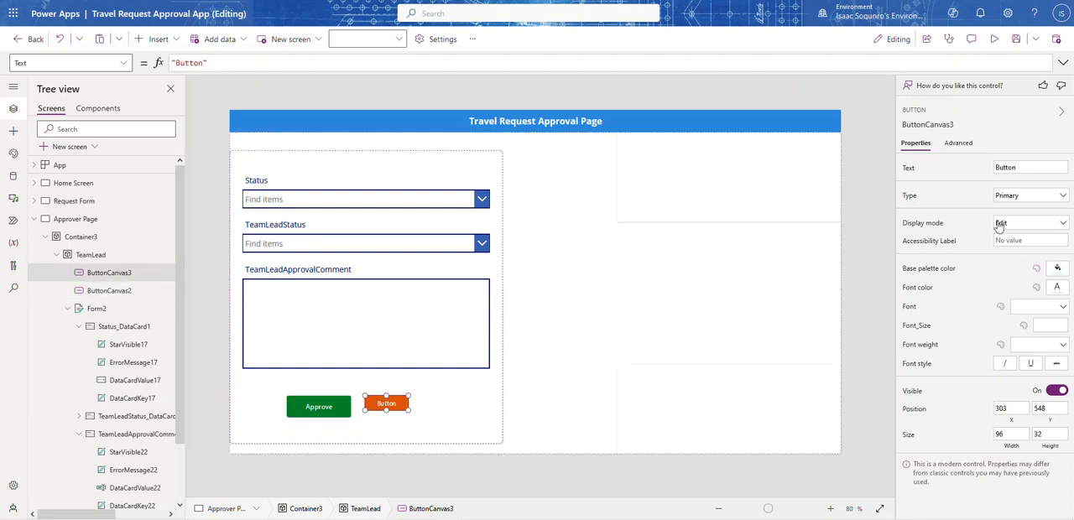
{"action": "left_click", "coordinate": [1006, 170]}
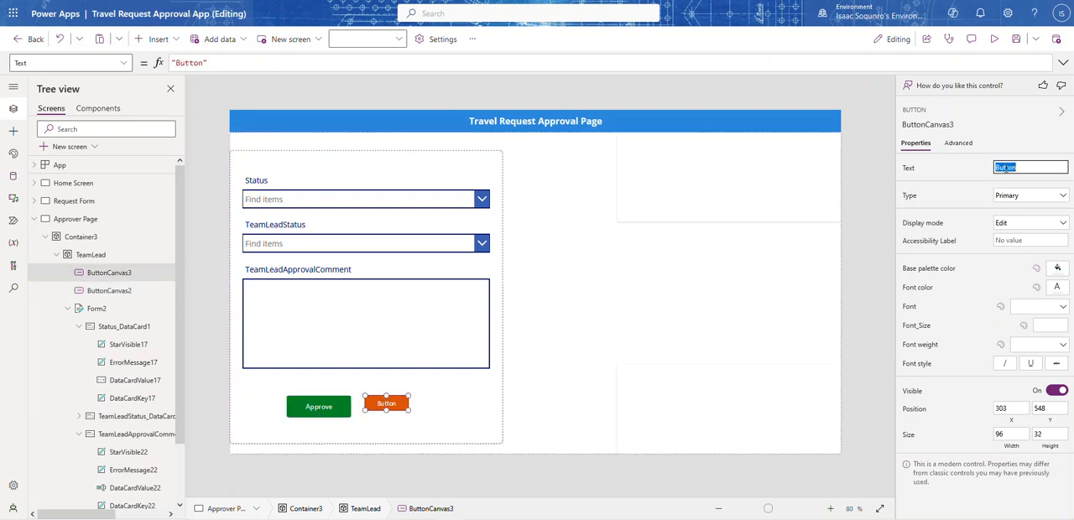
{"action": "type", "text": "Reject"}
{"action": "left_click", "coordinate": [963, 193]}
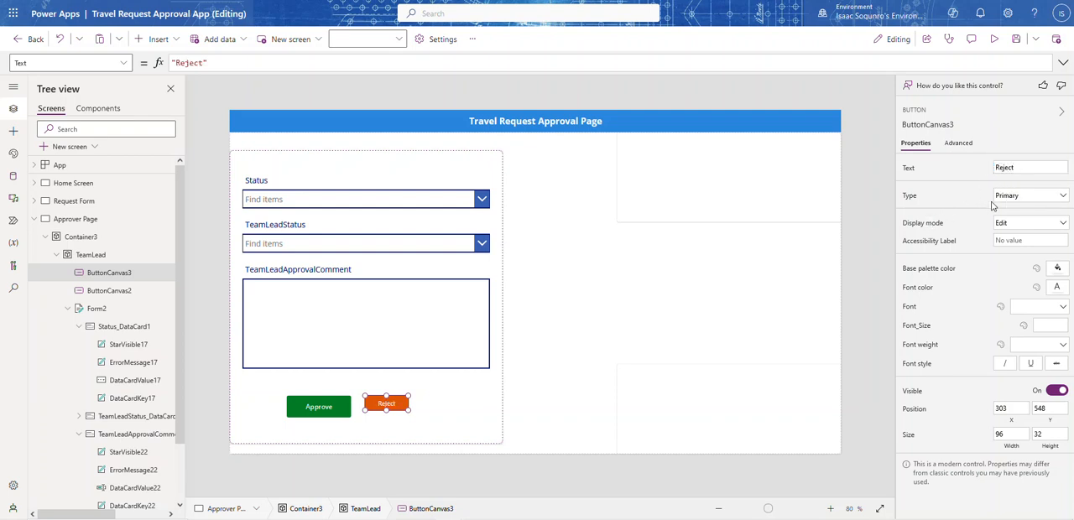
{"action": "left_click", "coordinate": [1059, 272]}
{"action": "left_click", "coordinate": [946, 337]}
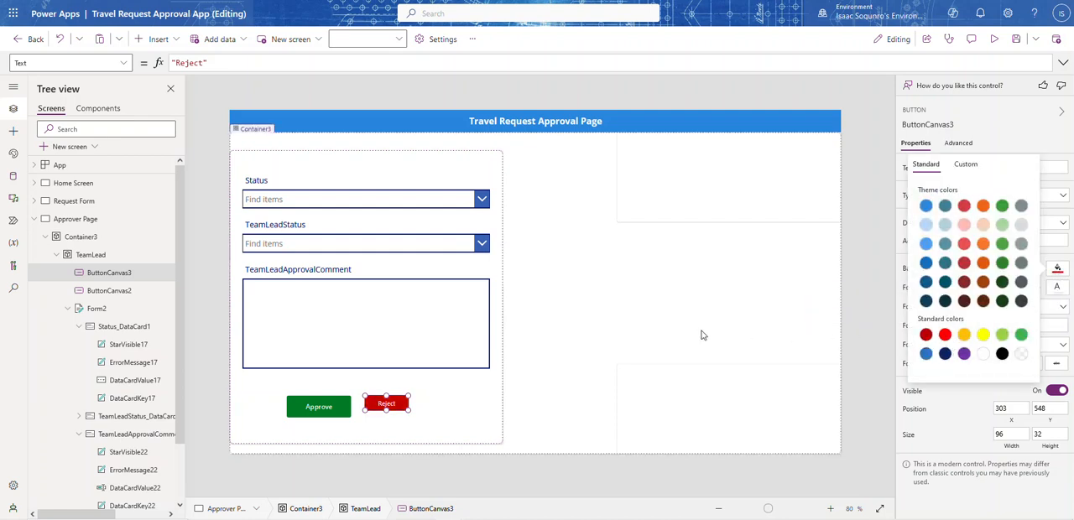
Resize the Reject button to 144 wide by 48 high to match the Approve button
{"action": "left_click", "coordinate": [316, 407]}
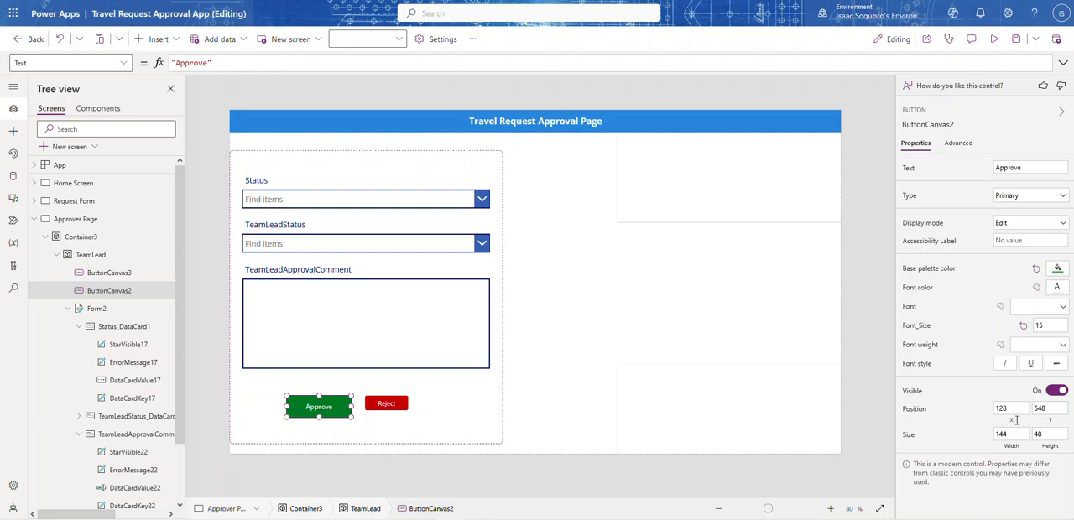
{"action": "left_click", "coordinate": [1047, 432]}
{"action": "left_click", "coordinate": [394, 408]}
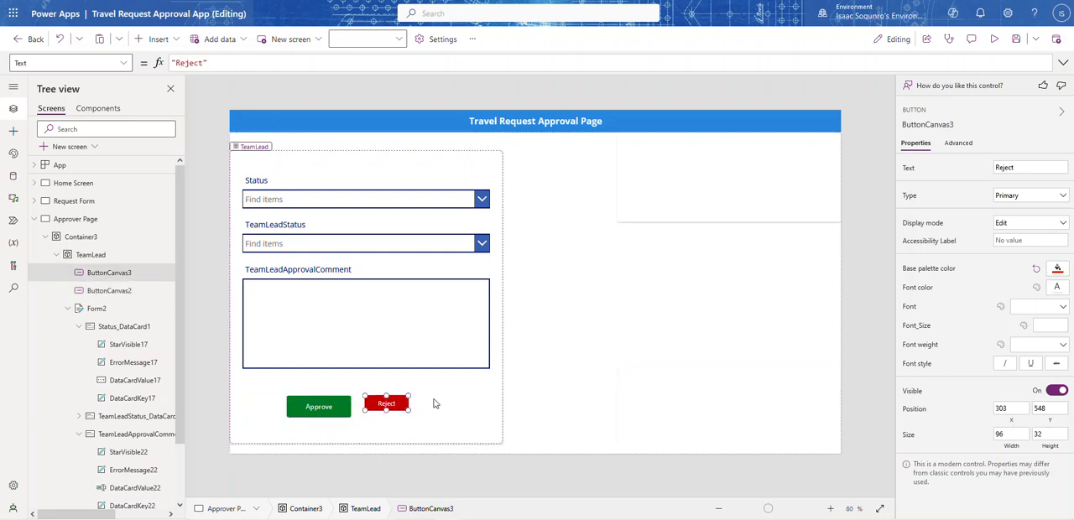
{"action": "left_click", "coordinate": [999, 432]}
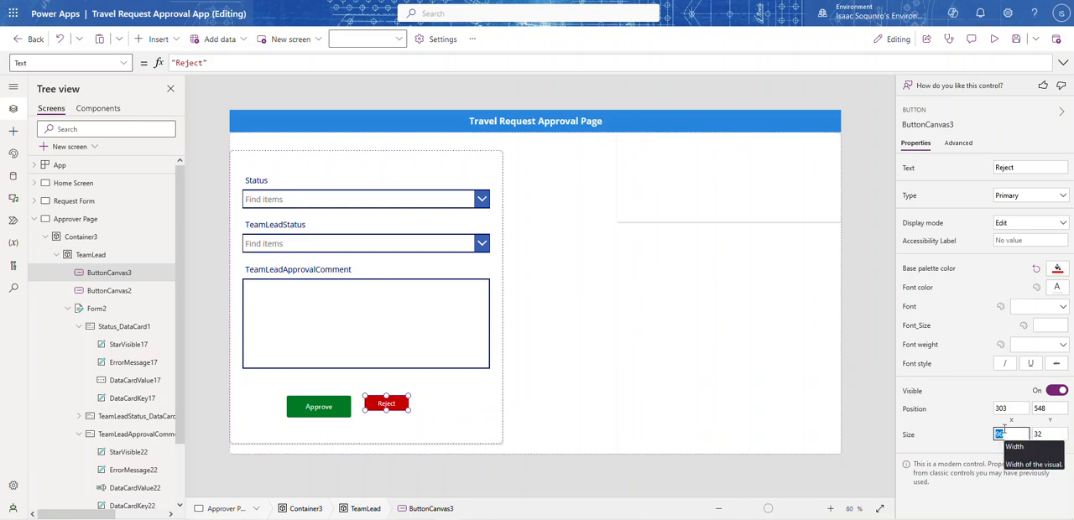
{"action": "type", "text": "144"}
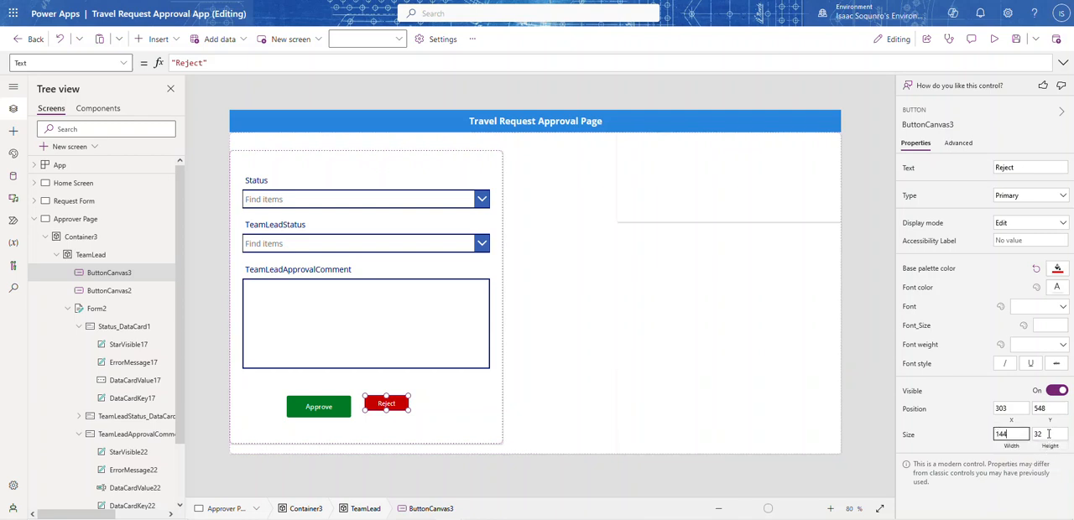
{"action": "left_click", "coordinate": [1048, 433]}
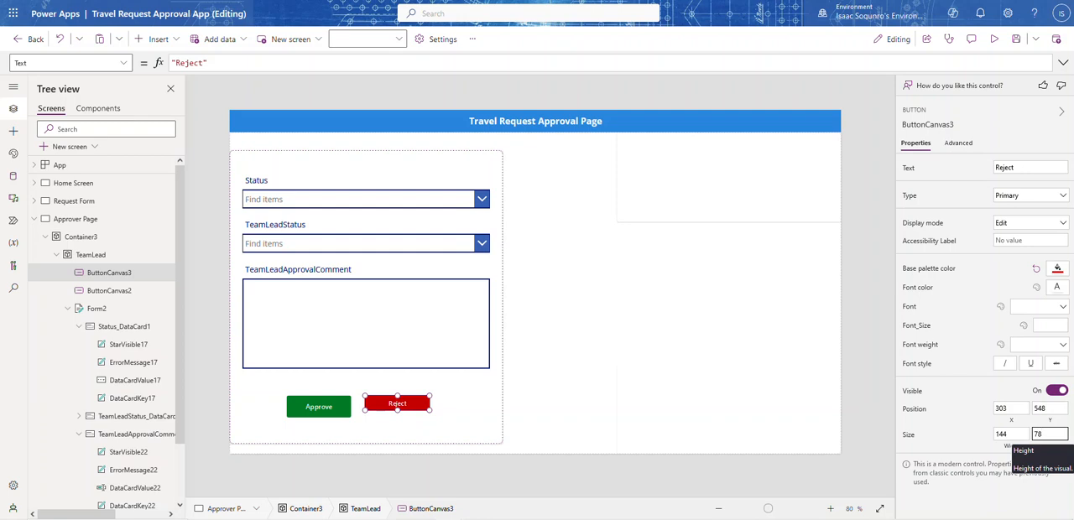
{"action": "left_click", "coordinate": [974, 440]}
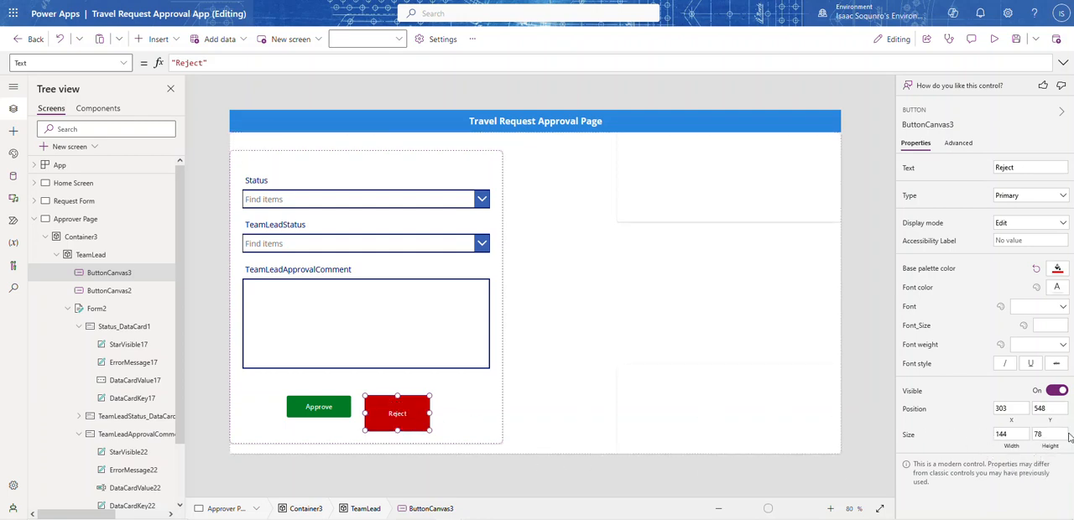
{"action": "left_click", "coordinate": [1048, 434]}
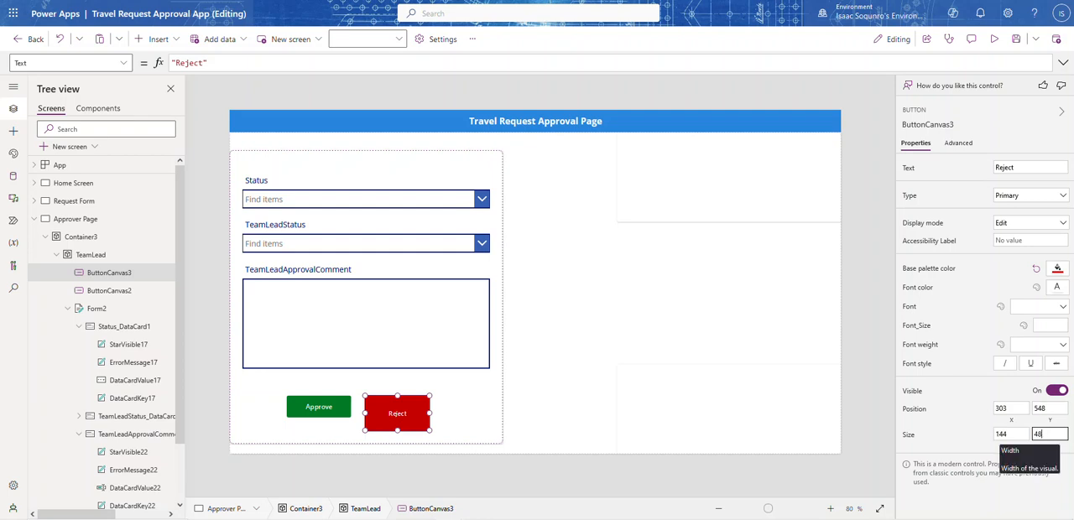
{"action": "left_click", "coordinate": [979, 440]}
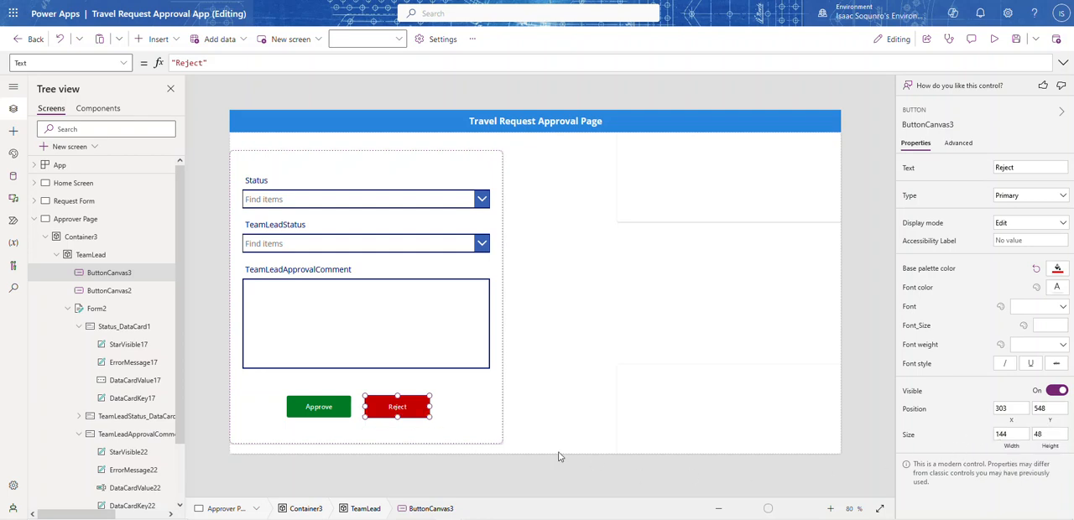
Shift the Approve and Reject buttons slightly left, to about X 104 and X 280, keeping both at Y 548
{"action": "left_click", "coordinate": [335, 417]}
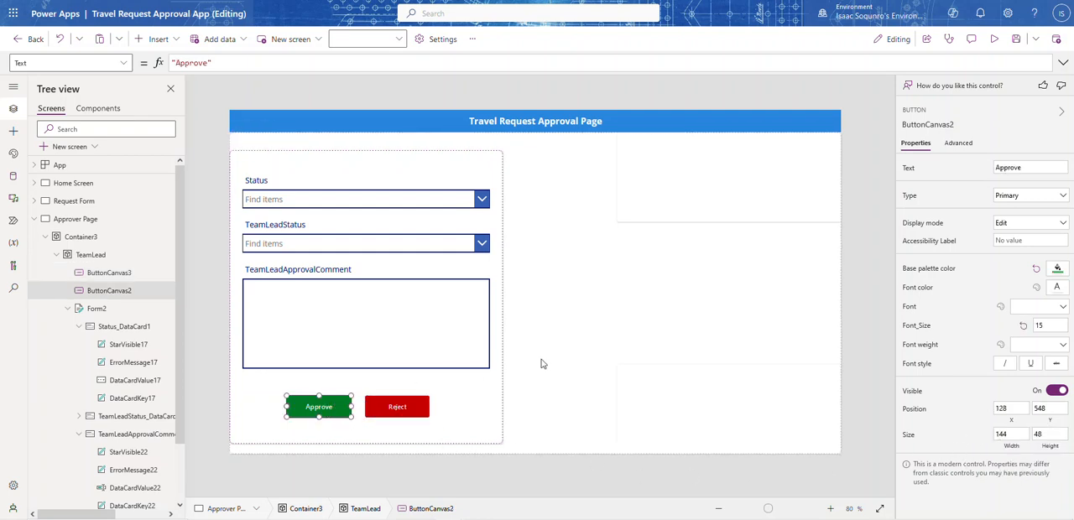
{"action": "left_click", "coordinate": [529, 370]}
{"action": "left_click", "coordinate": [328, 409]}
{"action": "left_click_drag", "start_coordinate": [327, 409], "coordinate": [317, 409]}
{"action": "left_click_drag", "start_coordinate": [397, 409], "coordinate": [387, 408]}
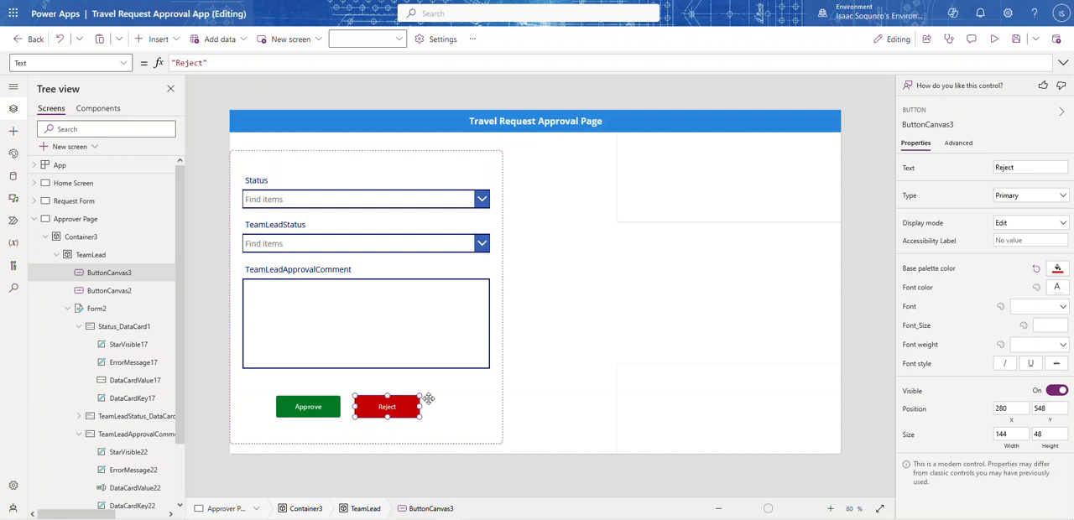
Set the Approve button's OnSelect formula to UpdateContext({varSelectedStatus: "Approved"})
{"action": "left_click", "coordinate": [319, 412]}
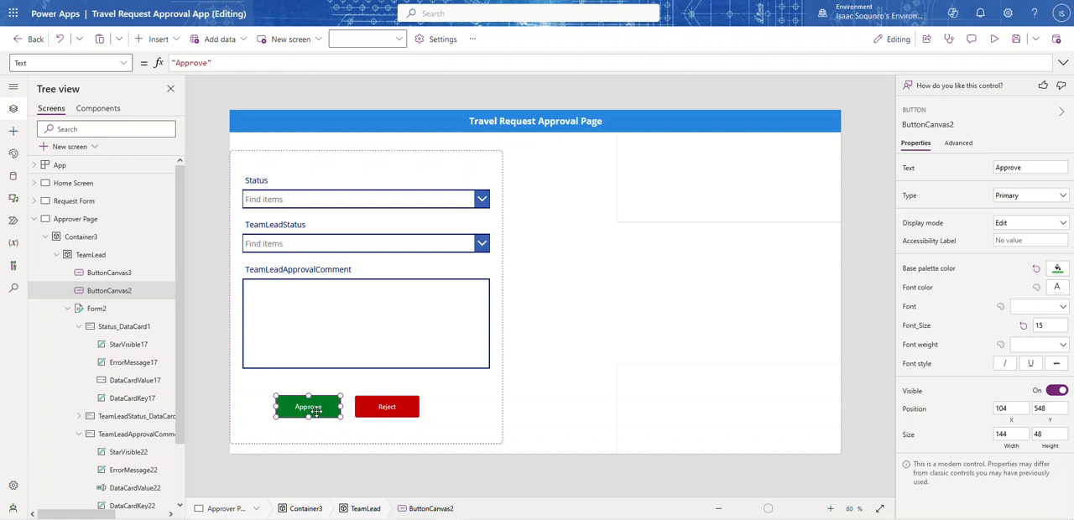
{"action": "left_click", "coordinate": [215, 62]}
{"action": "left_click", "coordinate": [122, 65]}
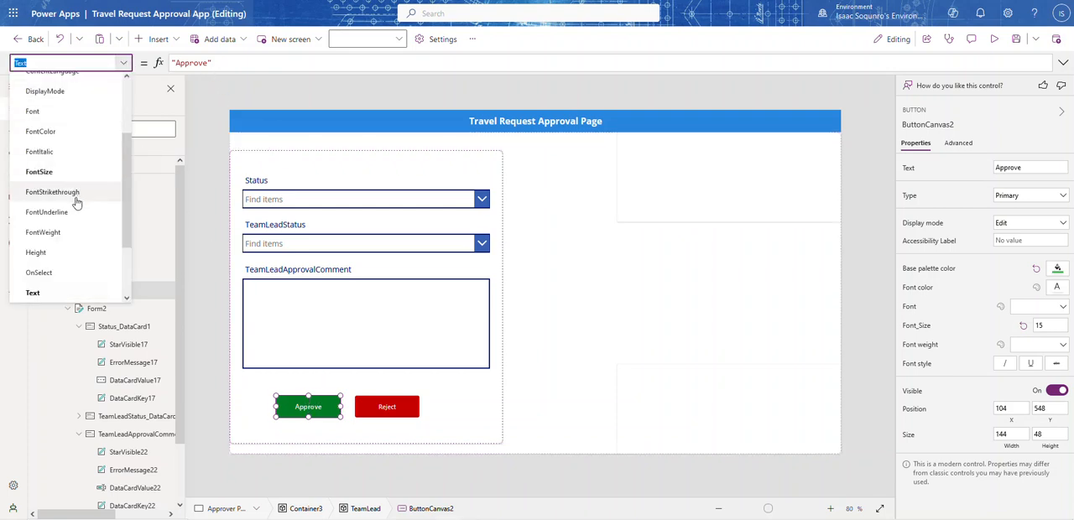
{"action": "left_click", "coordinate": [42, 273]}
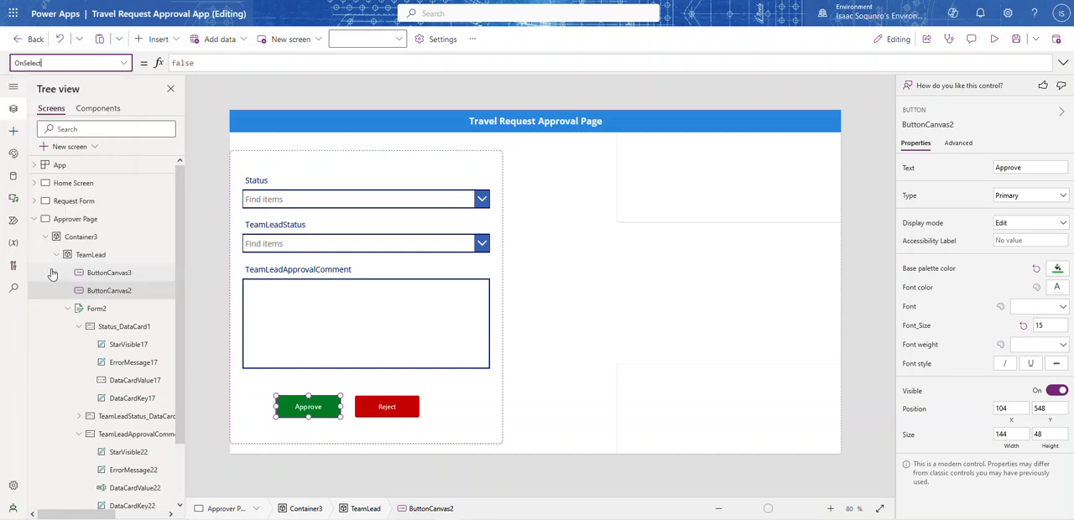
{"action": "left_click", "coordinate": [244, 66]}
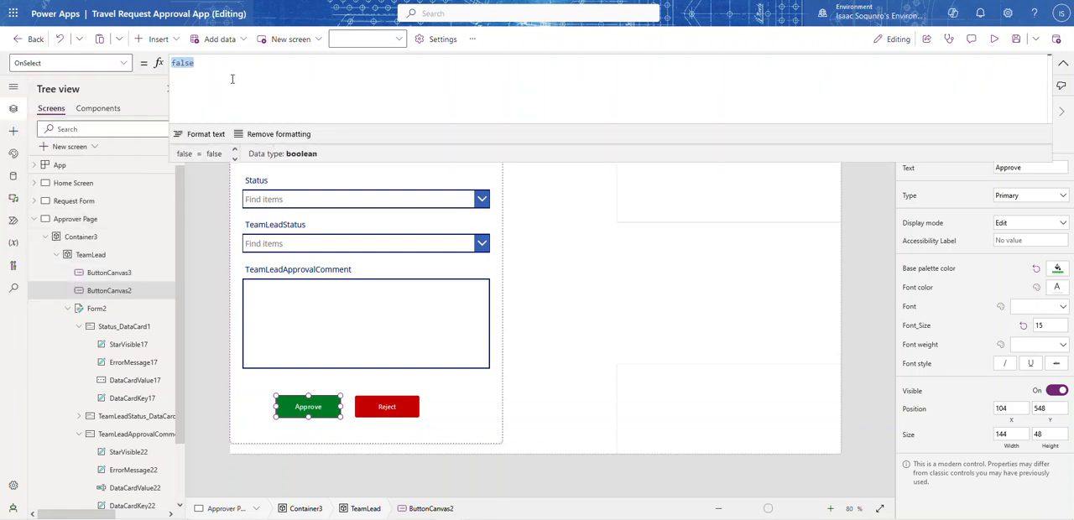
{"action": "type", "text": "Update"}
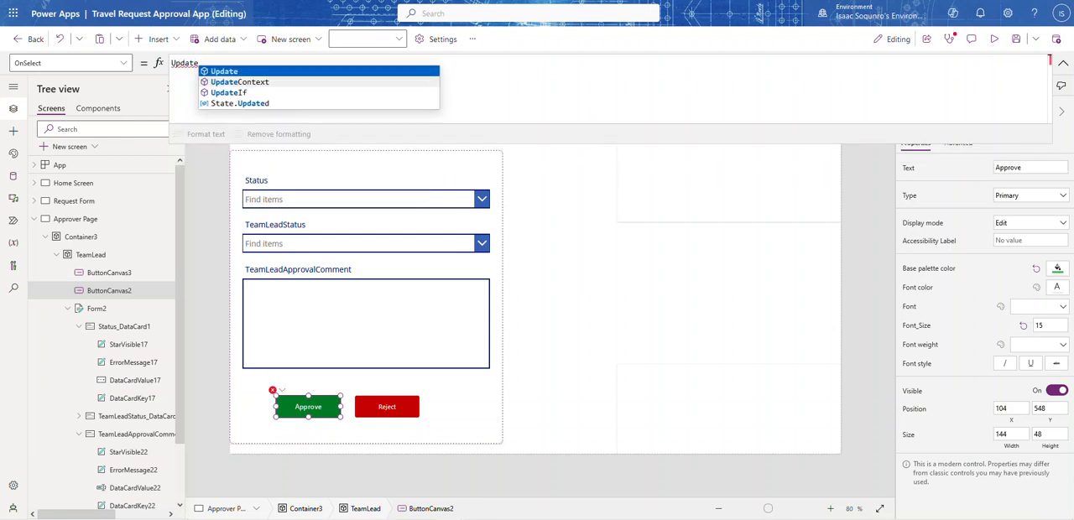
{"action": "left_click", "coordinate": [258, 81]}
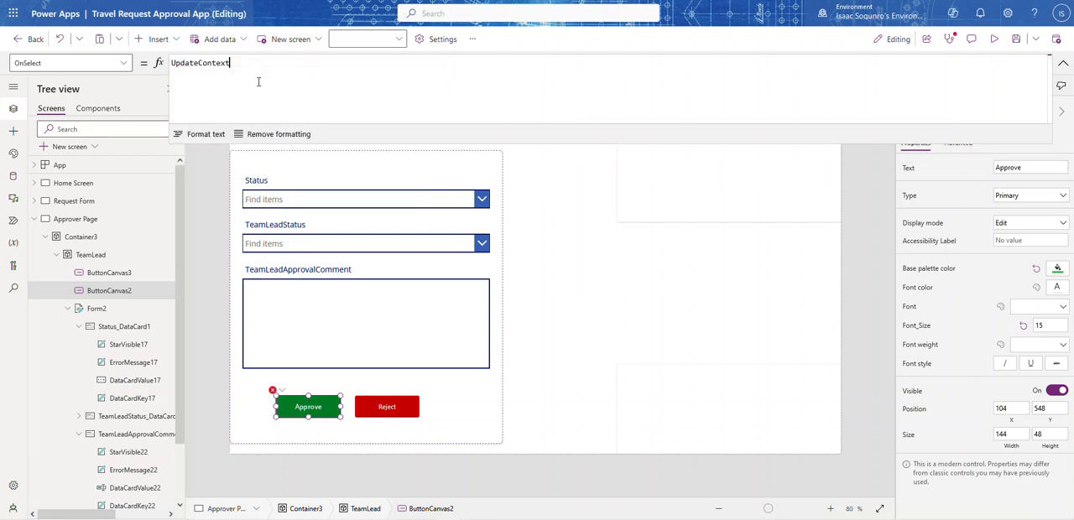
{"action": "type", "text": "("}
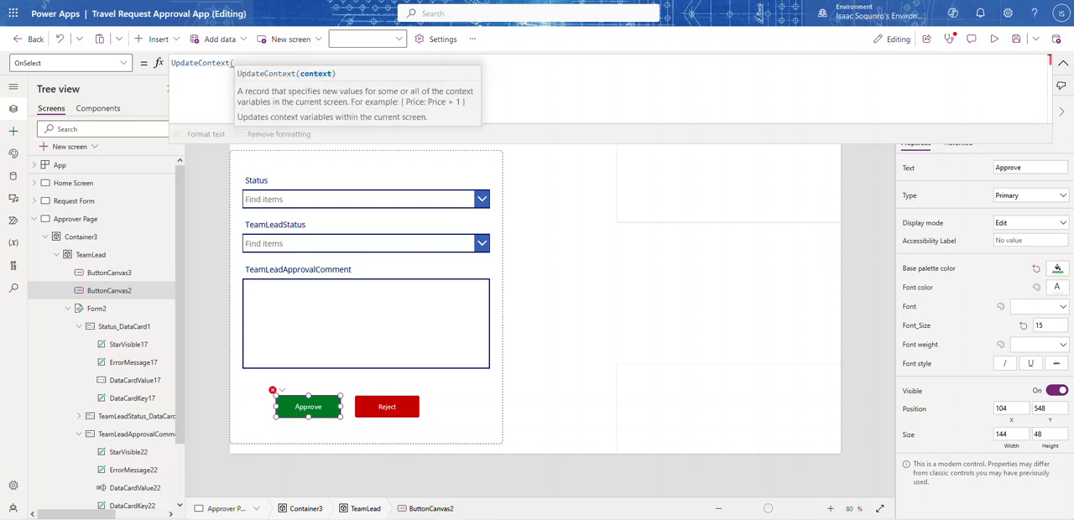
{"action": "type", "text": "{"}
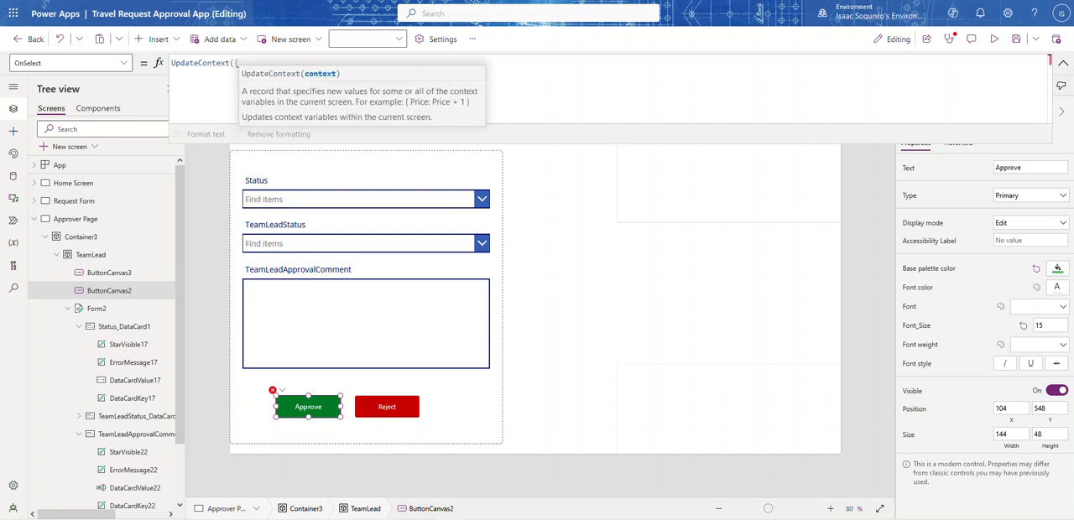
{"action": "type", "text": "varSele"}
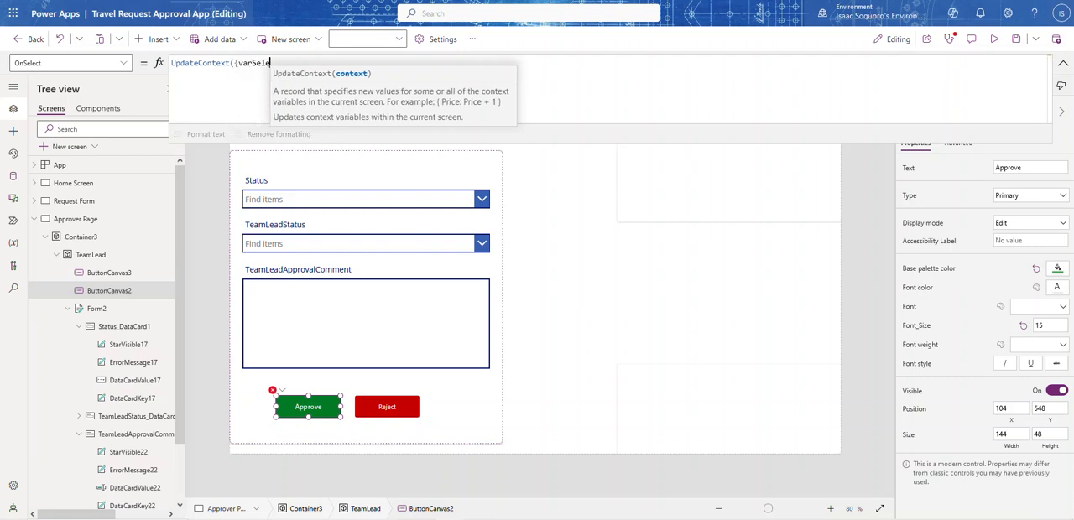
{"action": "type", "text": "ctedS"}
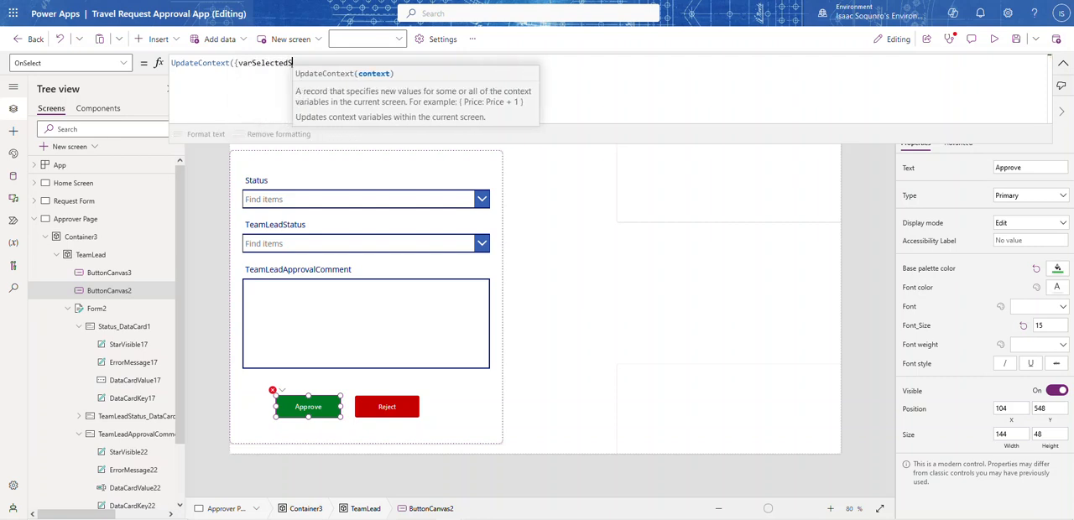
{"action": "type", "text": "tatus:"}
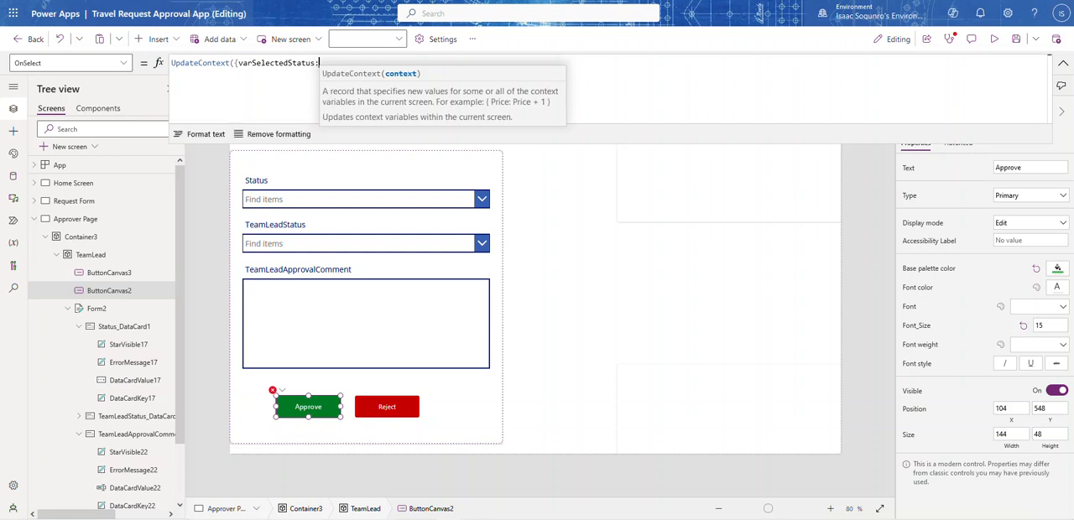
{"action": "type", "text": " \"A"}
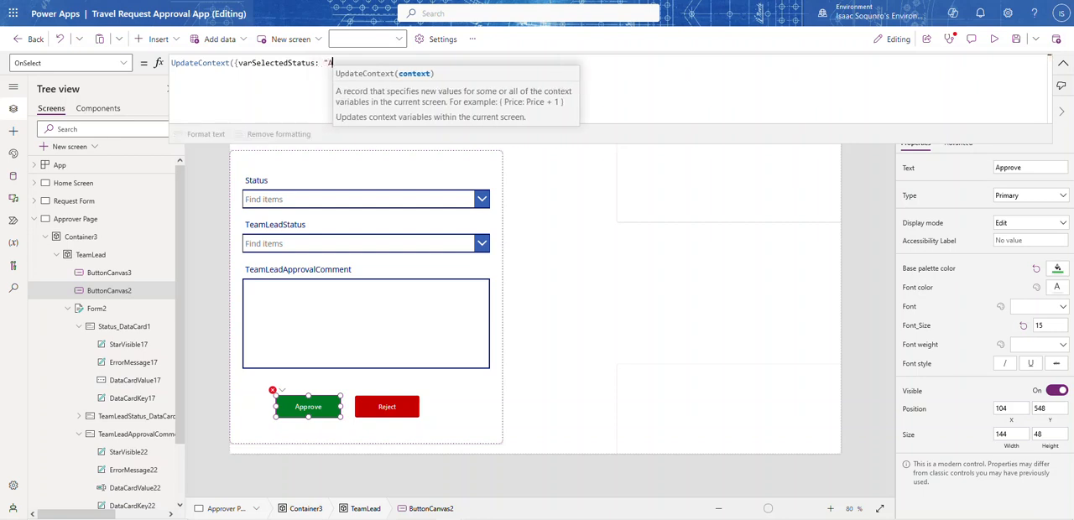
{"action": "type", "text": "pproved\""}
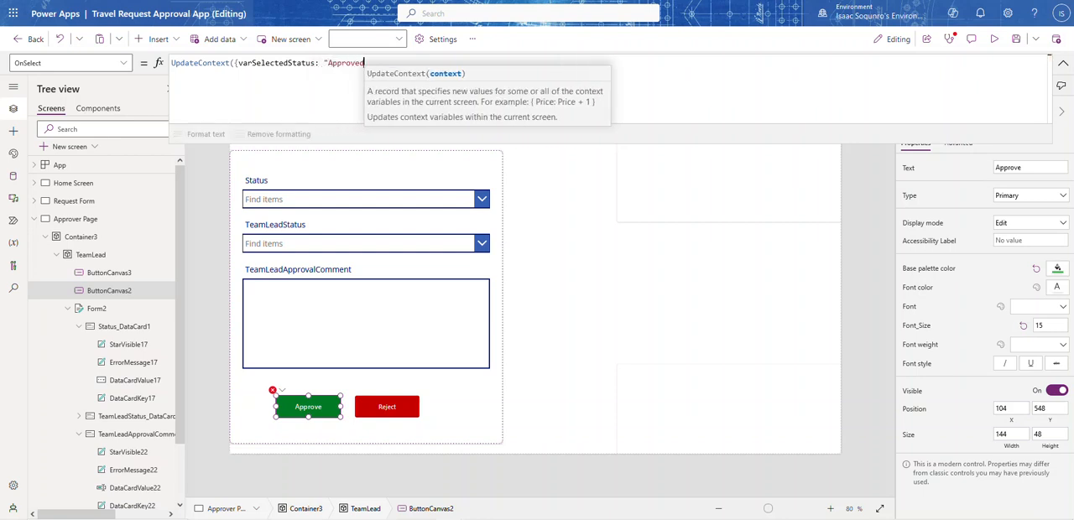
{"action": "type", "text": "})"}
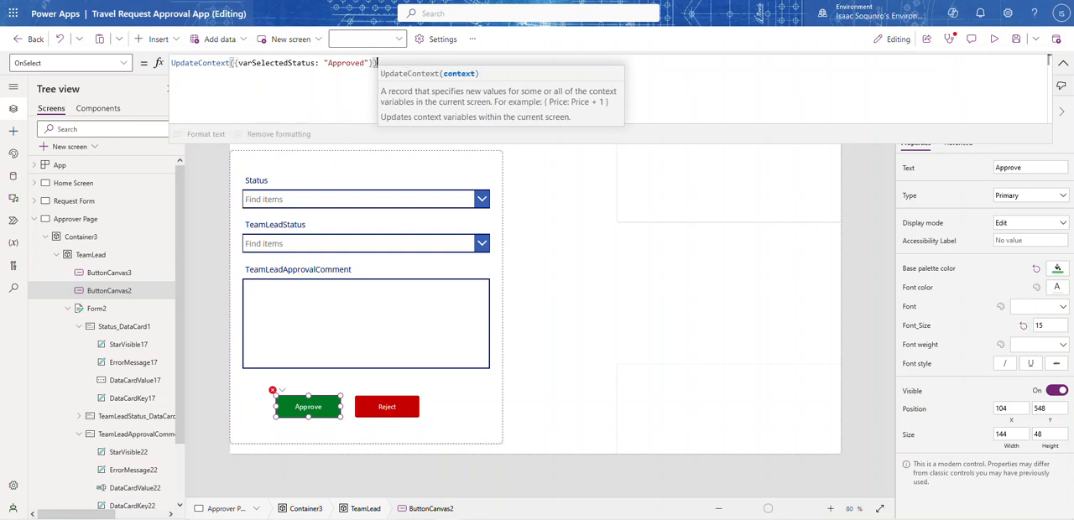
{"action": "left_click", "coordinate": [278, 63]}
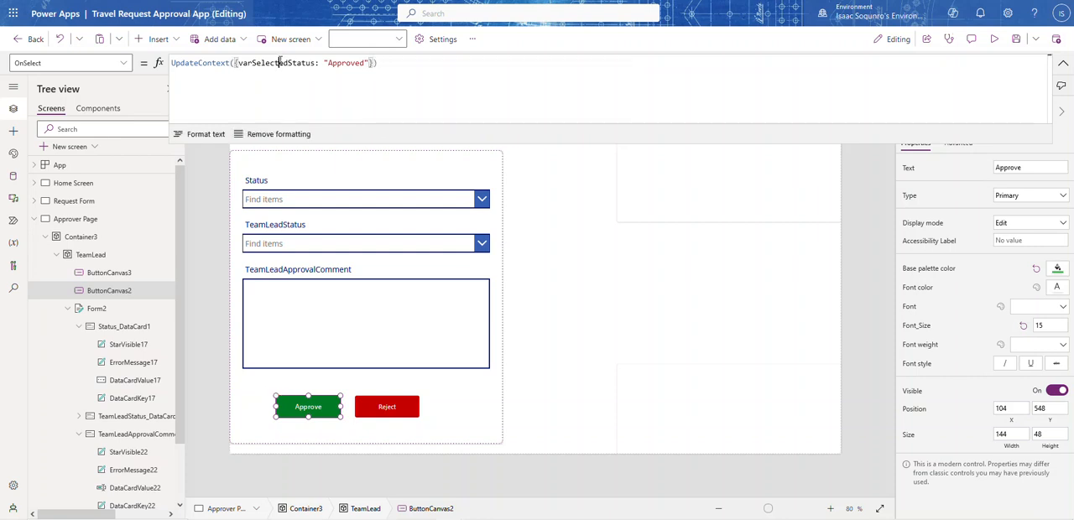
{"action": "double_click", "coordinate": [278, 63]}
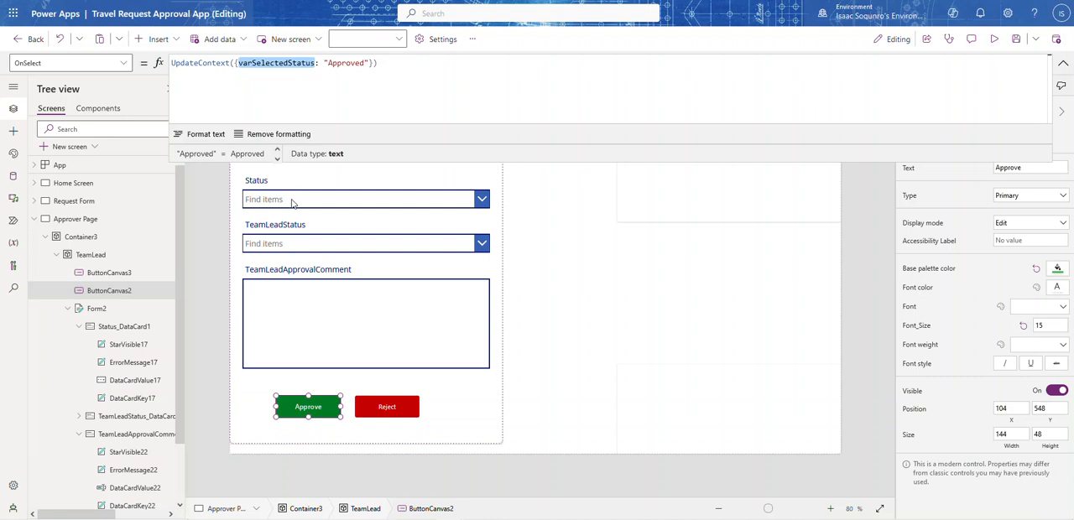
Show the DefaultSelectedItems formula of the combo box inside the TeamLeadStatus card
{"action": "left_click", "coordinate": [285, 245]}
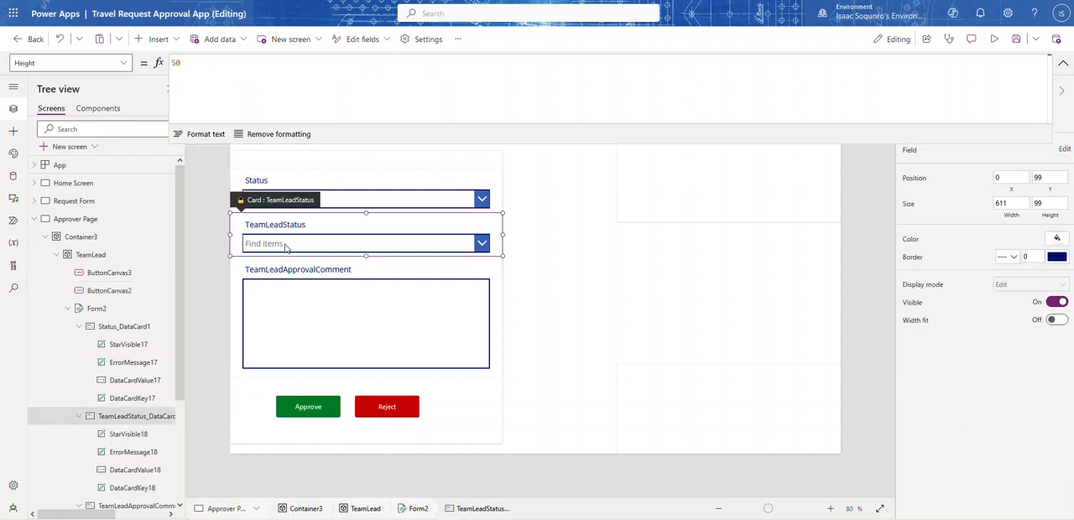
{"action": "left_click", "coordinate": [285, 244]}
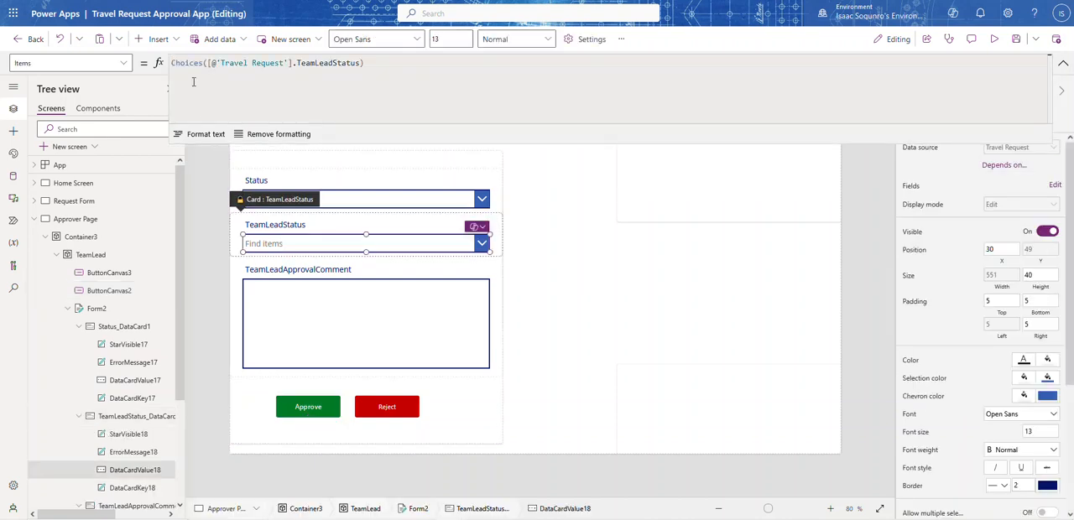
{"action": "left_click", "coordinate": [123, 63]}
{"action": "scroll", "coordinate": [93, 110], "scroll_direction": "up", "scroll_amount": 5}
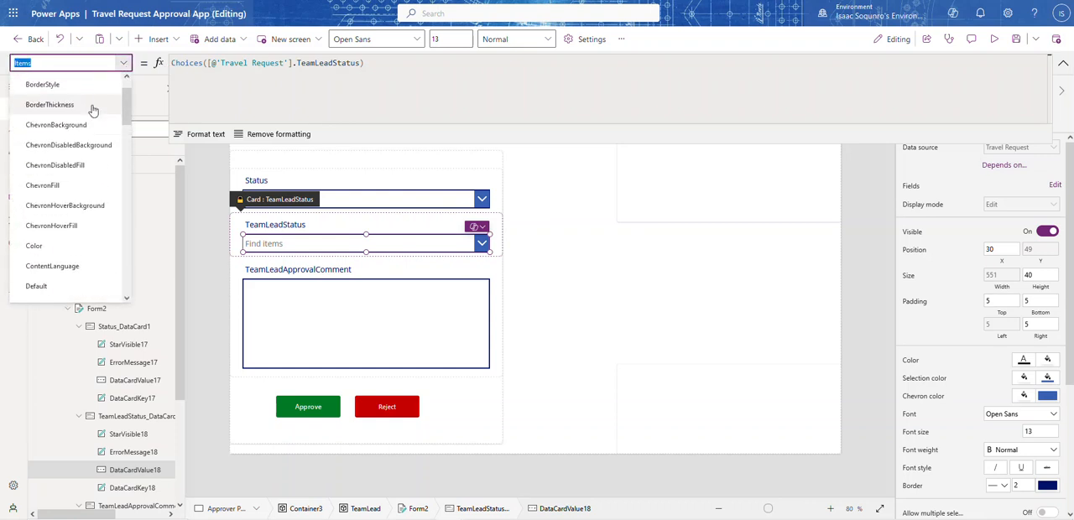
{"action": "scroll", "coordinate": [93, 110], "scroll_direction": "up", "scroll_amount": 1}
{"action": "scroll", "coordinate": [90, 118], "scroll_direction": "down", "scroll_amount": 4}
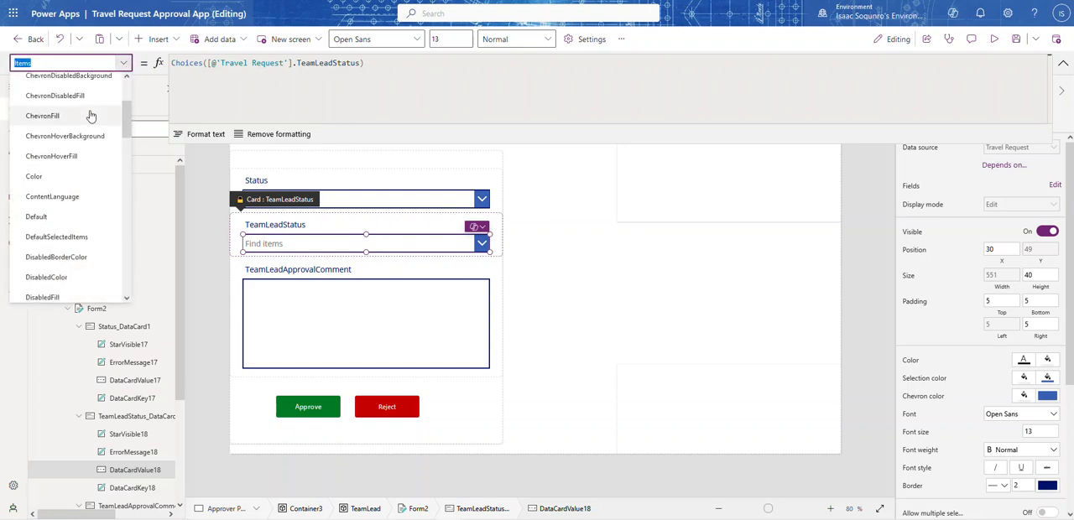
{"action": "left_click", "coordinate": [74, 183]}
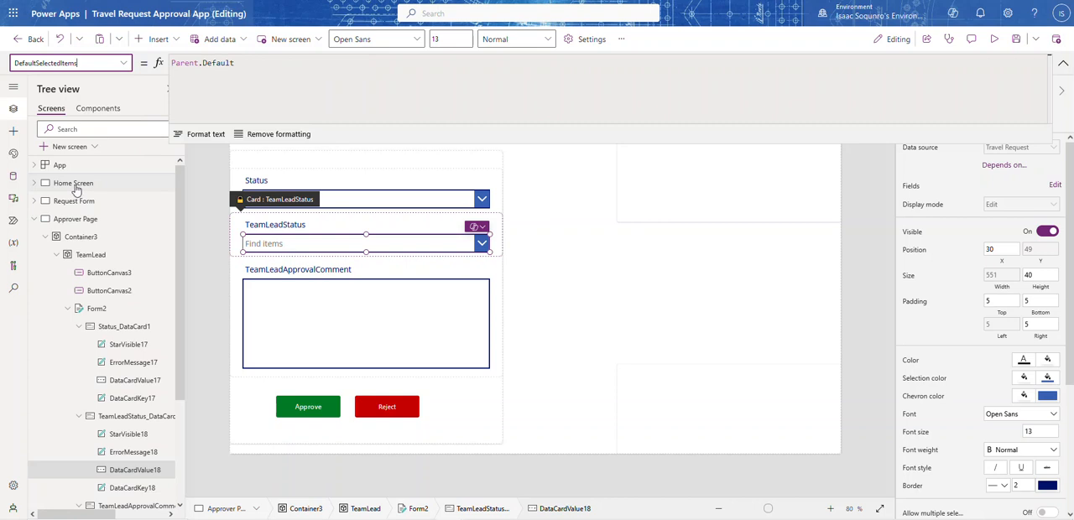
Unlock the TeamLeadStatus card so that its combo box's properties can be changed
{"action": "left_click", "coordinate": [1063, 63]}
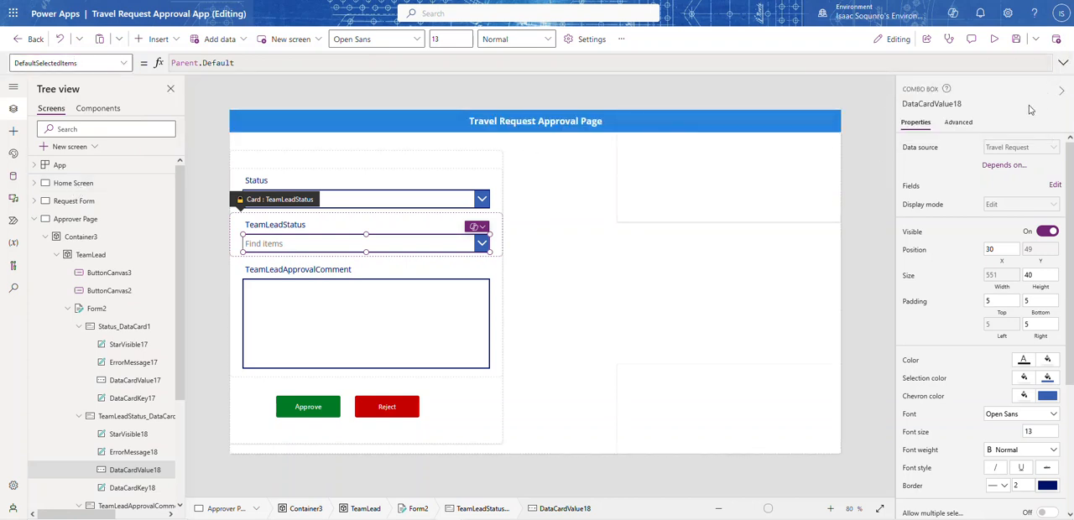
{"action": "left_click", "coordinate": [957, 124]}
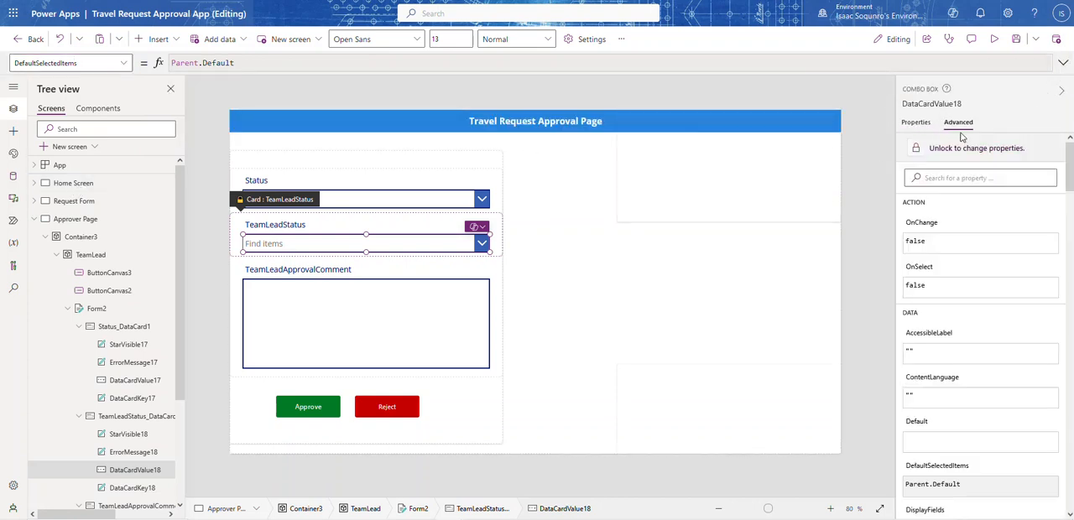
{"action": "left_click", "coordinate": [917, 152]}
{"action": "left_click", "coordinate": [917, 122]}
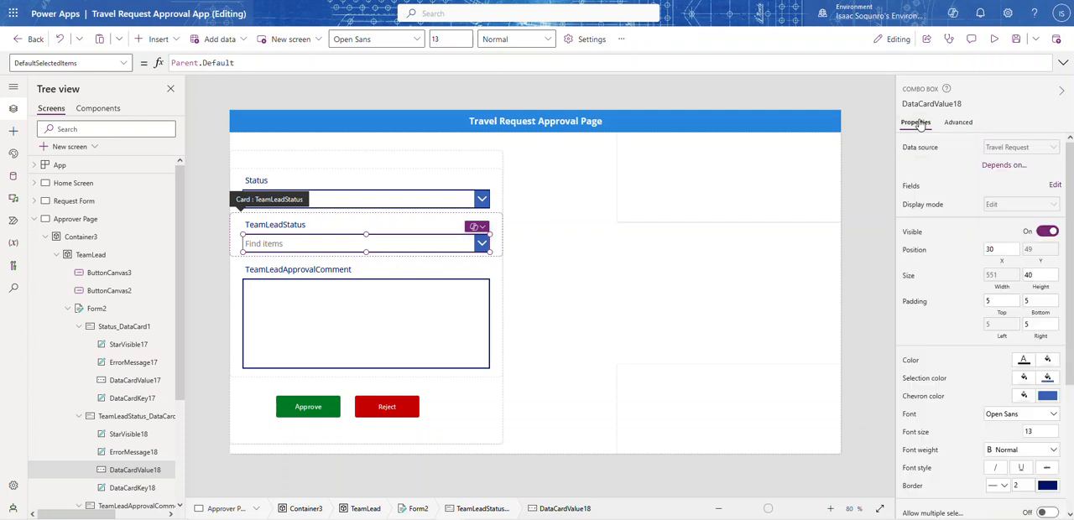
Set the TeamLeadStatus combo box's DefaultSelectedItems formula to [varSelectedStatus]
{"action": "left_click", "coordinate": [259, 62]}
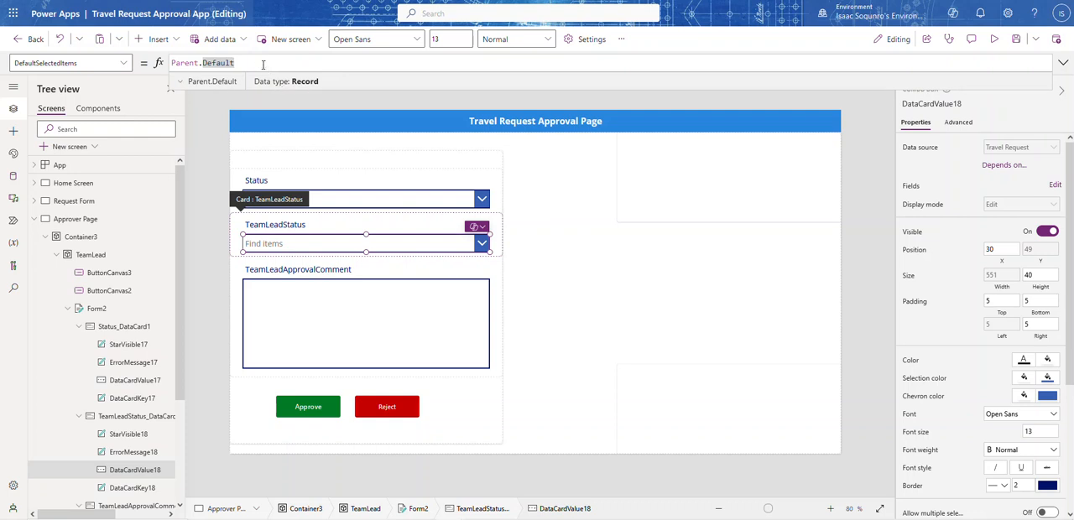
{"action": "key", "text": "ctrl+a"}
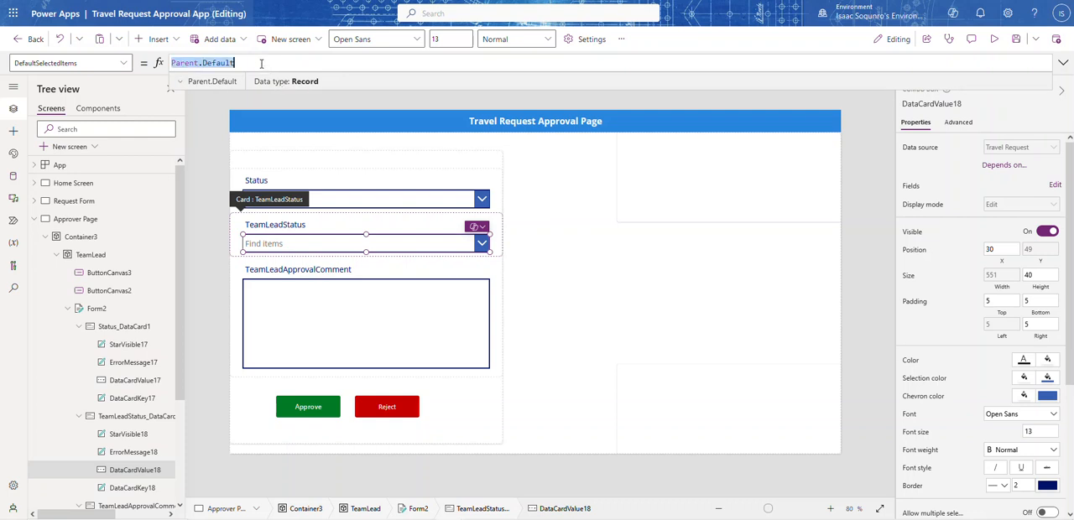
{"action": "type", "text": "[varSelectedStatus"}
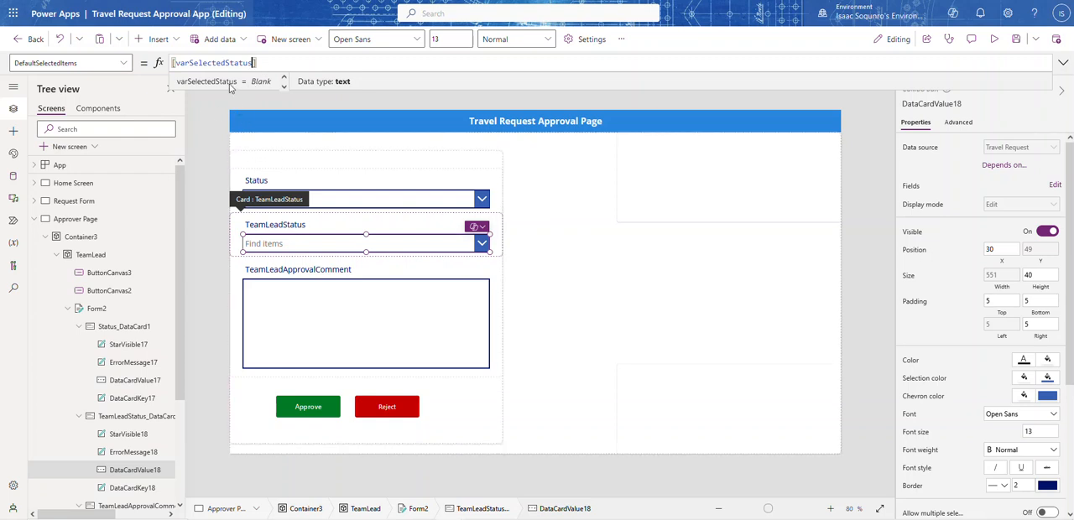
Preview the app and examine the choices offered by the Status combo box, ending back in the editor
{"action": "left_click", "coordinate": [307, 406]}
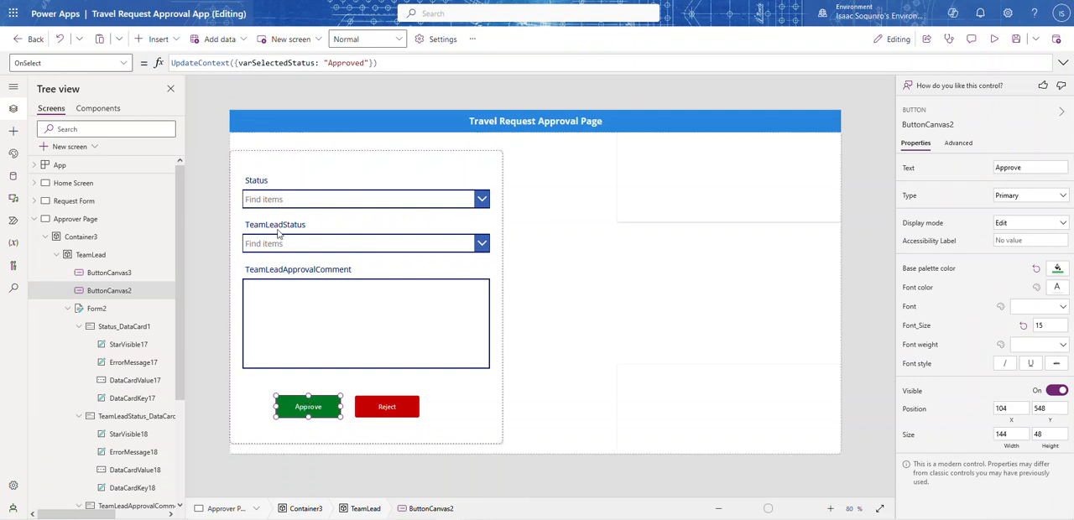
{"action": "left_click", "coordinate": [993, 40]}
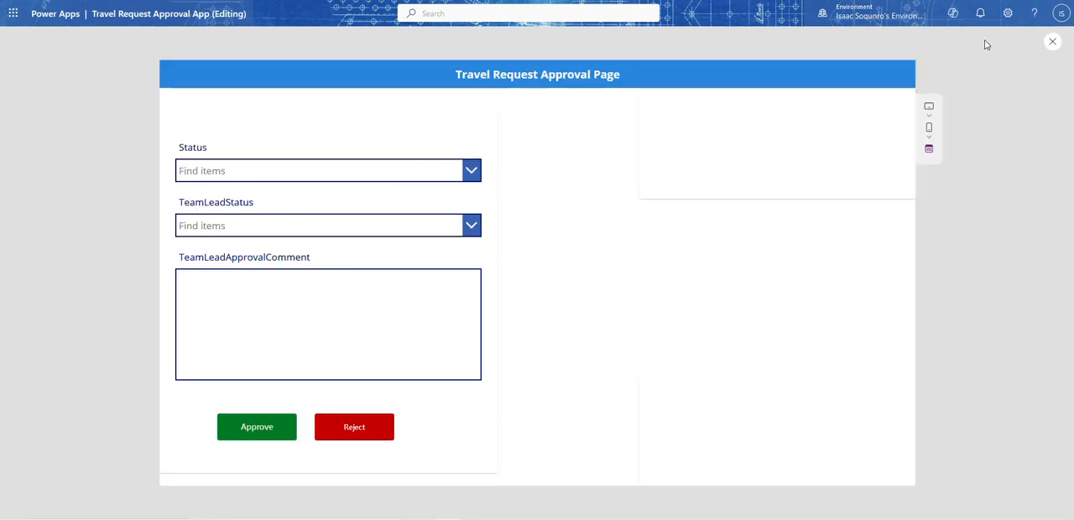
{"action": "left_click", "coordinate": [472, 168]}
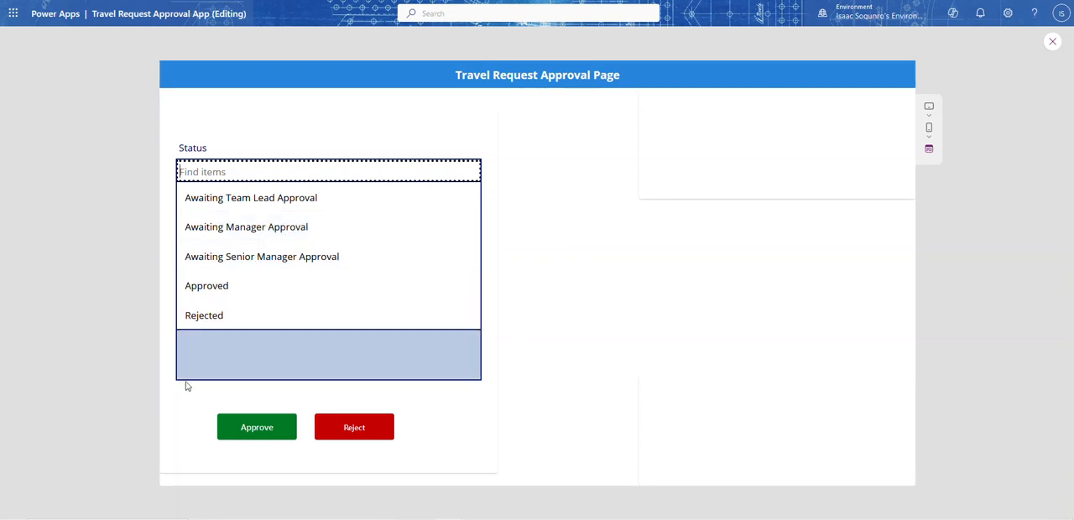
{"action": "left_click", "coordinate": [1050, 39]}
Rename the context variable in the Approve button's OnSelect formula to varSelectedApproverStatus
{"action": "left_click", "coordinate": [310, 408]}
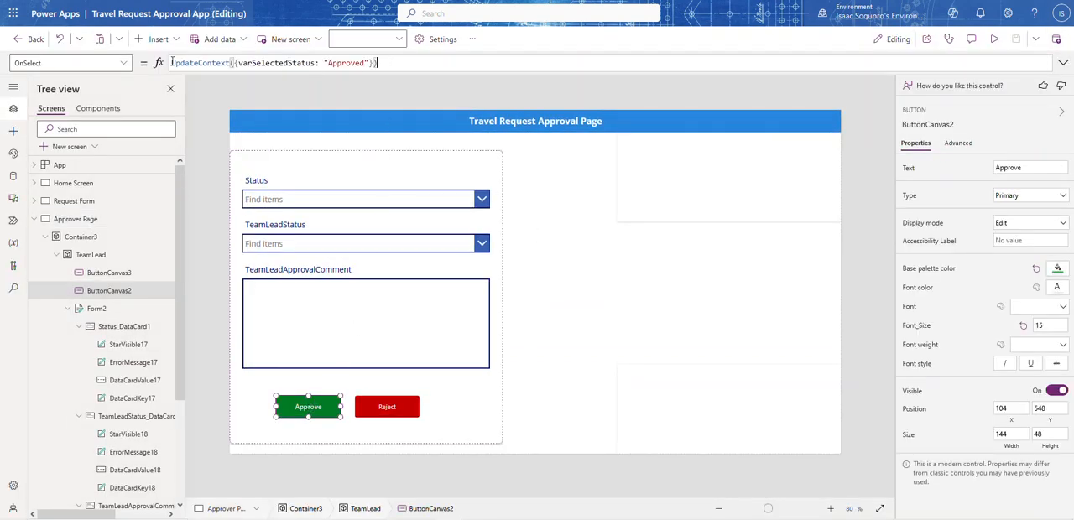
{"action": "left_click", "coordinate": [154, 39]}
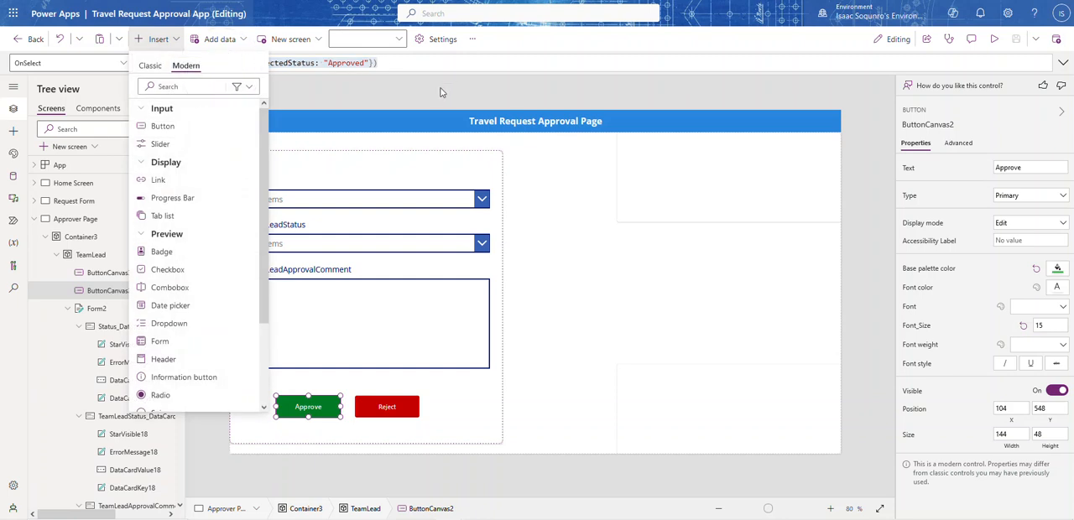
{"action": "left_click", "coordinate": [425, 67]}
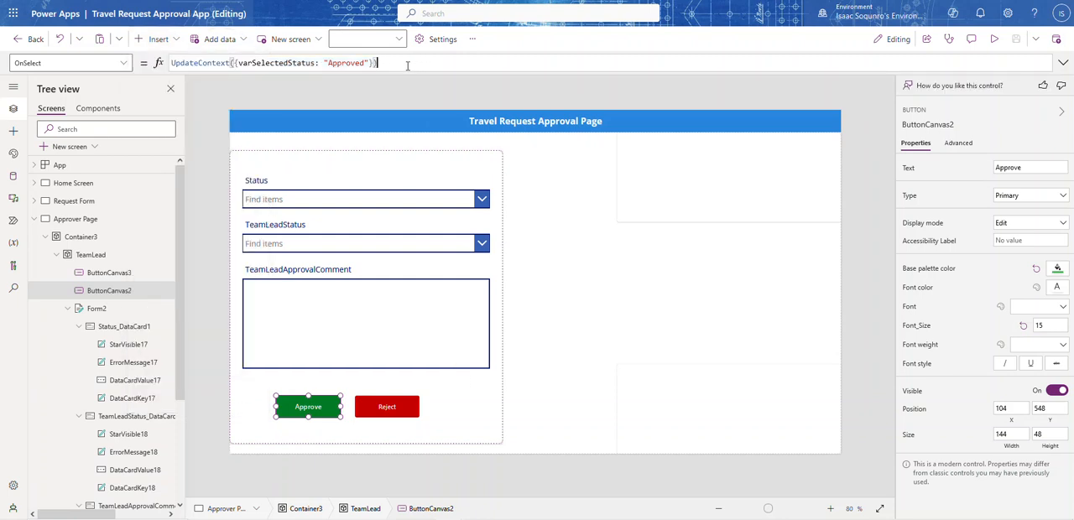
{"action": "left_click", "coordinate": [288, 63]}
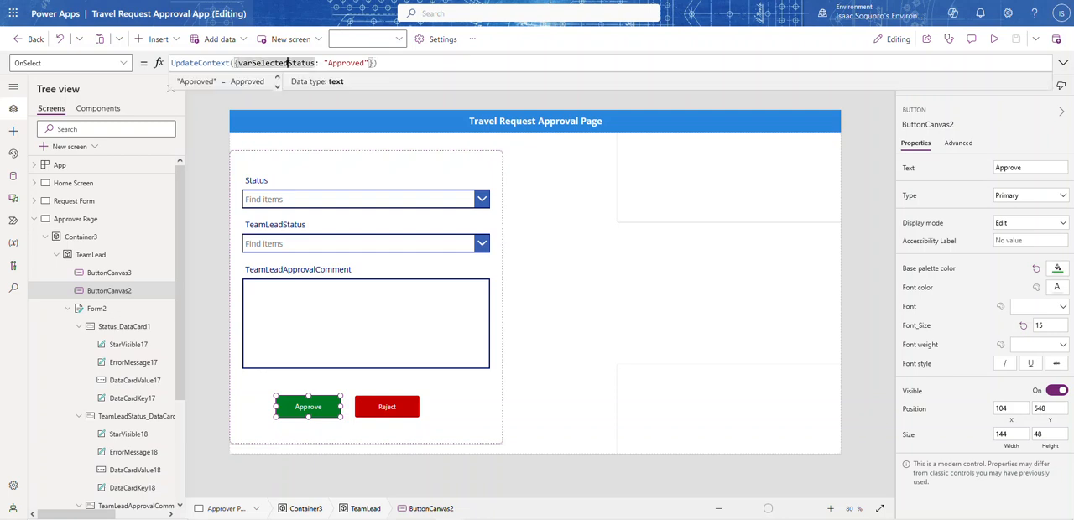
{"action": "type", "text": "Approve"}
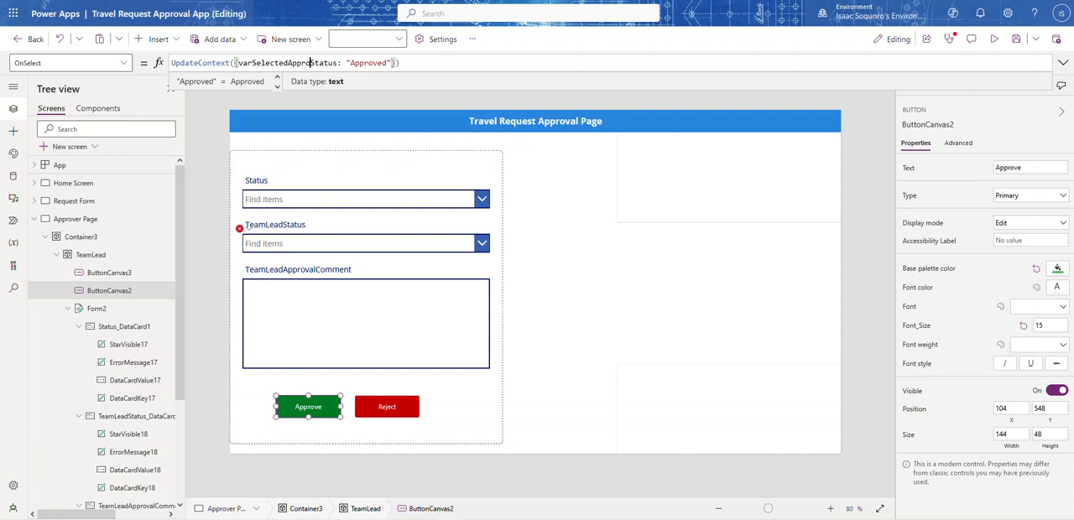
{"action": "type", "text": "r"}
{"action": "key", "text": "ctrl+a"}
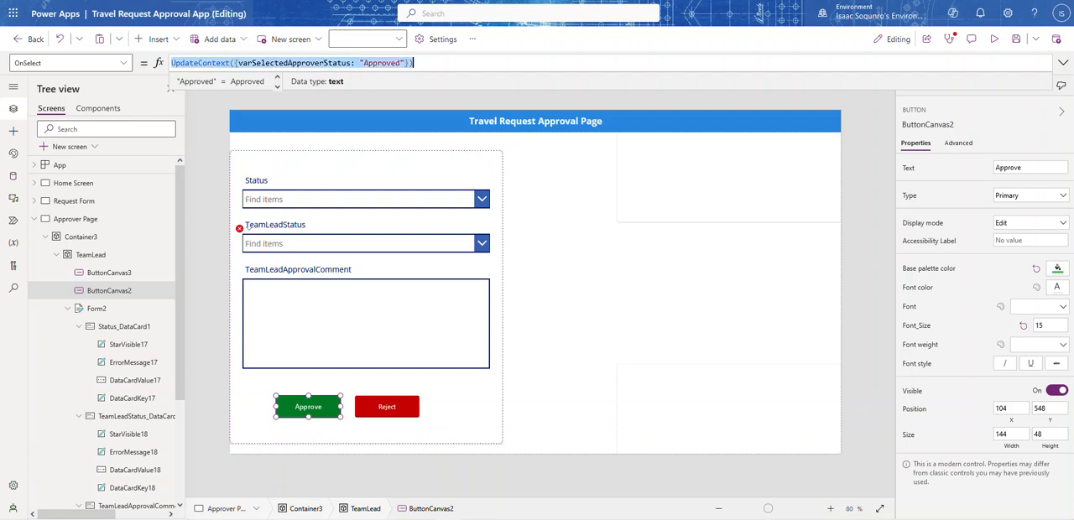
Copy the renamed variable into the TeamLeadStatus combo box's DefaultSelectedItems formula so that it reads [varSelectedApproverStatus]
{"action": "double_click", "coordinate": [303, 63]}
{"action": "key", "text": "ctrl+c"}
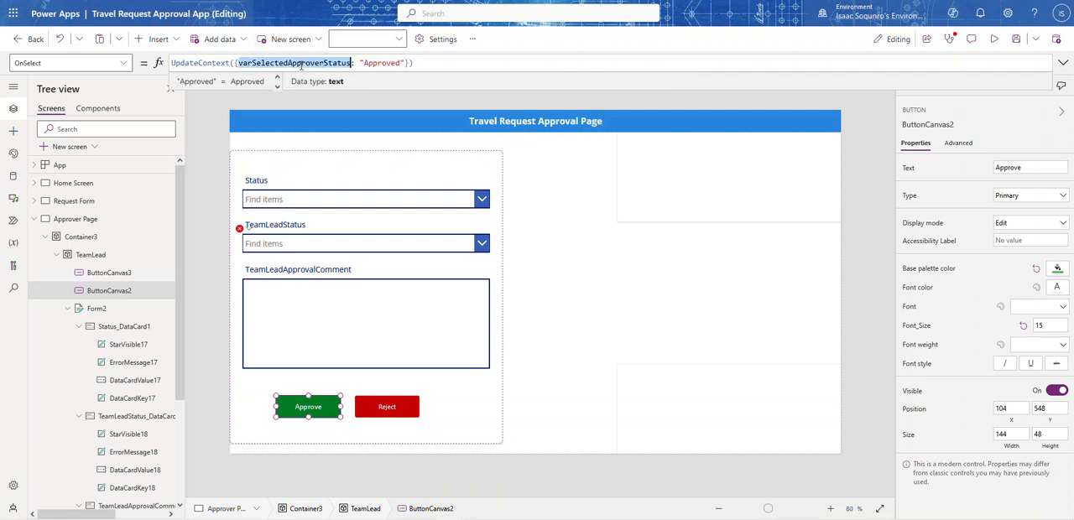
{"action": "left_click", "coordinate": [293, 247]}
{"action": "left_click", "coordinate": [293, 249]}
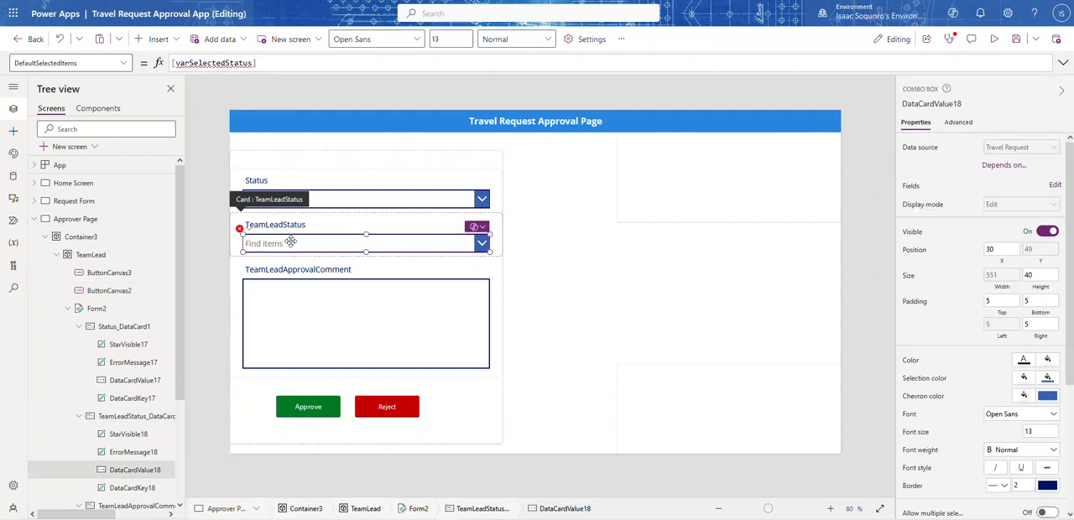
{"action": "double_click", "coordinate": [224, 63]}
{"action": "key", "text": "ctrl+v"}
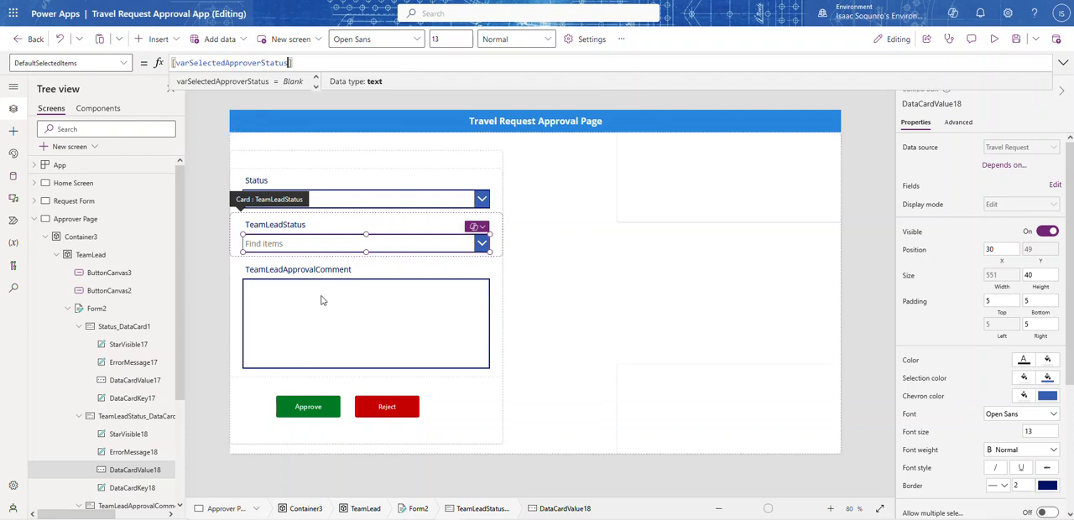
Append a duplicate of the UpdateContext call to the Approve button's OnSelect formula, separated by a semicolon
{"action": "left_click", "coordinate": [307, 411]}
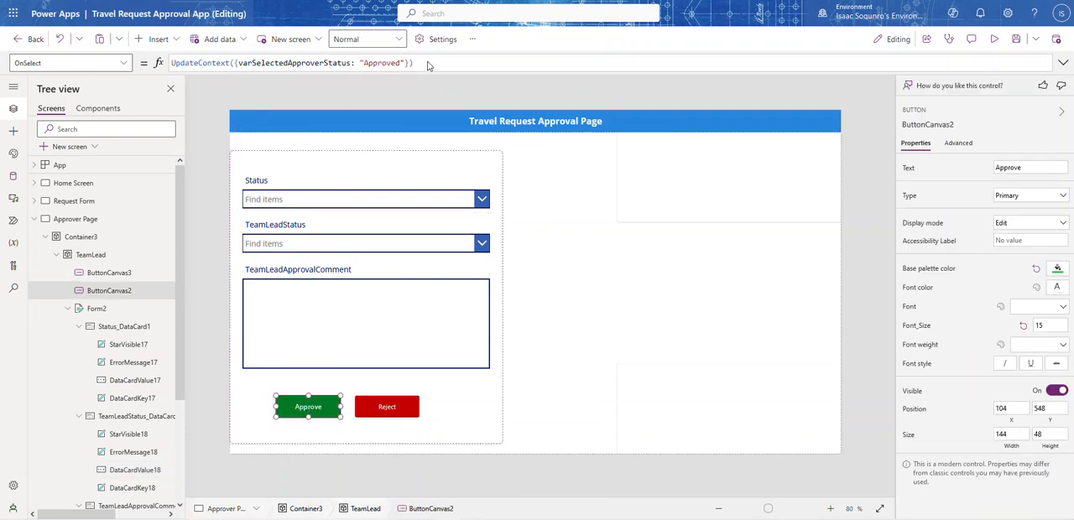
{"action": "key", "text": "ctrl+a"}
{"action": "key", "text": "ctrl+c"}
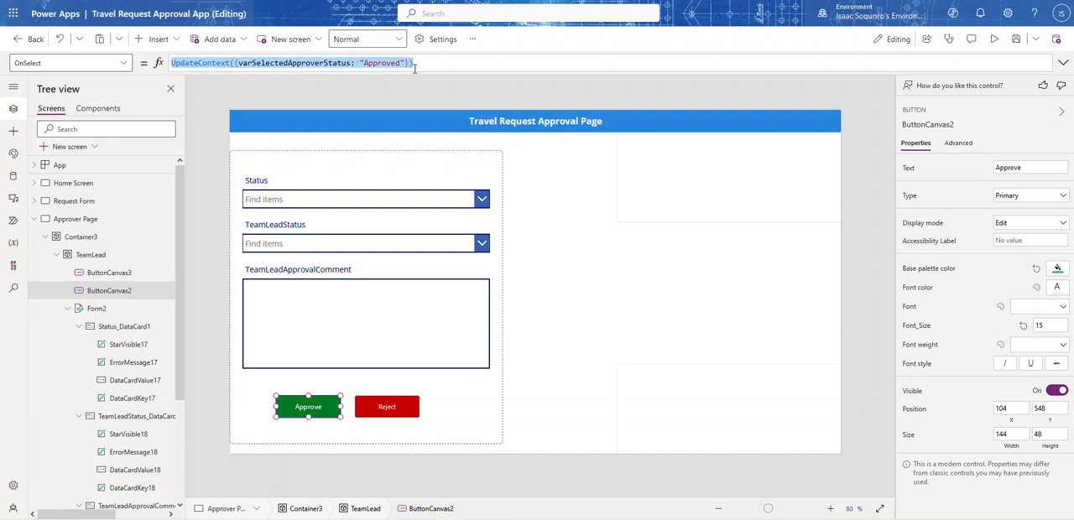
{"action": "left_click", "coordinate": [415, 66]}
{"action": "type", "text": ";"}
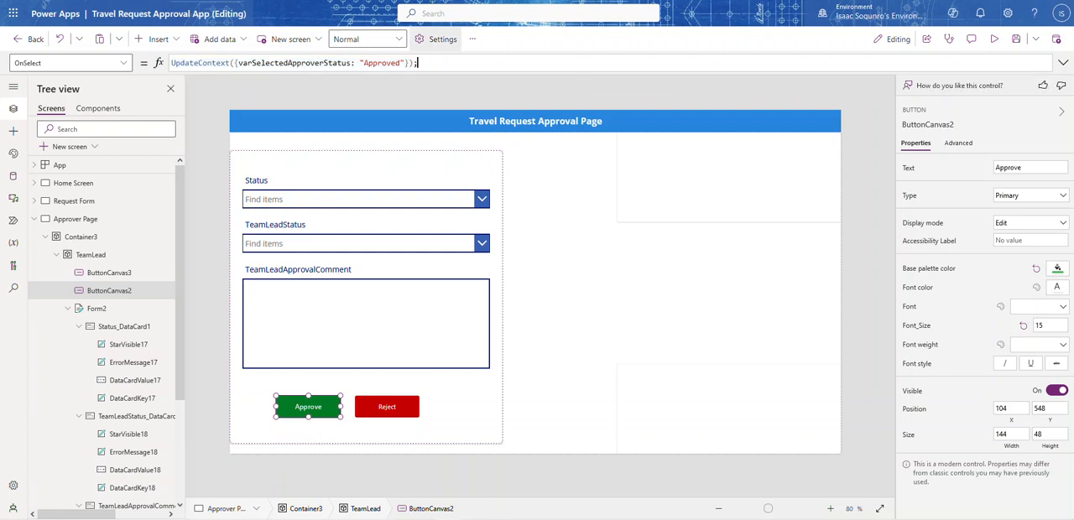
{"action": "key", "text": "ctrl+v"}
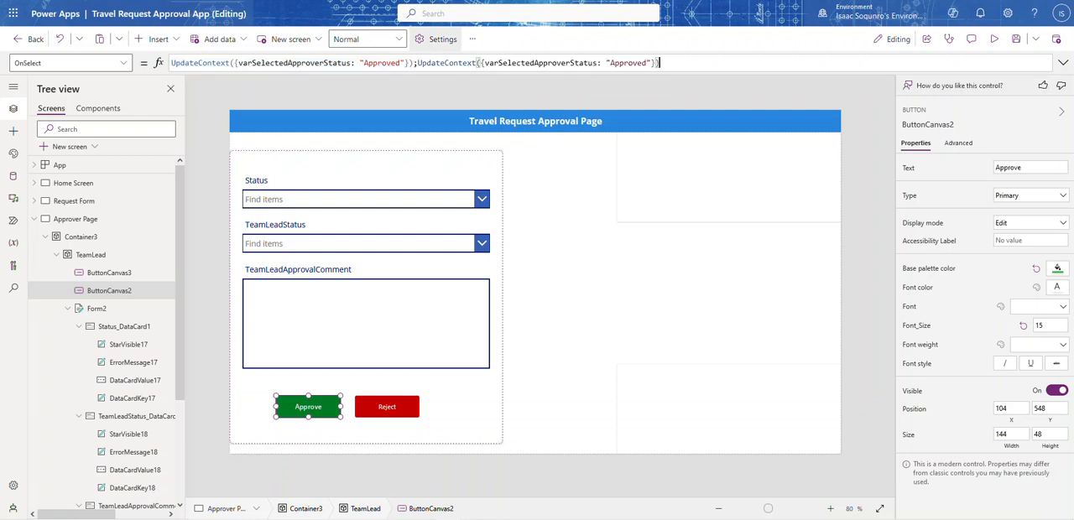
Rename the variable in the second UpdateContext call to varSelectedStatus
{"action": "left_click", "coordinate": [571, 64]}
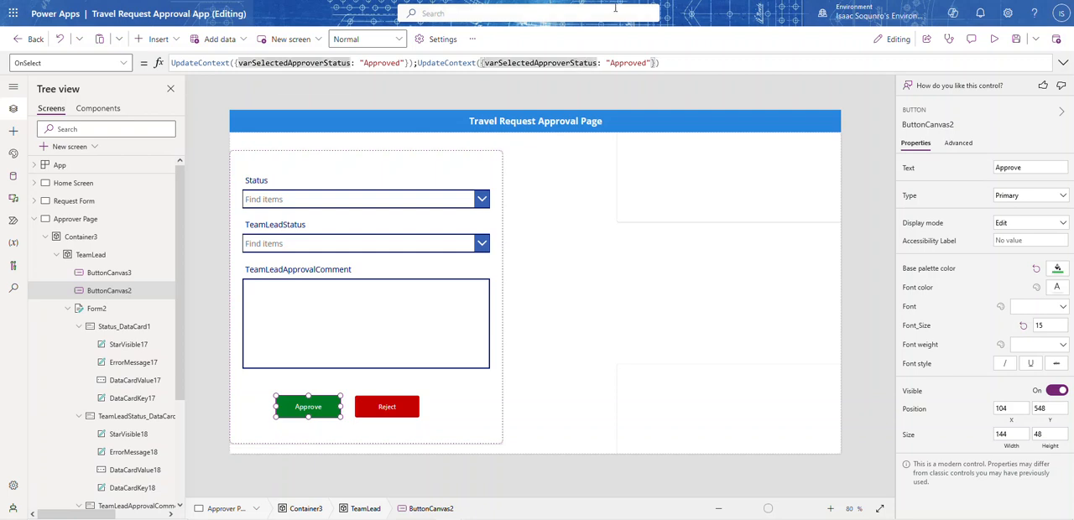
{"action": "key", "text": "BackSpace"}
{"action": "key", "text": "BackSpace"}
{"action": "key", "text": "BackSpace"}
{"action": "key", "text": "BackSpace"}
{"action": "key", "text": "BackSpace"}
{"action": "key", "text": "BackSpace"}
{"action": "key", "text": "BackSpace"}
{"action": "key", "text": "BackSpace"}
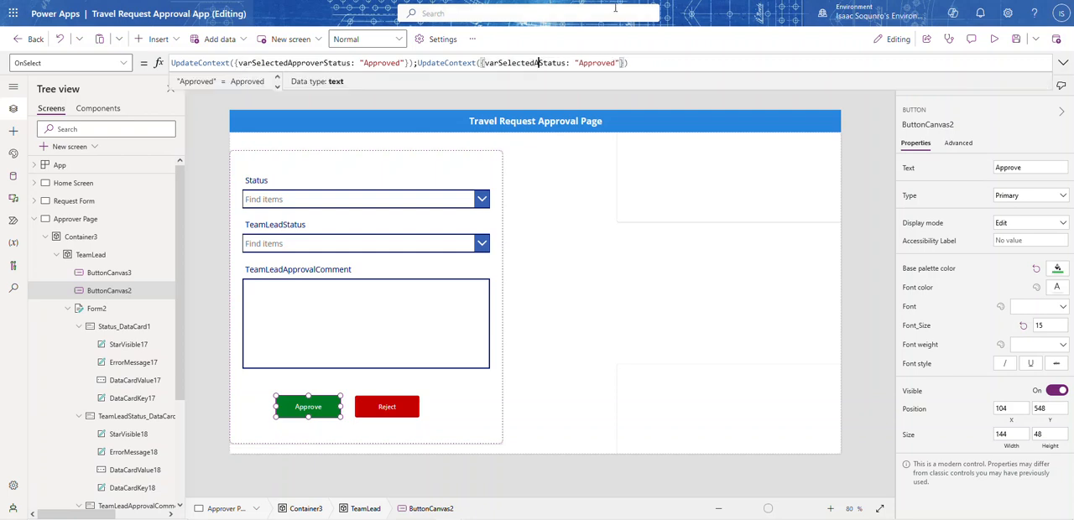
Replace the varSelectedStatus value in the second UpdateContext call with "Awaiting Manager Approver"
{"action": "double_click", "coordinate": [596, 63]}
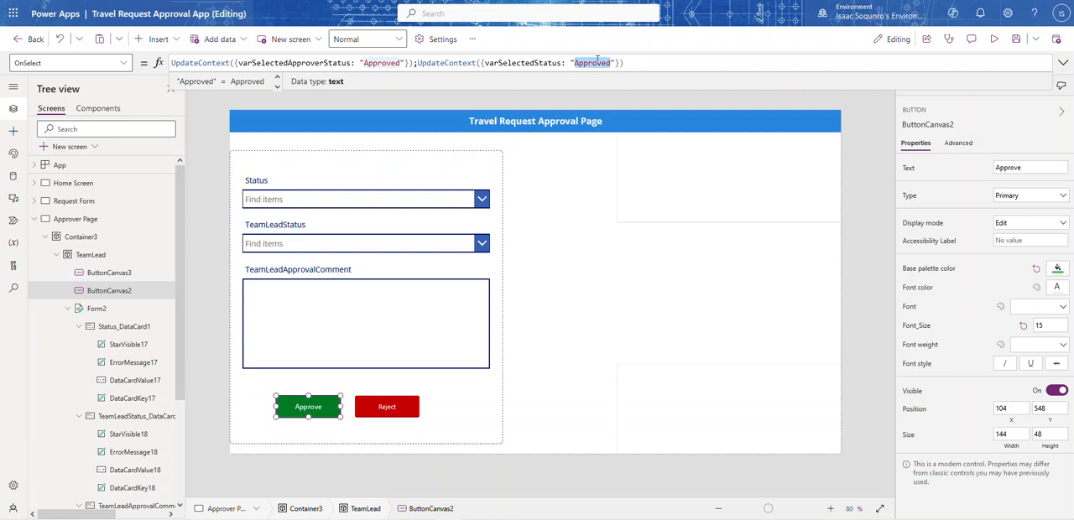
{"action": "type", "text": "Await"}
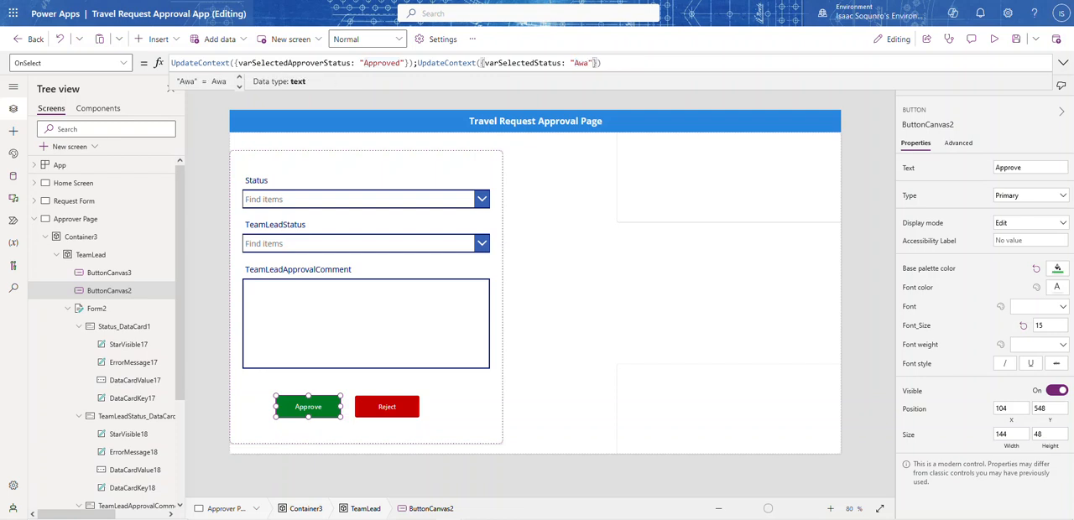
{"action": "type", "text": "ing"}
{"action": "type", "text": " Man"}
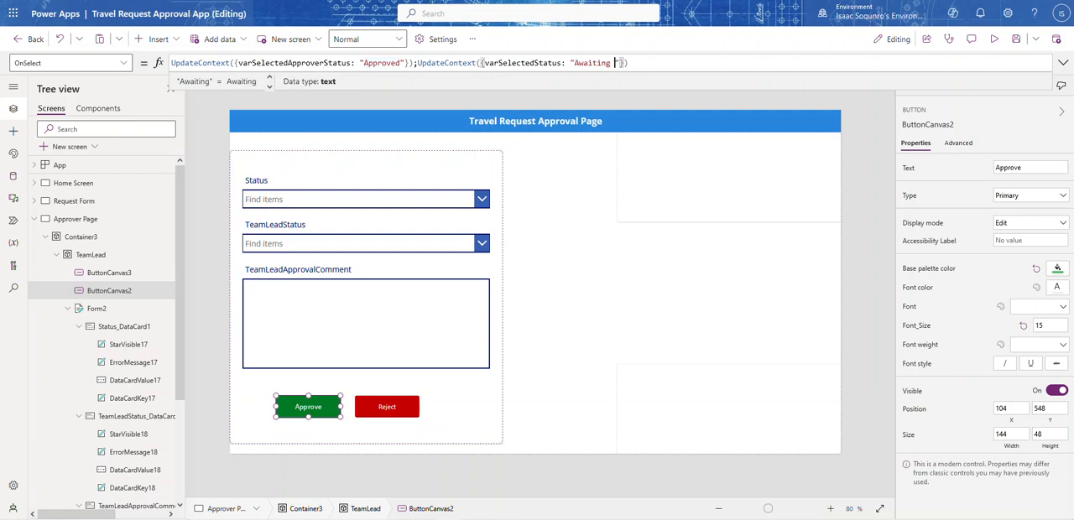
{"action": "type", "text": "ager Approver"}
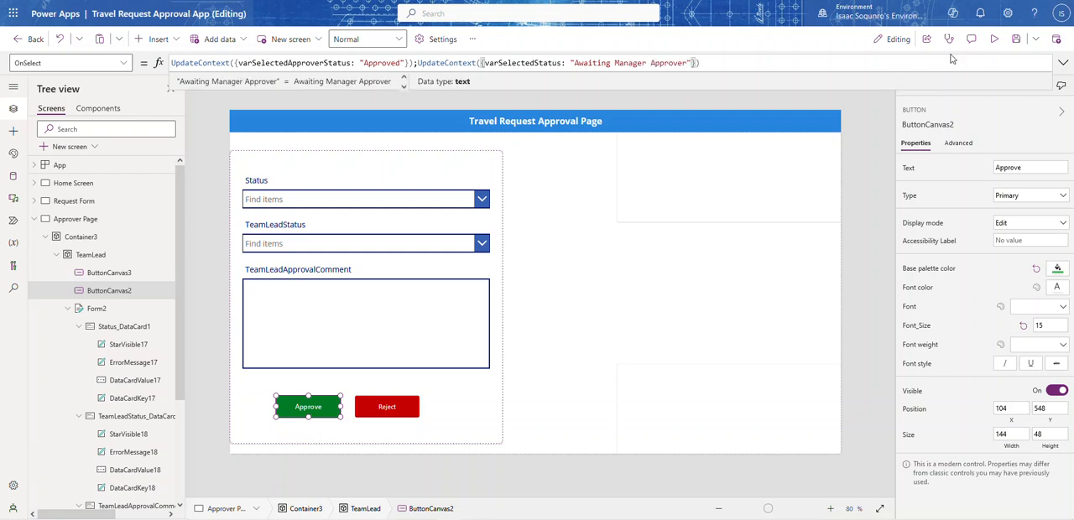
Preview the app to check the exact wording of the manager option among the Status choices
{"action": "left_click", "coordinate": [994, 39]}
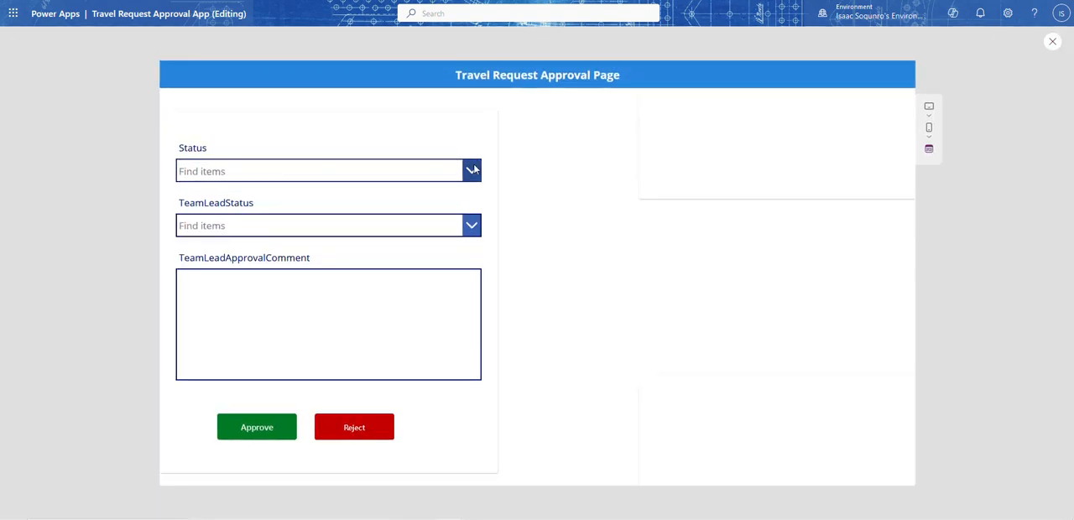
{"action": "left_click", "coordinate": [226, 171]}
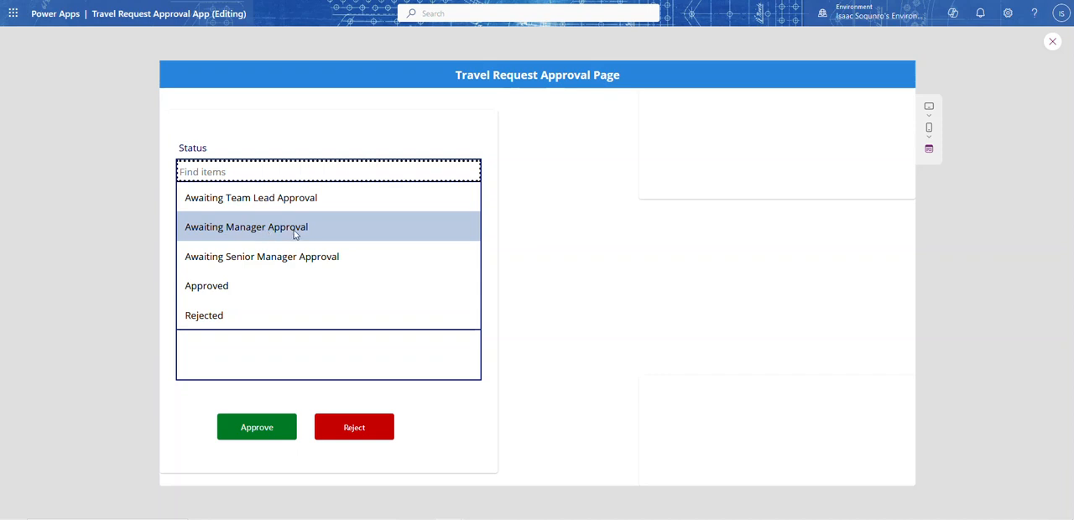
{"action": "left_click", "coordinate": [1053, 41]}
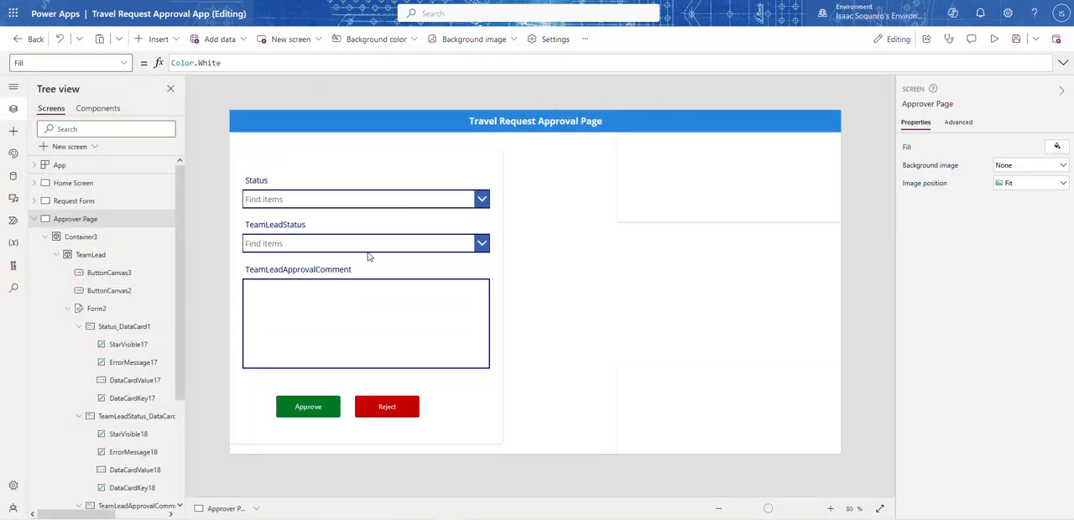
Correct the varSelectedStatus value in the Approve button's OnSelect formula to "Awaiting Manager Approval"
{"action": "left_click", "coordinate": [307, 406]}
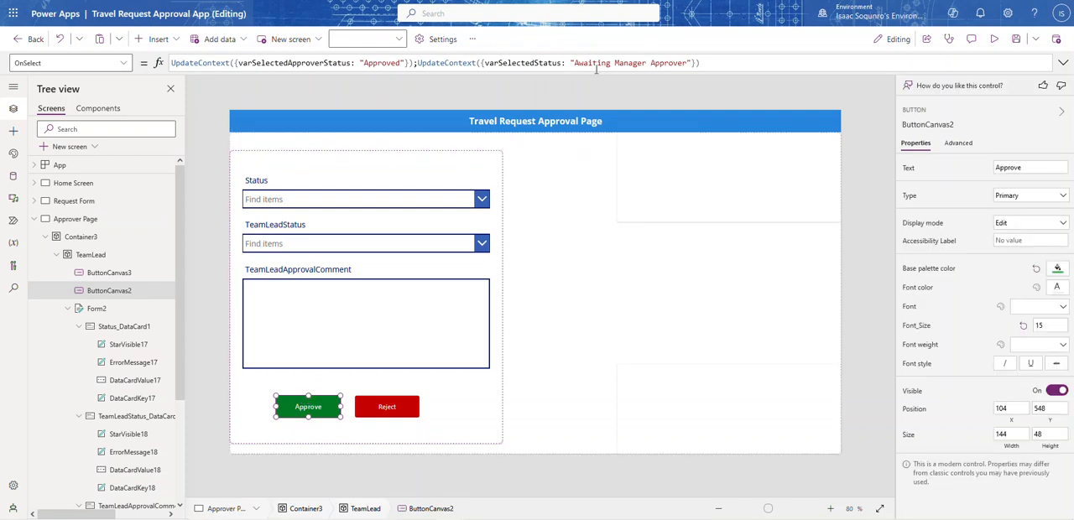
{"action": "left_click", "coordinate": [687, 63]}
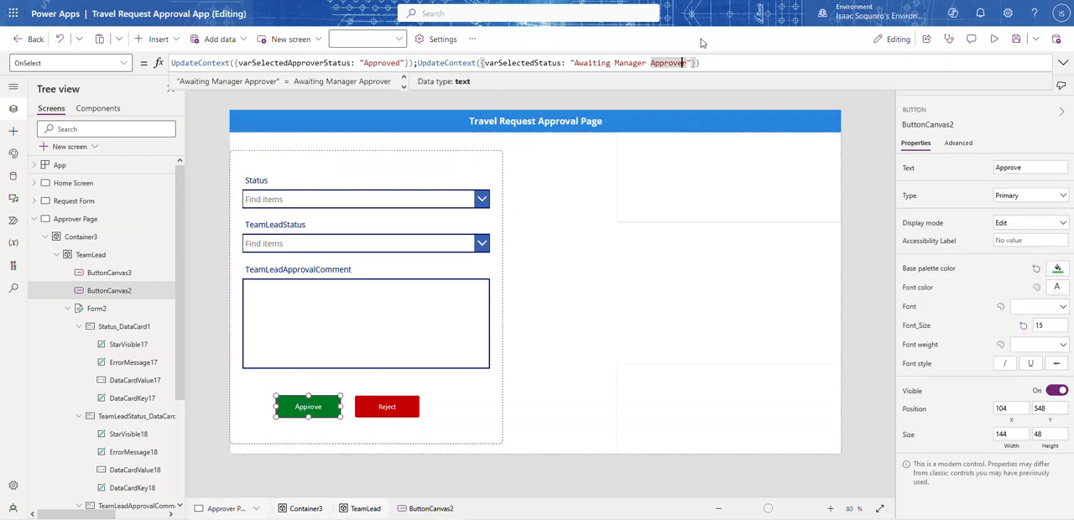
{"action": "key", "text": "BackSpace"}
{"action": "key", "text": "BackSpace"}
{"action": "type", "text": "al"}
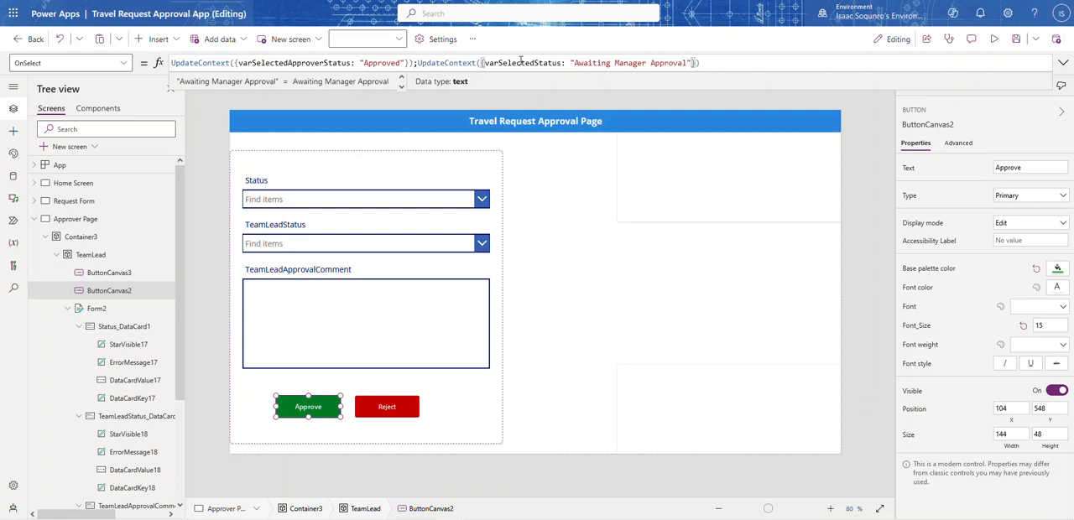
Copy the varSelectedStatus variable name from the Approve formula and show the Status combo box's DefaultSelectedItems property
{"action": "double_click", "coordinate": [520, 63]}
{"action": "key", "text": "ctrl+c"}
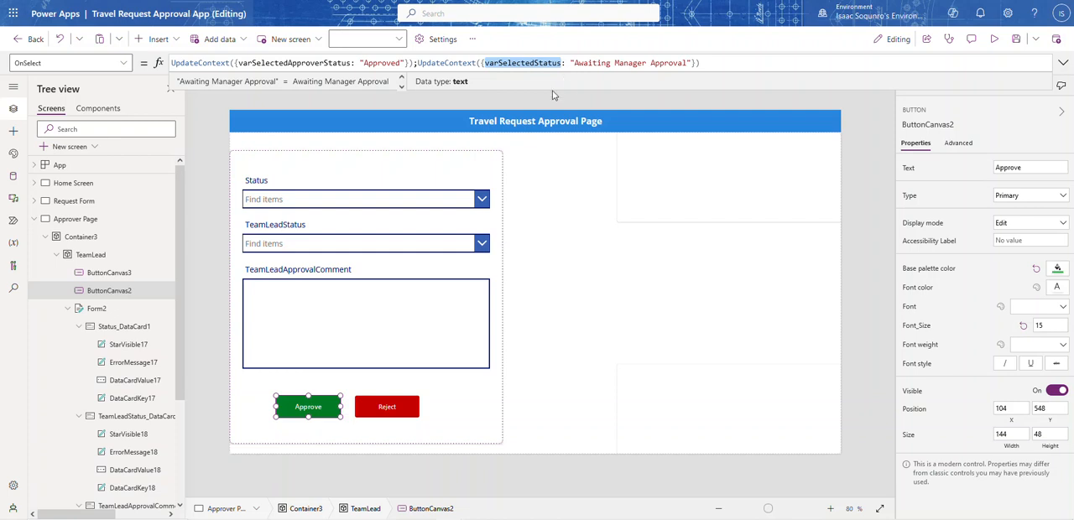
{"action": "left_click", "coordinate": [415, 201]}
{"action": "left_click", "coordinate": [362, 198]}
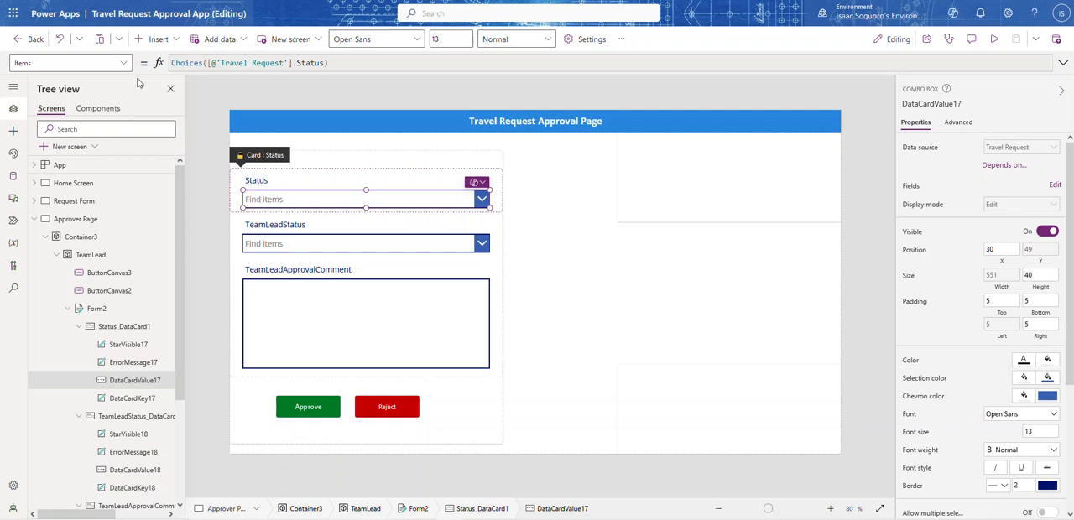
{"action": "left_click", "coordinate": [67, 62]}
{"action": "scroll", "coordinate": [81, 139], "scroll_direction": "down", "scroll_amount": 3}
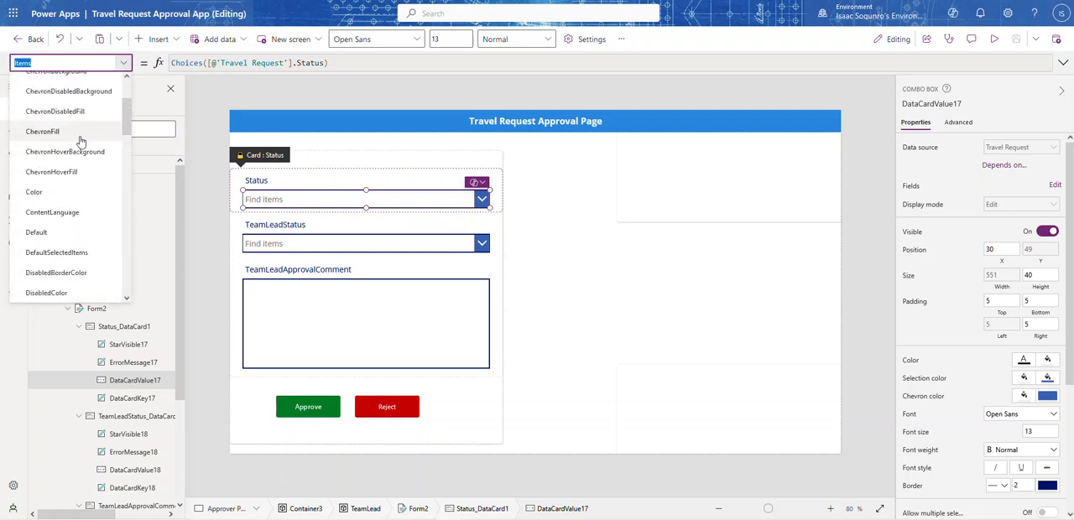
{"action": "scroll", "coordinate": [80, 141], "scroll_direction": "down", "scroll_amount": 2}
{"action": "left_click", "coordinate": [47, 149]}
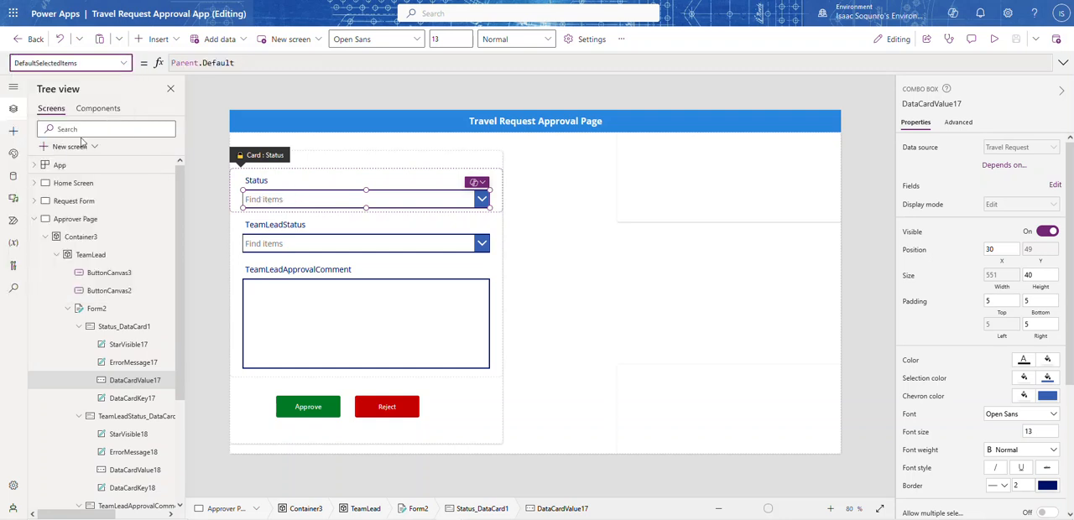
Unlock the Status card and set its combo box's DefaultSelectedItems to [varSelectedStatus]
{"action": "left_click", "coordinate": [958, 122]}
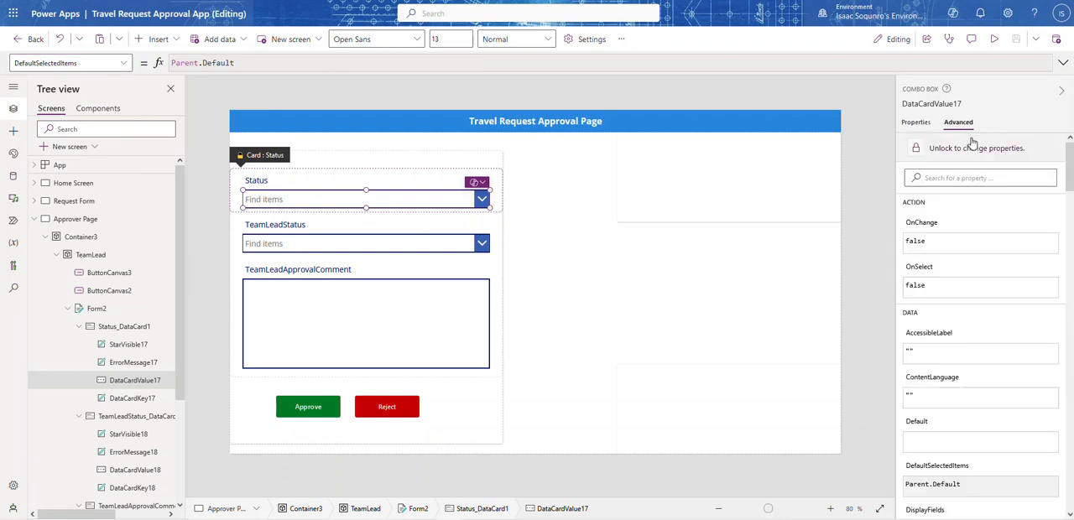
{"action": "left_click", "coordinate": [918, 151]}
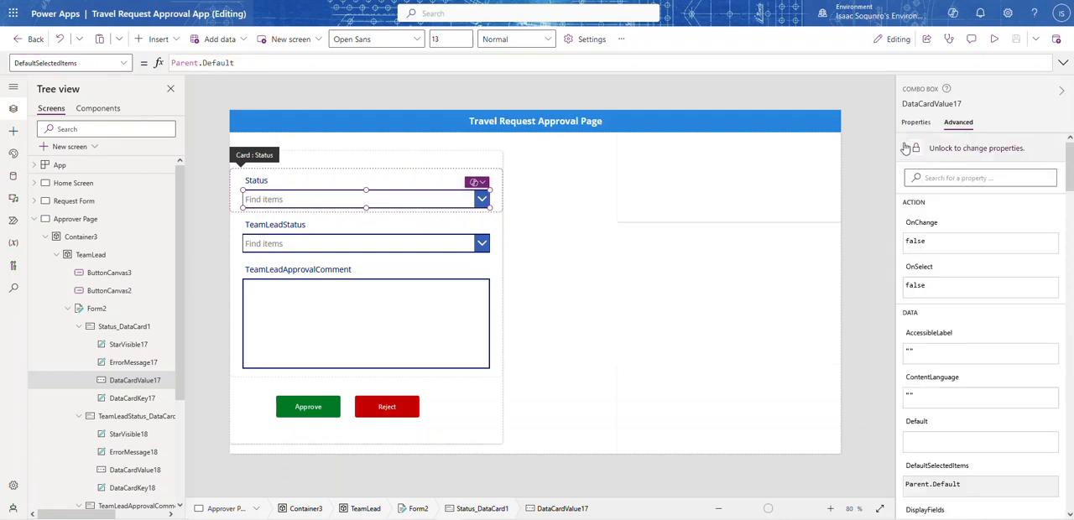
{"action": "triple_click", "coordinate": [280, 63]}
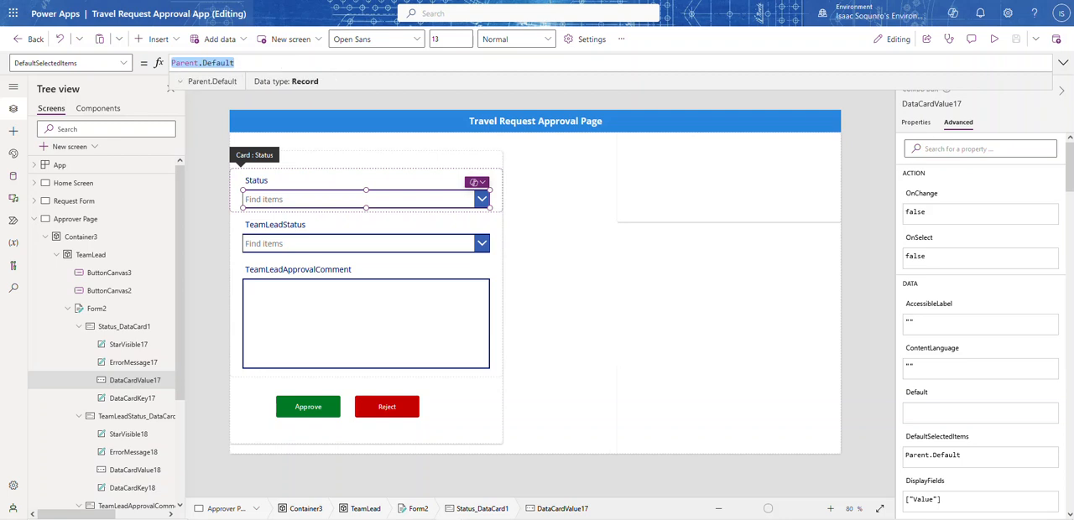
{"action": "type", "text": "["}
{"action": "key", "text": "ctrl+v"}
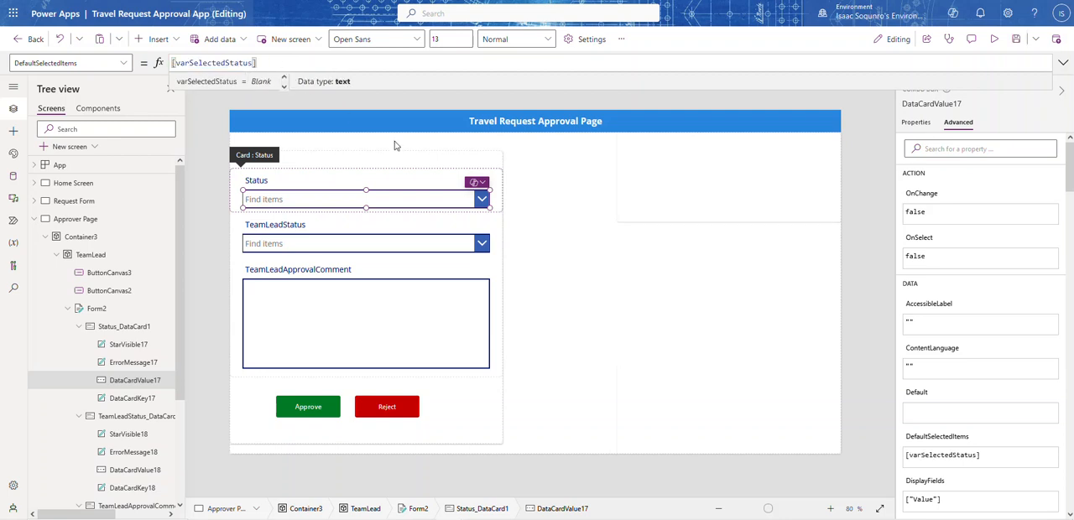
{"action": "left_click", "coordinate": [575, 165]}
{"action": "left_click", "coordinate": [882, 101]}
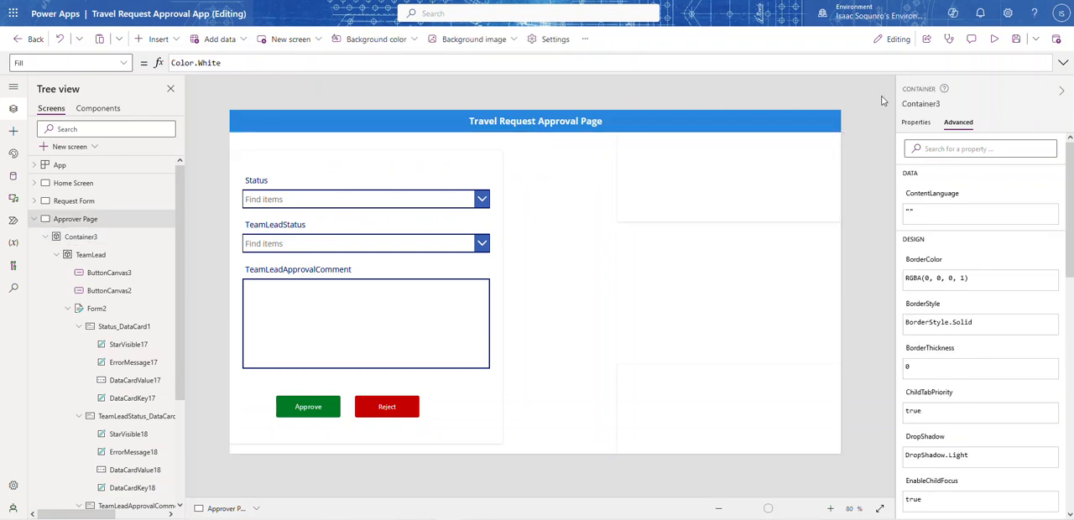
Preview the app and test how the Approve button fills the Status and TeamLeadStatus fields
{"action": "left_click", "coordinate": [999, 41]}
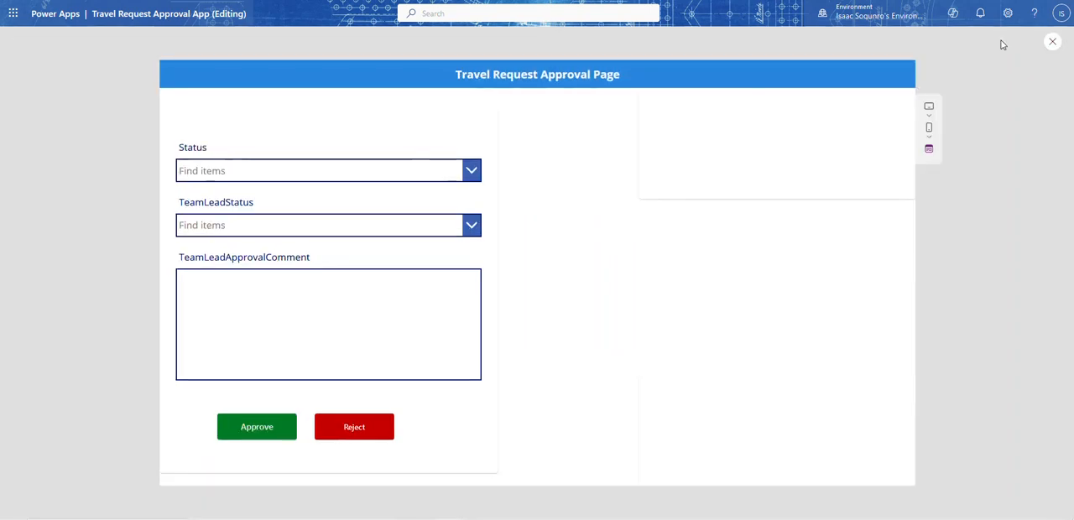
{"action": "left_click", "coordinate": [246, 429]}
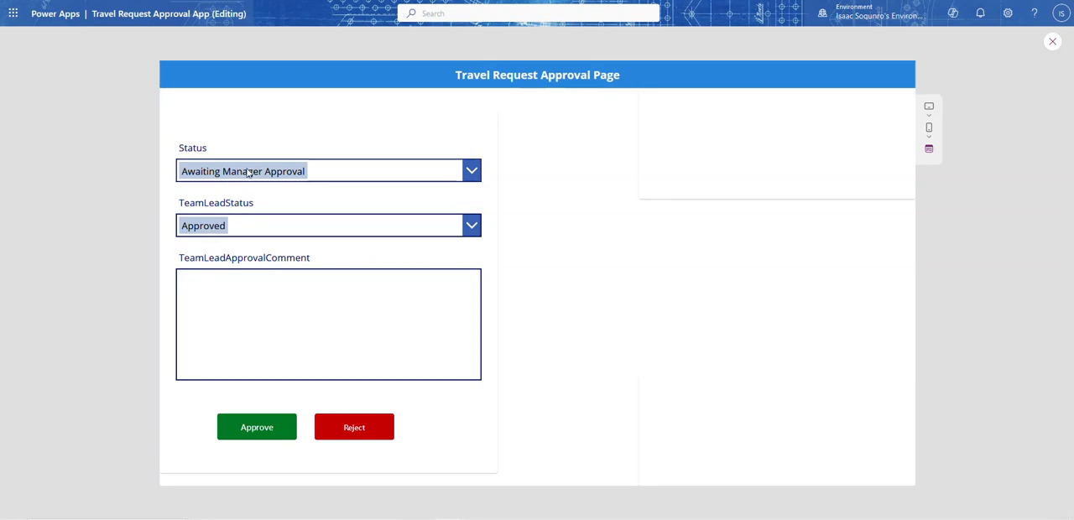
{"action": "left_click", "coordinate": [1052, 42]}
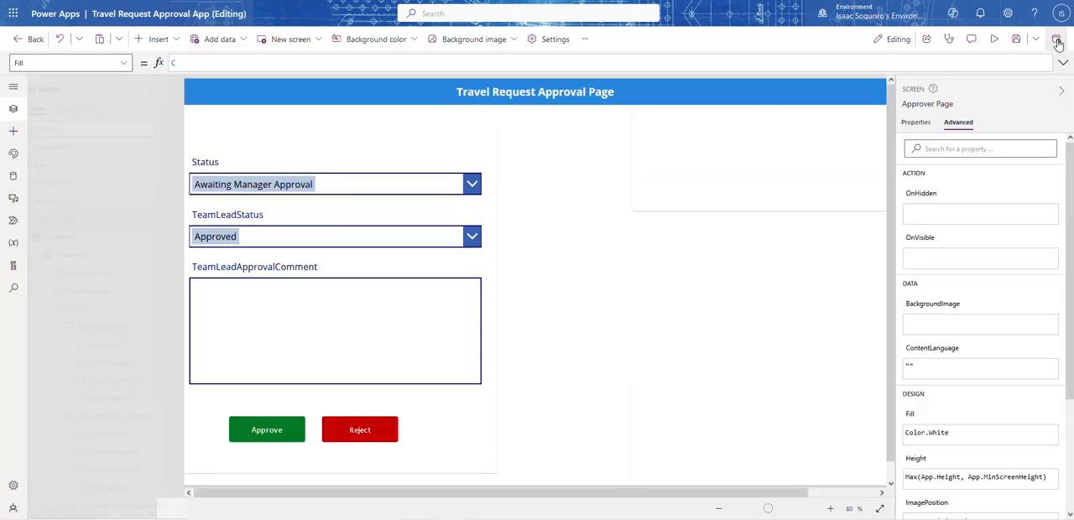
Copy the Approve button's whole OnSelect formula into the Reject button's OnSelect property, replacing false
{"action": "left_click", "coordinate": [387, 407]}
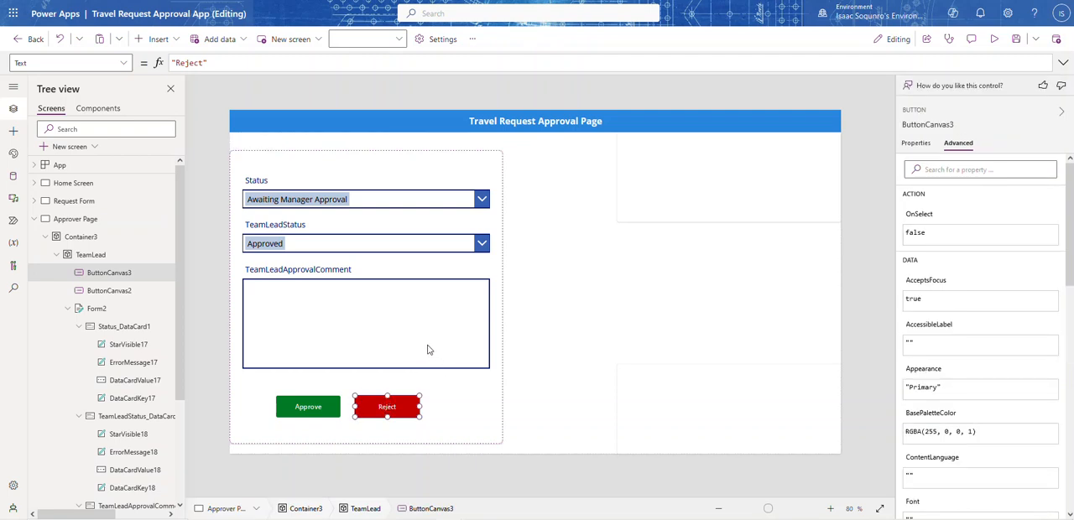
{"action": "left_click", "coordinate": [309, 409]}
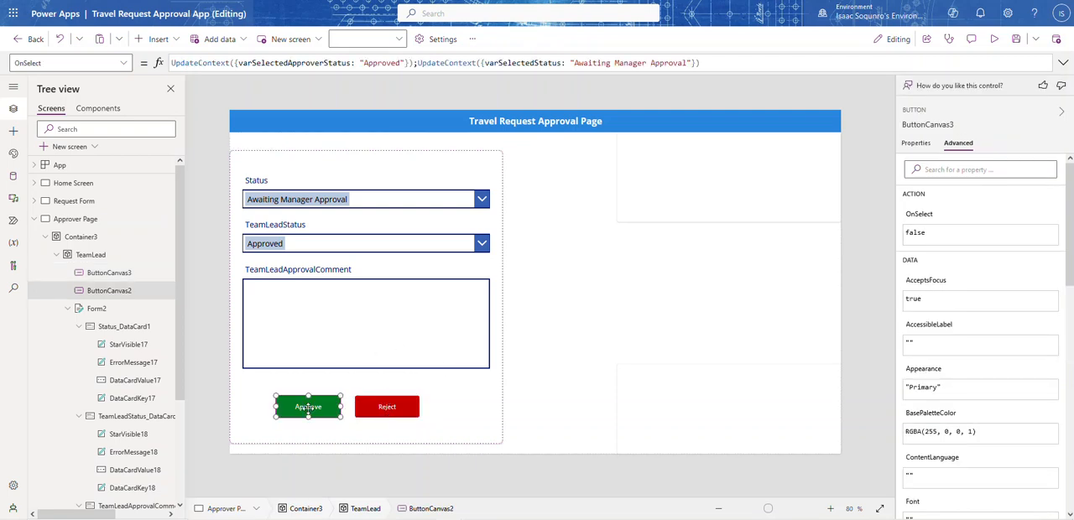
{"action": "left_click", "coordinate": [743, 62]}
{"action": "key", "text": "ctrl+a"}
{"action": "key", "text": "ctrl+c"}
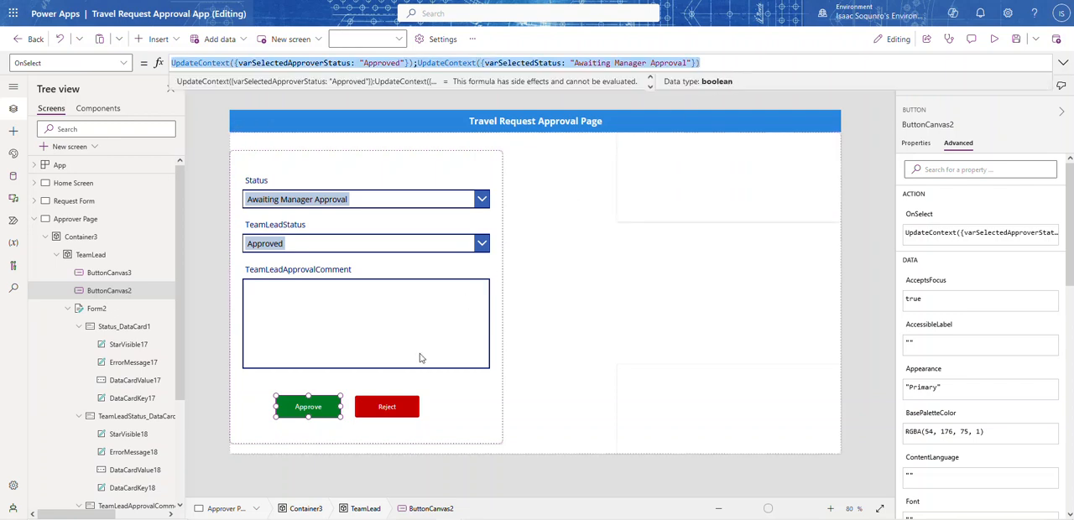
{"action": "left_click", "coordinate": [386, 408]}
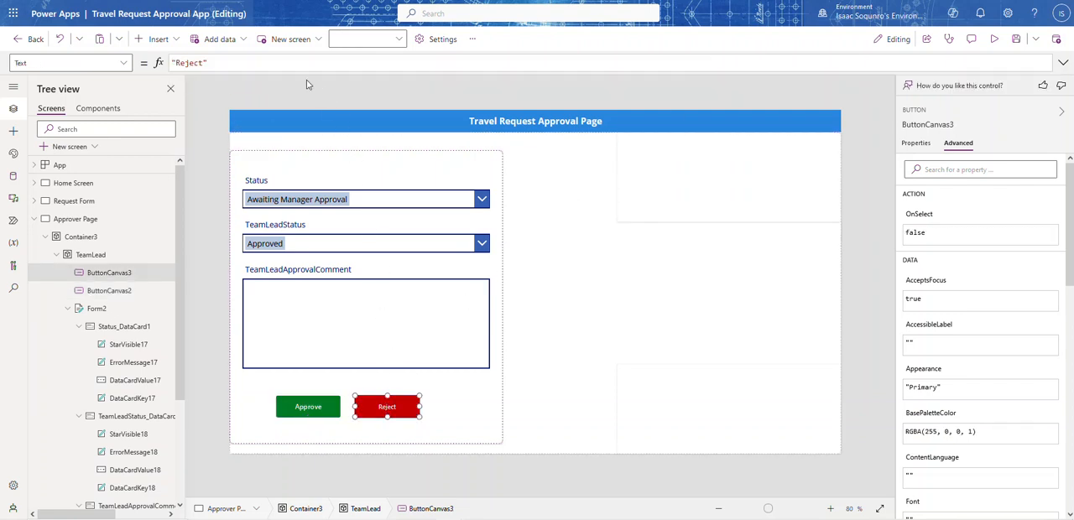
{"action": "left_click", "coordinate": [125, 64]}
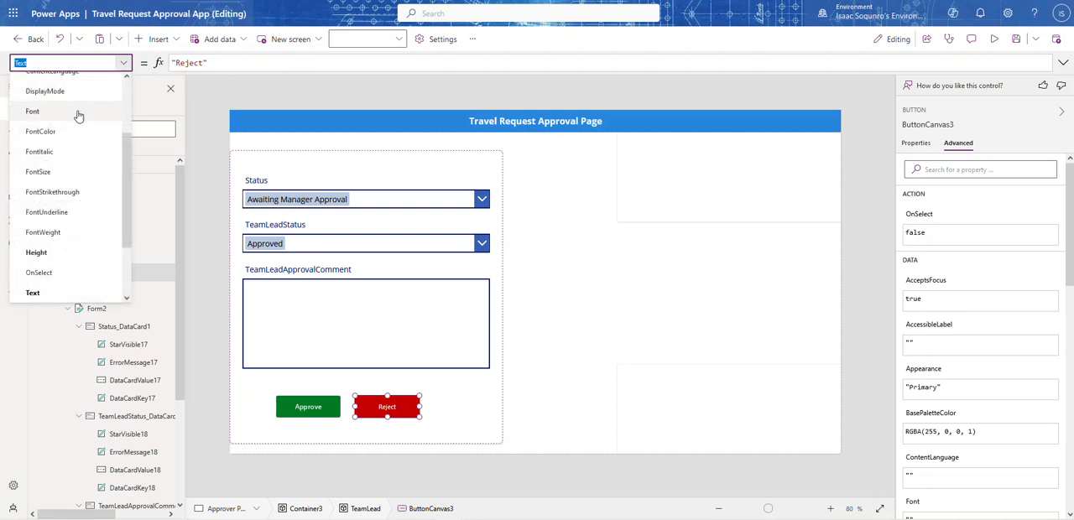
{"action": "left_click", "coordinate": [52, 279]}
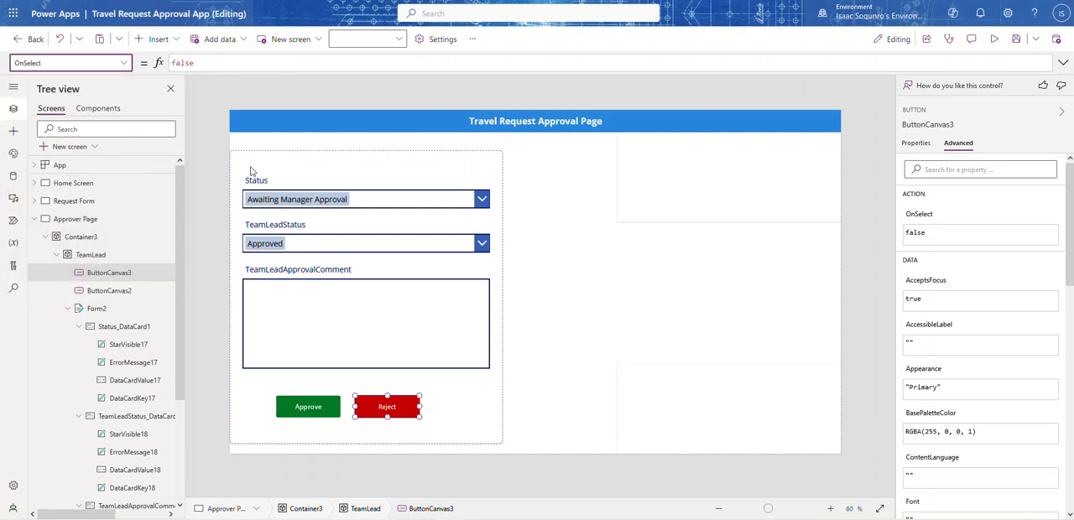
{"action": "double_click", "coordinate": [231, 63]}
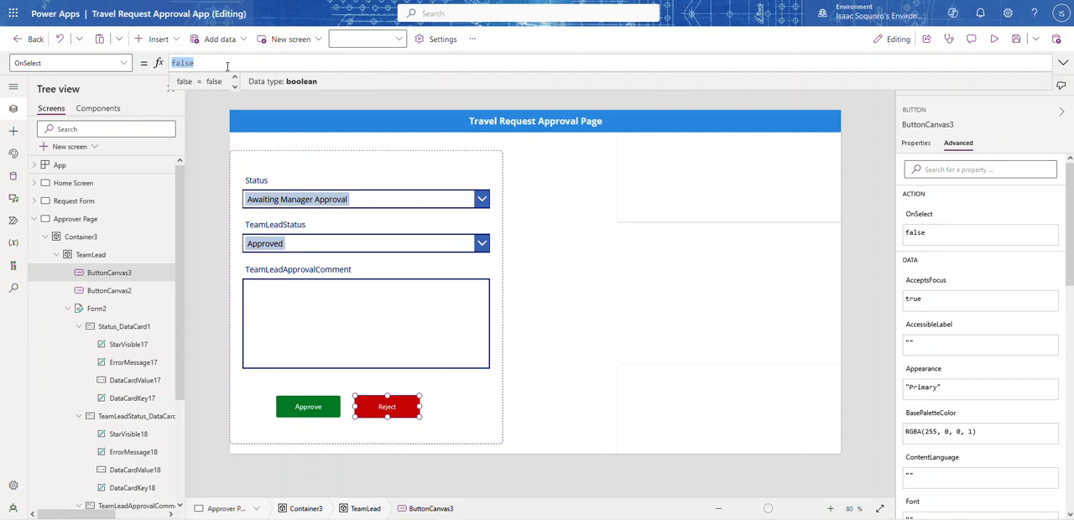
{"action": "key", "text": "ctrl+v"}
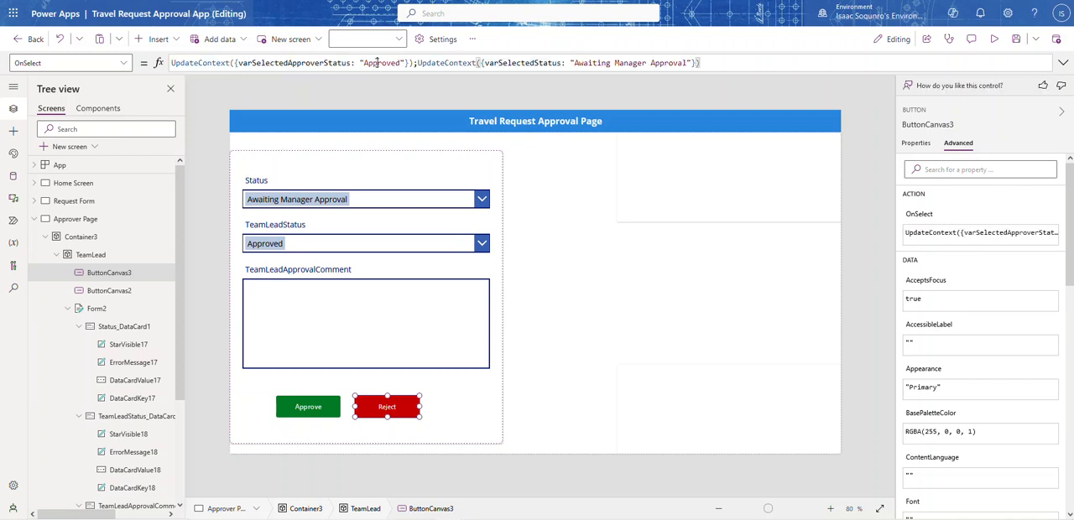
Set both varSelectedApproverStatus and varSelectedStatus to "Rejected" in the Reject button's OnSelect formula
{"action": "double_click", "coordinate": [377, 62]}
{"action": "type", "text": "Reject"}
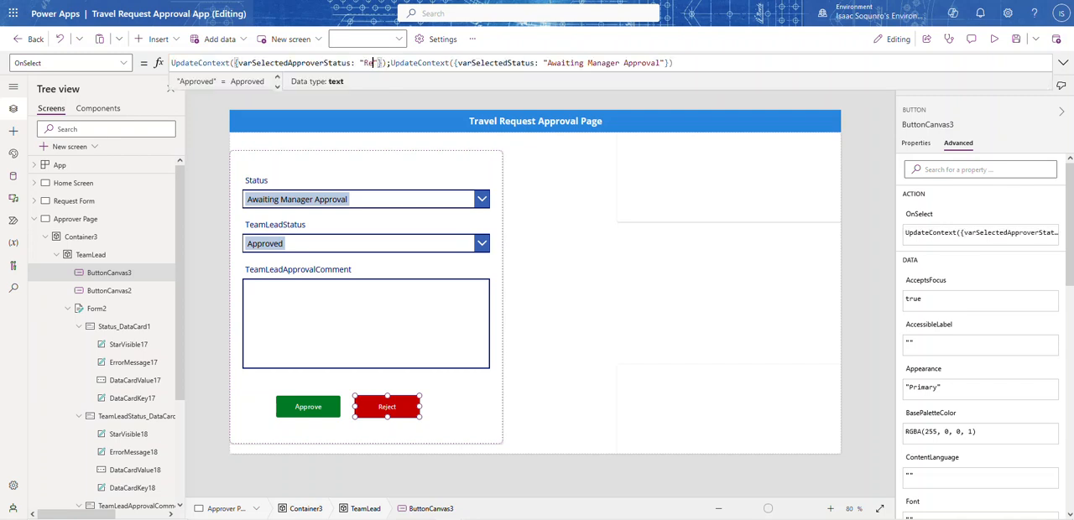
{"action": "type", "text": "ed"}
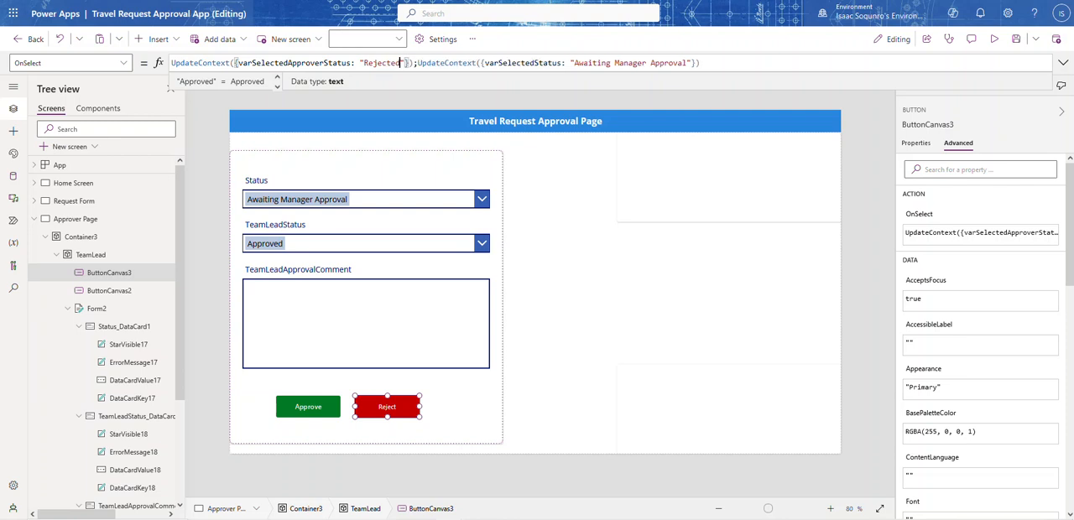
{"action": "double_click", "coordinate": [385, 63]}
{"action": "key", "text": "ctrl+c"}
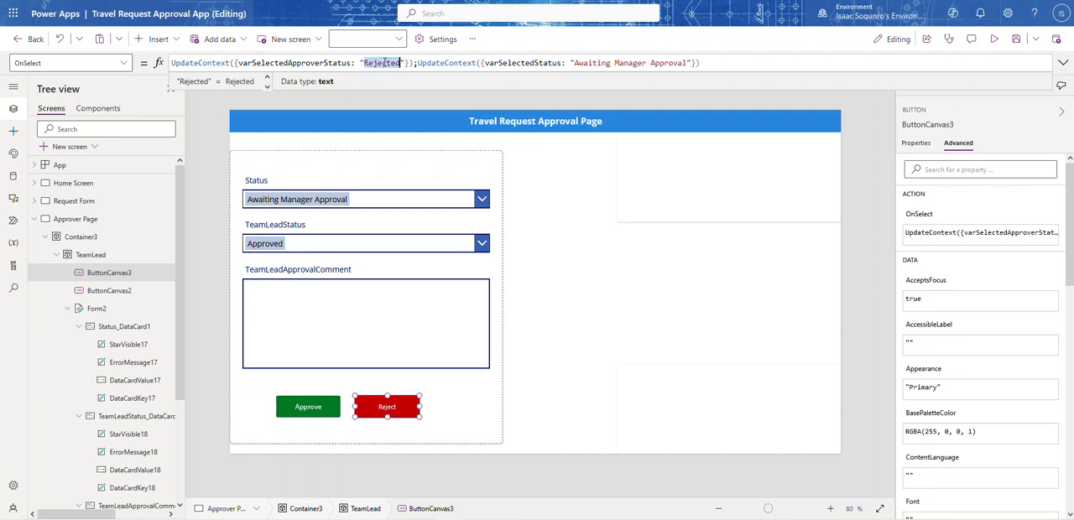
{"action": "double_click", "coordinate": [688, 63]}
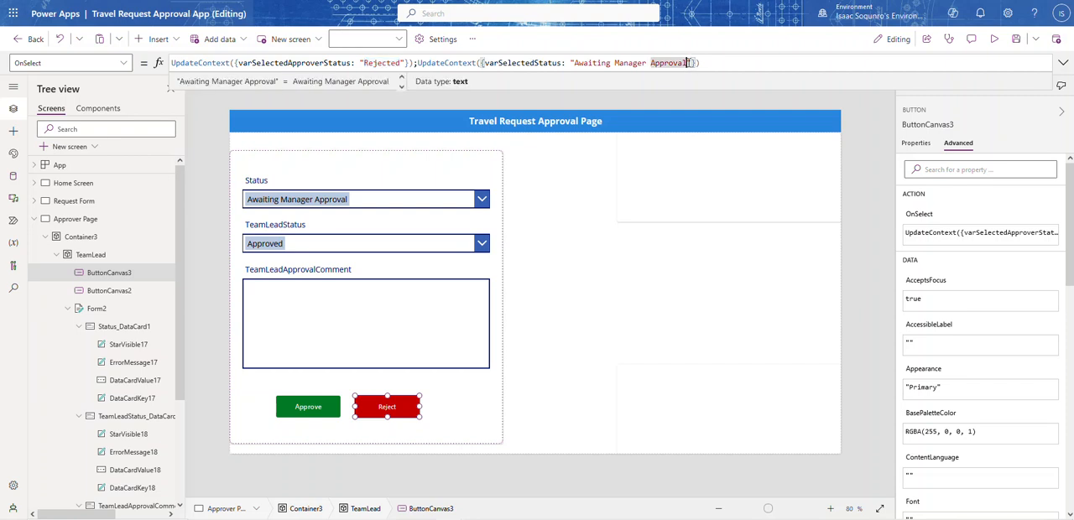
{"action": "left_click_drag", "start_coordinate": [688, 63], "coordinate": [578, 63]}
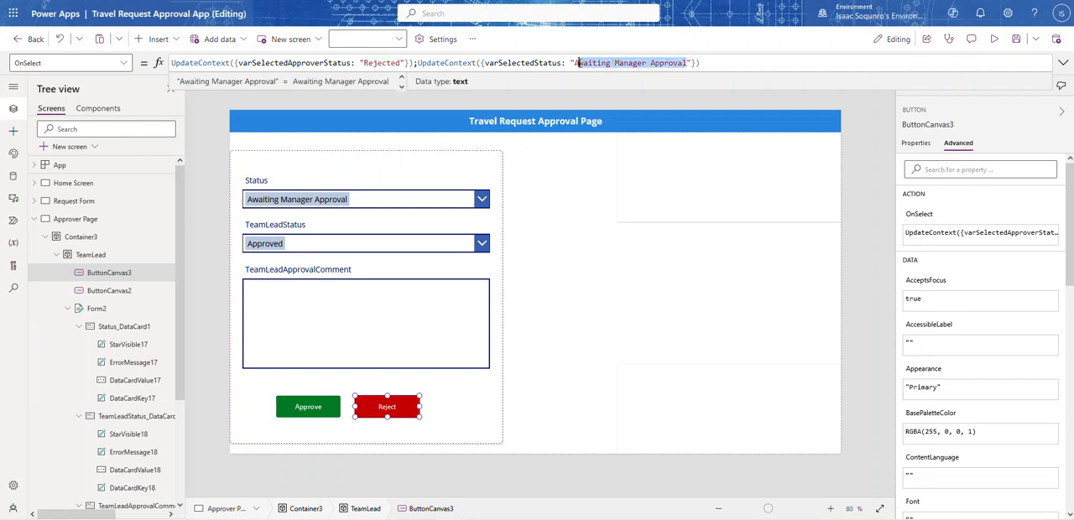
{"action": "key", "text": "ctrl+v"}
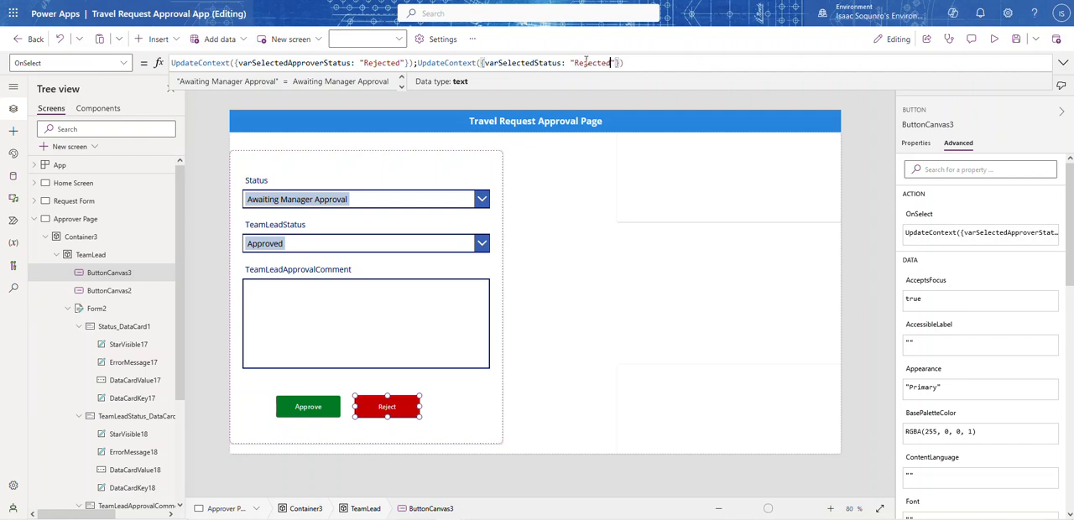
Preview the app to check the choices offered by the Status and TeamLeadStatus combo boxes
{"action": "left_click", "coordinate": [995, 40]}
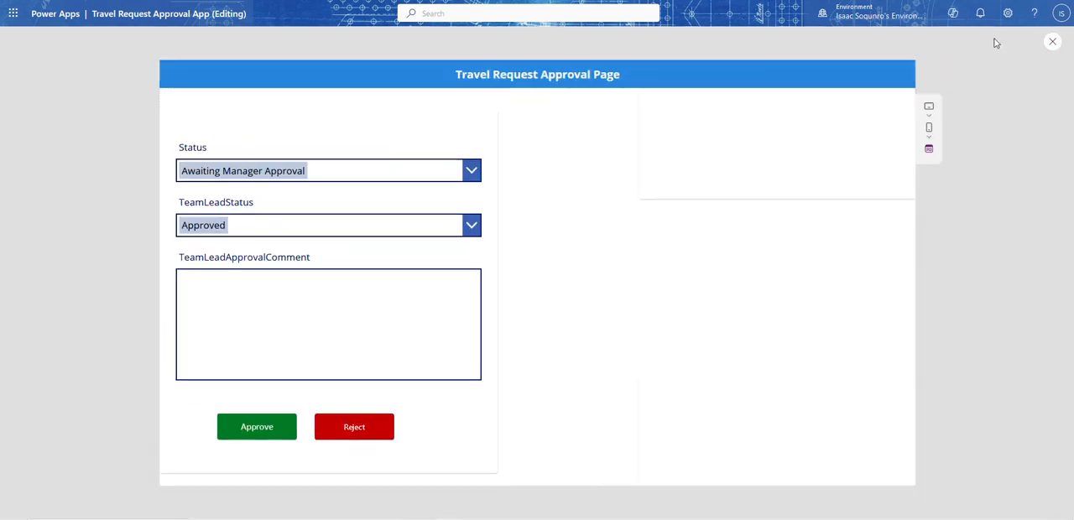
{"action": "left_click", "coordinate": [472, 171]}
{"action": "left_click", "coordinate": [521, 255]}
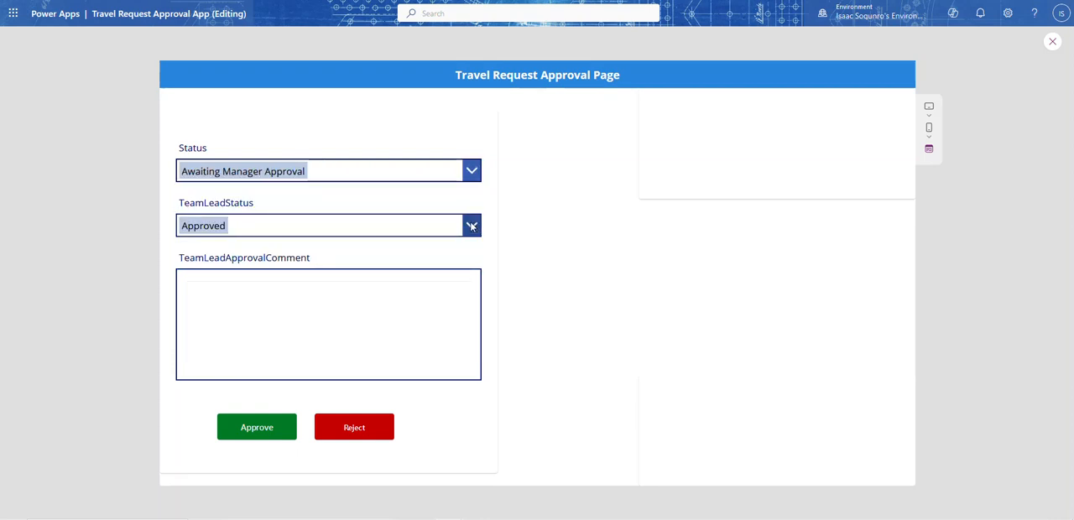
{"action": "left_click", "coordinate": [471, 226]}
{"action": "left_click", "coordinate": [1052, 41]}
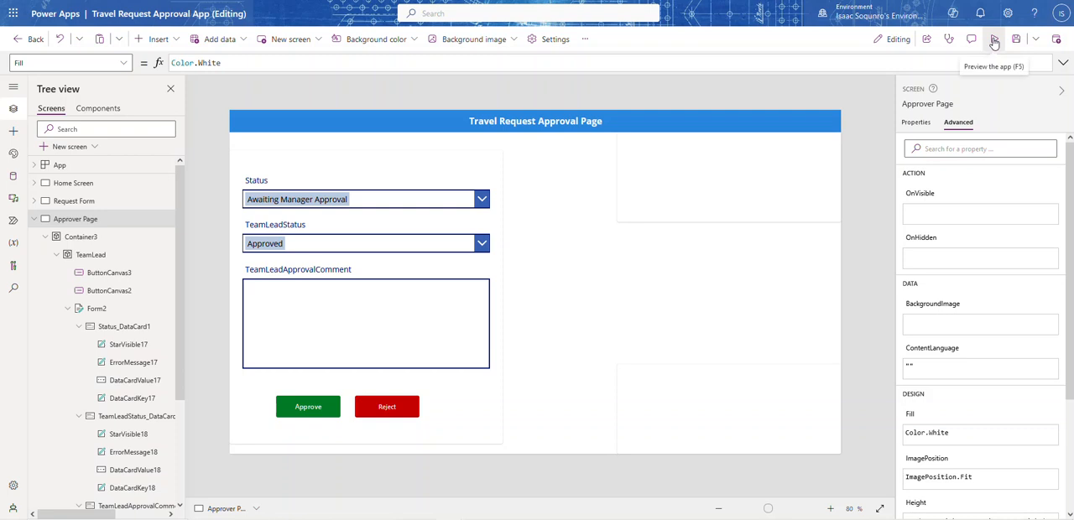
Preview the app and test the Reject and Approve buttons alternately against the Status and TeamLeadStatus fields
{"action": "left_click", "coordinate": [387, 407]}
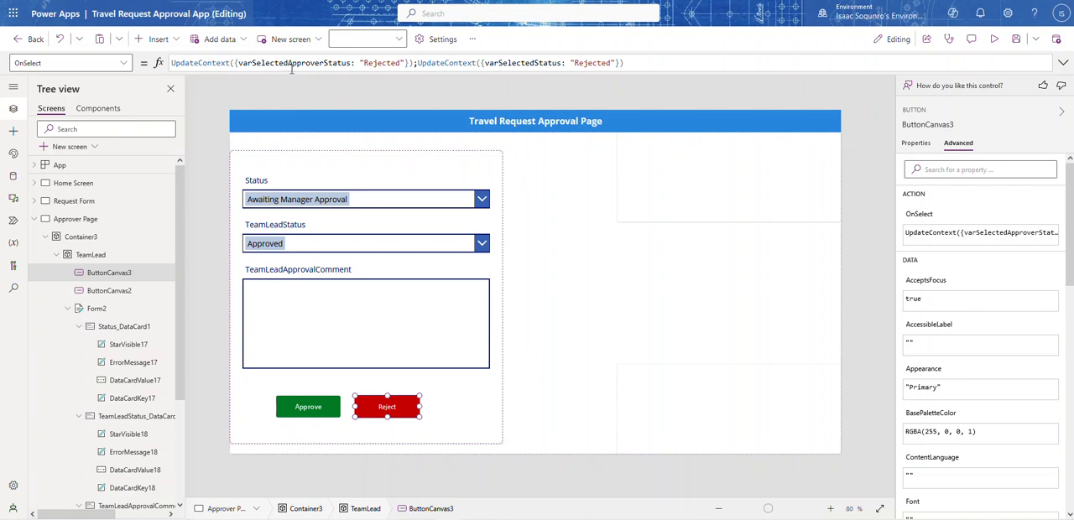
{"action": "left_click", "coordinate": [993, 39]}
{"action": "left_click", "coordinate": [363, 431]}
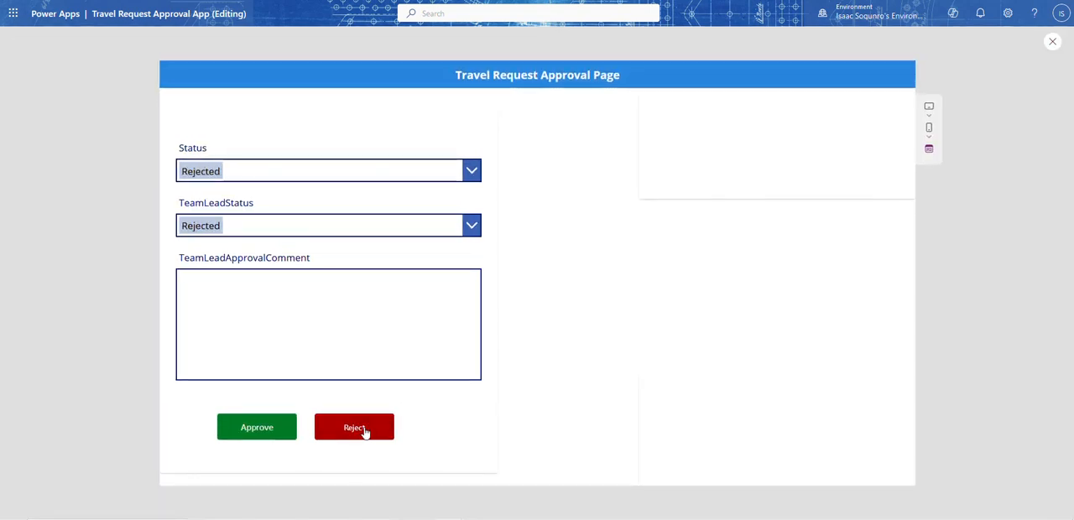
{"action": "left_click", "coordinate": [243, 431]}
{"action": "left_click", "coordinate": [332, 428]}
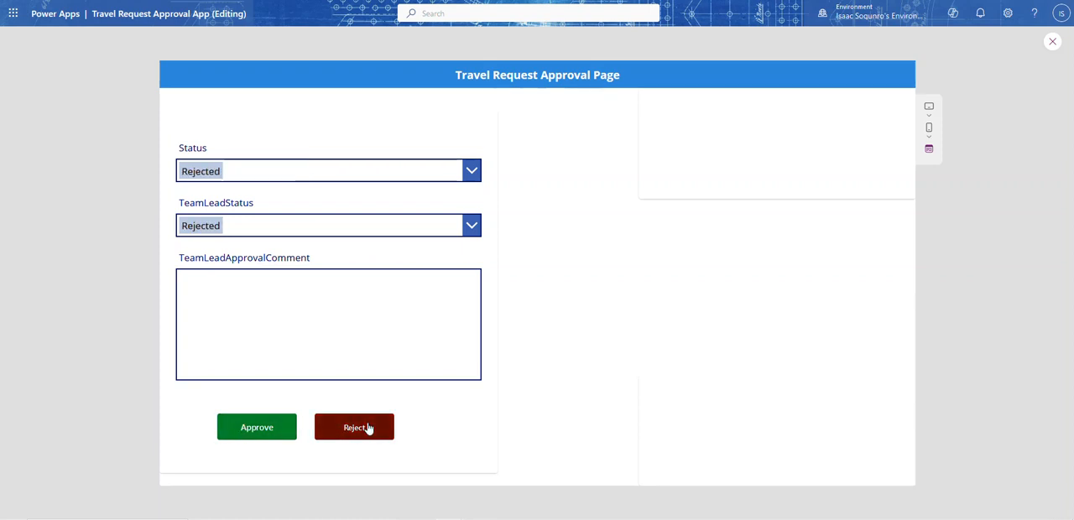
{"action": "left_click", "coordinate": [265, 432]}
{"action": "left_click", "coordinate": [334, 430]}
{"action": "left_click", "coordinate": [274, 427]}
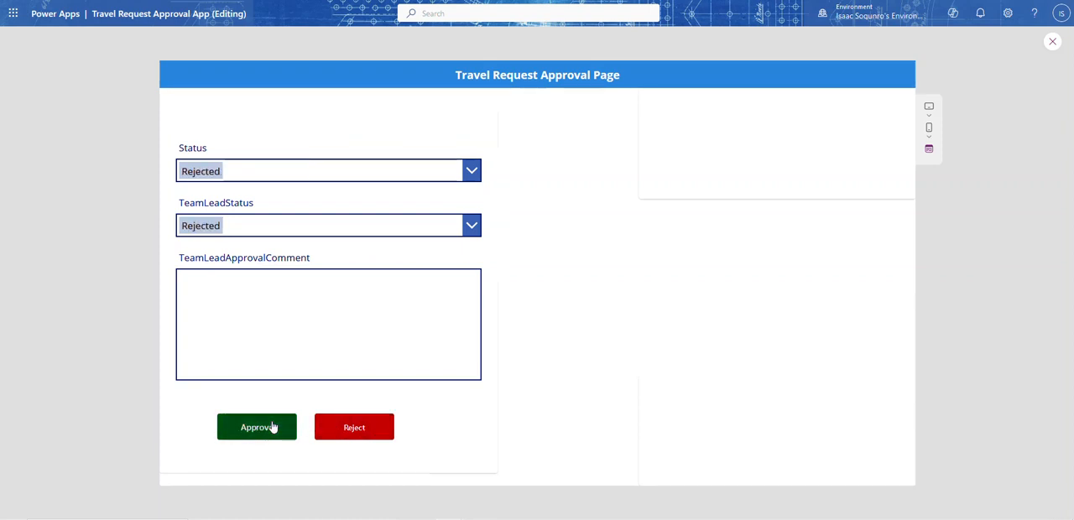
{"action": "left_click", "coordinate": [1052, 41]}
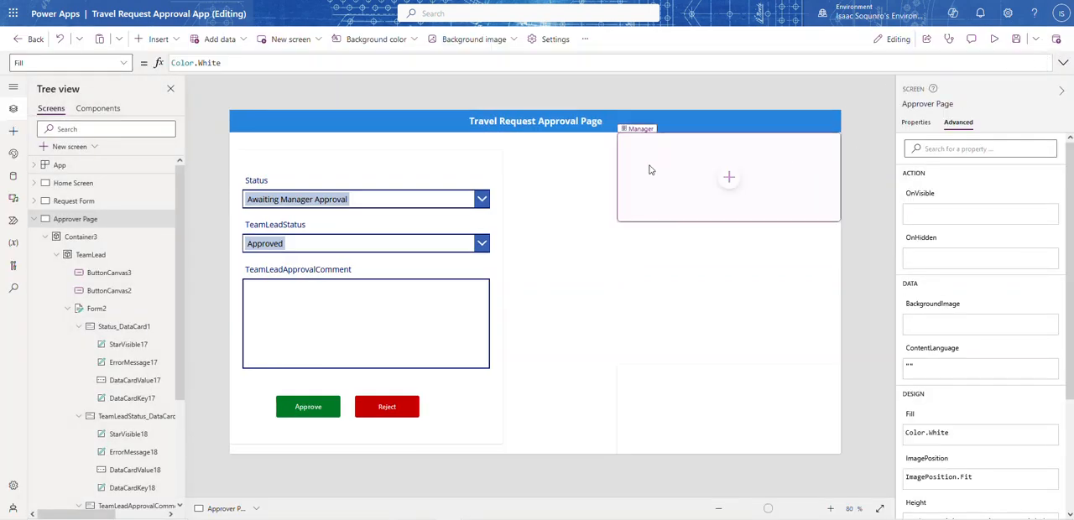
Append a SubmitForm( call after the second UpdateContext in the Approve button's OnSelect formula
{"action": "left_click", "coordinate": [310, 418]}
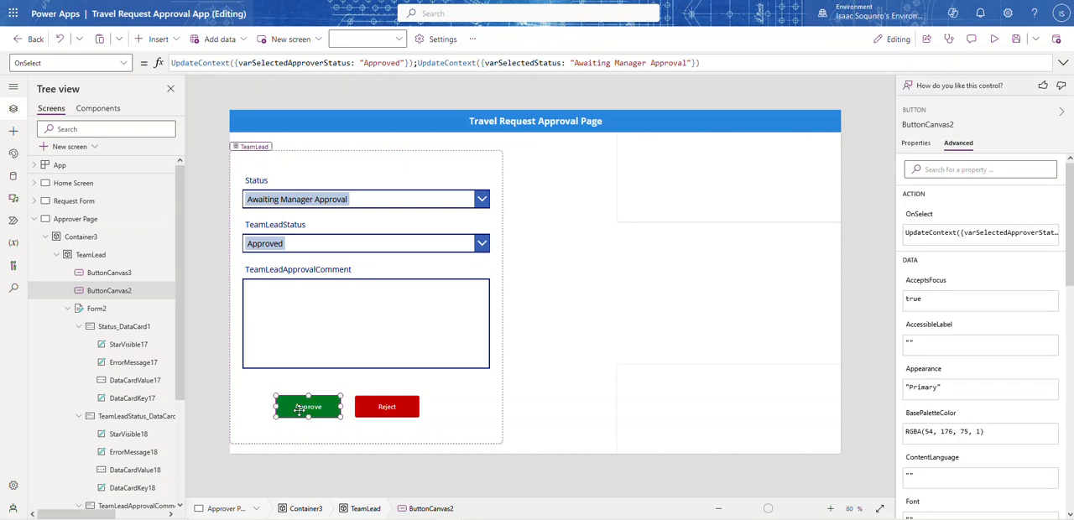
{"action": "left_click", "coordinate": [736, 62]}
{"action": "type", "text": ";Sub"}
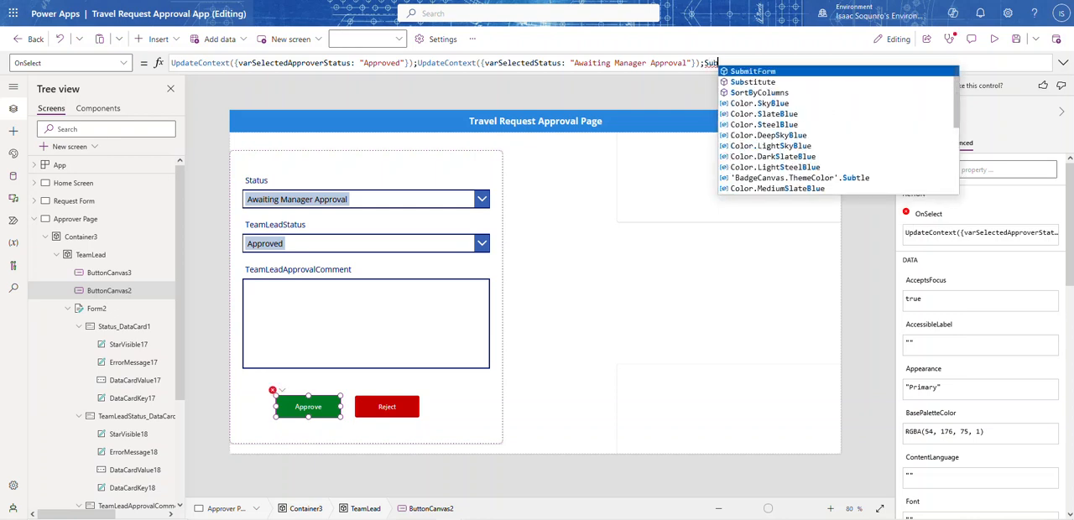
{"action": "key", "text": "Tab"}
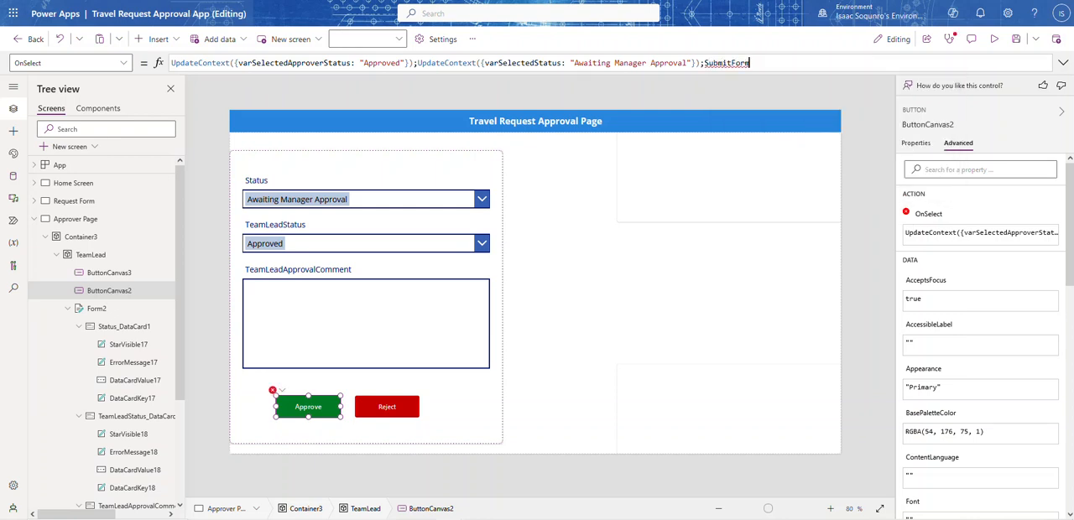
{"action": "type", "text": "("}
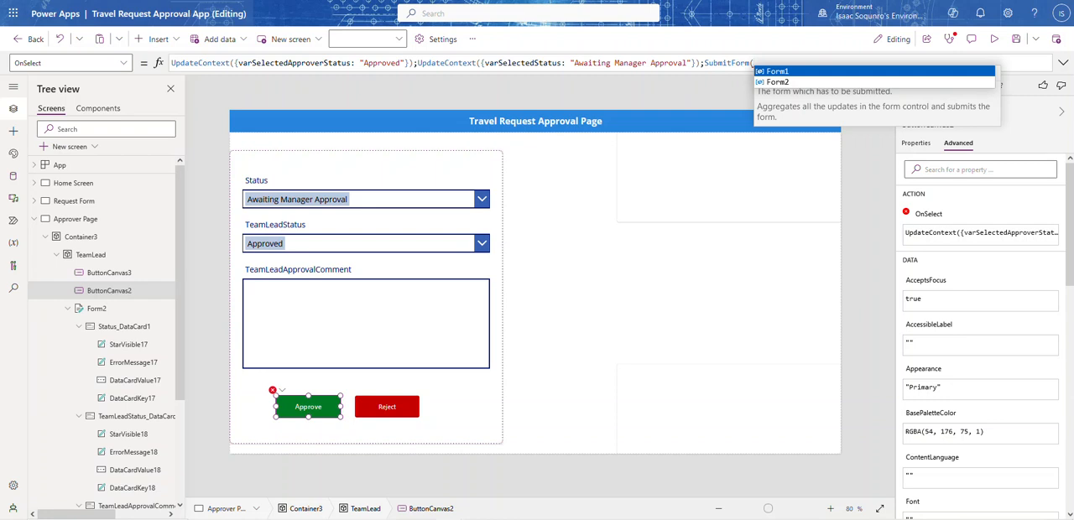
Select Form2 inside the TeamLead container and widen the tree view
{"action": "left_click", "coordinate": [84, 313]}
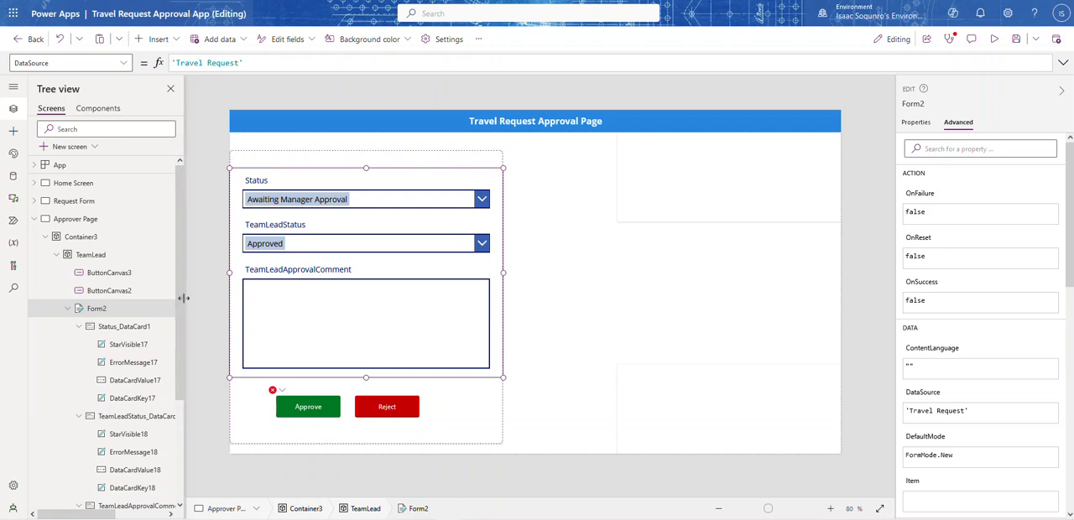
{"action": "left_click_drag", "start_coordinate": [203, 298], "coordinate": [226, 298]}
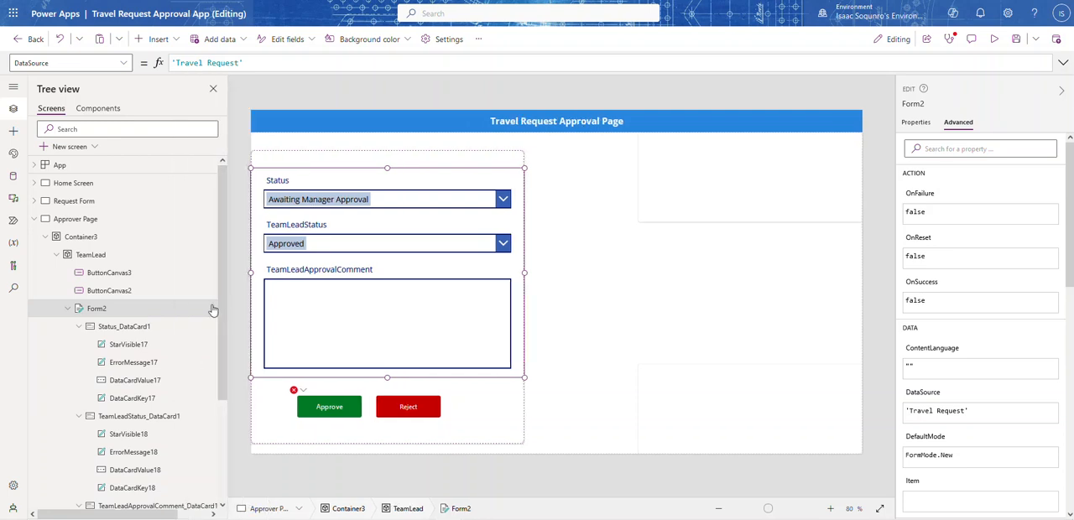
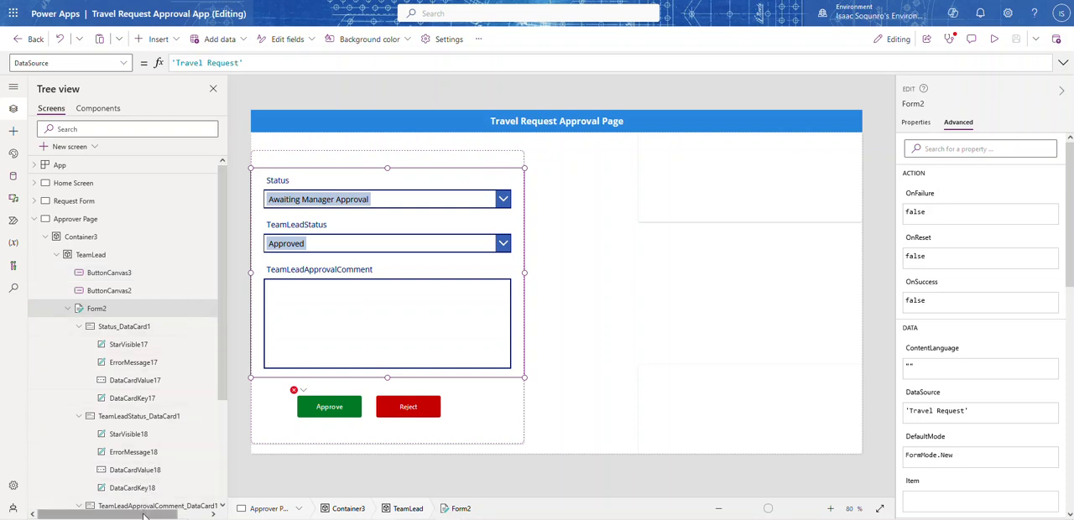
Rename Form2 in the TeamLead container to TeamLeadForm
{"action": "left_click_drag", "start_coordinate": [149, 515], "coordinate": [194, 516]}
{"action": "left_click", "coordinate": [199, 308]}
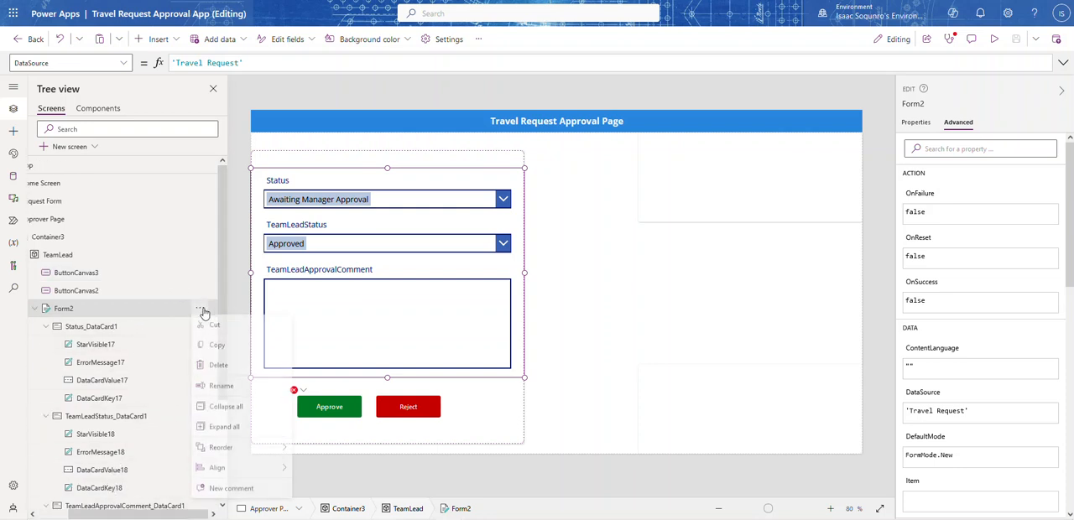
{"action": "left_click", "coordinate": [223, 389]}
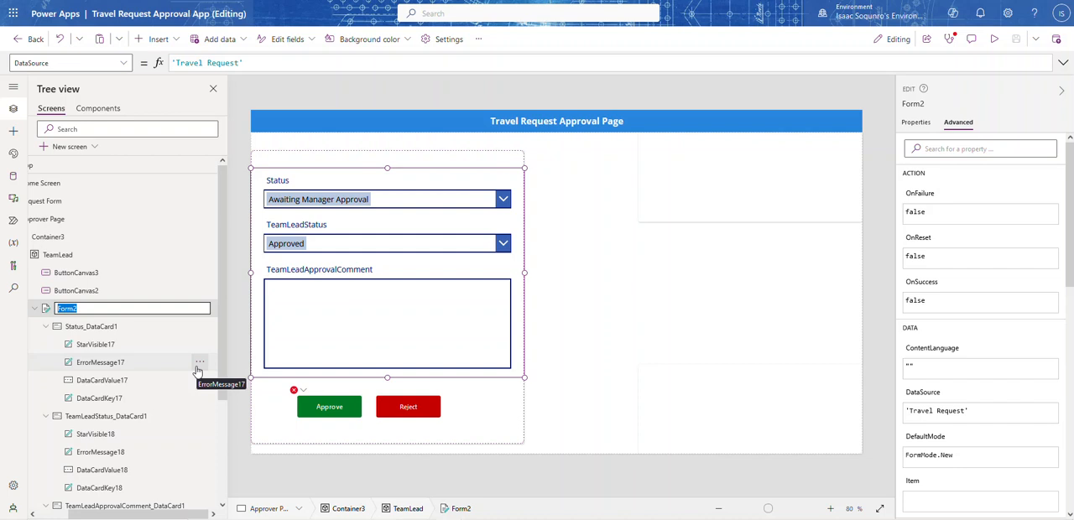
{"action": "type", "text": "TeamLead"}
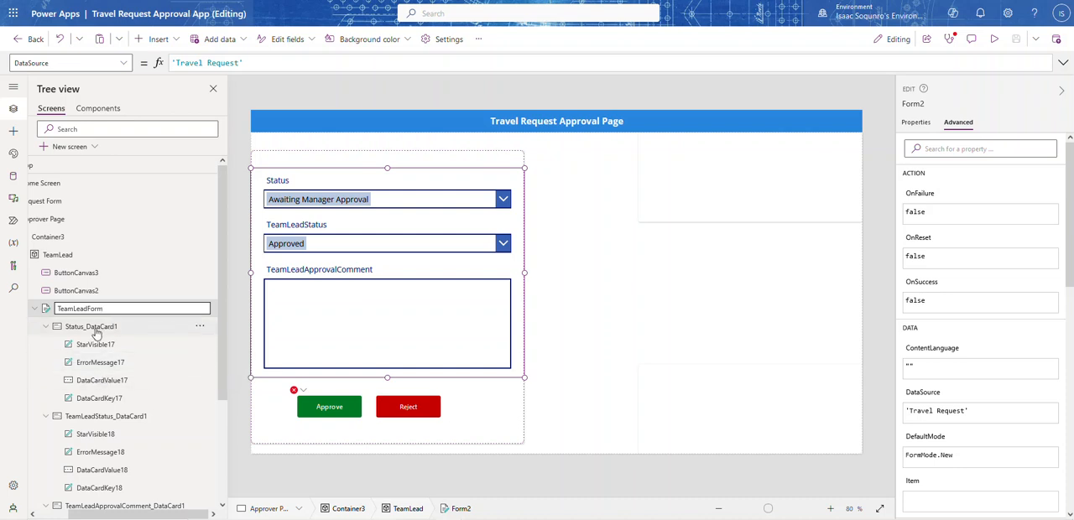
{"action": "key", "text": "Return"}
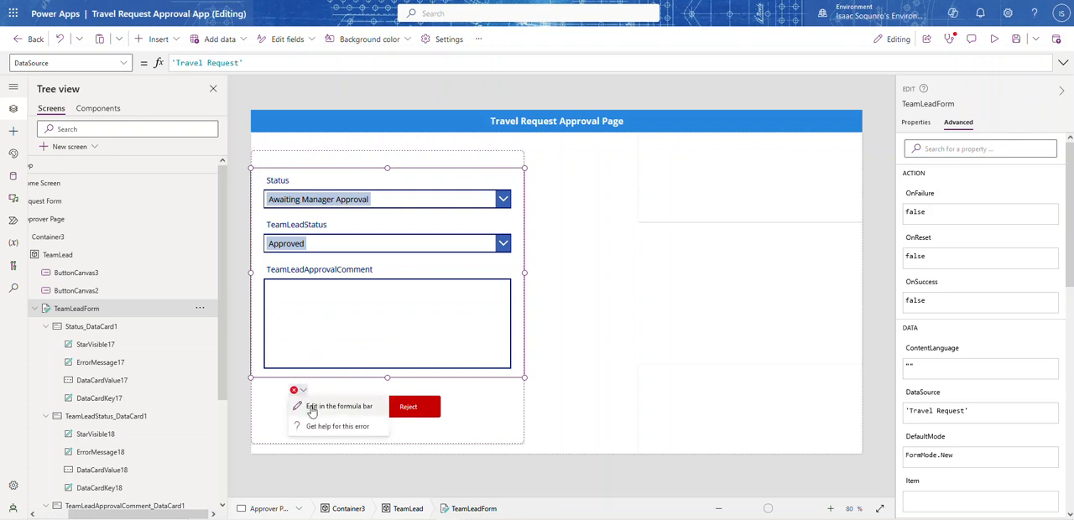
Complete the Approve button's OnSelect formula with SubmitForm(TeamLeadForm) and close the tree view
{"action": "left_click", "coordinate": [312, 407]}
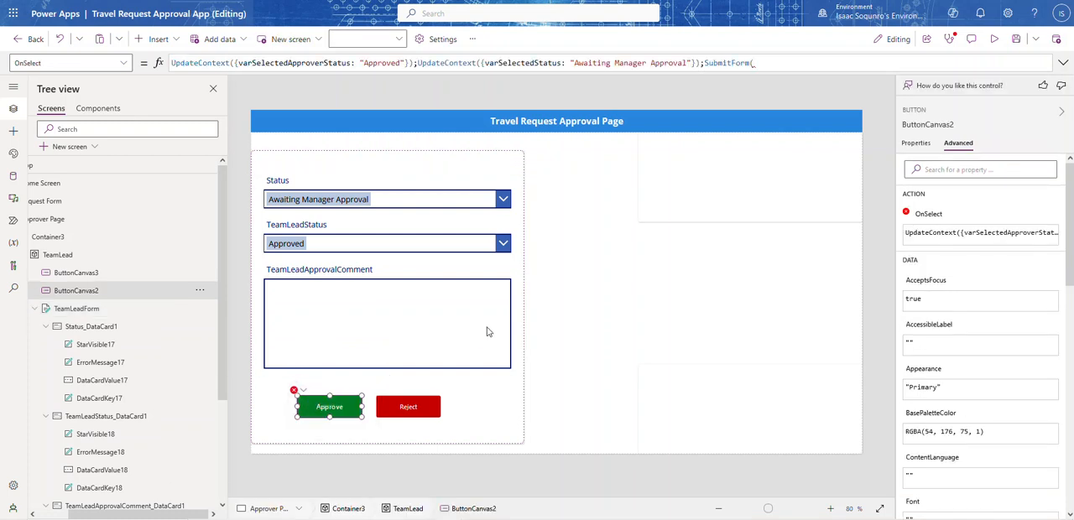
{"action": "left_click", "coordinate": [792, 63]}
{"action": "type", "text": "Team"}
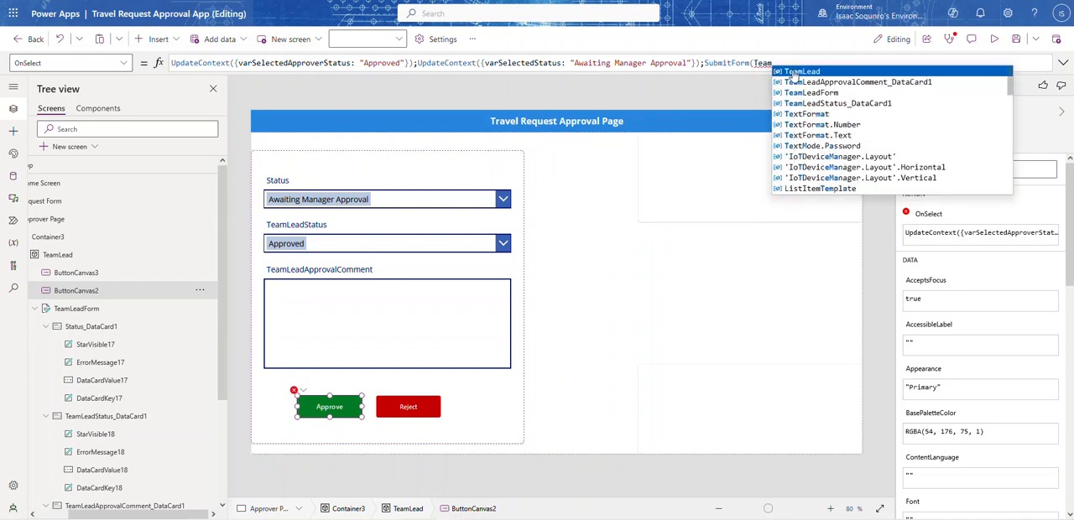
{"action": "type", "text": "LeadForm)"}
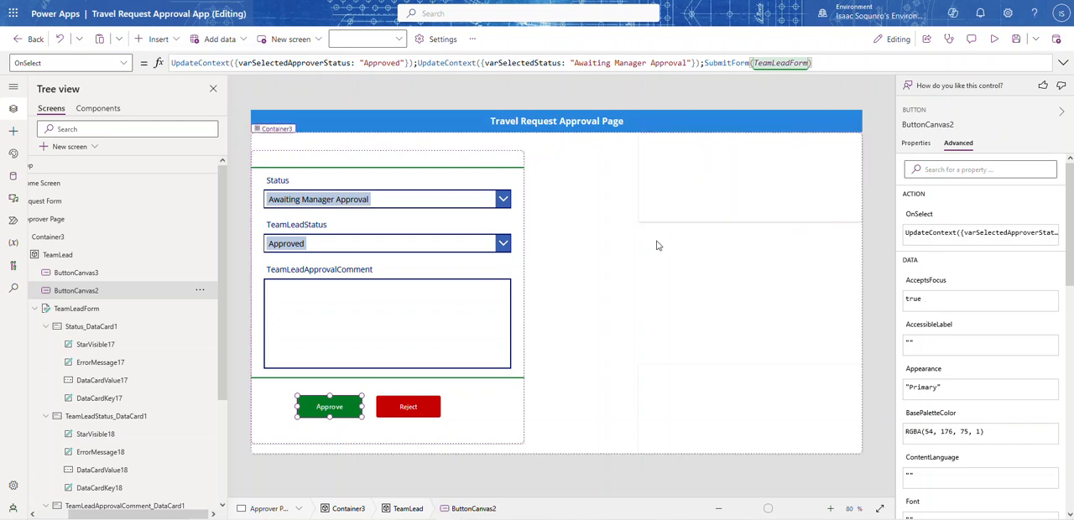
{"action": "left_click", "coordinate": [540, 284]}
{"action": "left_click", "coordinate": [214, 88]}
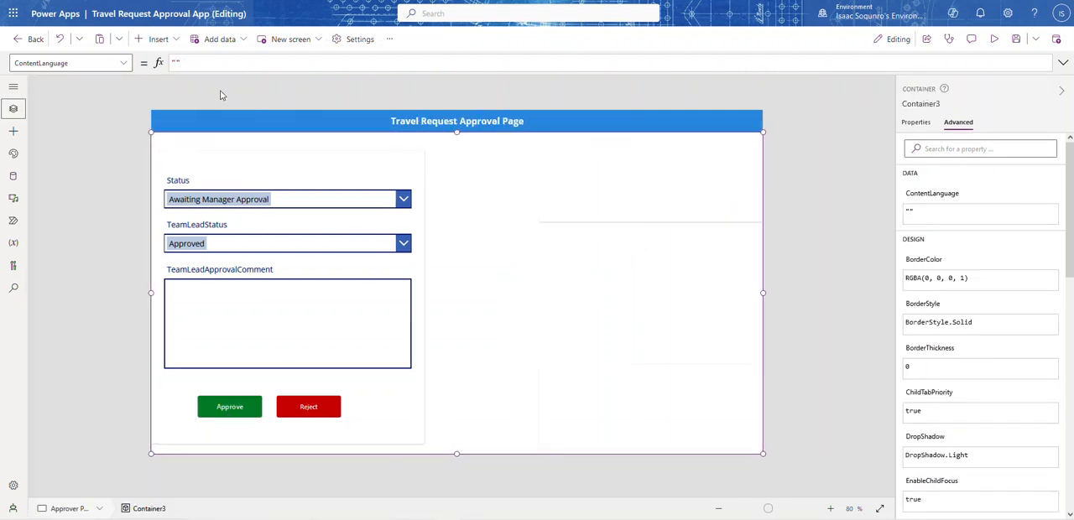
Hide the Status and TeamLeadStatus cards in TeamLeadForm by turning their Visible property off
{"action": "left_click", "coordinate": [260, 174]}
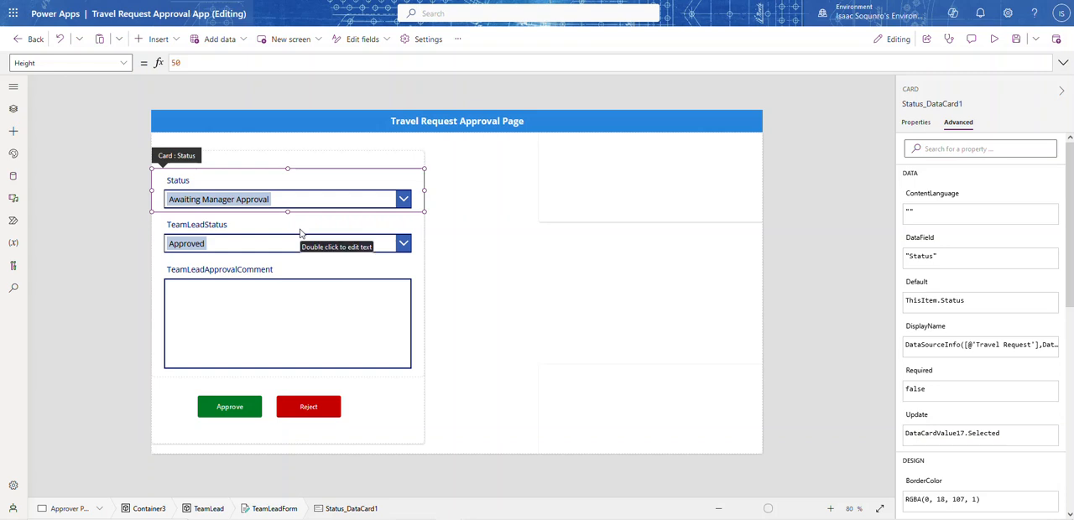
{"action": "left_click", "coordinate": [300, 233]}
{"action": "left_click", "coordinate": [273, 189]}
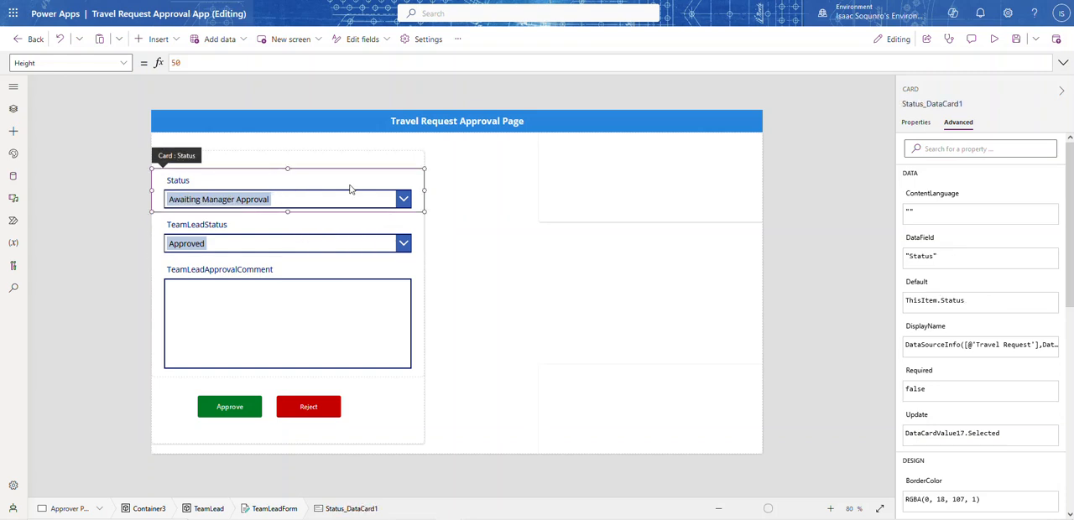
{"action": "left_click", "coordinate": [918, 122]}
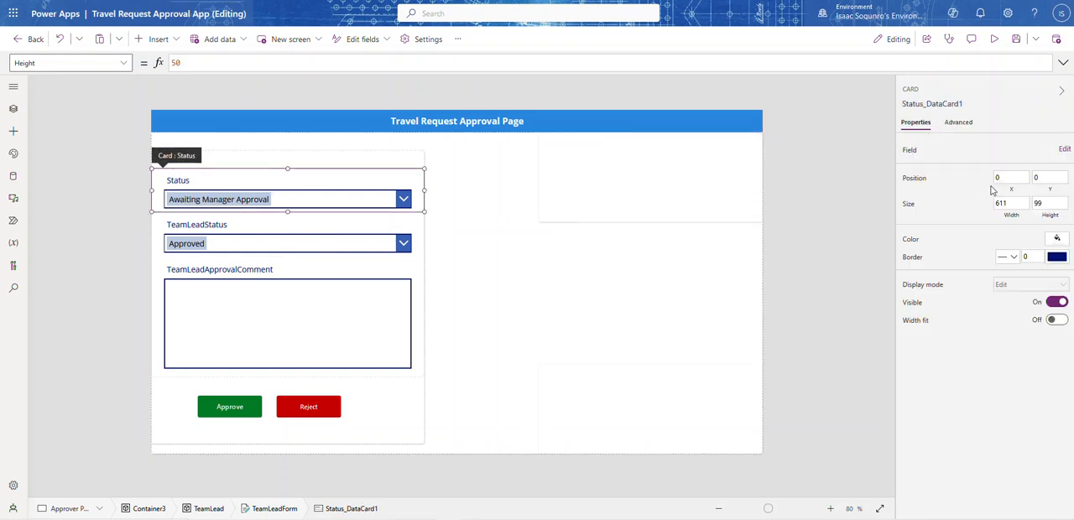
{"action": "left_click", "coordinate": [1058, 303]}
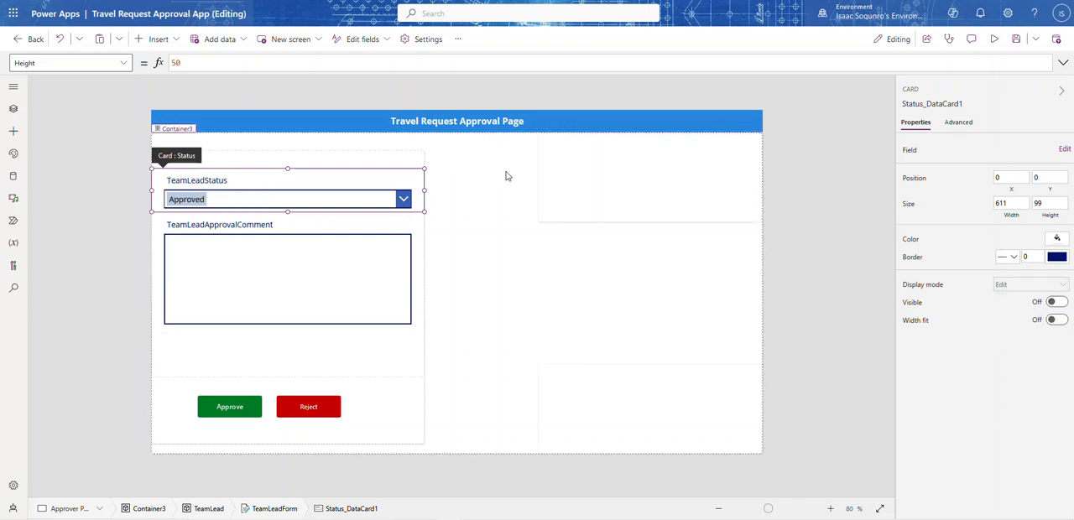
{"action": "left_click", "coordinate": [337, 177]}
{"action": "left_click", "coordinate": [1055, 303]}
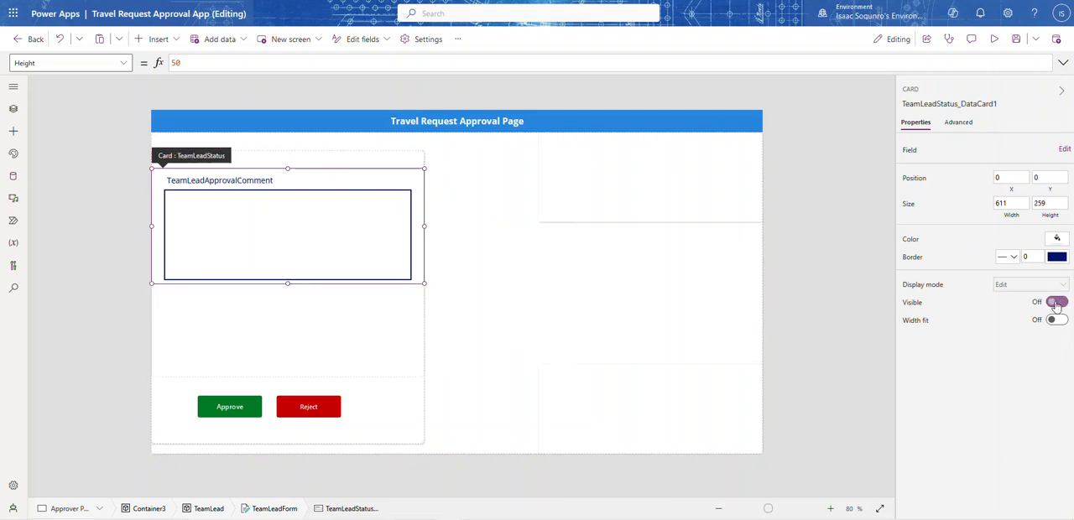
Enlarge the TeamLeadApprovalComment card to a height of about 441 and its text input to a height of about 368
{"action": "left_click", "coordinate": [309, 263]}
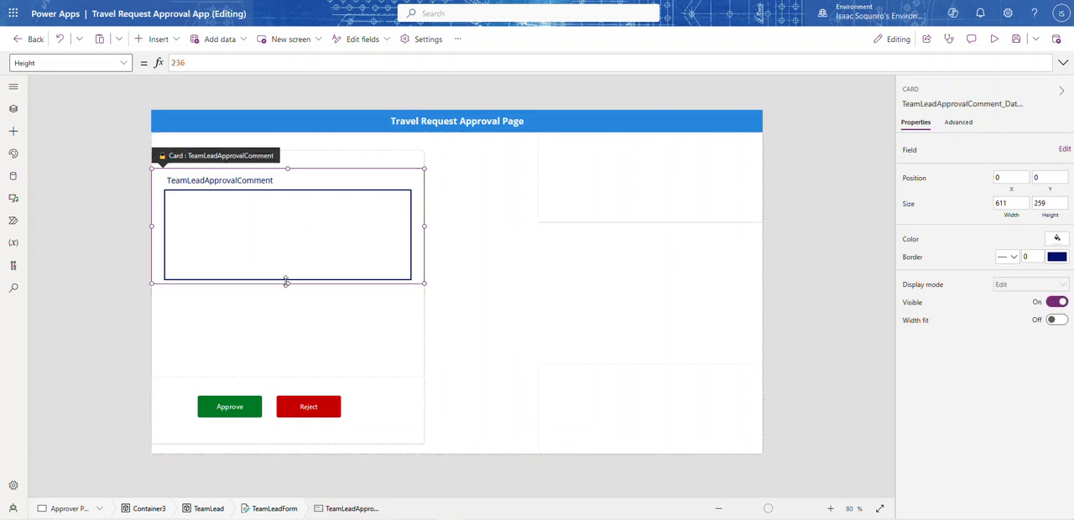
{"action": "left_click_drag", "start_coordinate": [286, 283], "coordinate": [282, 334]}
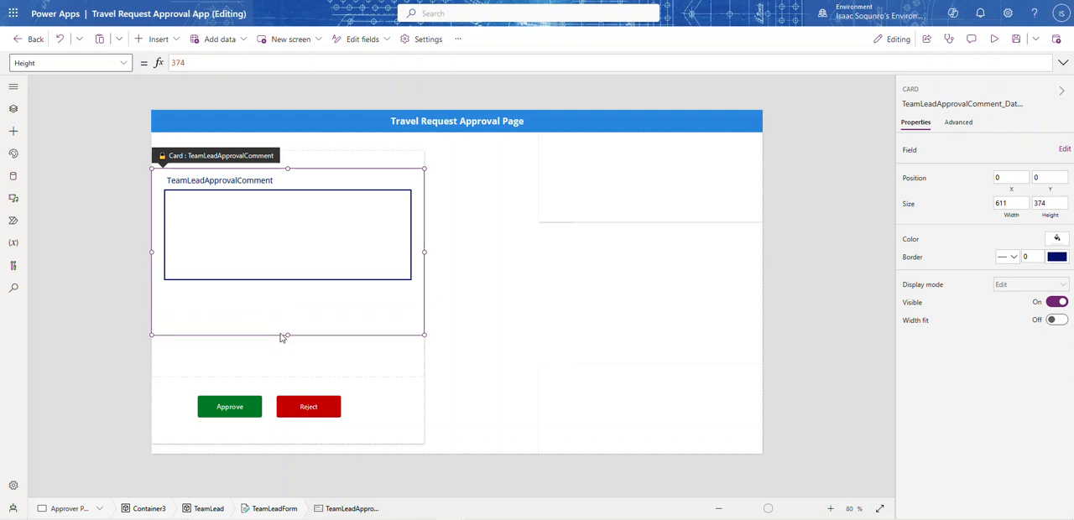
{"action": "left_click", "coordinate": [262, 236]}
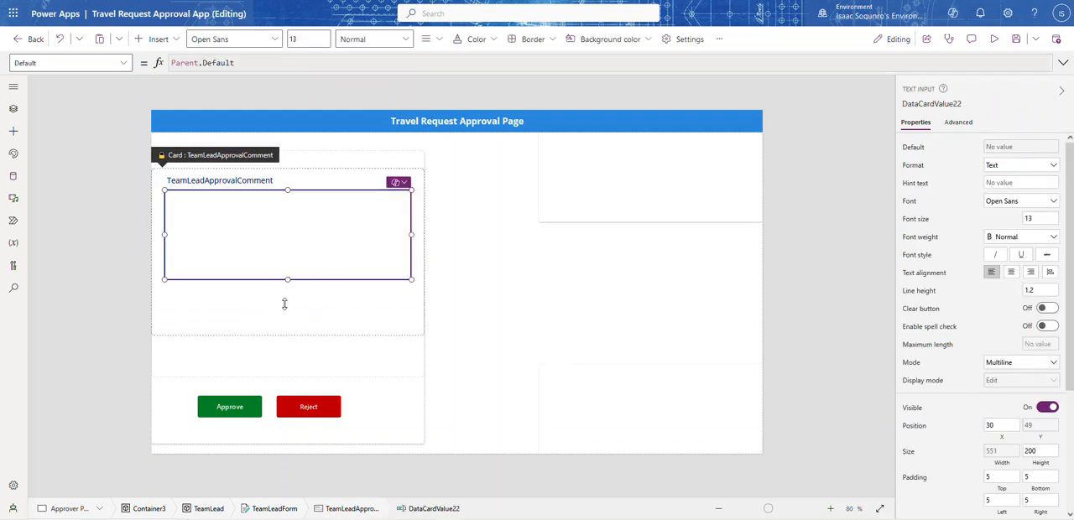
{"action": "left_click_drag", "start_coordinate": [284, 304], "coordinate": [283, 326]}
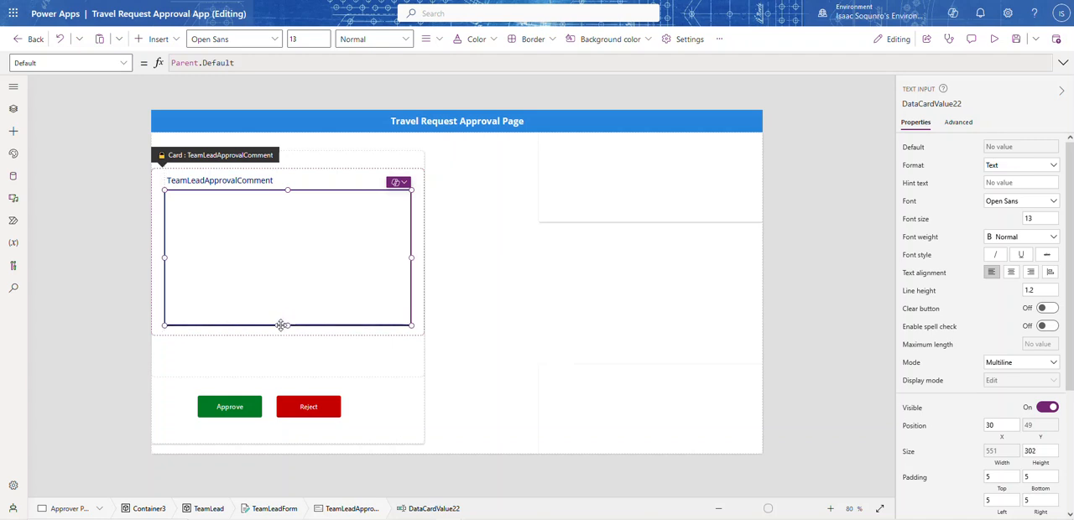
{"action": "left_click", "coordinate": [304, 367]}
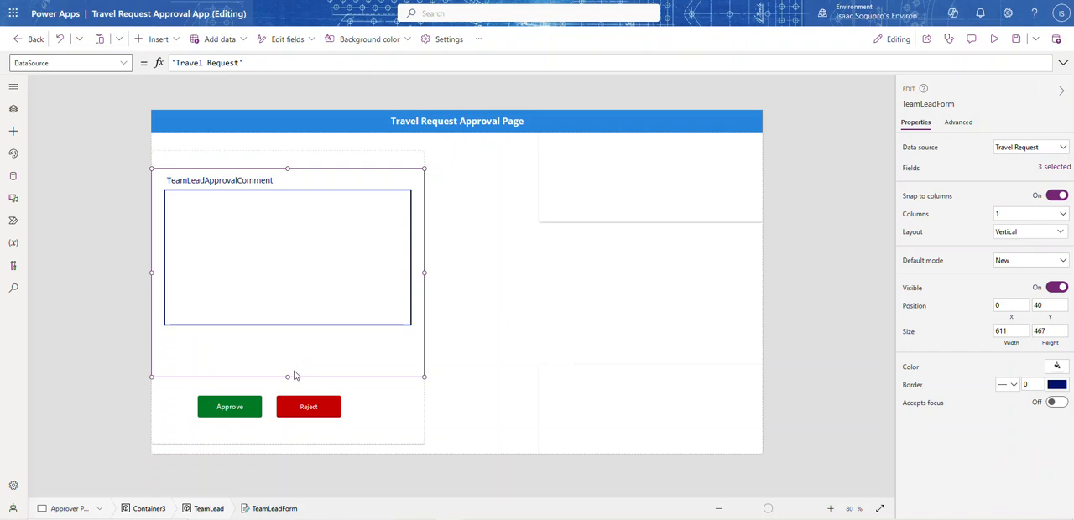
{"action": "left_click", "coordinate": [273, 304]}
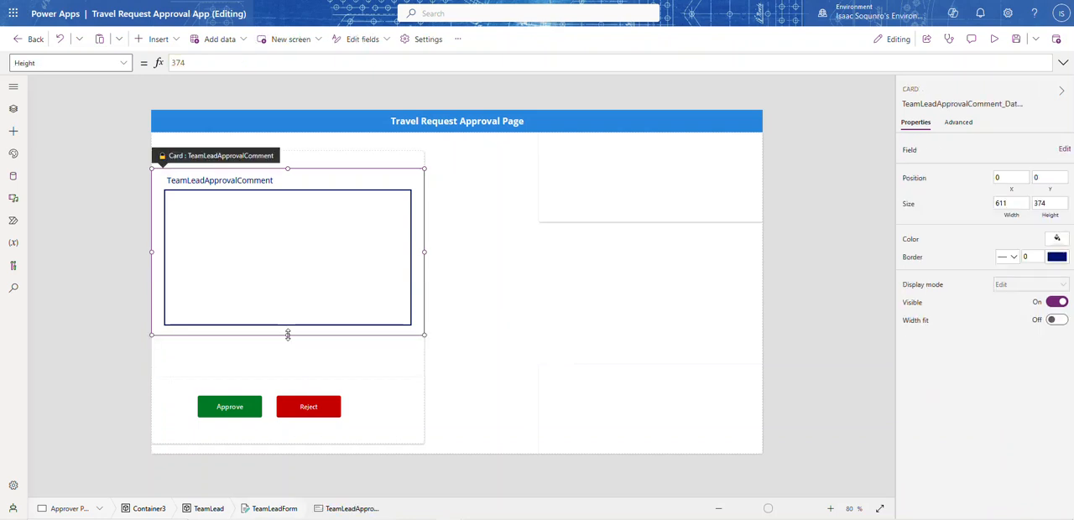
{"action": "left_click_drag", "start_coordinate": [292, 347], "coordinate": [293, 364]}
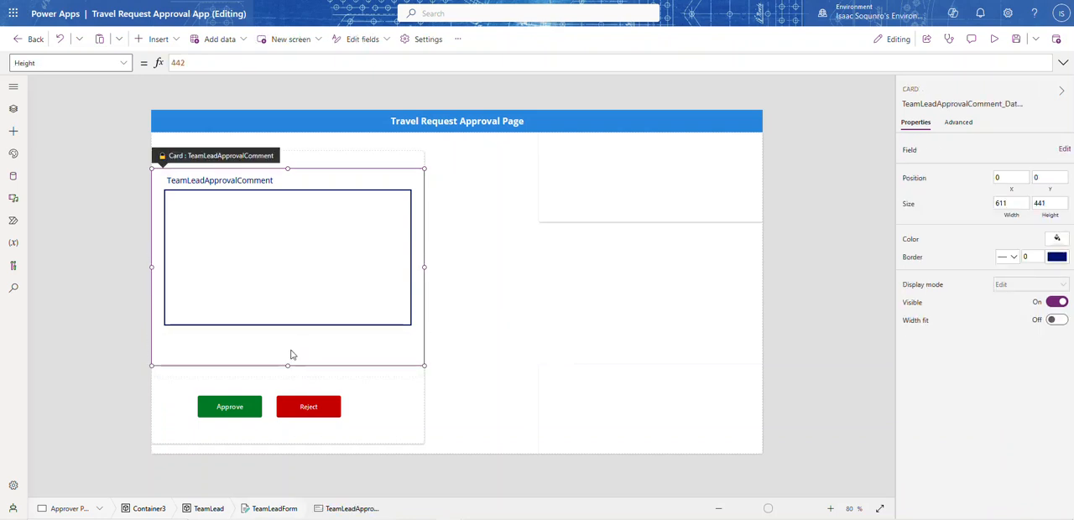
{"action": "left_click", "coordinate": [281, 309]}
{"action": "left_click_drag", "start_coordinate": [287, 325], "coordinate": [287, 359]}
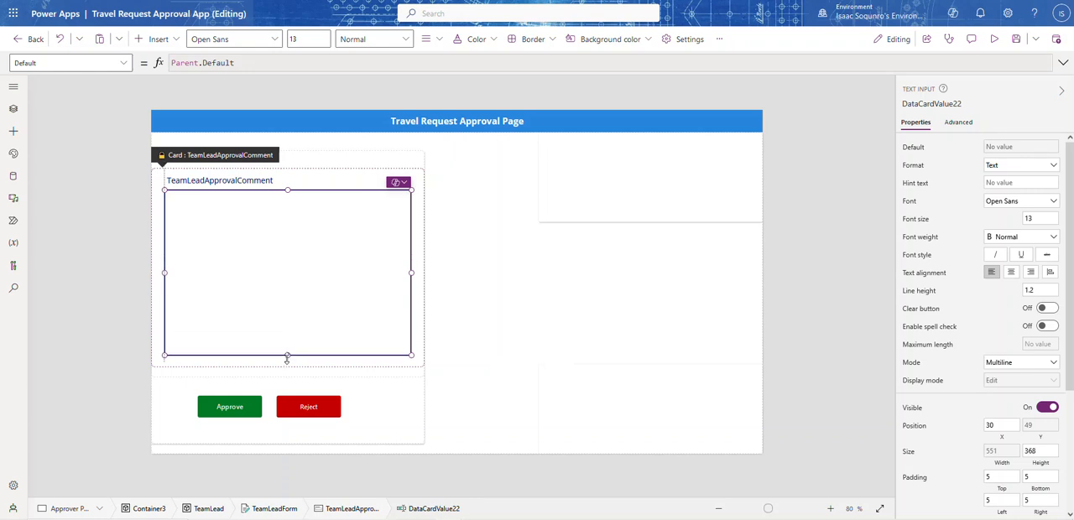
{"action": "left_click", "coordinate": [468, 349]}
Move the Approve and Reject buttons slightly upward and centre them side by side beneath the comment box
{"action": "left_click", "coordinate": [237, 407]}
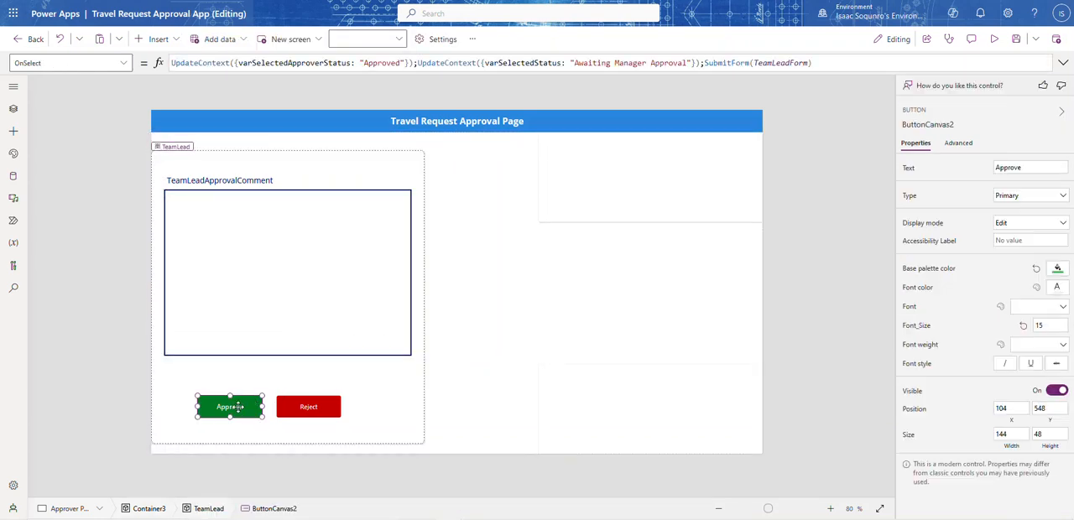
{"action": "left_click_drag", "start_coordinate": [239, 407], "coordinate": [305, 397]}
{"action": "left_click", "coordinate": [302, 408]}
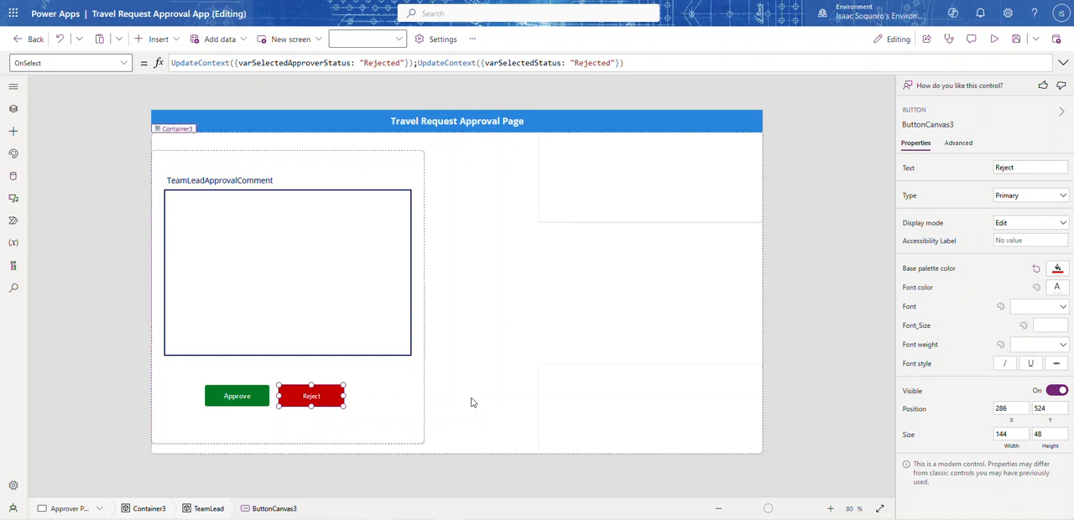
{"action": "left_click", "coordinate": [227, 400], "text": "shift"}
{"action": "left_click_drag", "start_coordinate": [226, 400], "coordinate": [245, 393]}
{"action": "left_click", "coordinate": [621, 336]}
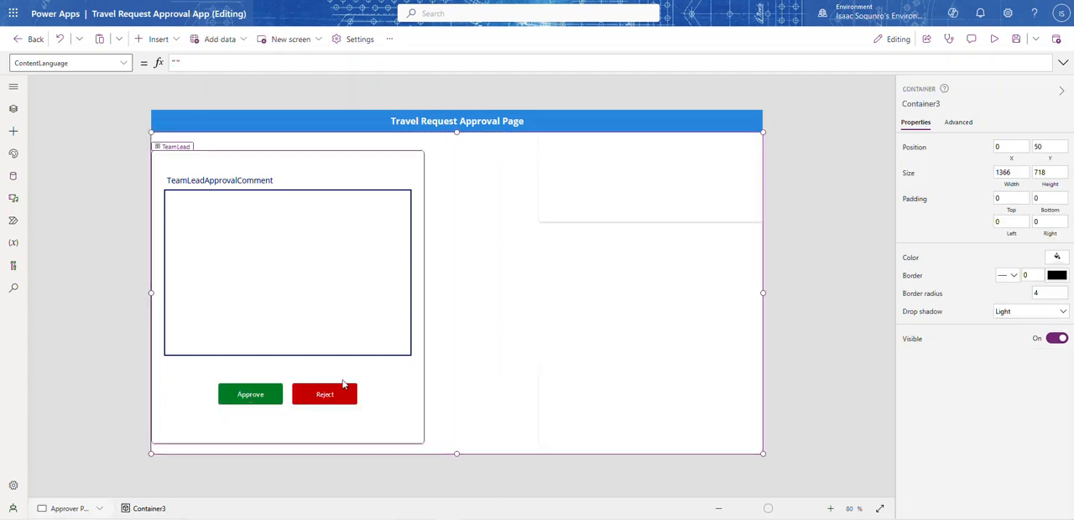
Resize the TeamLead container to start at about Y 48 and reach the lower edge of Container3, about 669 high
{"action": "left_click", "coordinate": [301, 439]}
{"action": "left_click_drag", "start_coordinate": [289, 444], "coordinate": [288, 455]}
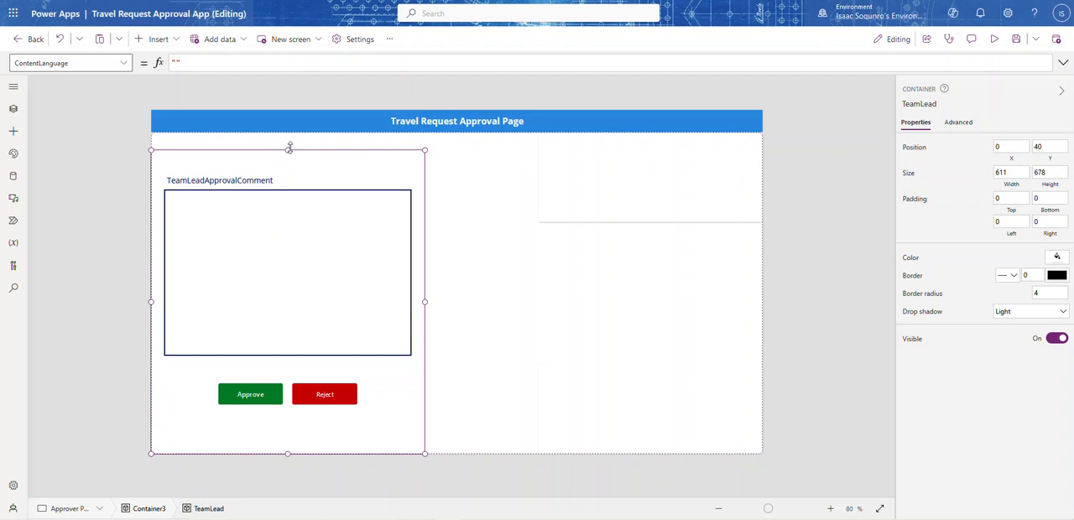
{"action": "left_click_drag", "start_coordinate": [289, 148], "coordinate": [287, 156]}
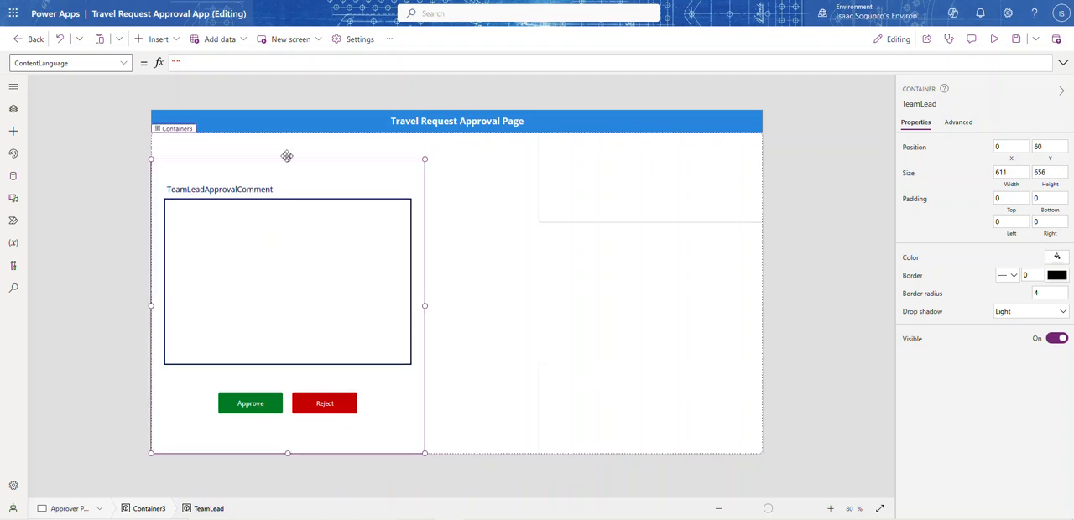
{"action": "left_click", "coordinate": [287, 156]}
{"action": "left_click", "coordinate": [294, 167]}
{"action": "left_click_drag", "start_coordinate": [288, 160], "coordinate": [289, 153]}
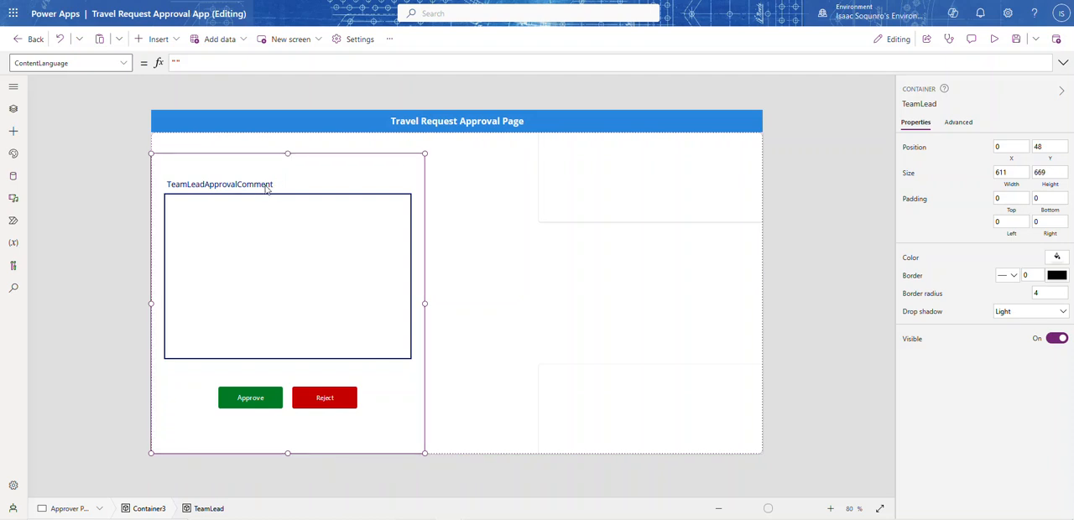
Unlock the TeamLeadApprovalComment card and set its label's Text property to "Team Lead Approval Comment"
{"action": "left_click", "coordinate": [264, 185]}
{"action": "left_click", "coordinate": [263, 185]}
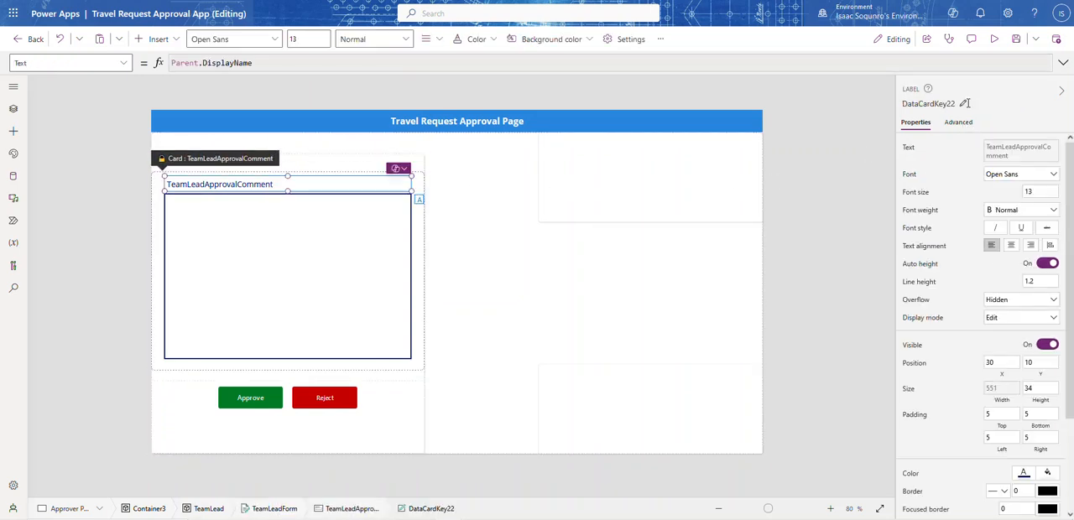
{"action": "left_click", "coordinate": [1013, 151]}
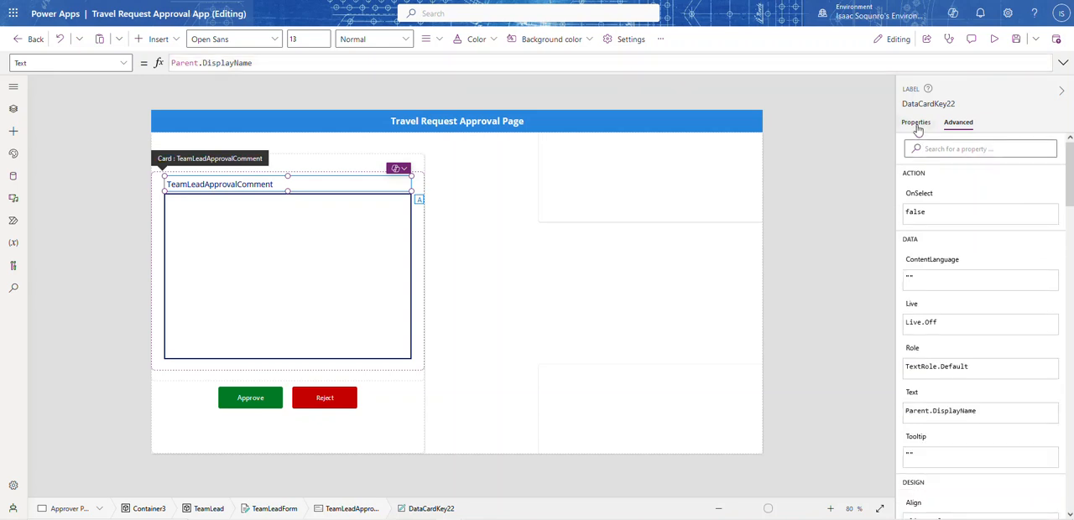
{"action": "left_click", "coordinate": [918, 126]}
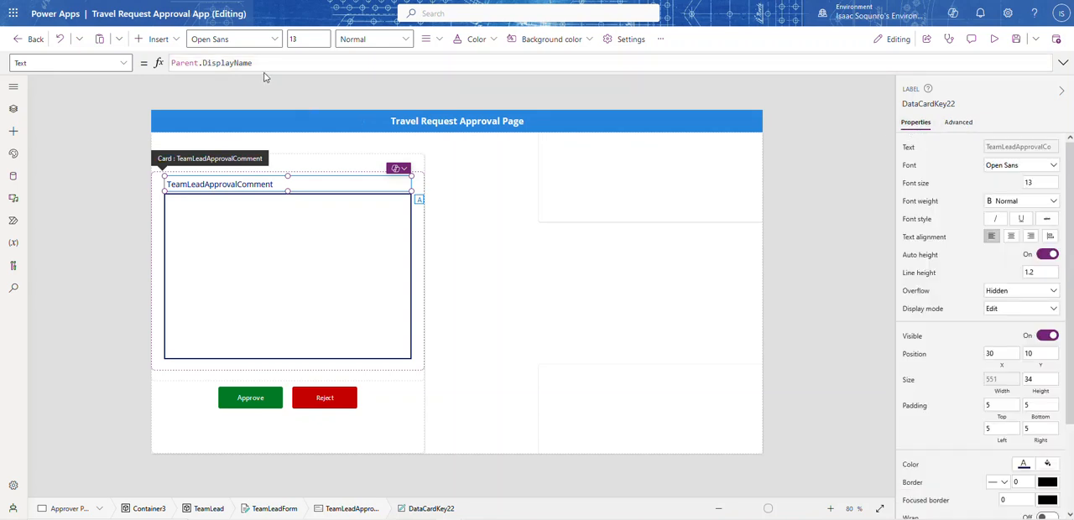
{"action": "left_click_drag", "start_coordinate": [263, 63], "coordinate": [166, 64]}
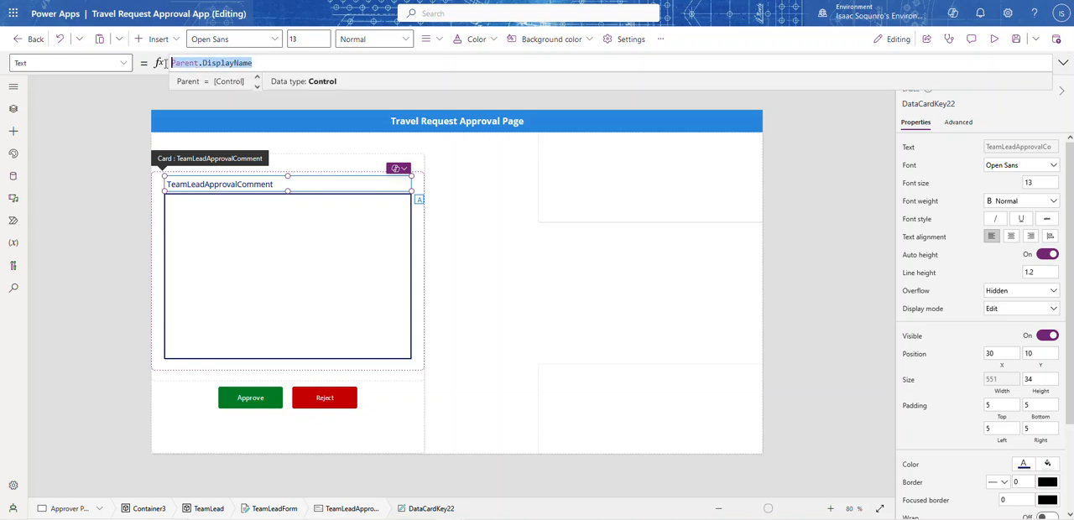
{"action": "type", "text": "\"Team Lead"}
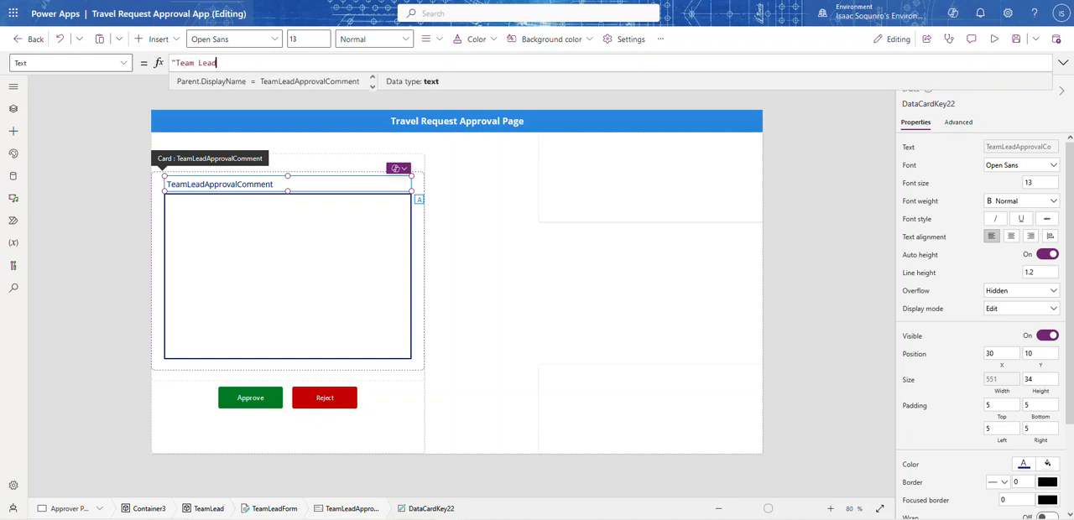
{"action": "type", "text": " Approval Comment"}
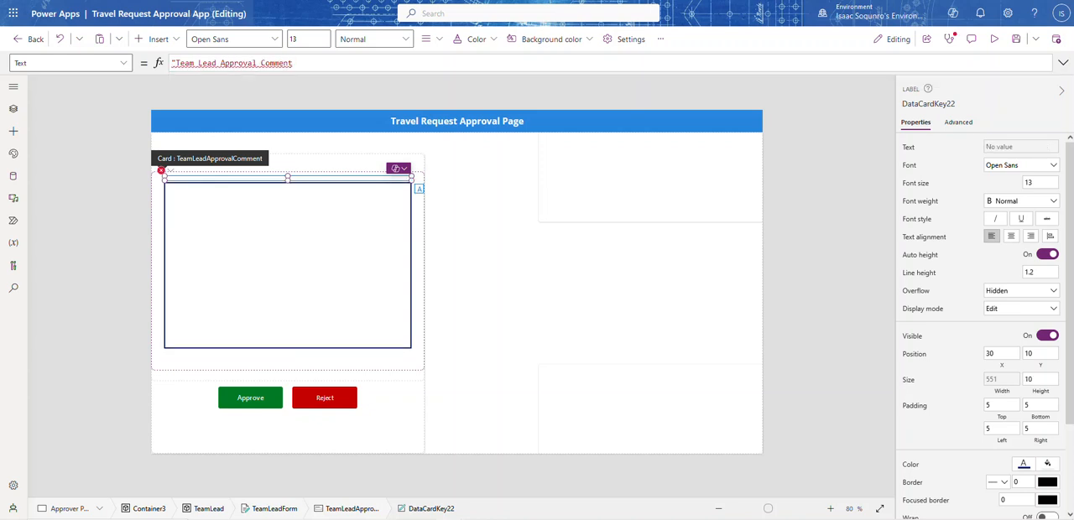
{"action": "type", "text": "\""}
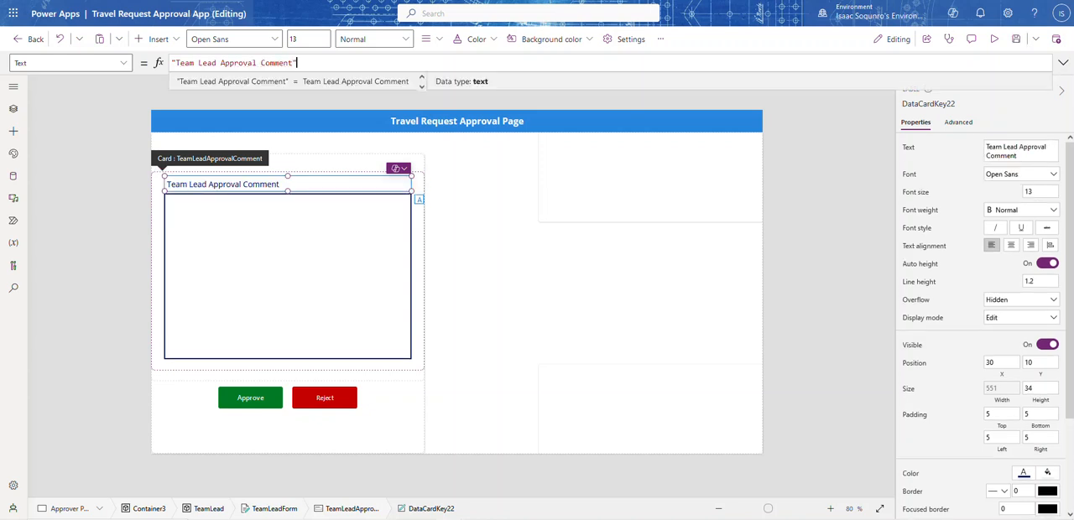
Make the TeamLeadApprovalComment card's label bold and set its font size to 15
{"action": "left_click", "coordinate": [1015, 211]}
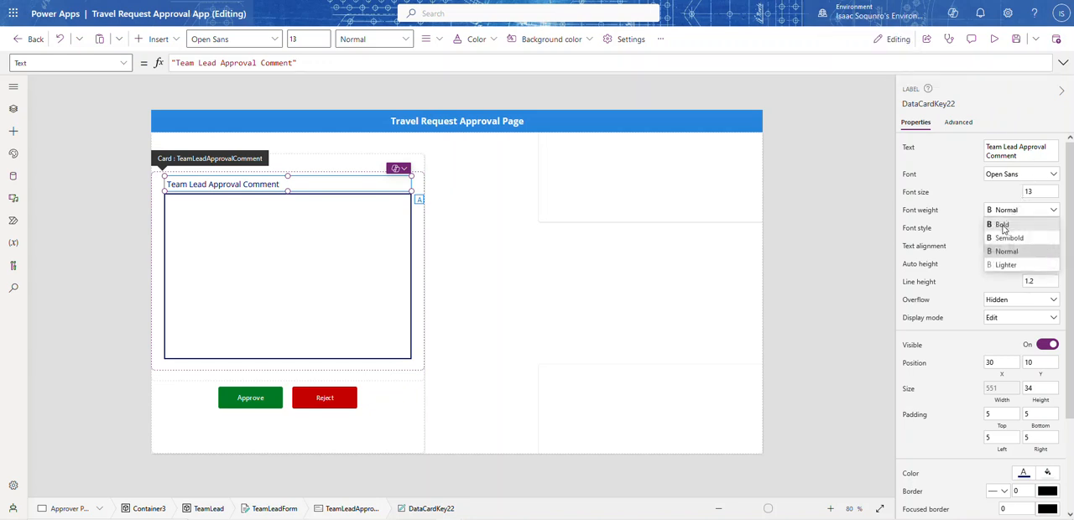
{"action": "left_click", "coordinate": [1004, 227]}
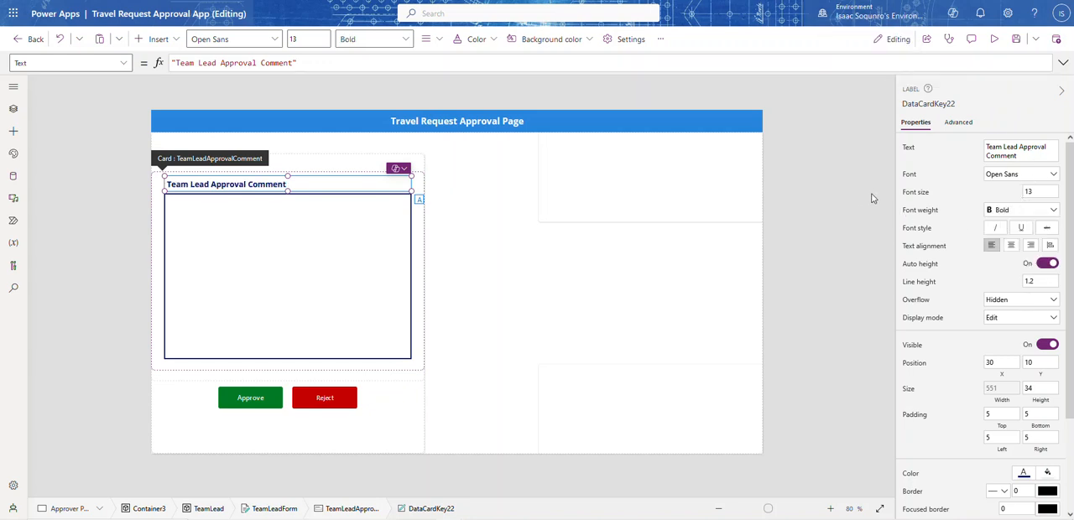
{"action": "left_click", "coordinate": [963, 191]}
{"action": "type", "text": "15"}
{"action": "left_click", "coordinate": [977, 195]}
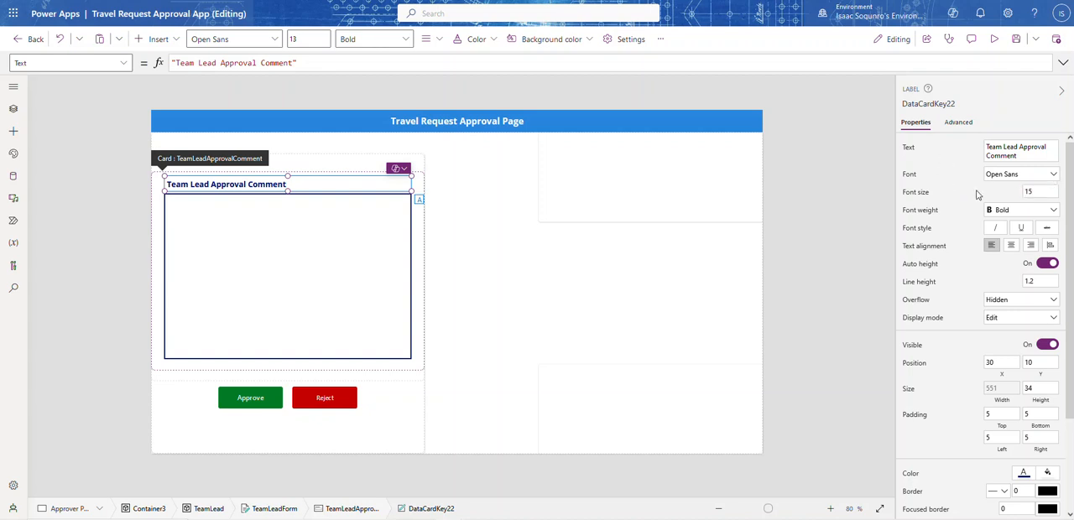
{"action": "left_click", "coordinate": [822, 238]}
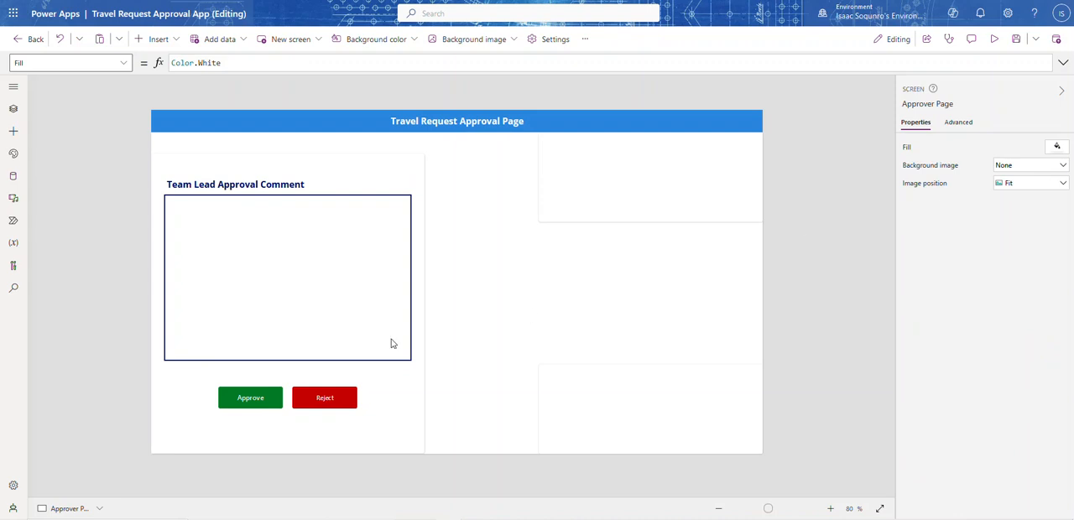
{"action": "left_click", "coordinate": [322, 339]}
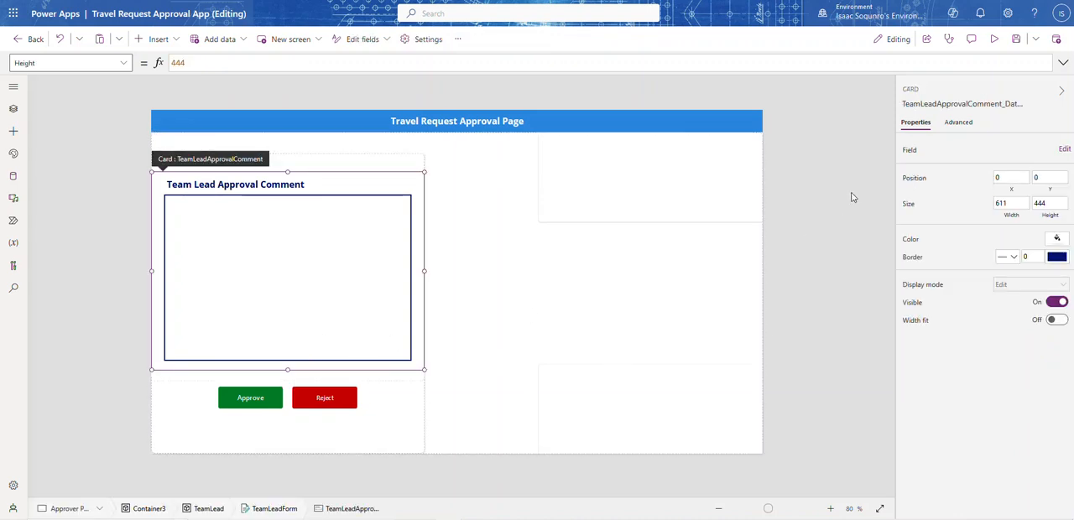
{"action": "left_click", "coordinate": [849, 250]}
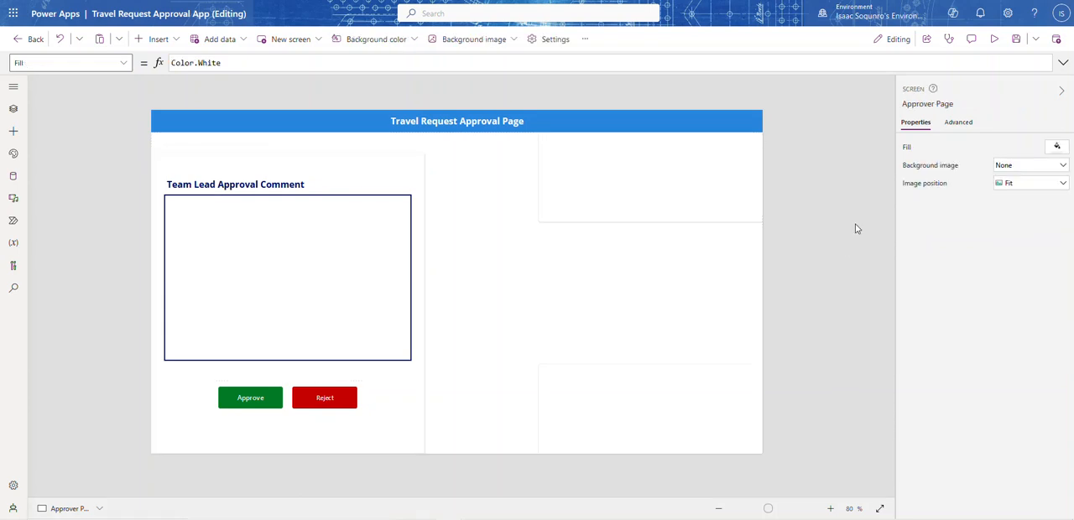
{"action": "left_click", "coordinate": [169, 40]}
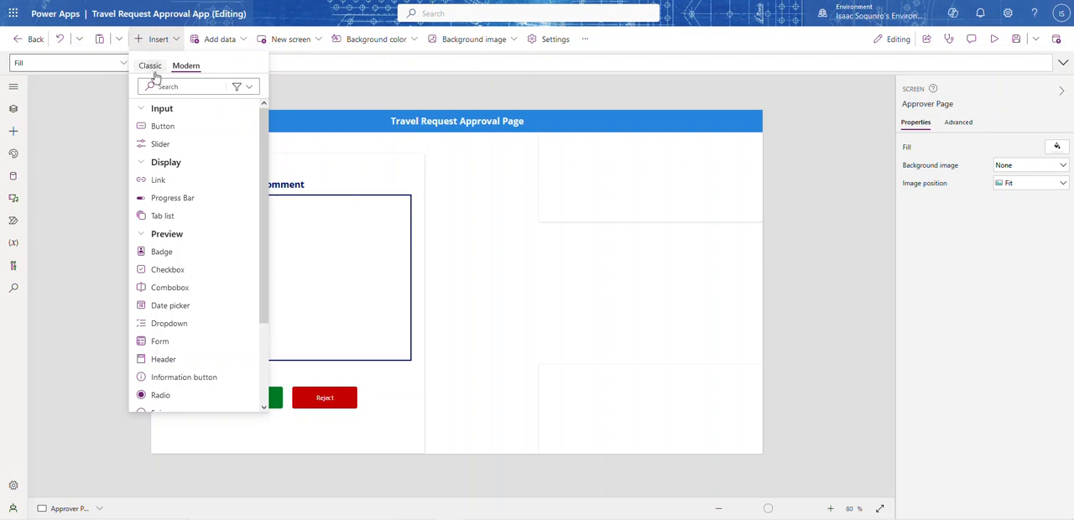
{"action": "left_click", "coordinate": [150, 65]}
{"action": "left_click", "coordinate": [166, 126]}
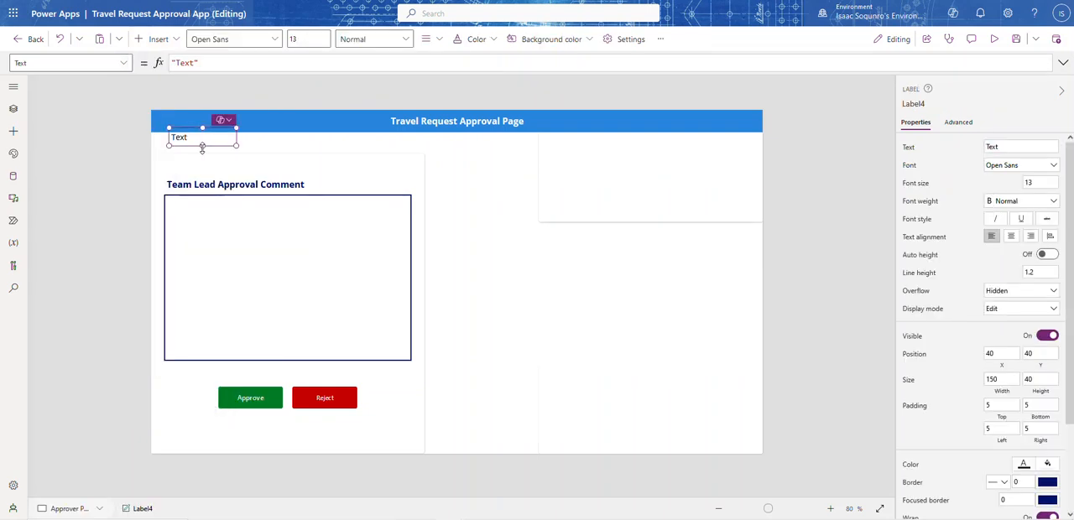
{"action": "left_click_drag", "start_coordinate": [191, 144], "coordinate": [185, 158]}
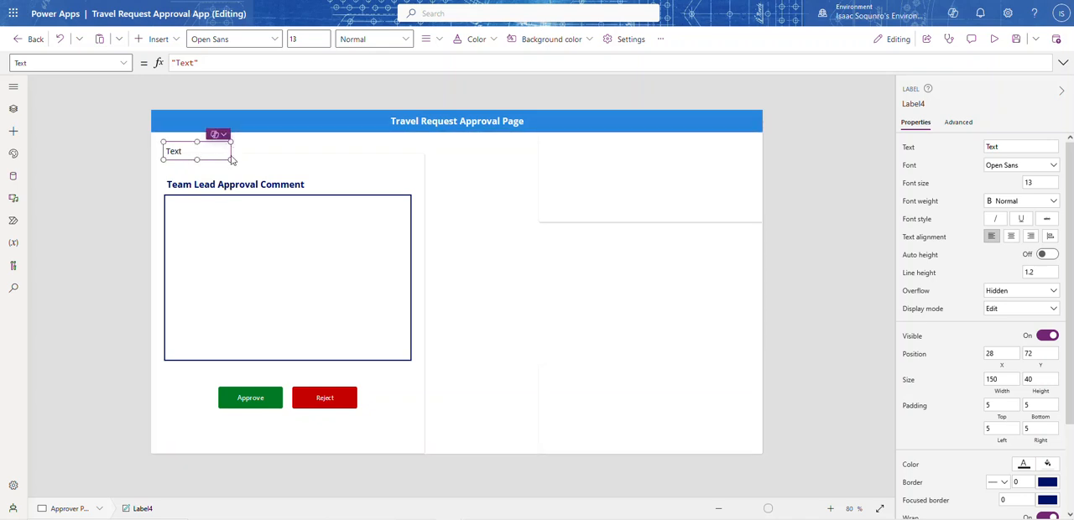
{"action": "left_click_drag", "start_coordinate": [232, 160], "coordinate": [408, 167]}
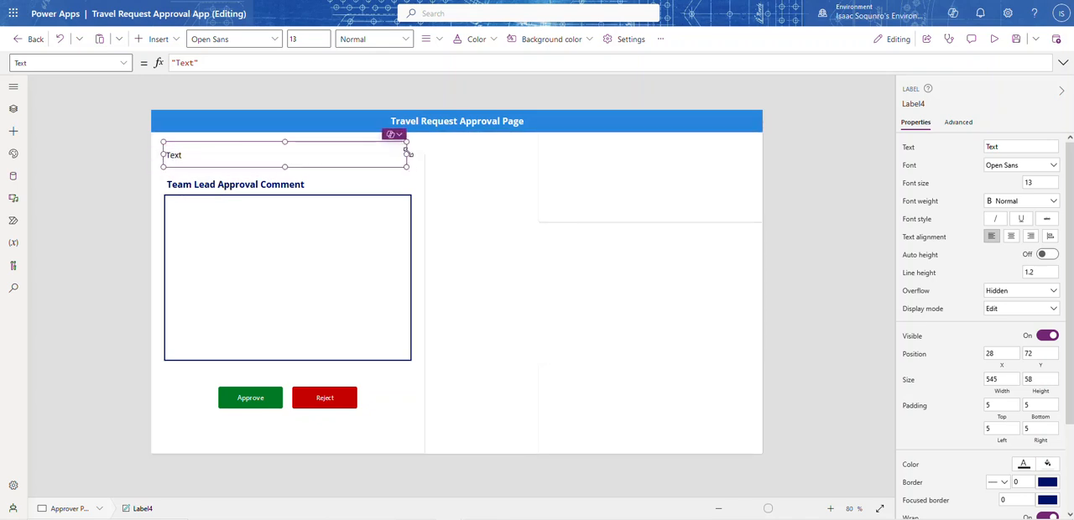
{"action": "left_click", "coordinate": [418, 181]}
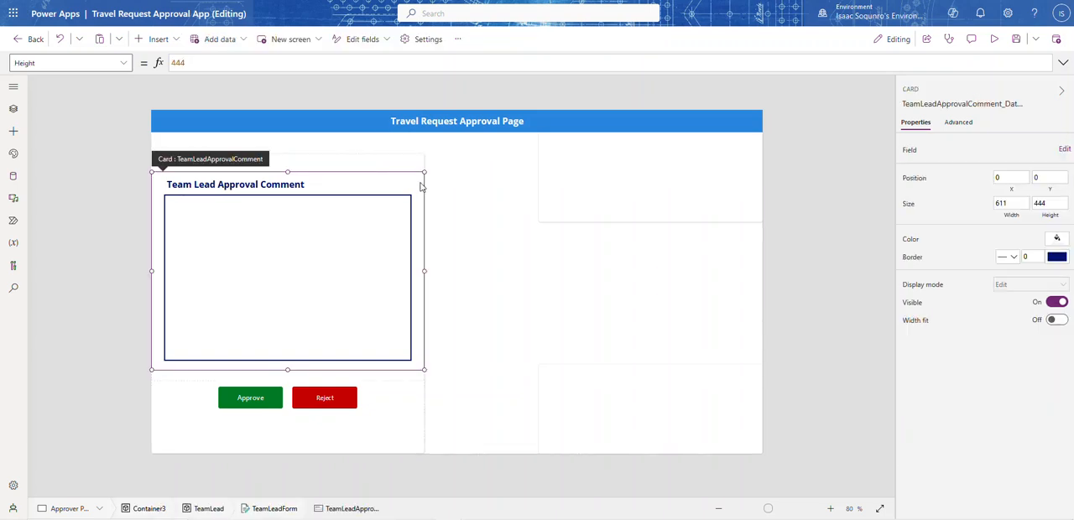
{"action": "left_click", "coordinate": [324, 149]}
{"action": "left_click_drag", "start_coordinate": [312, 149], "coordinate": [561, 185]}
{"action": "key", "text": "Delete"}
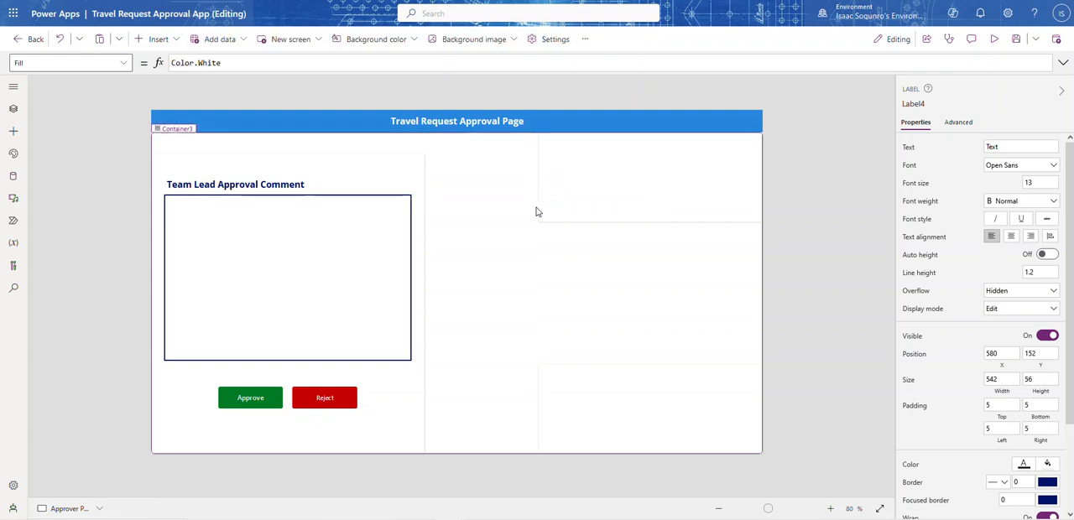
Move the comment text input up to Y 47 so it sits directly beneath the card's label
{"action": "left_click", "coordinate": [328, 209]}
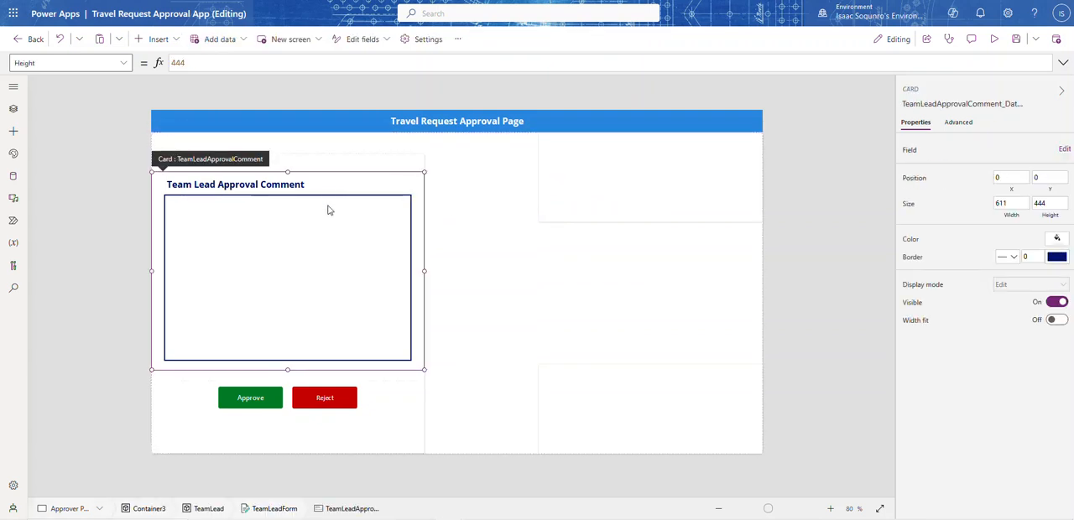
{"action": "left_click", "coordinate": [328, 211]}
{"action": "mouse_move", "coordinate": [323, 198]}
{"action": "left_mouse_down"}
{"action": "mouse_move", "coordinate": [324, 208]}
{"action": "mouse_move", "coordinate": [327, 192]}
{"action": "left_mouse_up"}
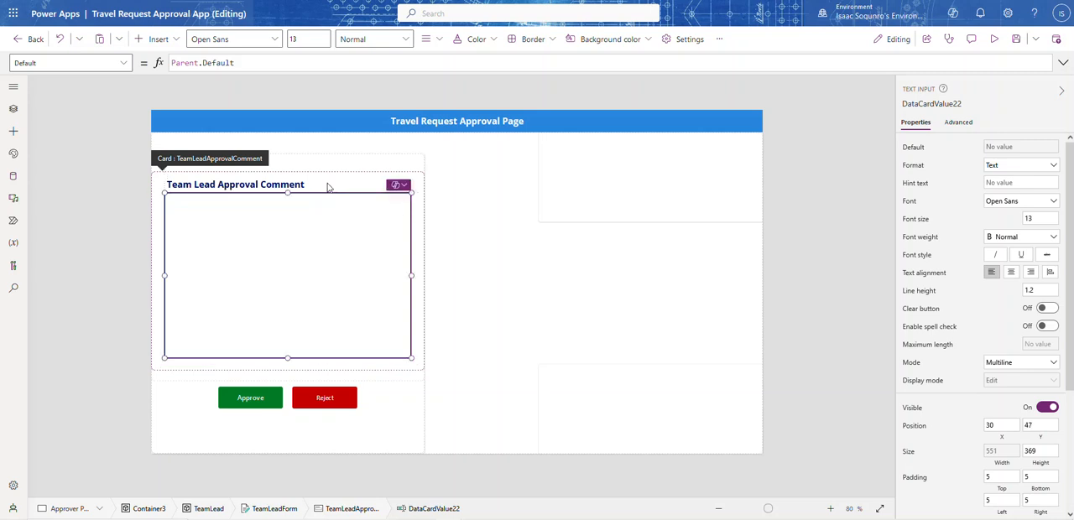
{"action": "left_click", "coordinate": [332, 177]}
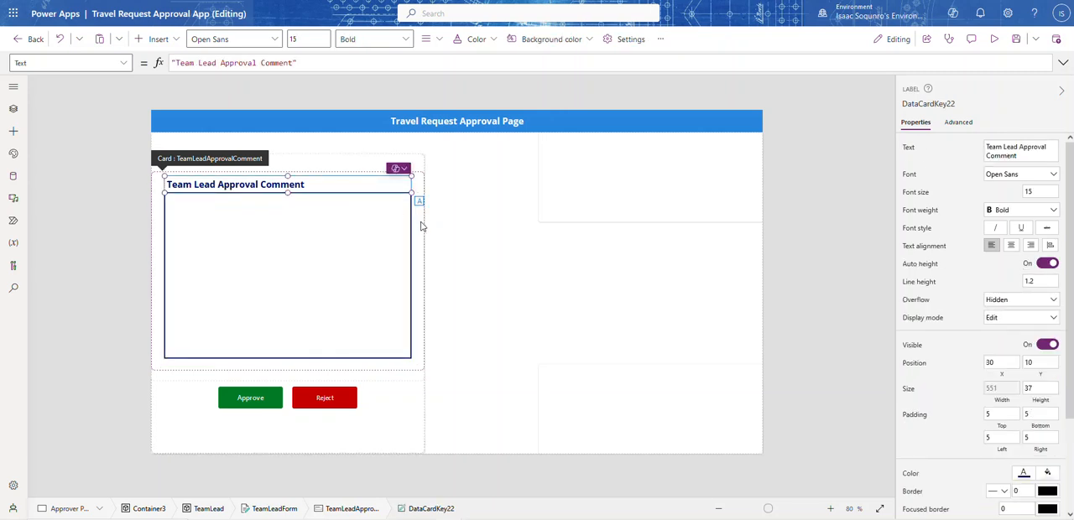
{"action": "left_click", "coordinate": [377, 277]}
Select TeamLeadForm and move it down to Y 76 inside the TeamLead container
{"action": "left_click", "coordinate": [12, 86]}
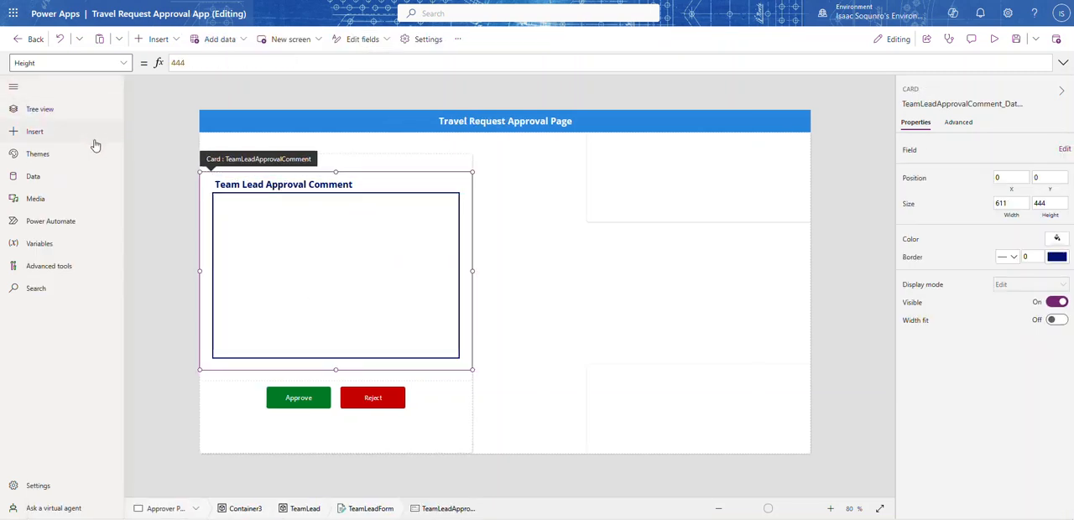
{"action": "left_click", "coordinate": [38, 110]}
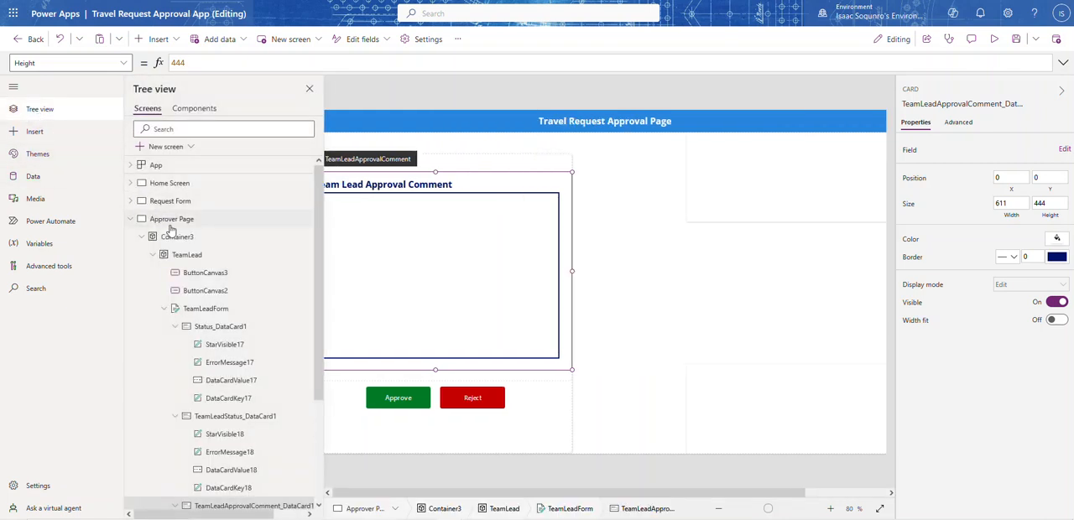
{"action": "left_click", "coordinate": [208, 309]}
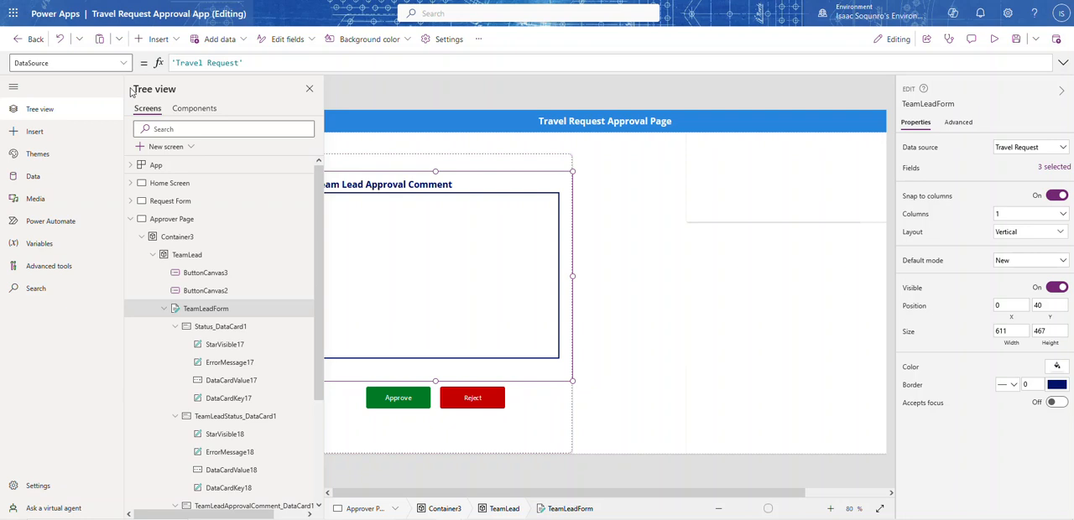
{"action": "left_click", "coordinate": [308, 88]}
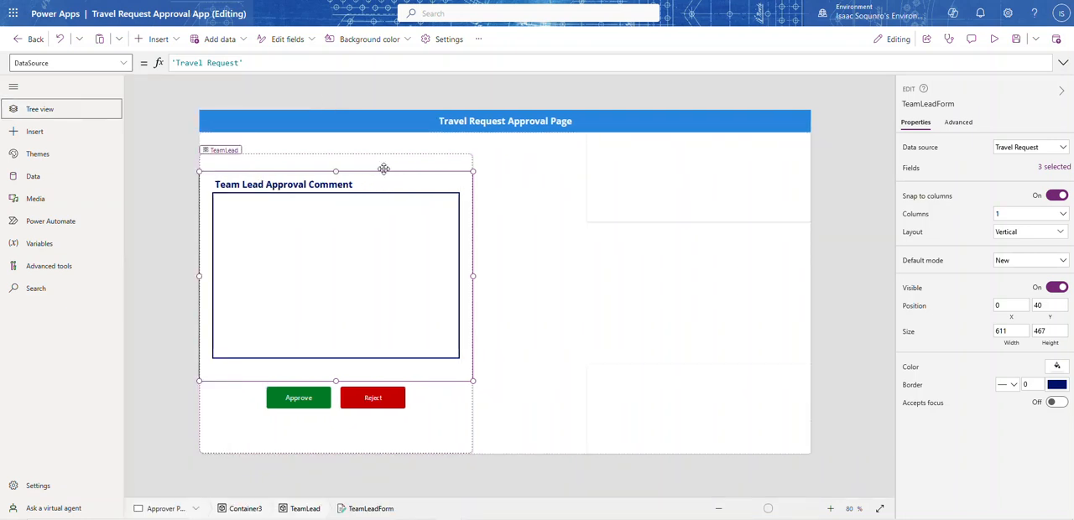
{"action": "left_click_drag", "start_coordinate": [384, 168], "coordinate": [382, 185]}
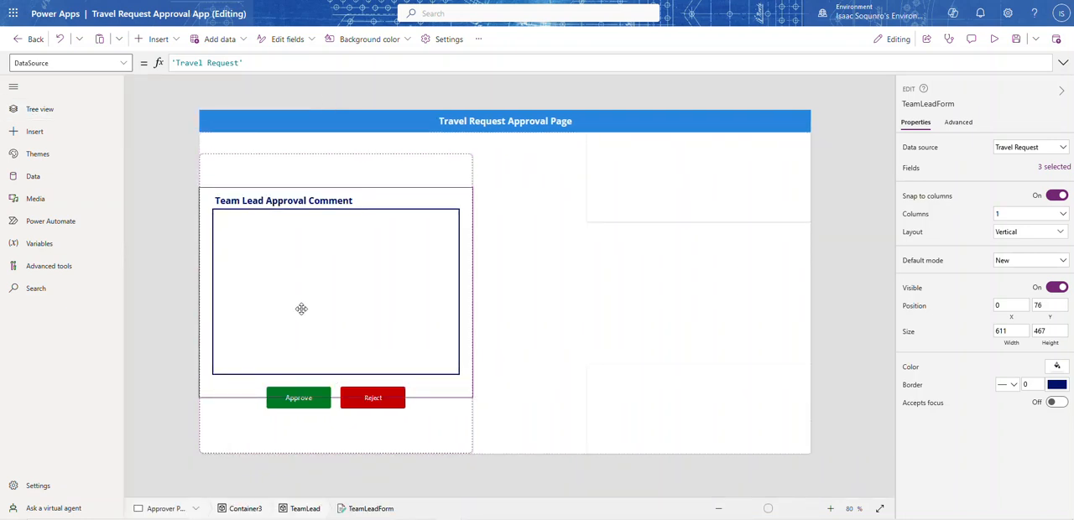
Move the Approve and Reject buttons down together to Y 566, clear of the form
{"action": "left_click", "coordinate": [301, 402]}
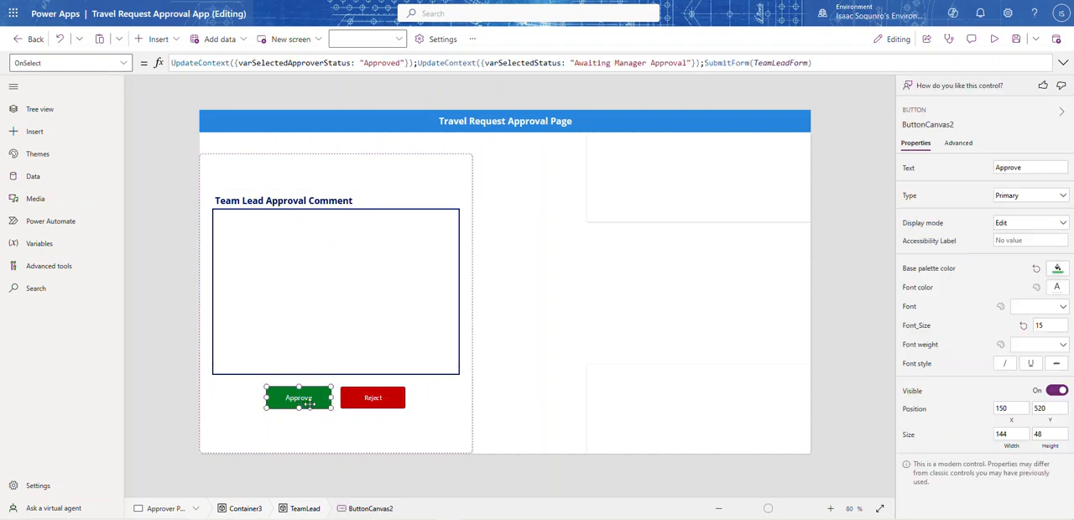
{"action": "left_click", "coordinate": [355, 401], "text": "shift"}
{"action": "left_click_drag", "start_coordinate": [355, 401], "coordinate": [360, 419]}
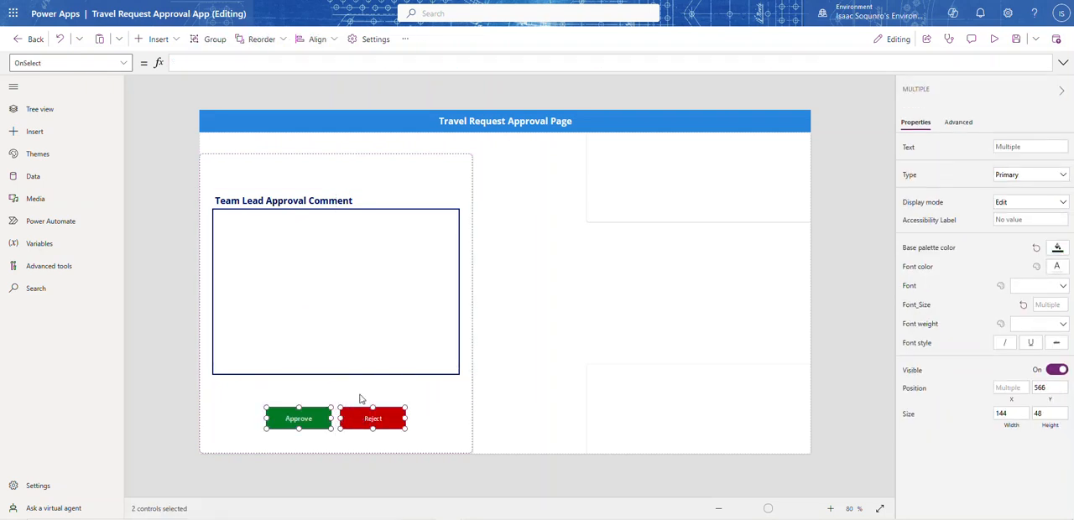
Insert a text label in the TeamLead container at X 0, Y 0 and enlarge it to about 611 by 86
{"action": "left_click", "coordinate": [315, 170]}
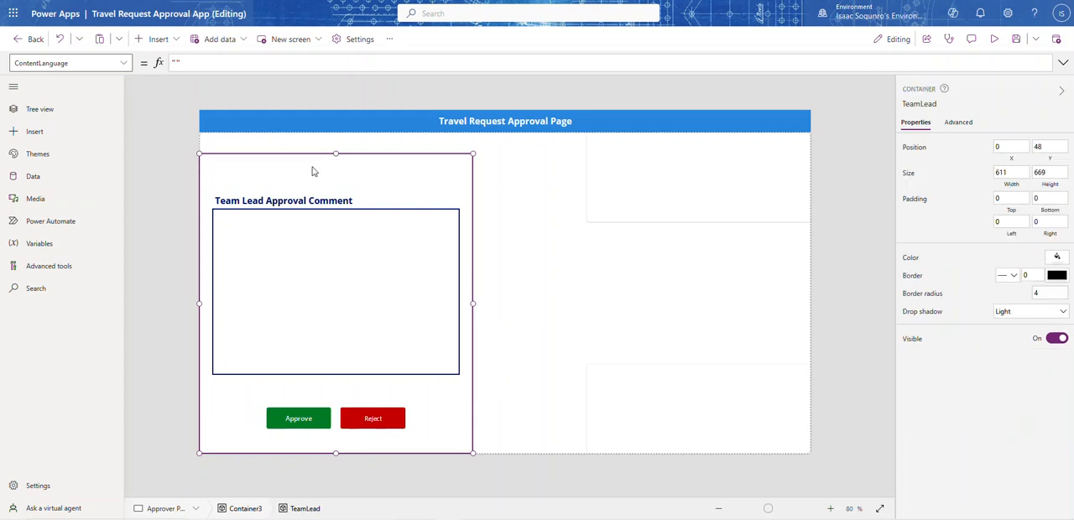
{"action": "left_click", "coordinate": [175, 41]}
{"action": "left_click", "coordinate": [160, 87]}
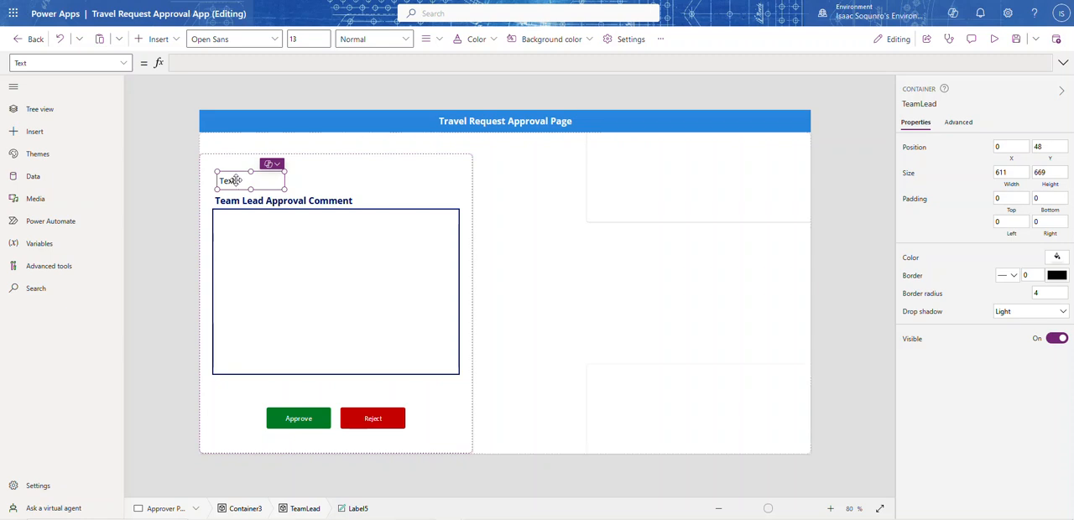
{"action": "left_click_drag", "start_coordinate": [240, 178], "coordinate": [224, 154]}
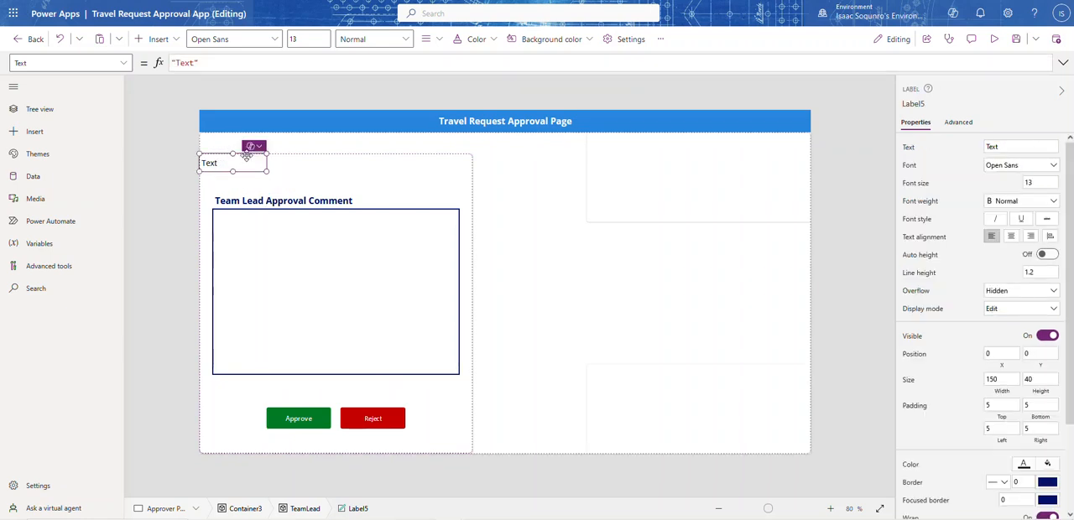
{"action": "left_click_drag", "start_coordinate": [292, 172], "coordinate": [498, 197]}
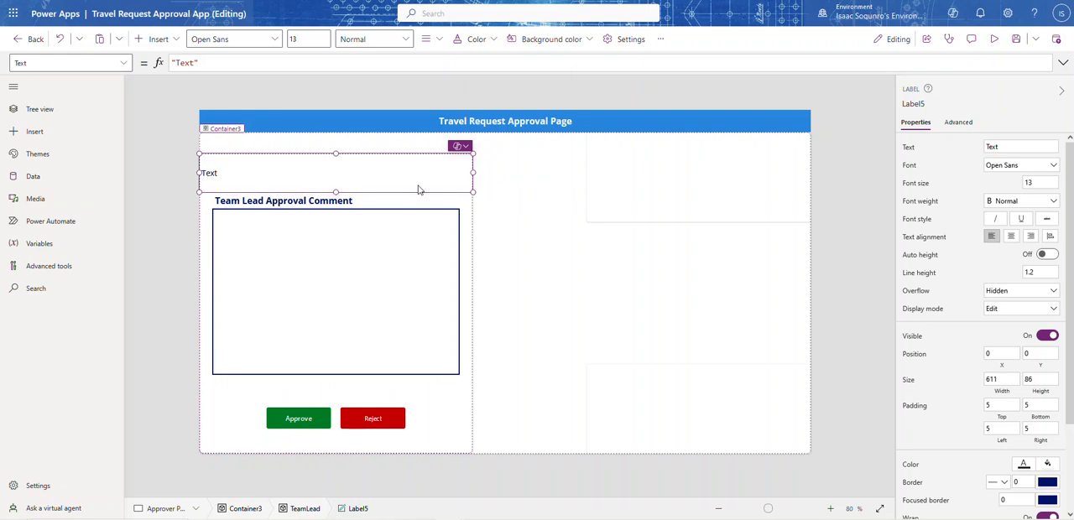
Set the new label's text to "Please provide comments." and centre-align it
{"action": "double_click", "coordinate": [191, 63]}
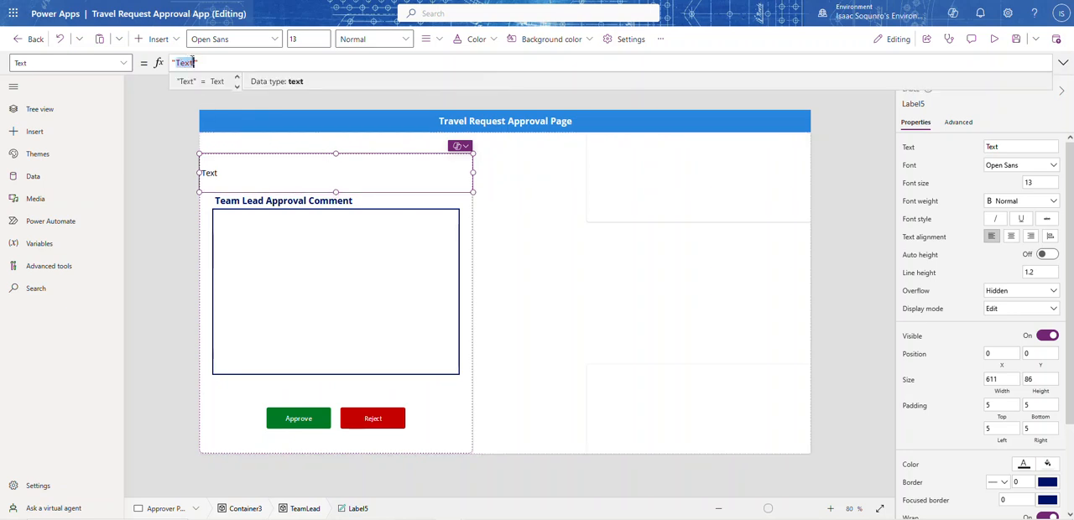
{"action": "type", "text": "Ple"}
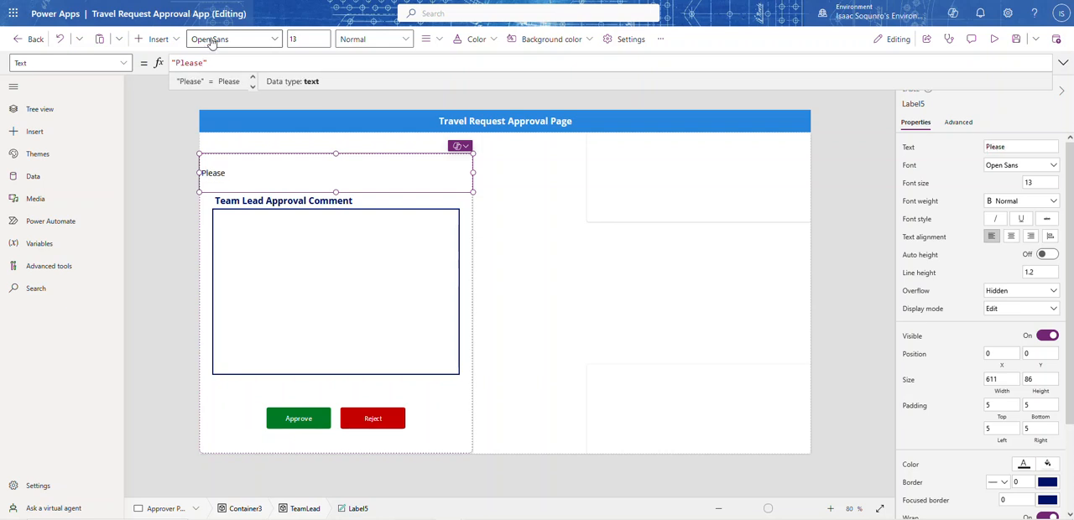
{"action": "type", "text": "ase"}
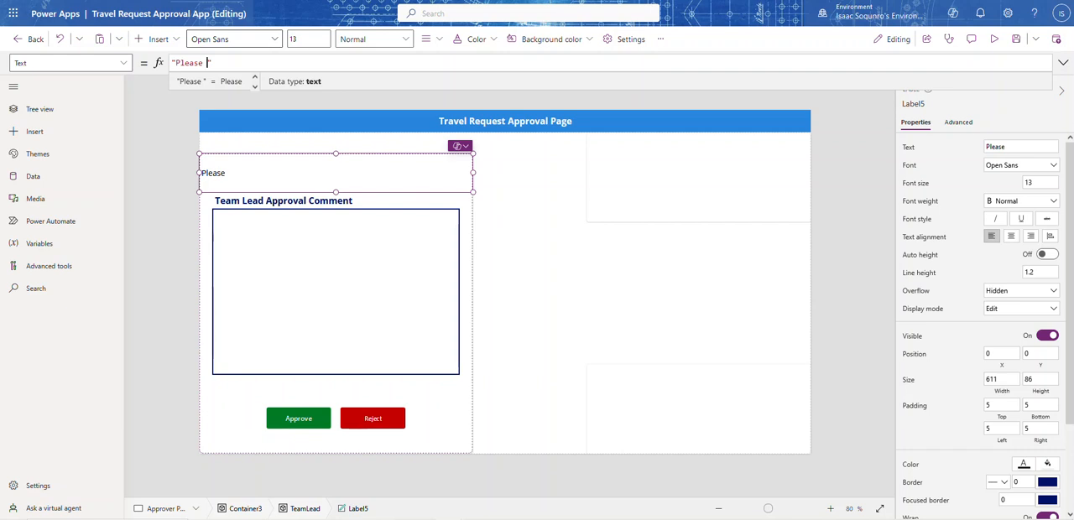
{"action": "type", "text": "provide comments."}
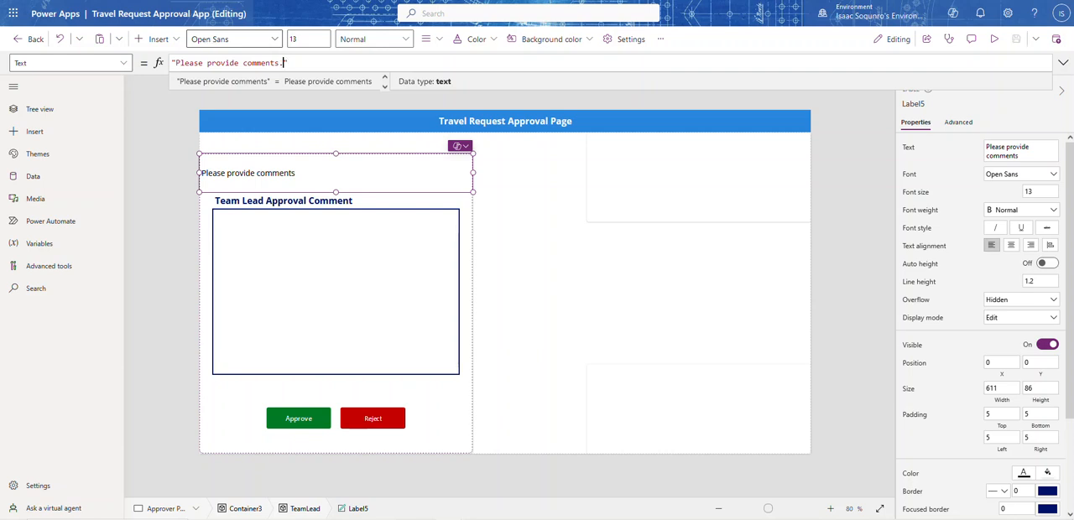
{"action": "left_click", "coordinate": [1009, 245]}
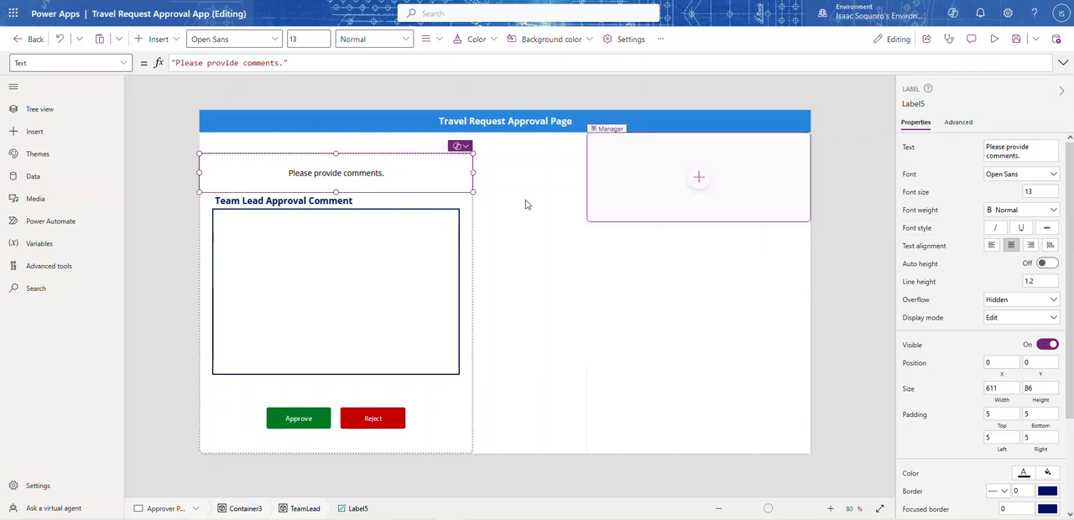
{"action": "left_click", "coordinate": [508, 317]}
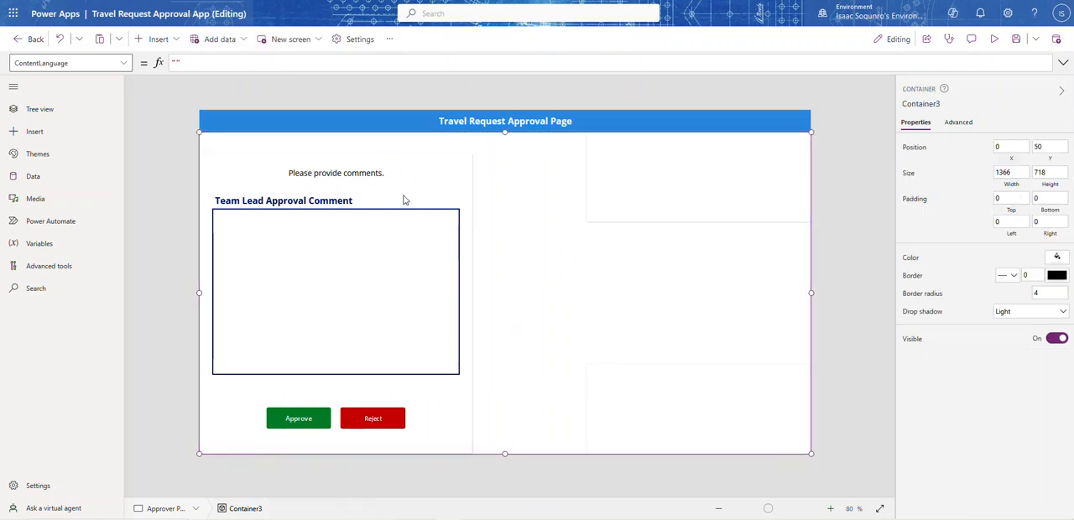
Make the "Please provide comments." label bold with a font size of 25
{"action": "left_click", "coordinate": [372, 172]}
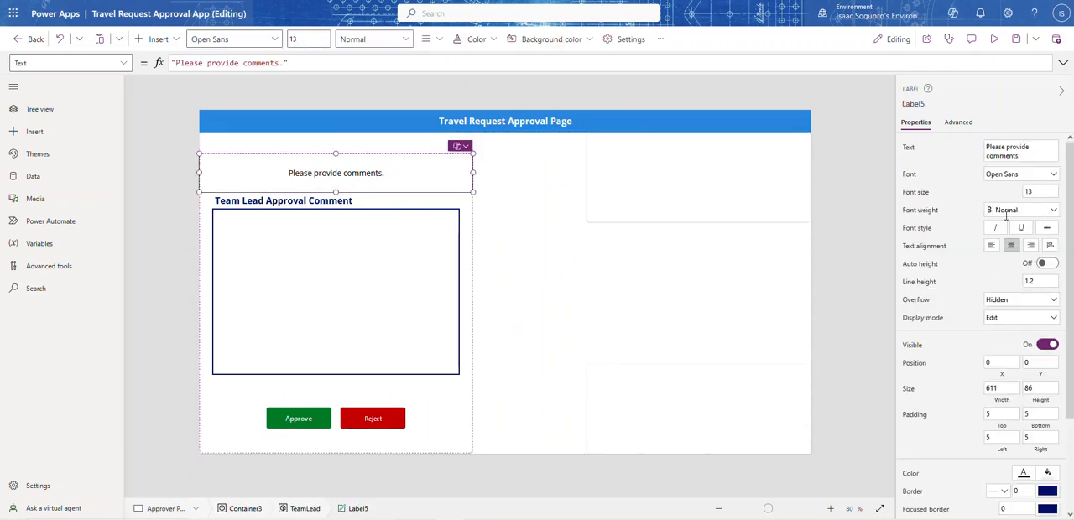
{"action": "left_click", "coordinate": [1048, 211]}
{"action": "left_click", "coordinate": [1039, 222]}
{"action": "left_click", "coordinate": [1038, 190]}
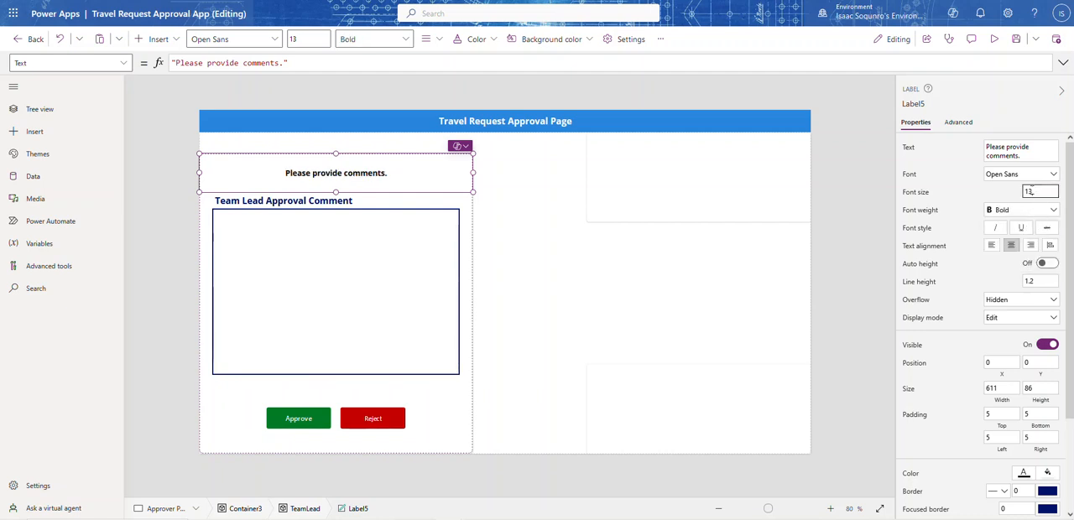
{"action": "type", "text": "25"}
{"action": "key", "text": "Return"}
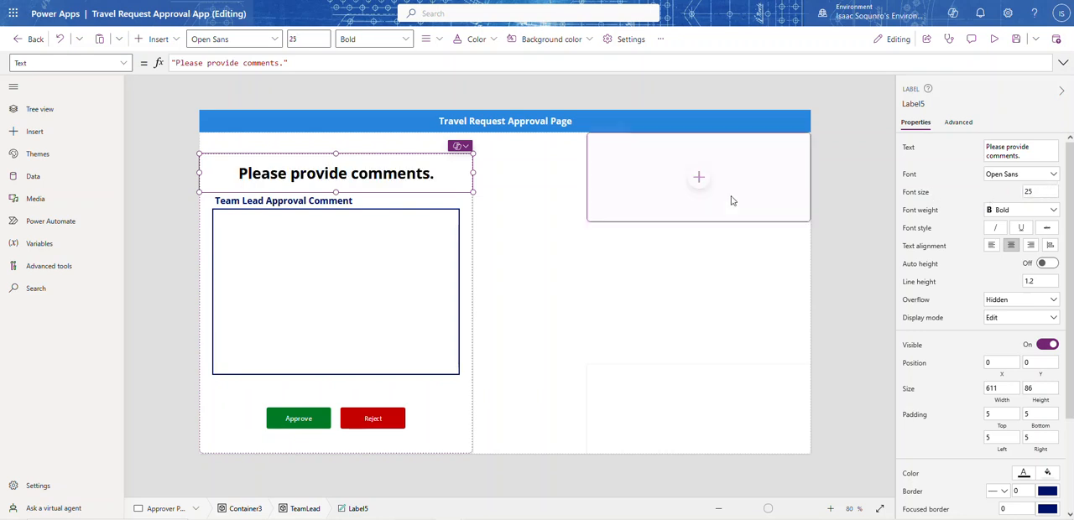
Copy the TeamLead container and delete the empty Manager and SrManager containers from the Approver Page
{"action": "left_click", "coordinate": [831, 180]}
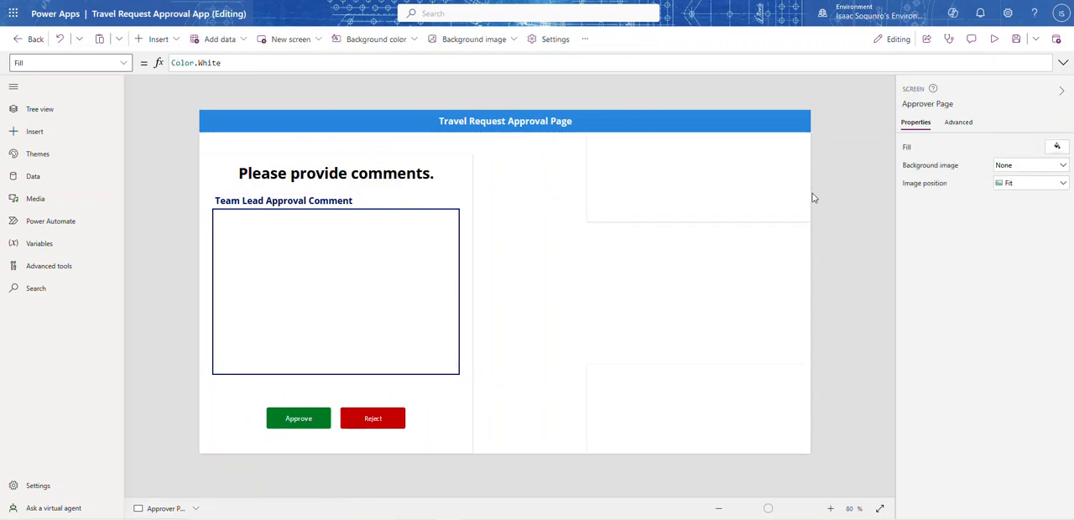
{"action": "left_click", "coordinate": [458, 451]}
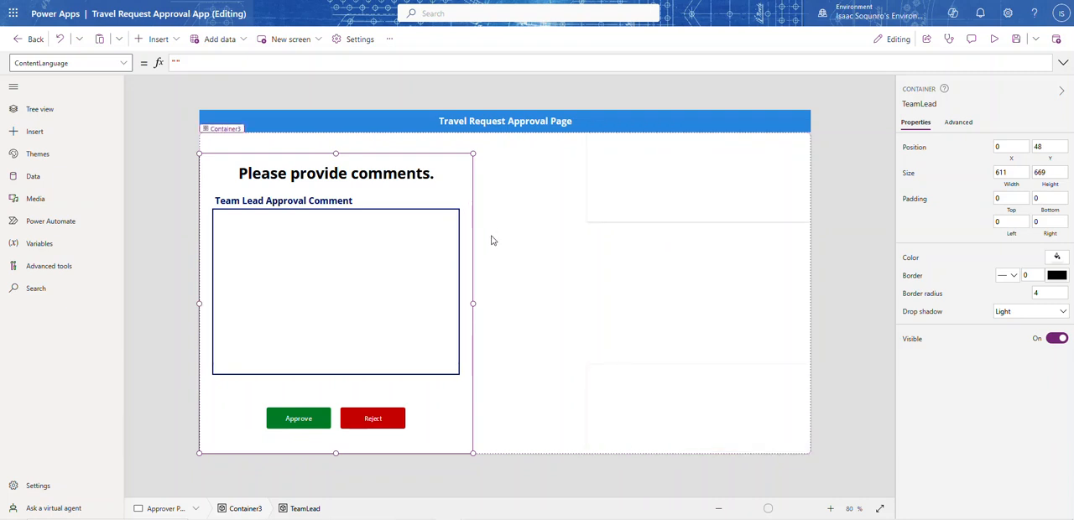
{"action": "left_click", "coordinate": [617, 213]}
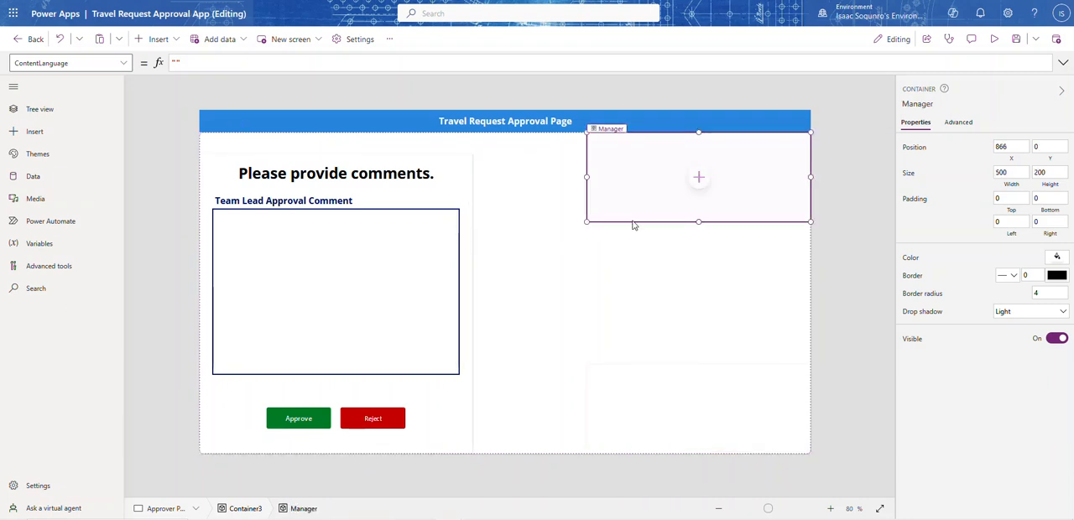
{"action": "left_click", "coordinate": [639, 230]}
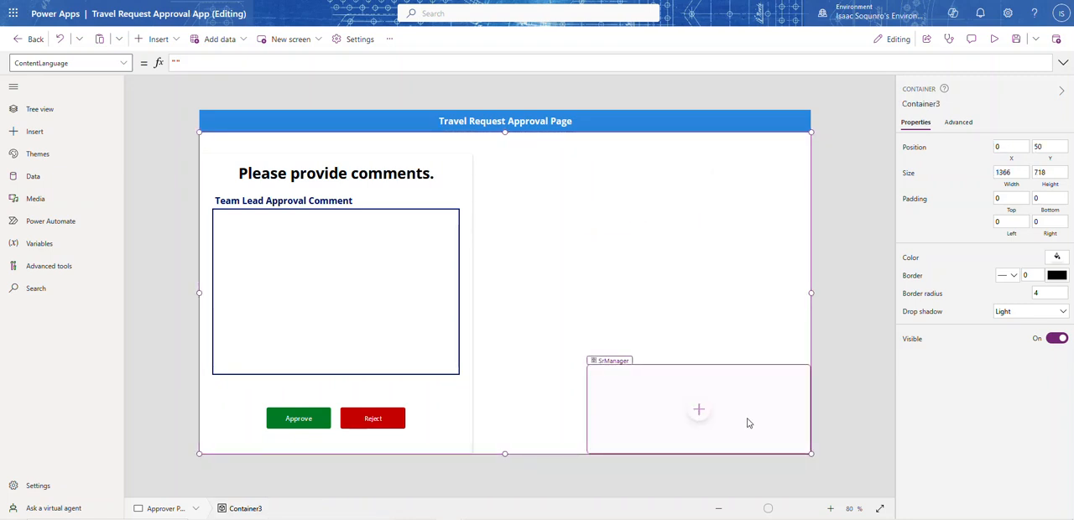
{"action": "left_click", "coordinate": [721, 364]}
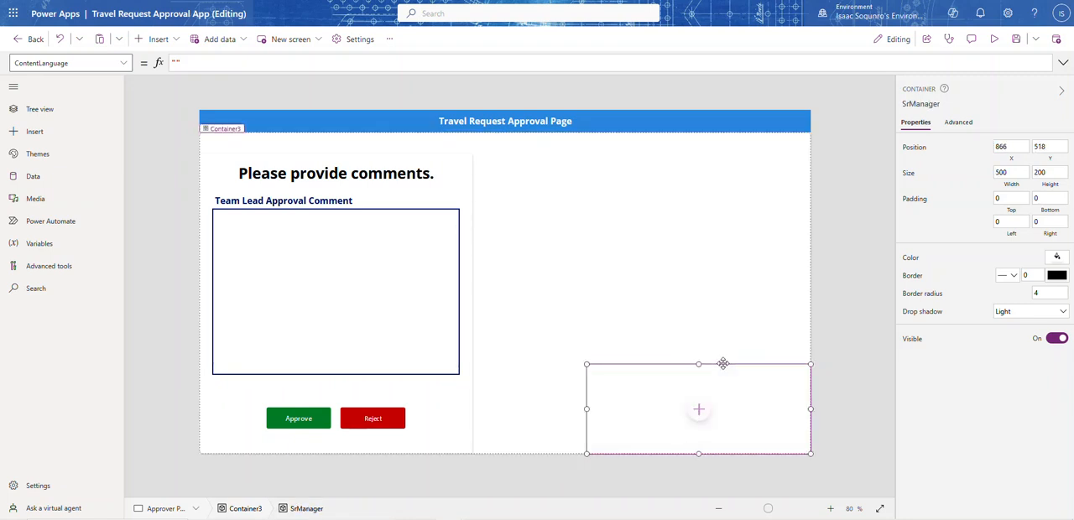
{"action": "left_click", "coordinate": [724, 367]}
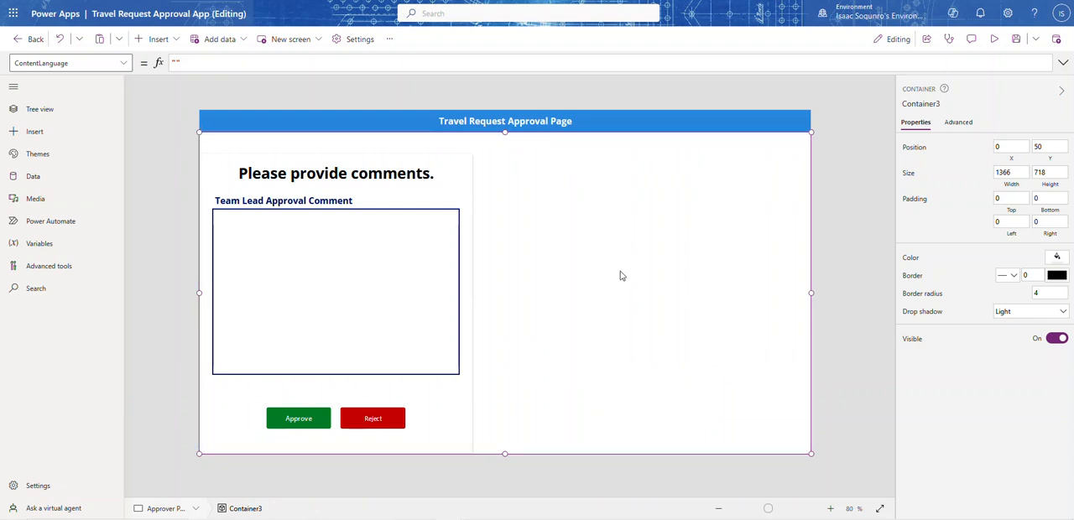
Paste the copied TeamLead container into Container3 and place it beside the original at X 637, Y 48
{"action": "key", "text": "ctrl+v"}
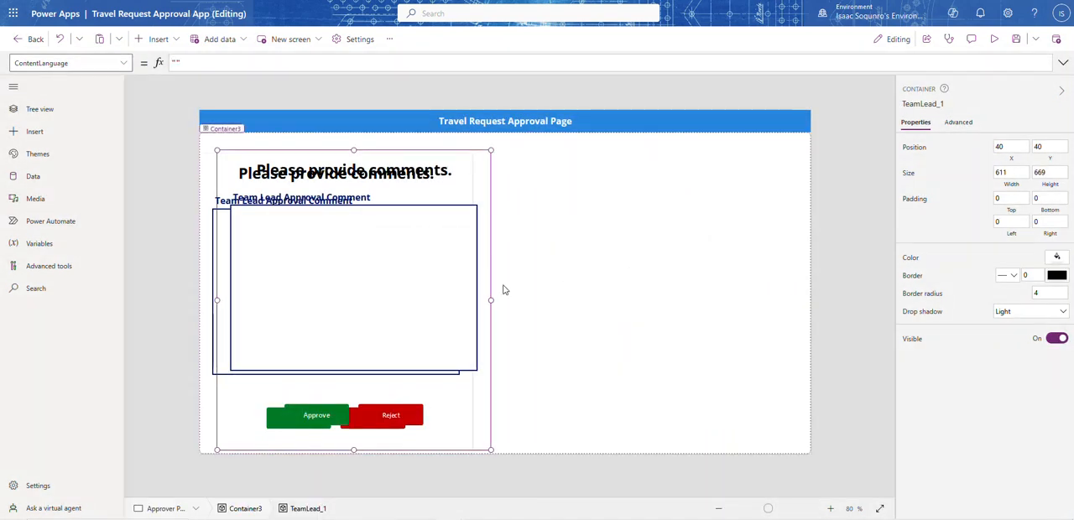
{"action": "left_click_drag", "start_coordinate": [492, 294], "coordinate": [762, 291]}
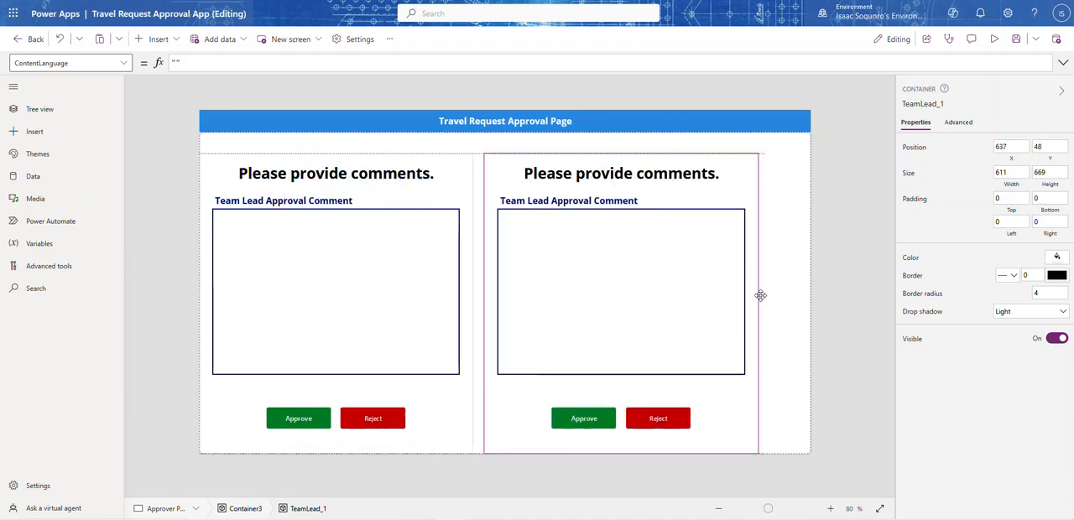
Remove the TeamLeadStatus and TeamLeadApprovalComment cards from the form in the pasted container
{"action": "left_click", "coordinate": [728, 298]}
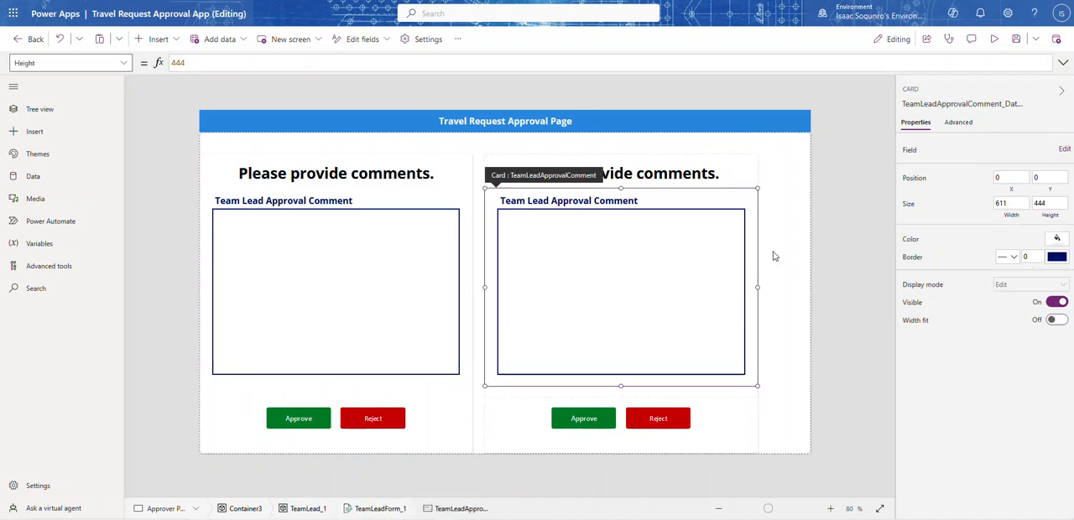
{"action": "left_click", "coordinate": [1064, 151]}
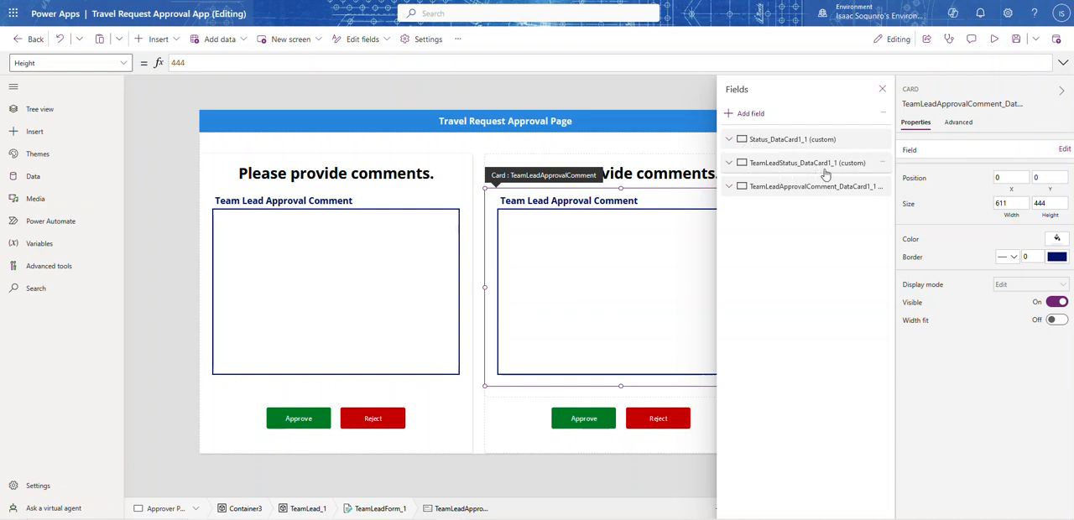
{"action": "left_click", "coordinate": [881, 163]}
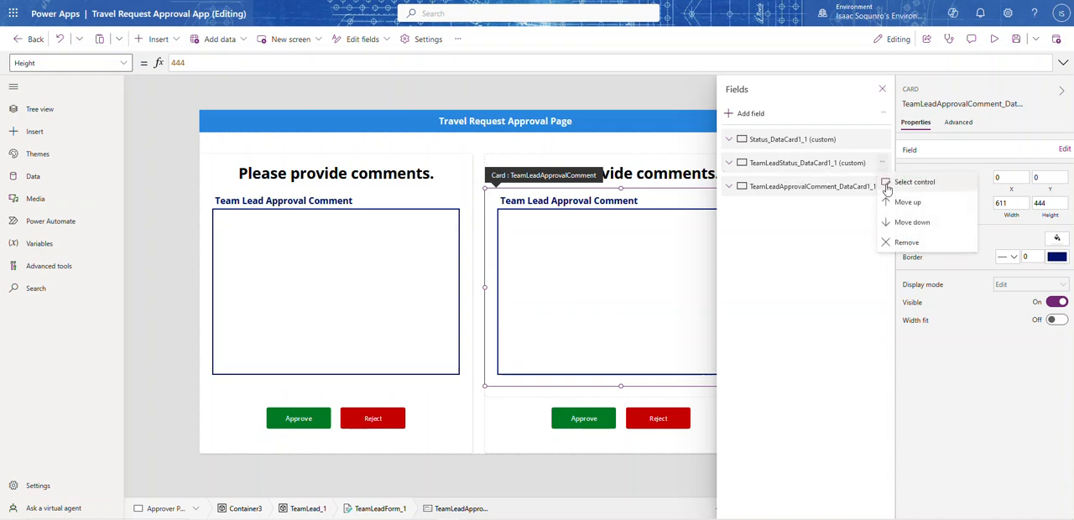
{"action": "left_click", "coordinate": [906, 243]}
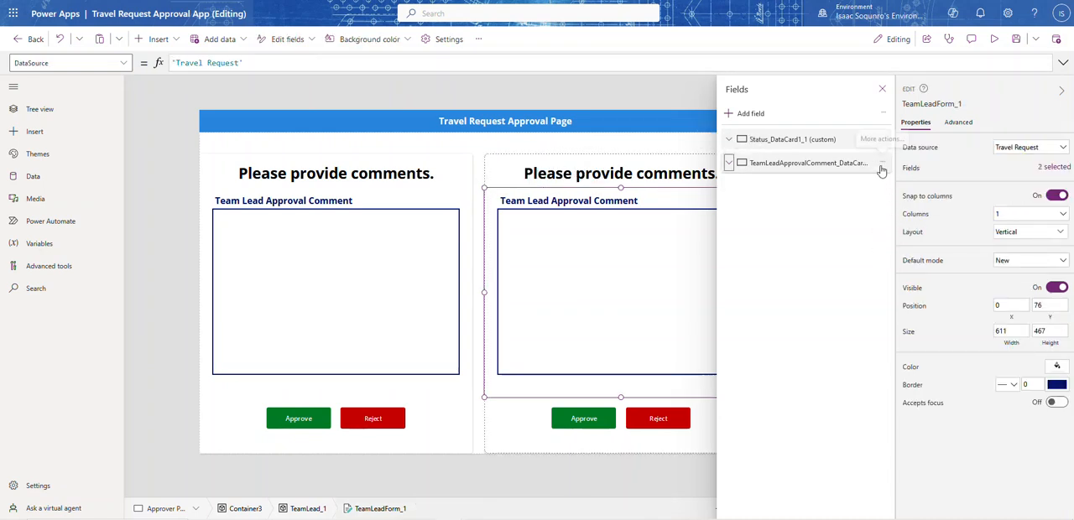
{"action": "left_click", "coordinate": [882, 164]}
{"action": "left_click", "coordinate": [890, 222]}
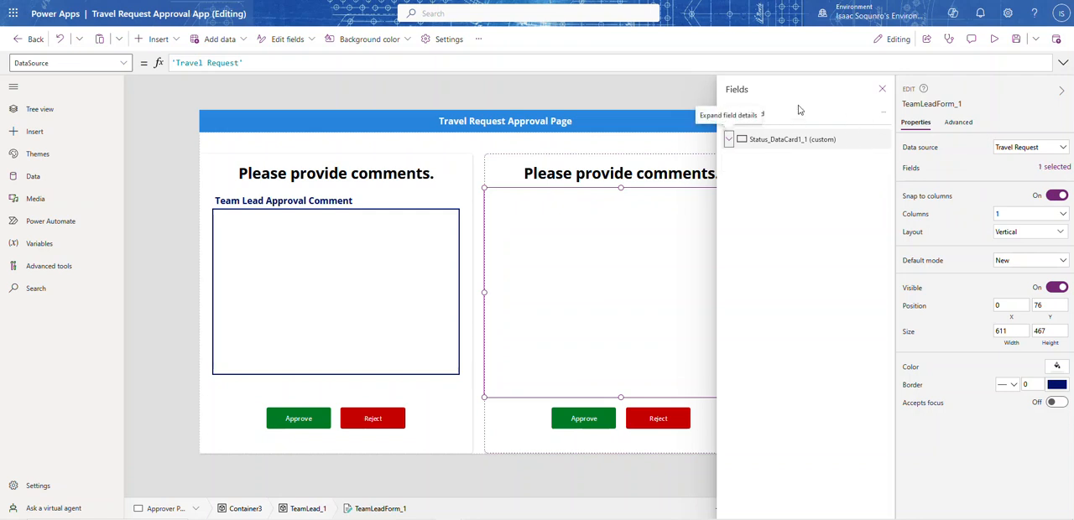
Add the SrManagerStatus and ManagerApprovalComment fields to the copied form and collapse their field details
{"action": "left_click", "coordinate": [751, 114]}
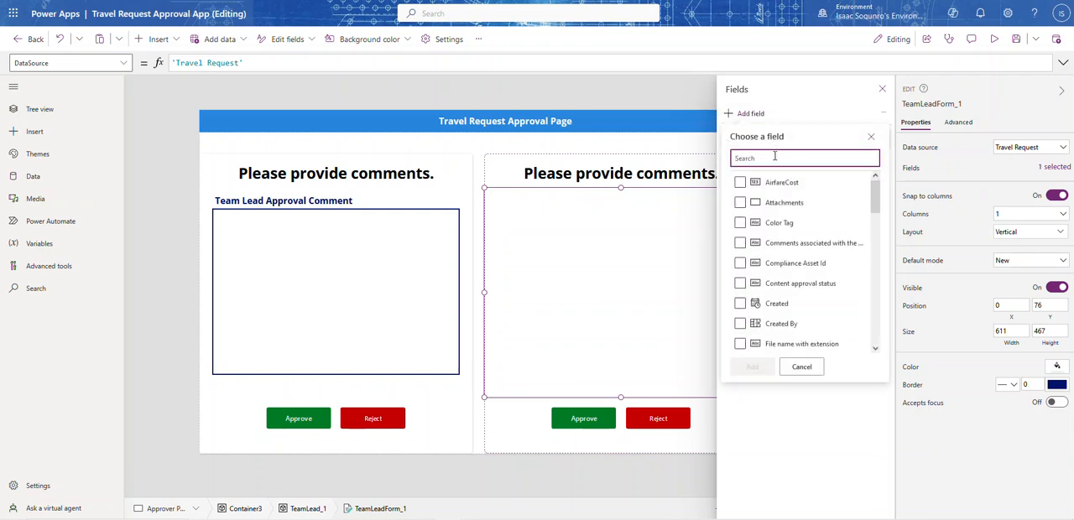
{"action": "type", "text": "man"}
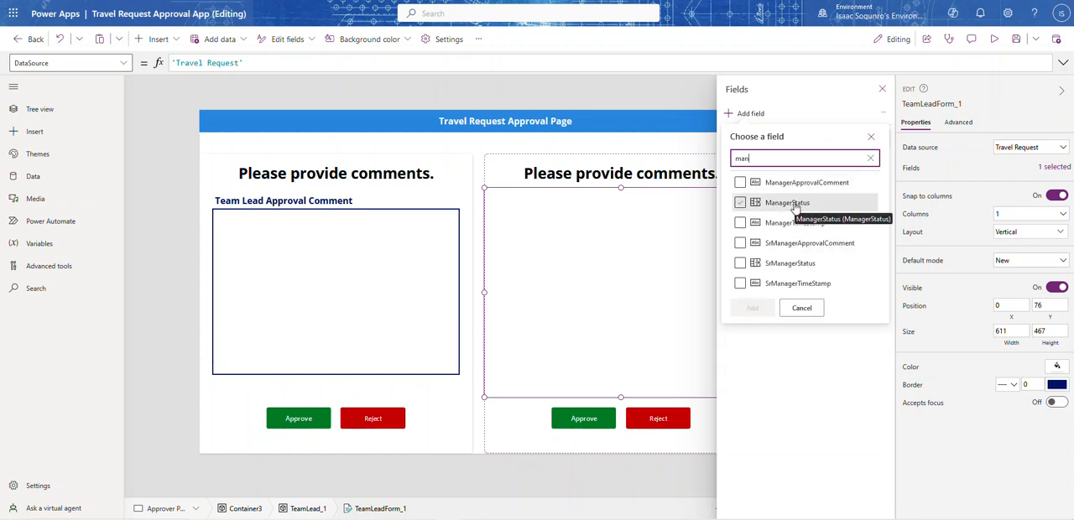
{"action": "left_click", "coordinate": [796, 266]}
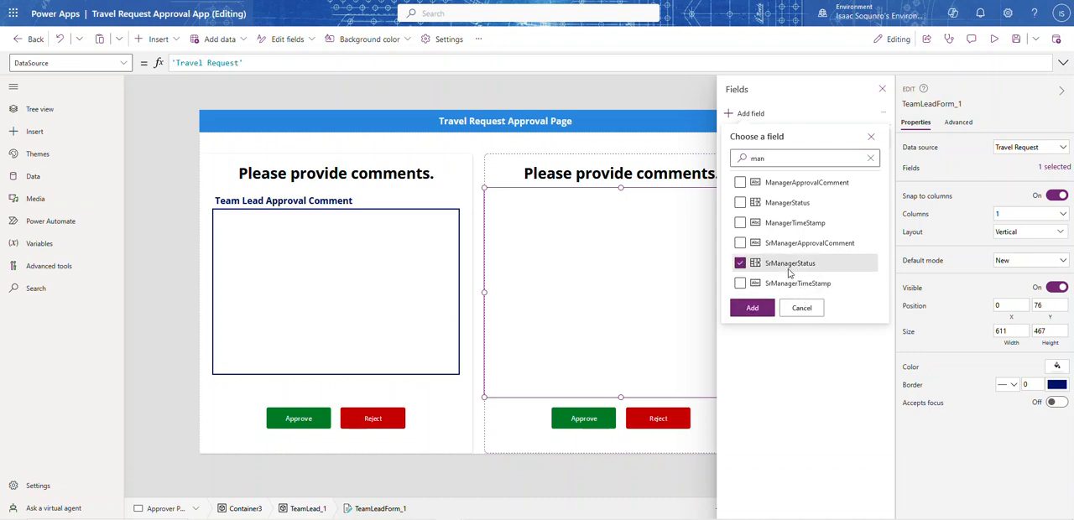
{"action": "left_click", "coordinate": [739, 183]}
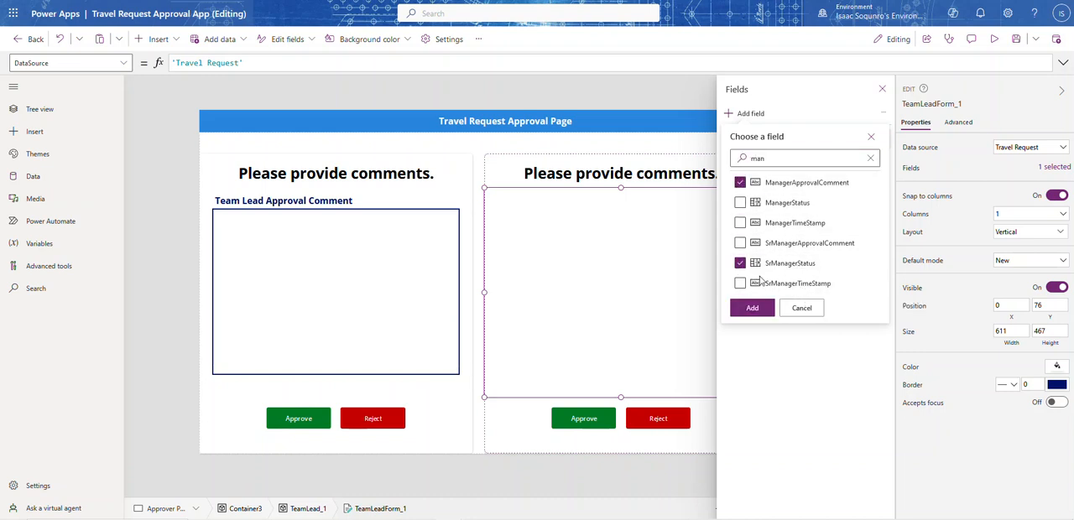
{"action": "left_click", "coordinate": [752, 309]}
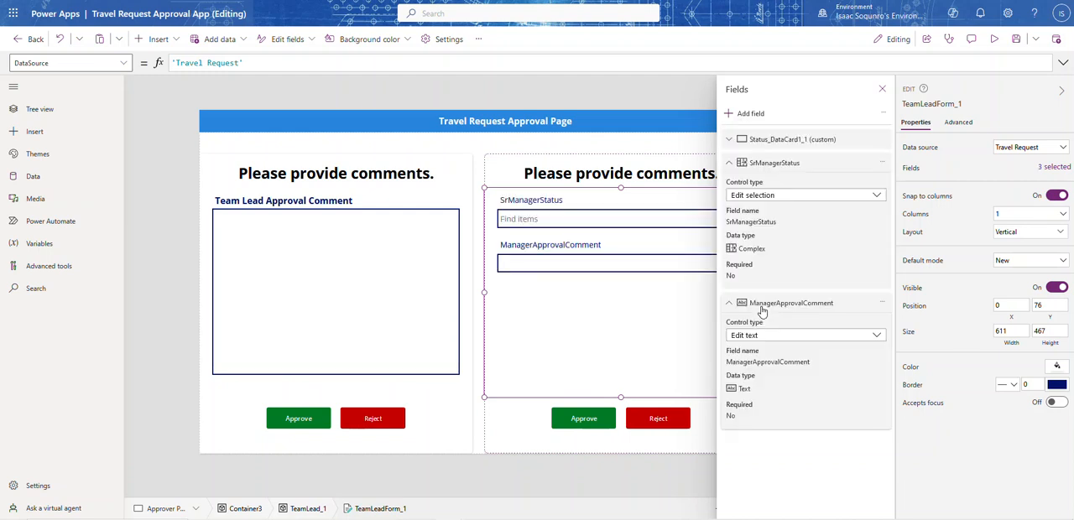
{"action": "left_click", "coordinate": [881, 91]}
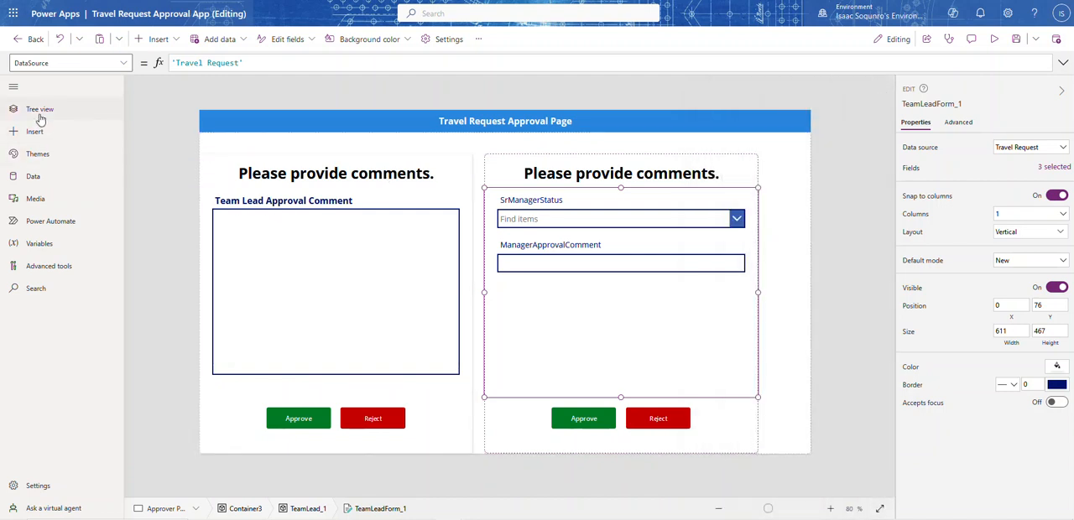
{"action": "left_click", "coordinate": [1046, 168]}
{"action": "left_click", "coordinate": [728, 165]}
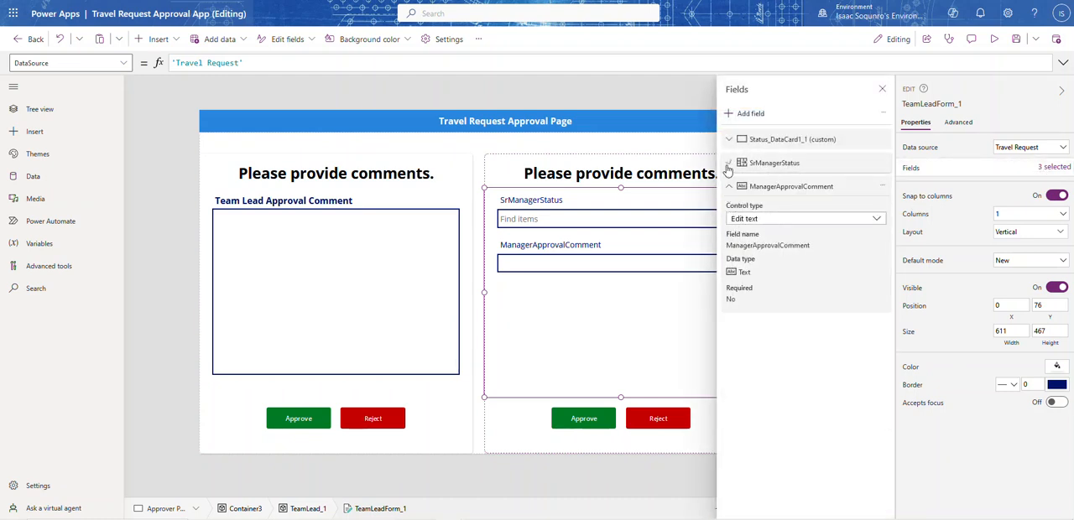
{"action": "left_click", "coordinate": [729, 188]}
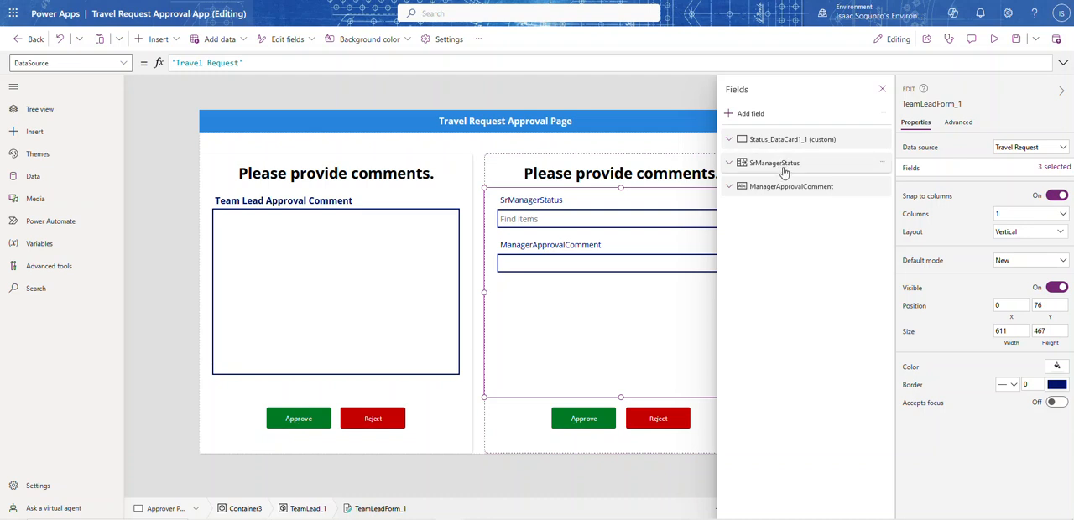
{"action": "left_click", "coordinate": [882, 88]}
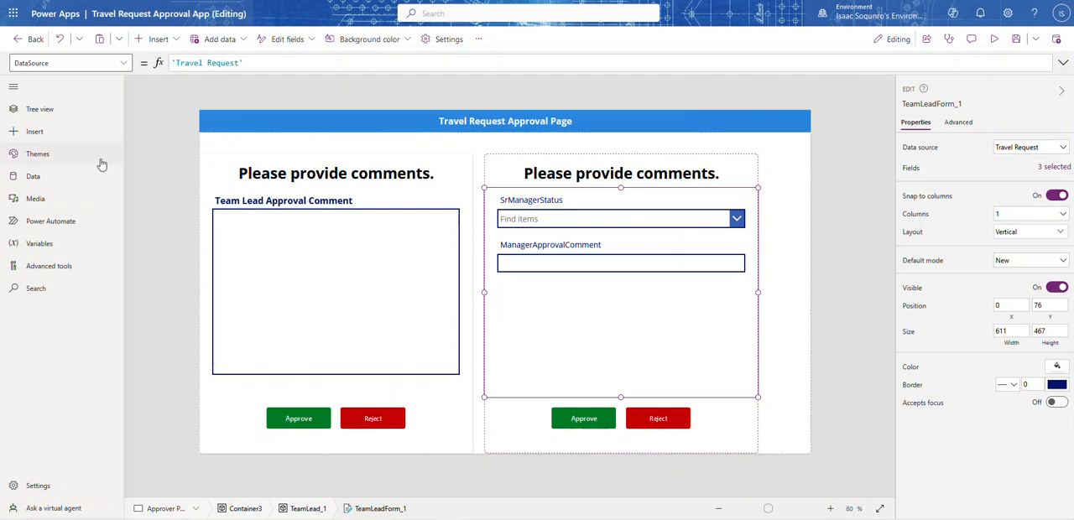
Rename the copied form TeamLeadForm_1 as TeamManagerForm
{"action": "left_click", "coordinate": [48, 111]}
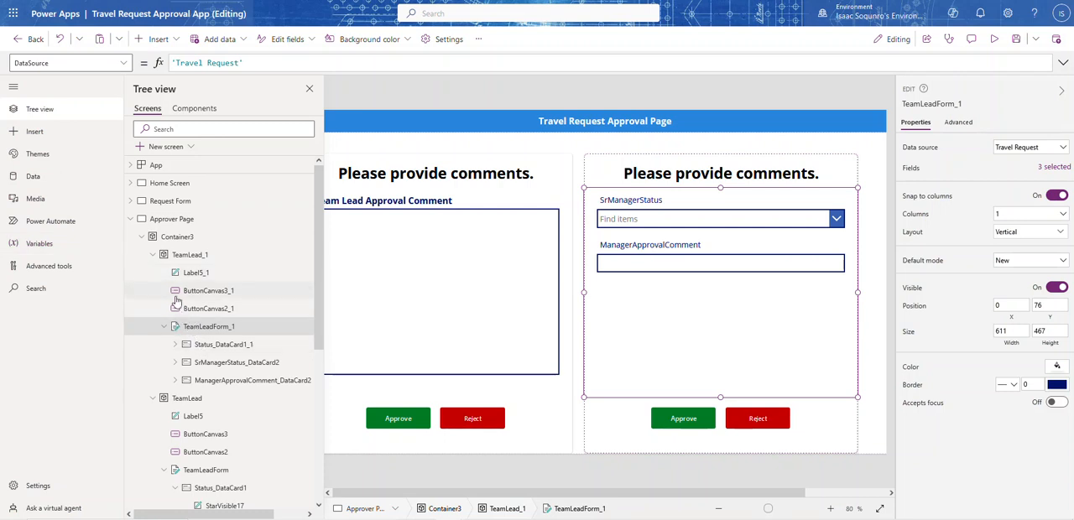
{"action": "left_click", "coordinate": [153, 255]}
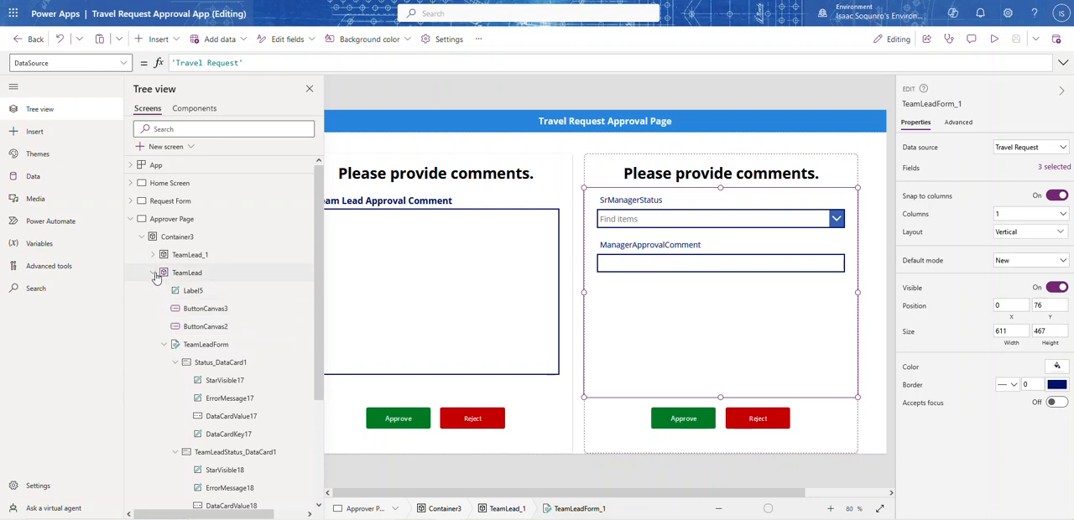
{"action": "left_click", "coordinate": [153, 273]}
{"action": "left_click", "coordinate": [152, 256]}
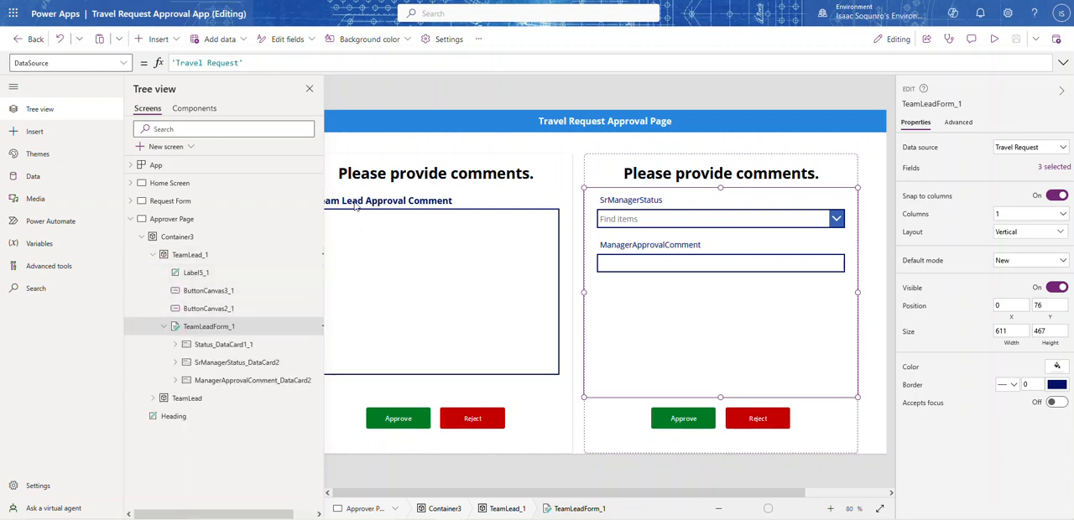
{"action": "left_click_drag", "start_coordinate": [223, 516], "coordinate": [243, 516]}
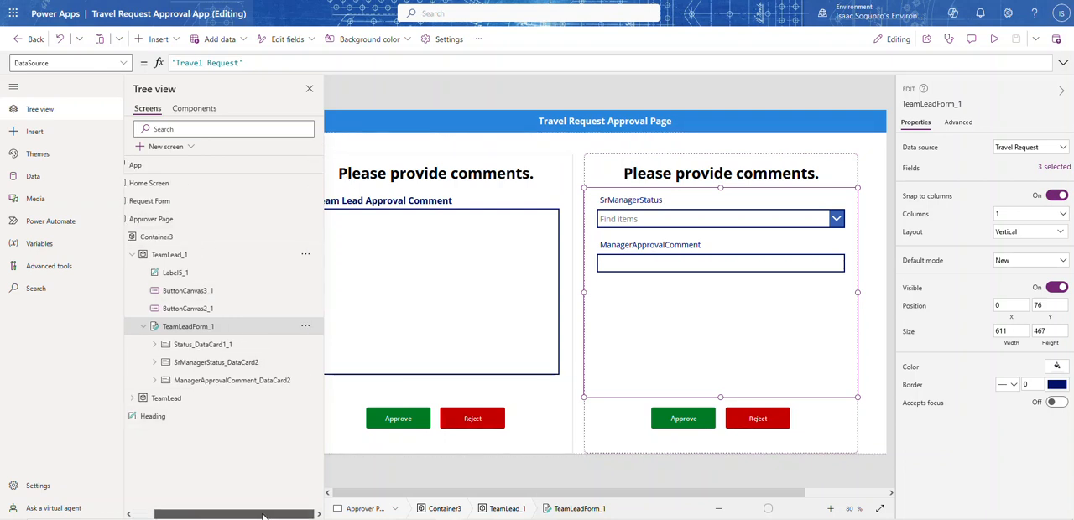
{"action": "left_click", "coordinate": [306, 325]}
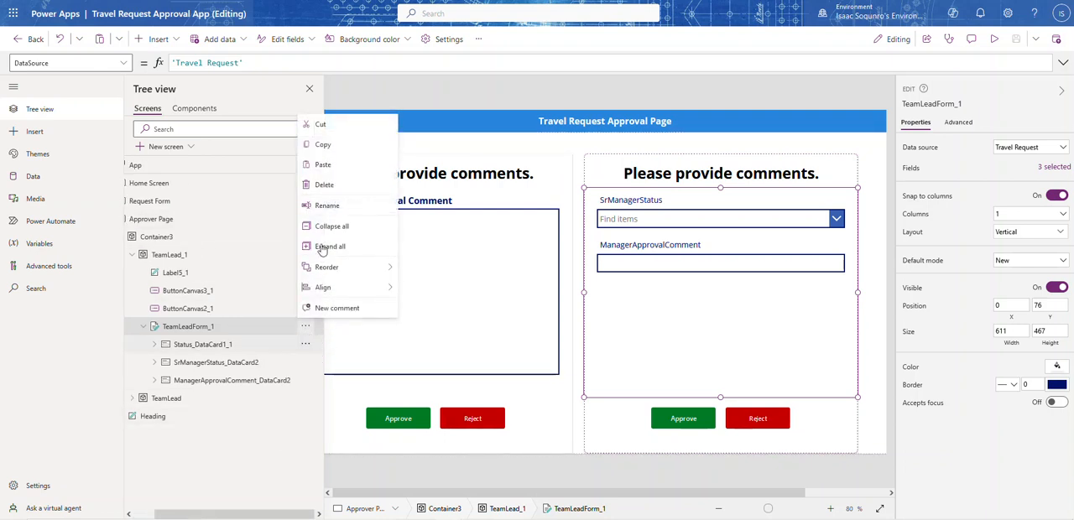
{"action": "left_click", "coordinate": [326, 206]}
{"action": "left_click", "coordinate": [219, 326]}
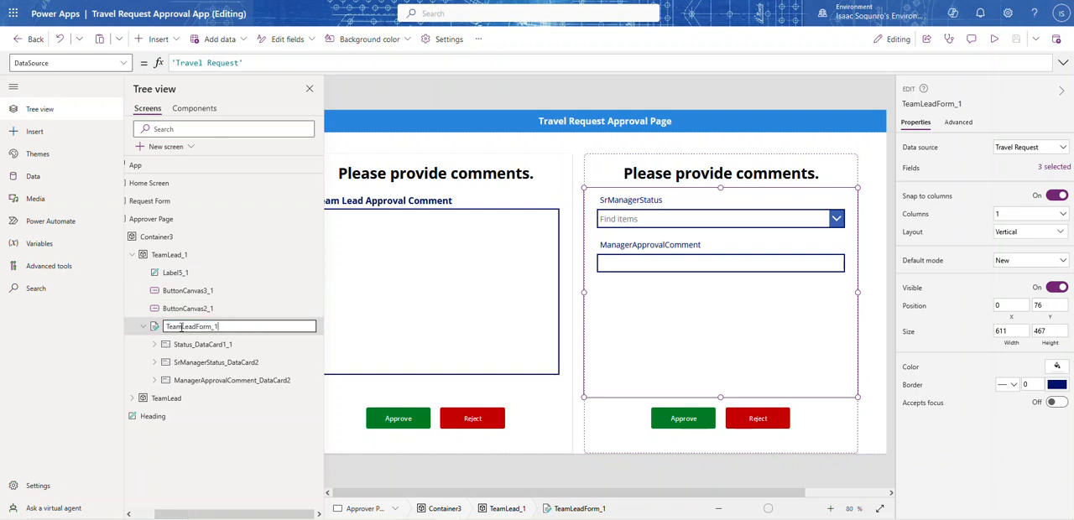
{"action": "left_click_drag", "start_coordinate": [181, 327], "coordinate": [194, 327]}
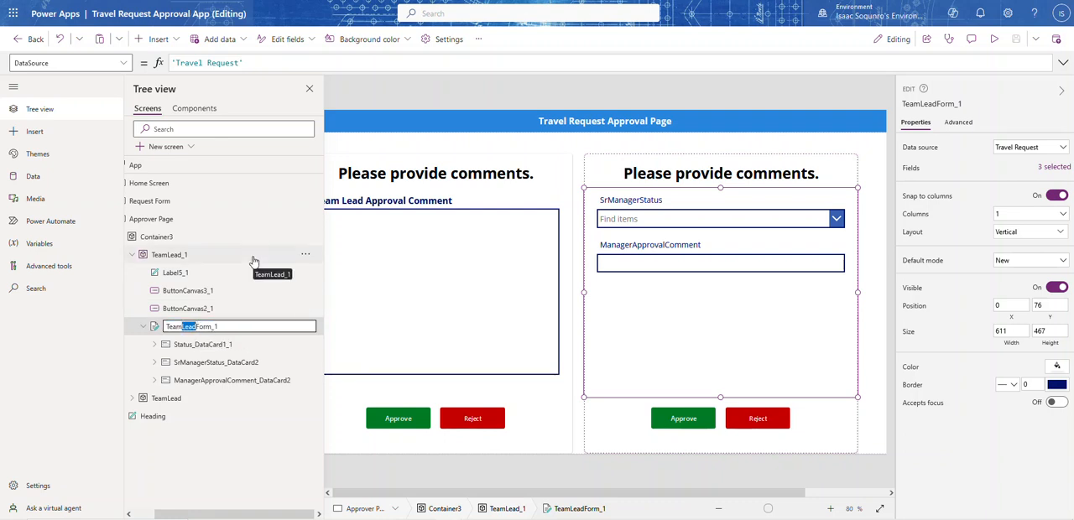
{"action": "type", "text": "Manager"}
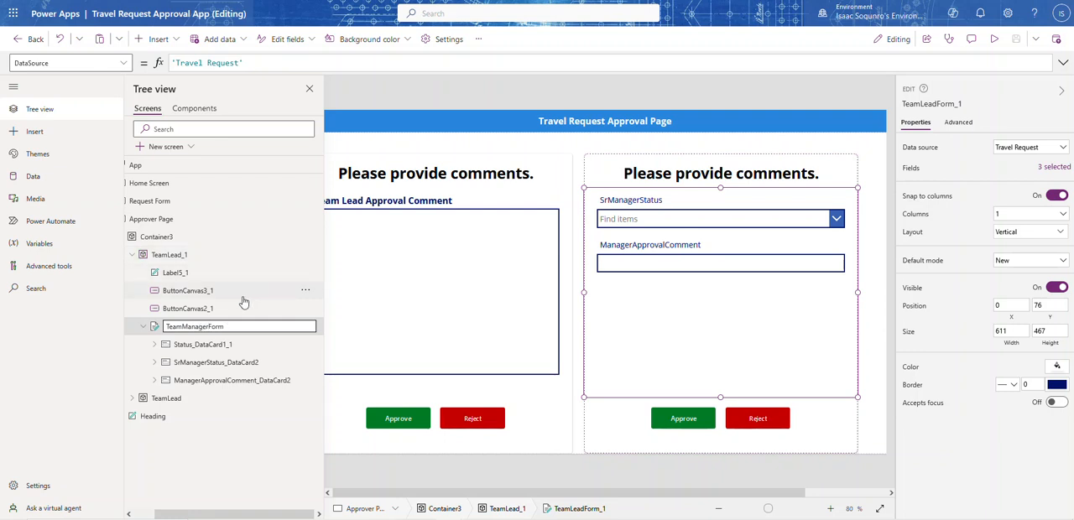
{"action": "key", "text": "Return"}
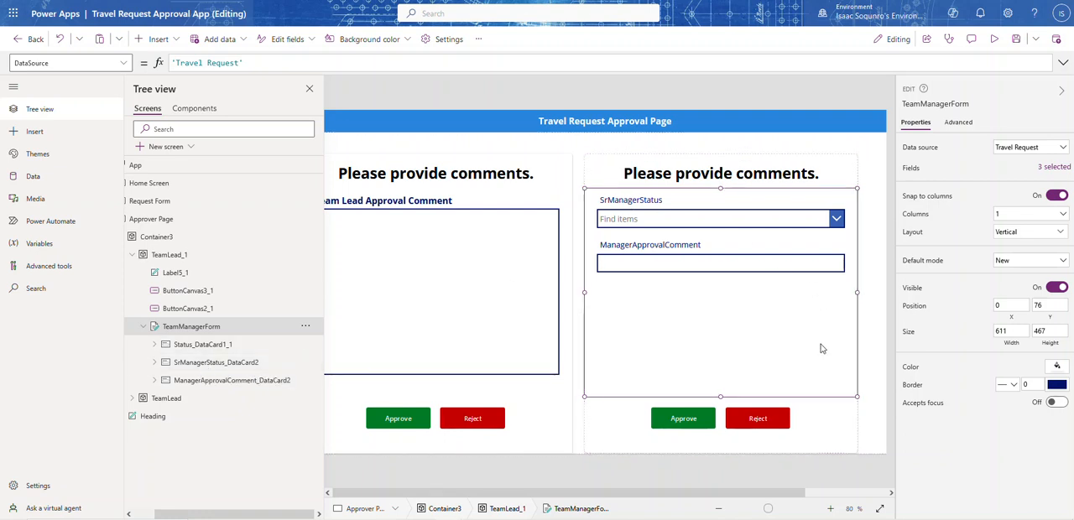
Remove the wrongly added SrManagerStatus field from TeamManagerForm
{"action": "left_click", "coordinate": [1055, 168]}
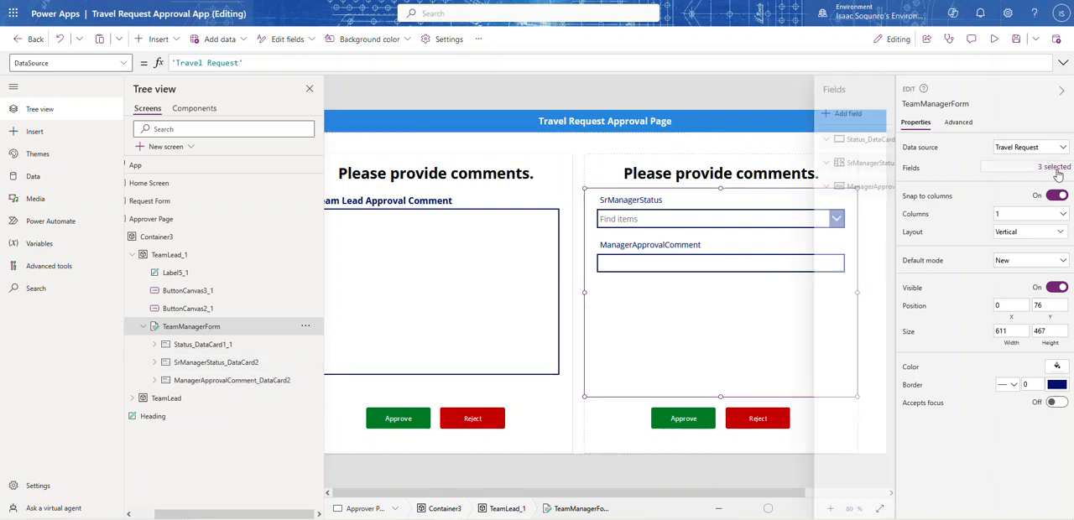
{"action": "left_click", "coordinate": [886, 165]}
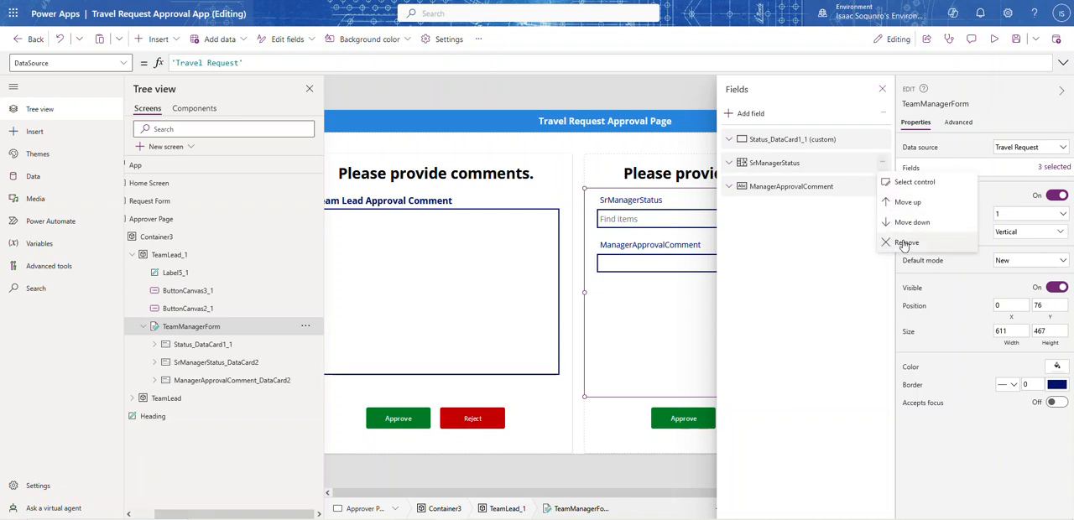
{"action": "left_click", "coordinate": [906, 242]}
Add the ManagerStatus field to TeamManagerForm
{"action": "left_click", "coordinate": [751, 113]}
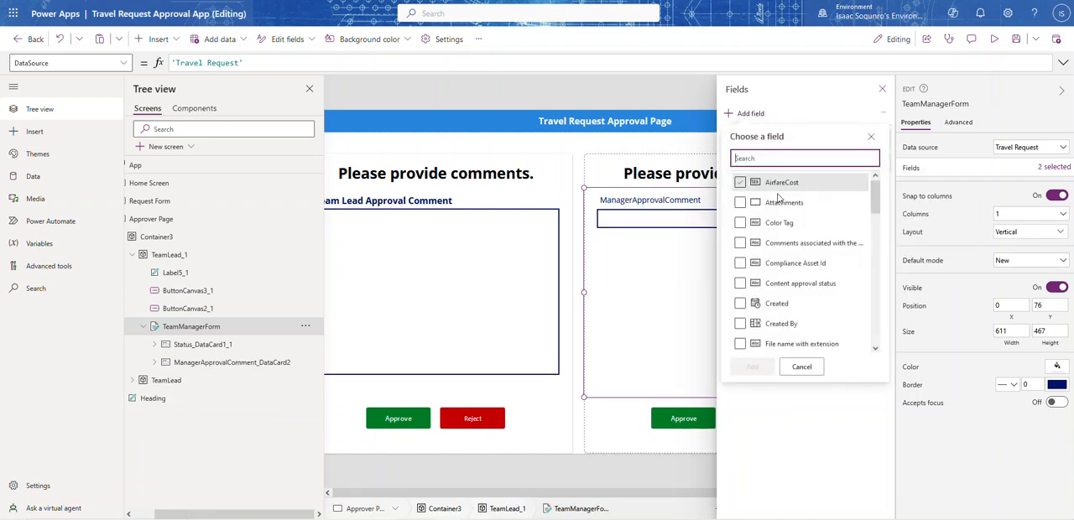
{"action": "scroll", "coordinate": [800, 244], "scroll_direction": "down", "scroll_amount": 1}
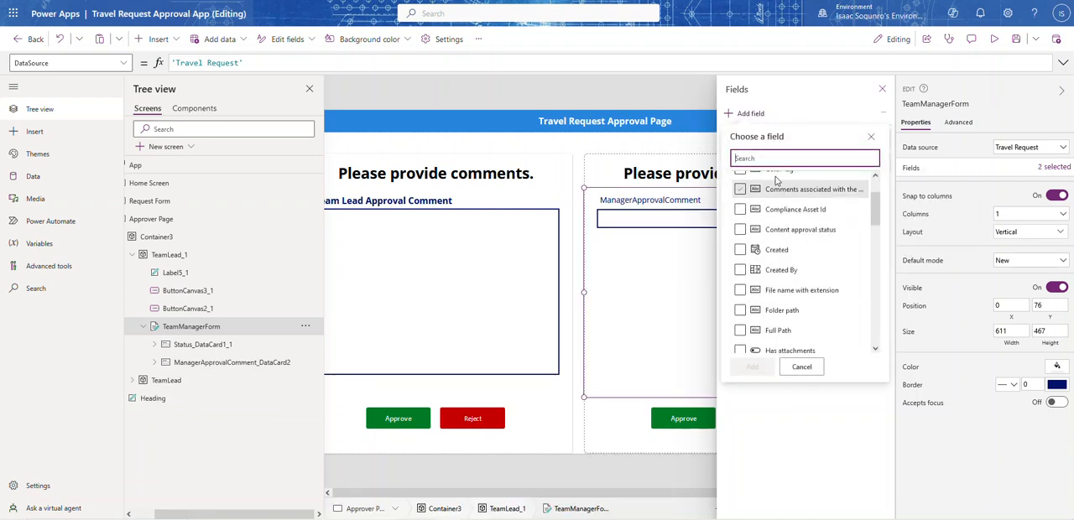
{"action": "left_click", "coordinate": [770, 158]}
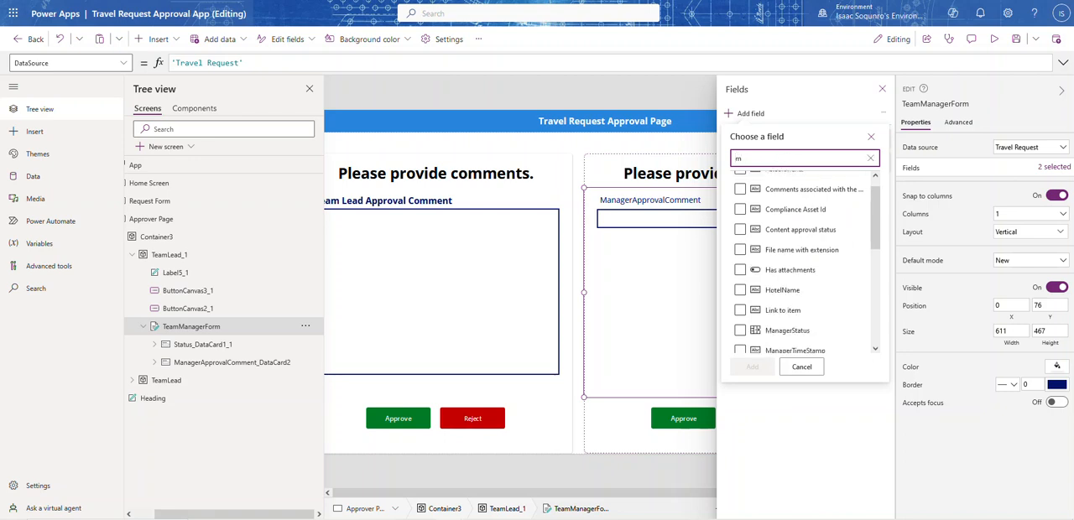
{"action": "type", "text": "mana"}
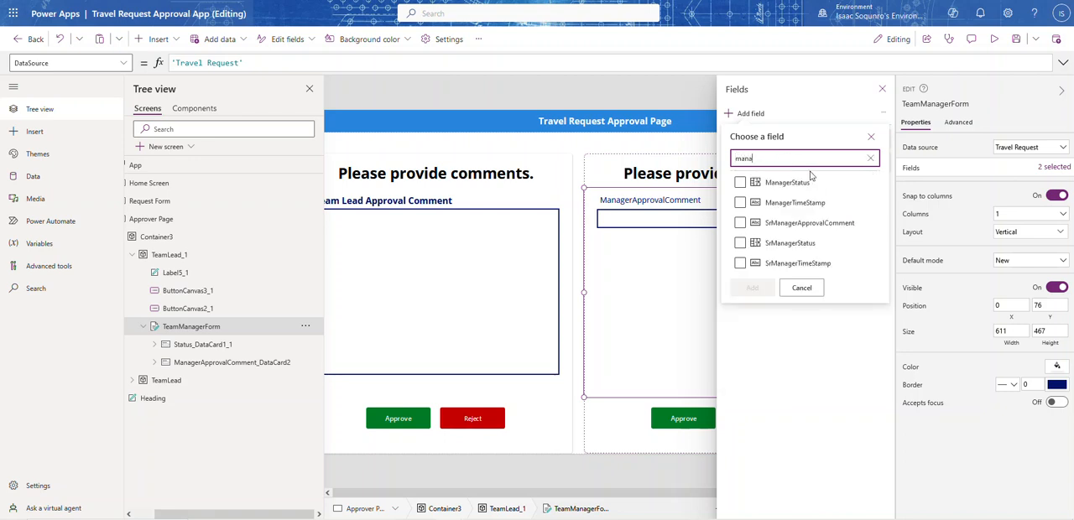
{"action": "left_click", "coordinate": [798, 185]}
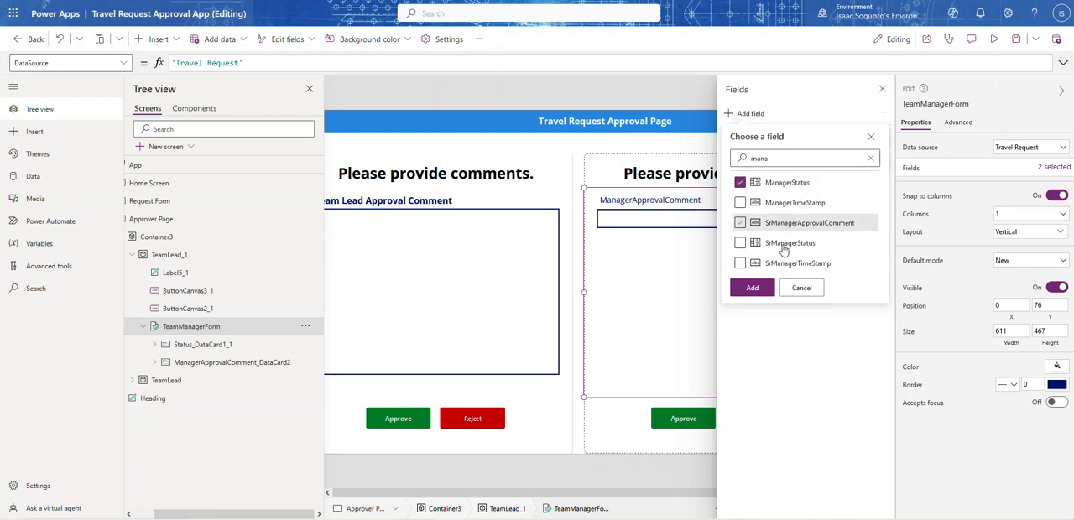
{"action": "left_click", "coordinate": [760, 292]}
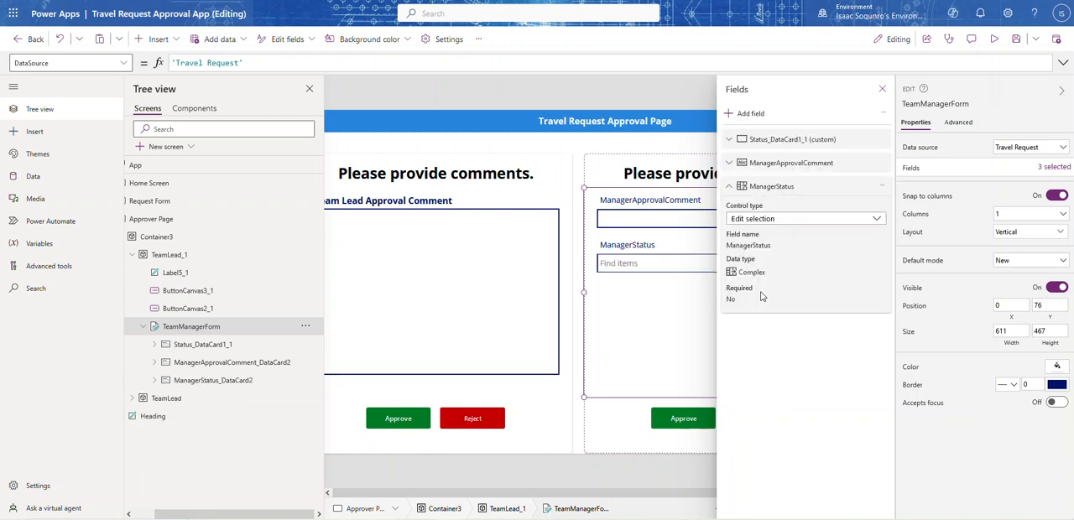
Make the Status card in TeamManagerForm visible
{"action": "left_click", "coordinate": [195, 344]}
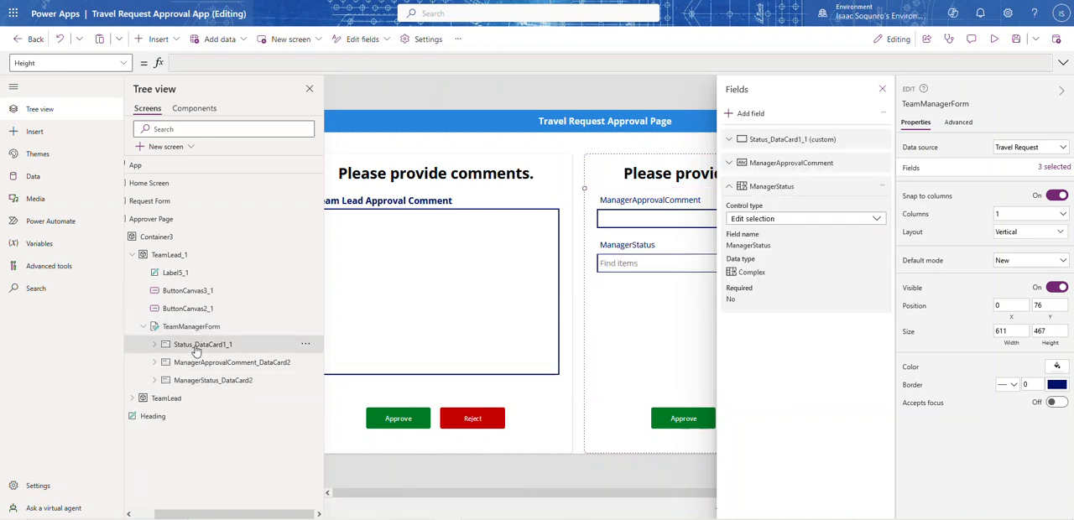
{"action": "left_click", "coordinate": [882, 88]}
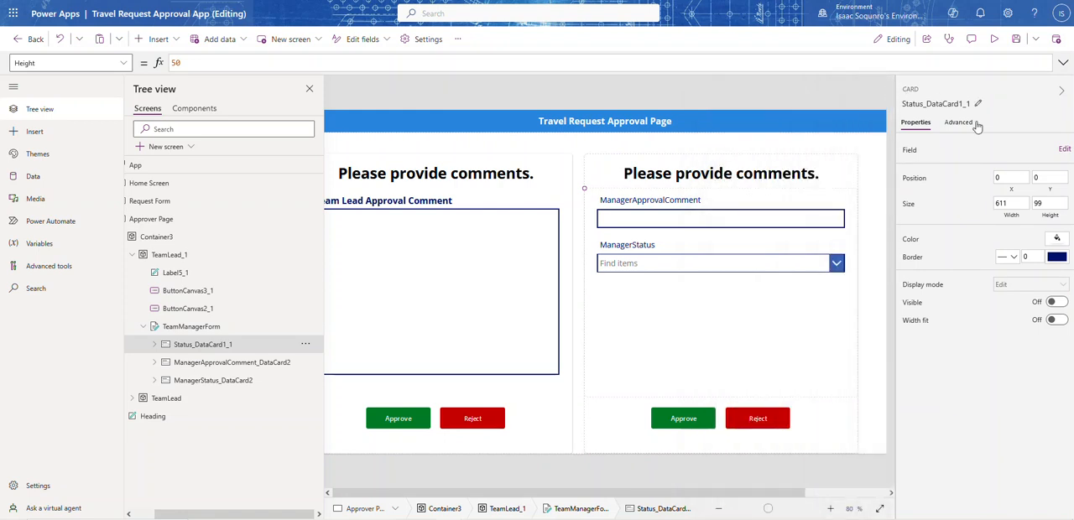
{"action": "left_click", "coordinate": [1061, 90]}
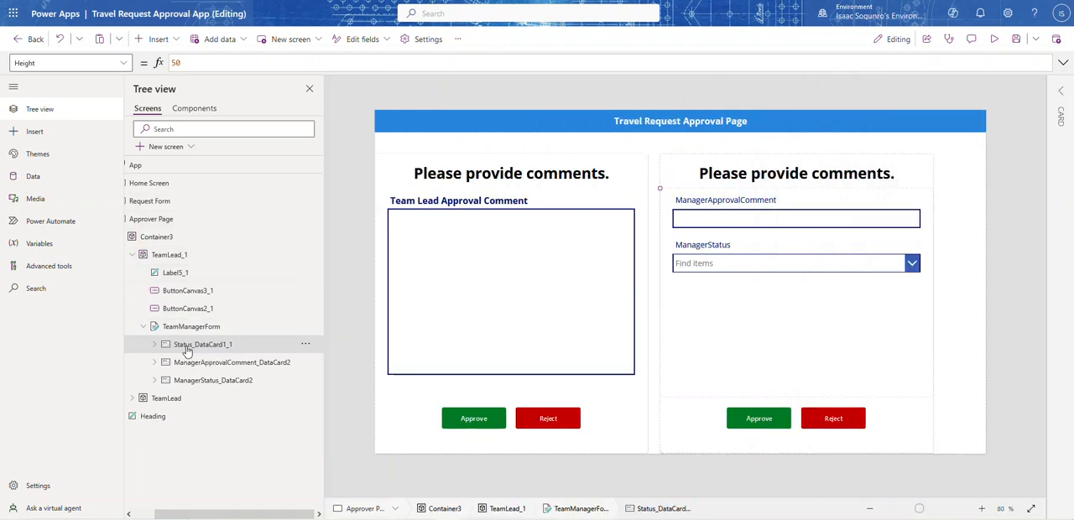
{"action": "left_click", "coordinate": [1063, 92]}
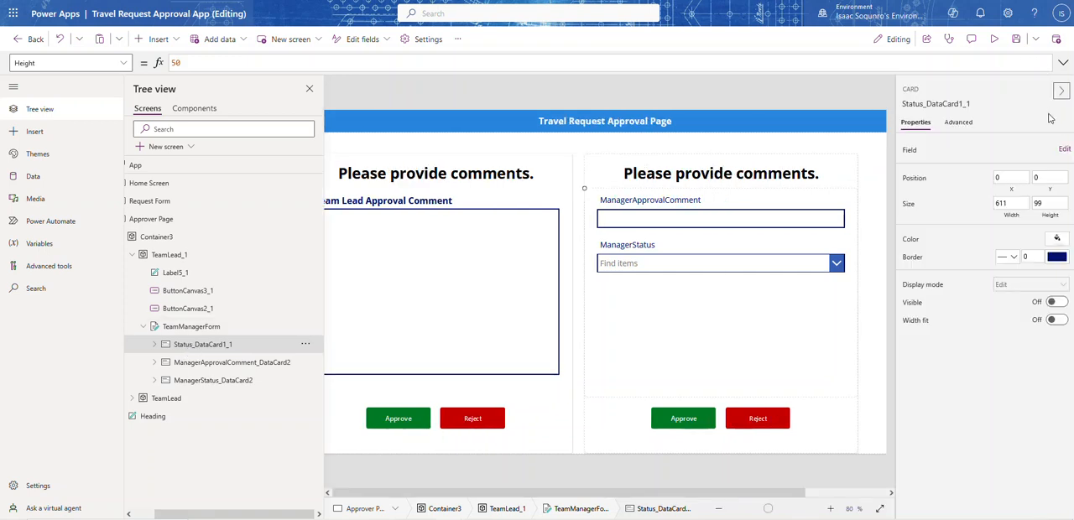
{"action": "left_click", "coordinate": [1054, 302]}
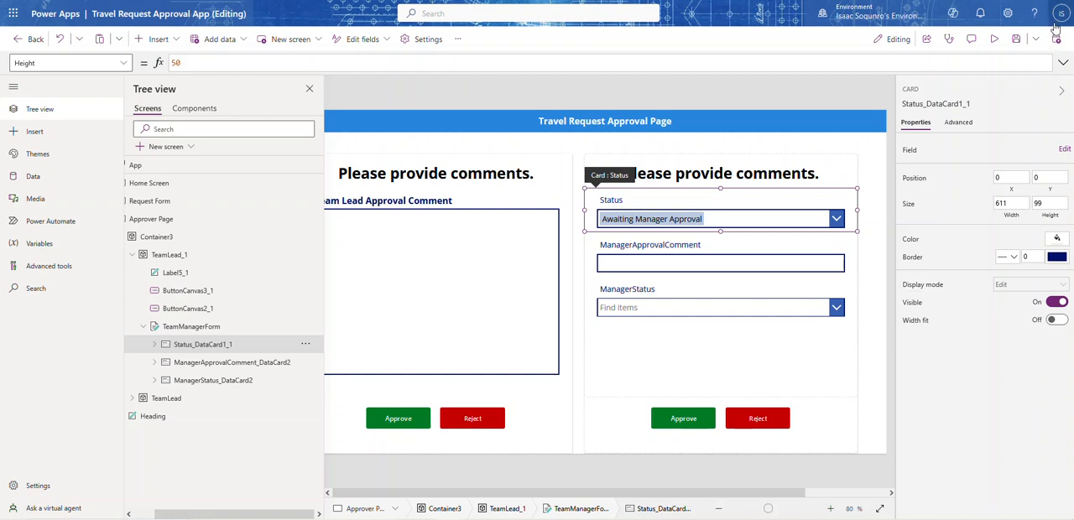
{"action": "left_click", "coordinate": [1060, 90]}
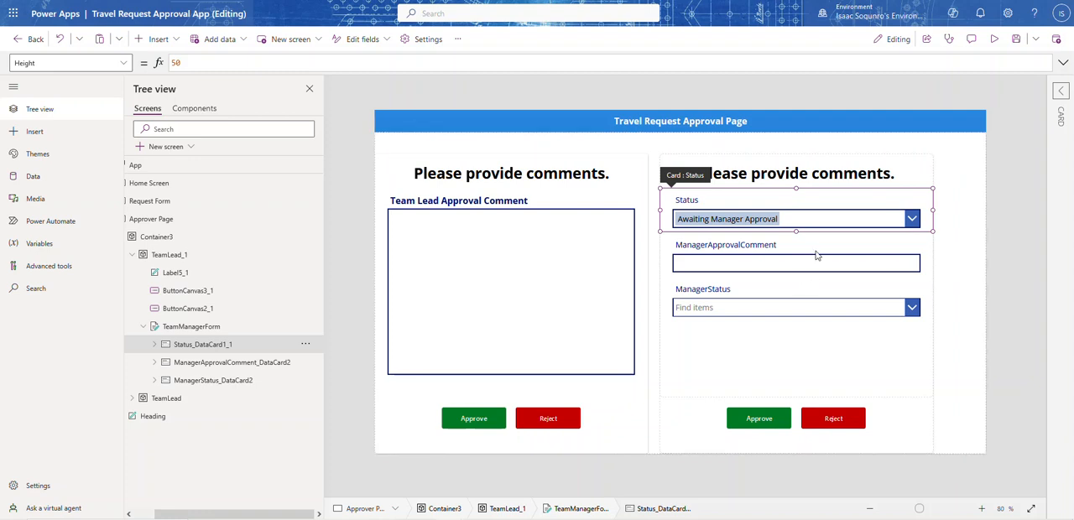
{"action": "left_click", "coordinate": [1062, 91]}
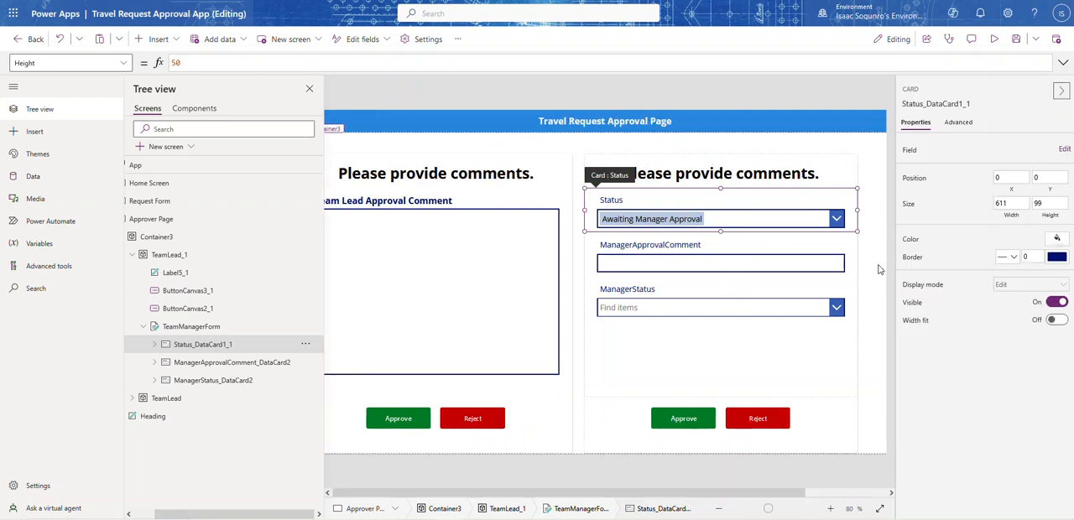
Reorder the TeamManagerForm fields so ManagerStatus comes before ManagerApprovalComment, and close the field list
{"action": "left_click", "coordinate": [763, 343]}
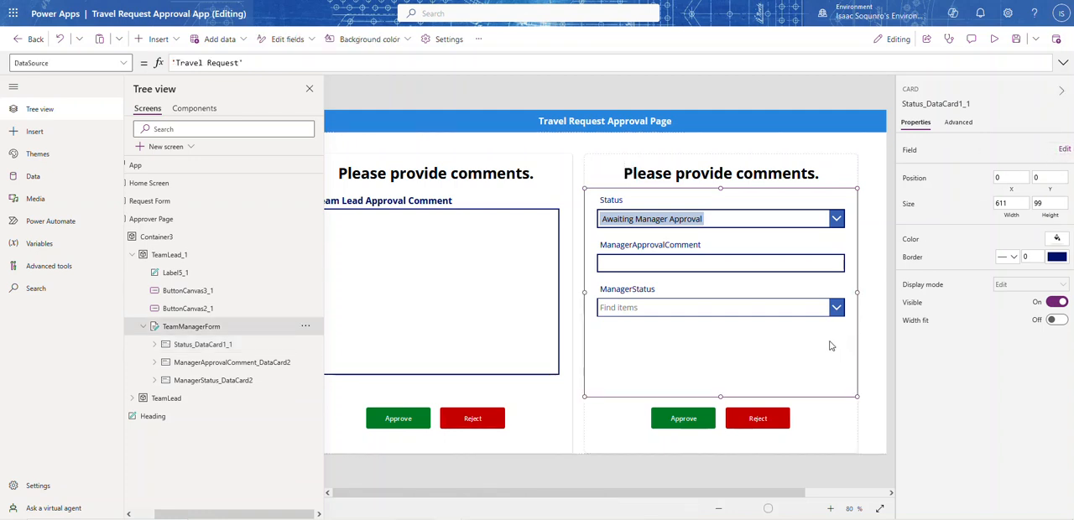
{"action": "left_click", "coordinate": [1056, 168]}
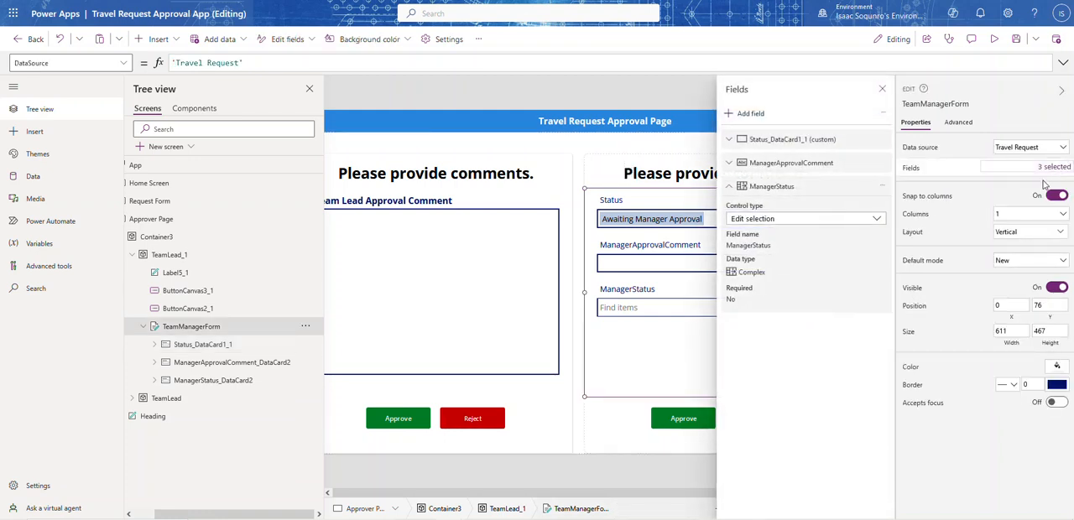
{"action": "left_click", "coordinate": [737, 190]}
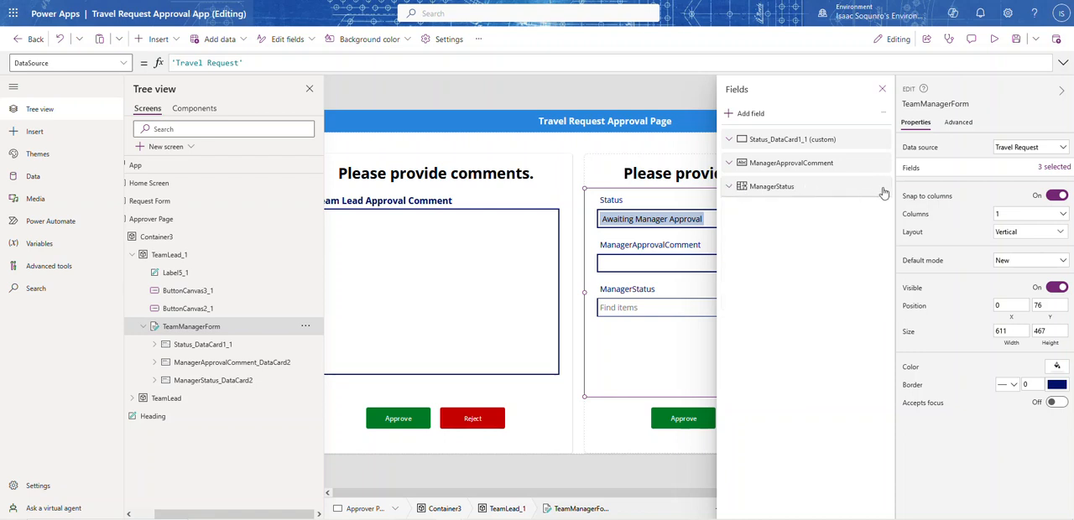
{"action": "left_click_drag", "start_coordinate": [814, 194], "coordinate": [818, 166]}
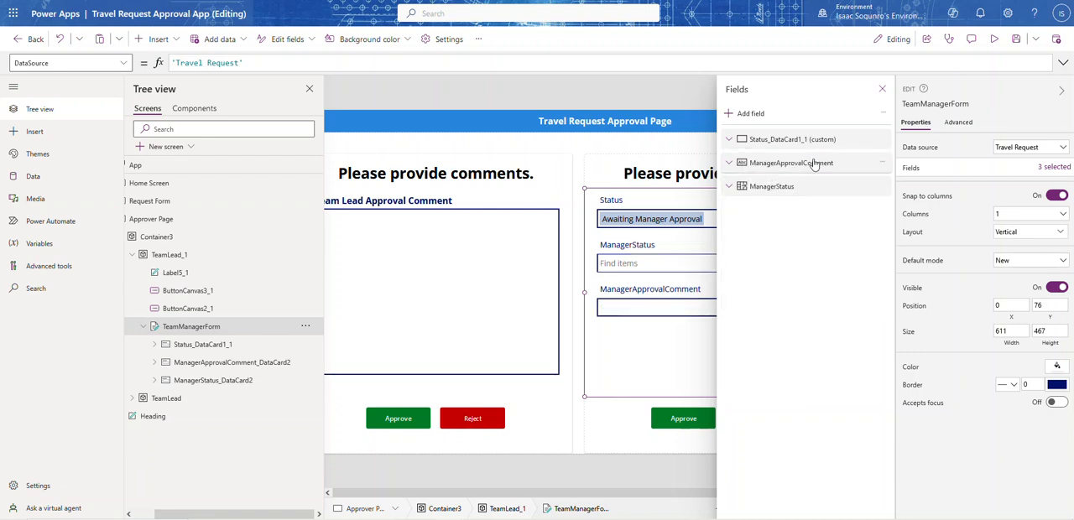
{"action": "left_click", "coordinate": [1062, 94]}
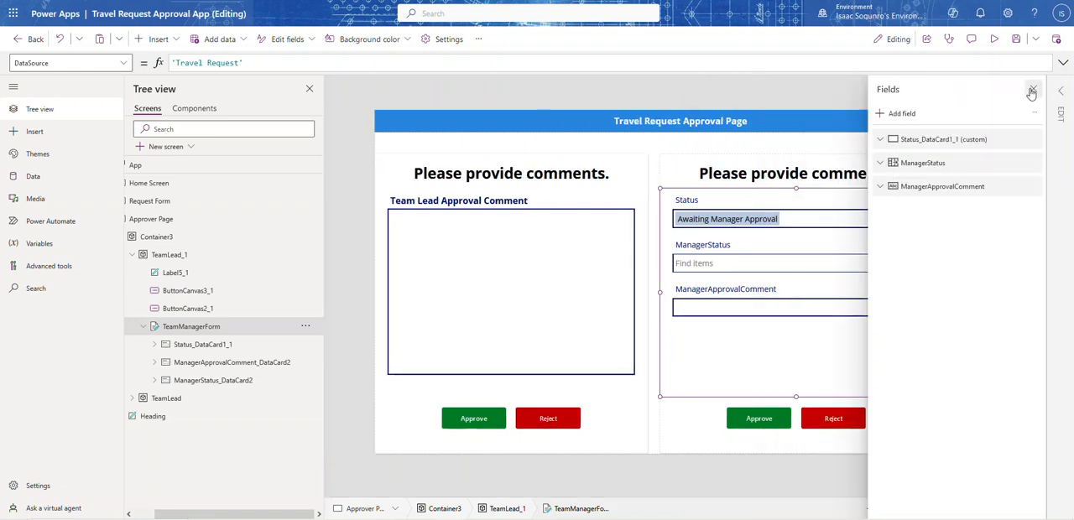
{"action": "left_click", "coordinate": [1032, 91]}
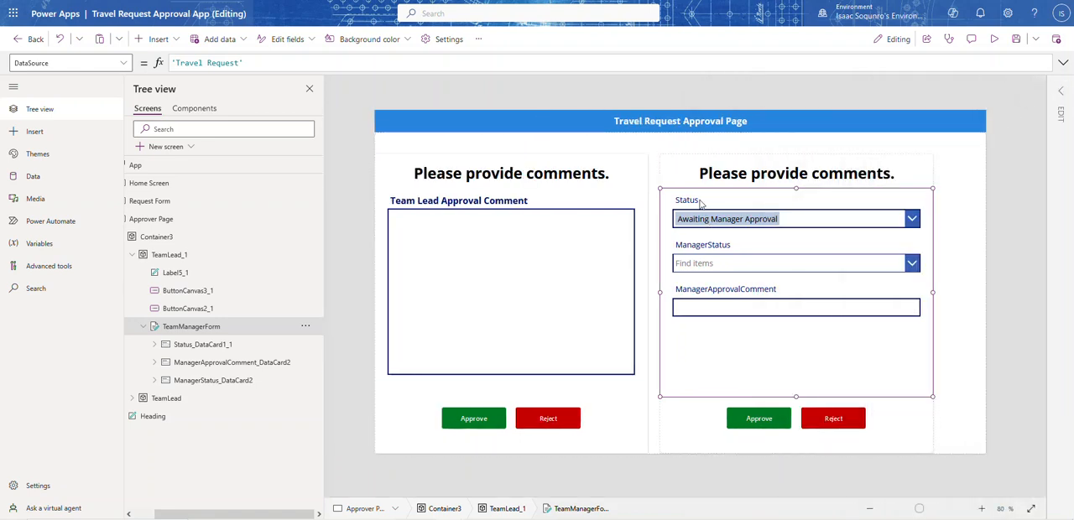
Check the ManagerStatus and ManagerApprovalComment cards and the OnSelect formula of the Team Lead section's Approve button
{"action": "left_click", "coordinate": [733, 253]}
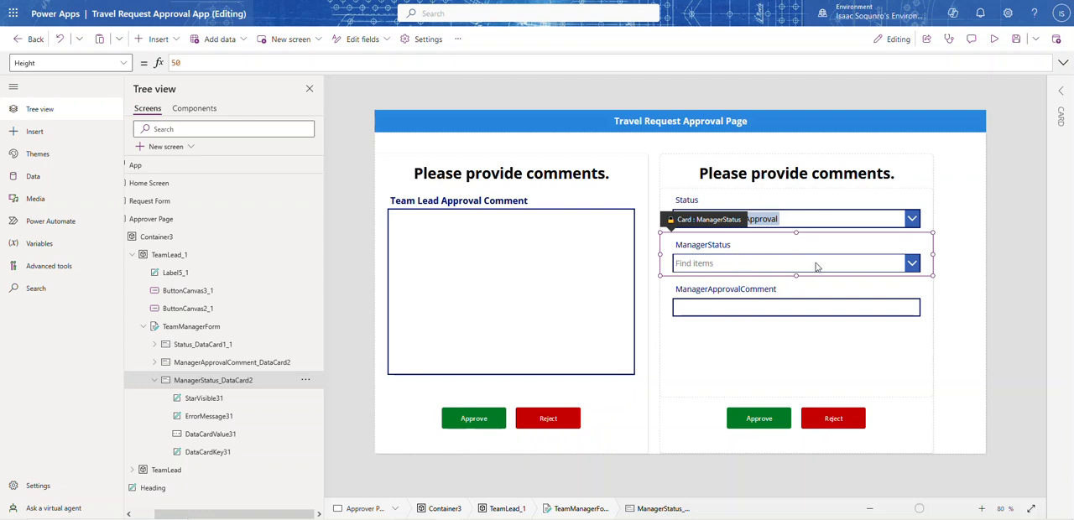
{"action": "left_click", "coordinate": [786, 310]}
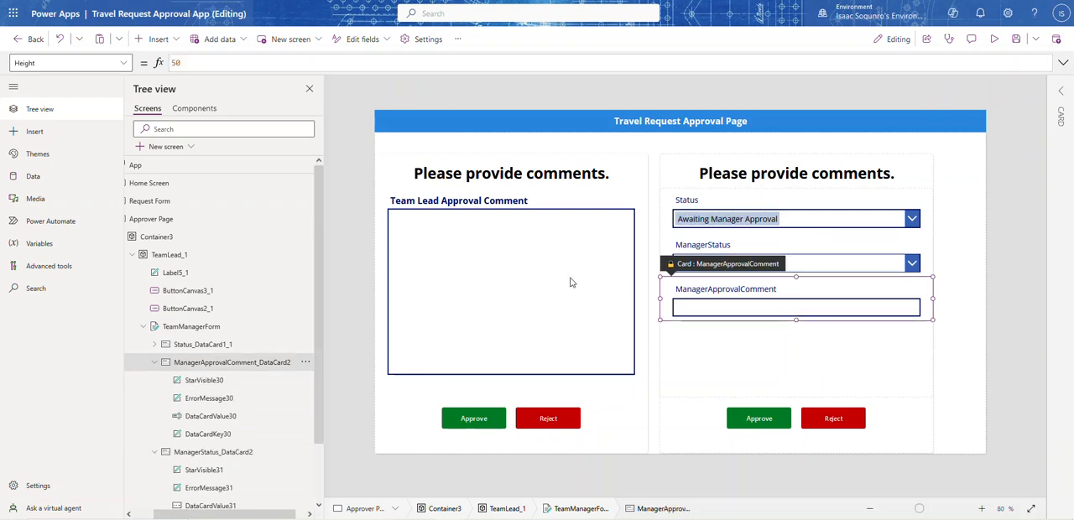
{"action": "left_click", "coordinate": [478, 427]}
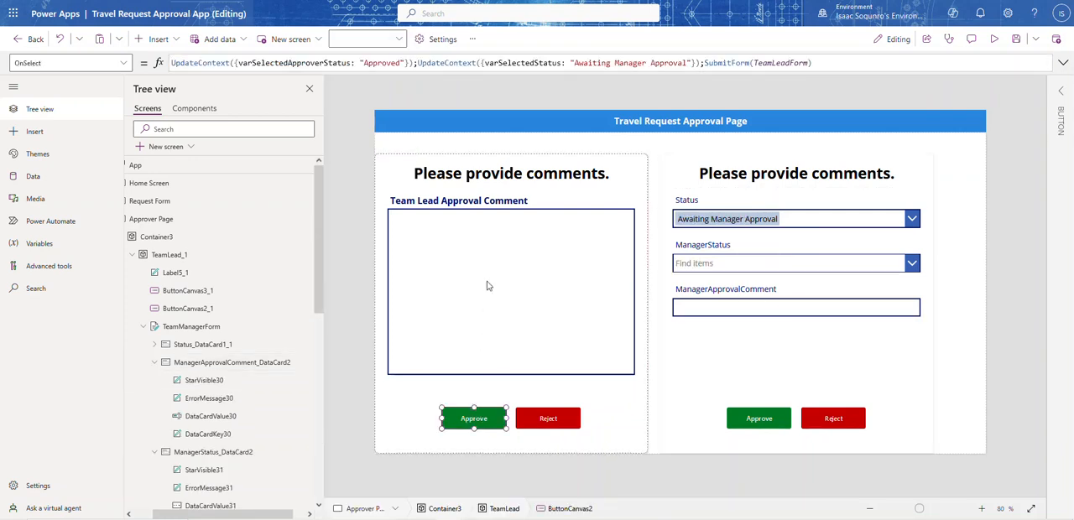
{"action": "left_click", "coordinate": [828, 58]}
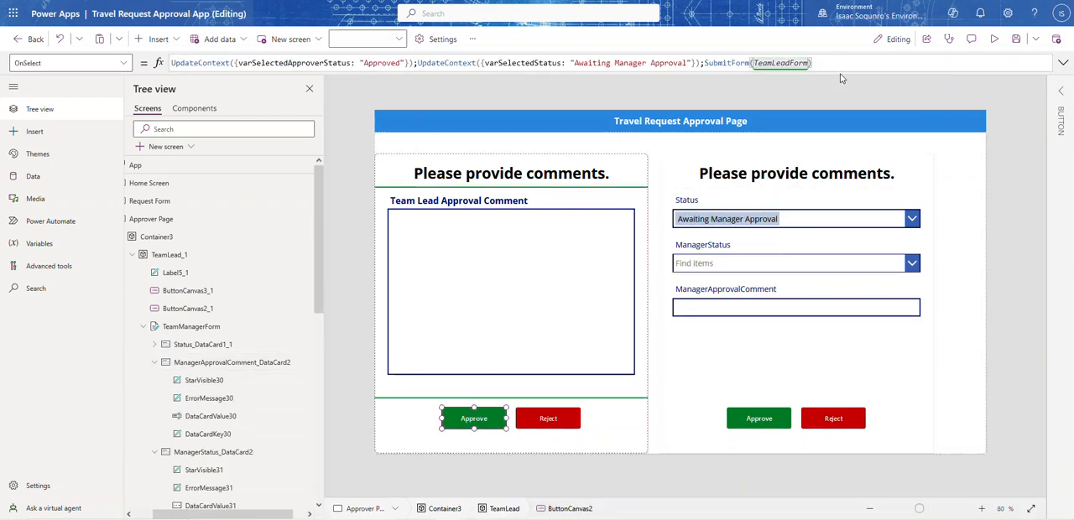
{"action": "key", "text": "ctrl+a"}
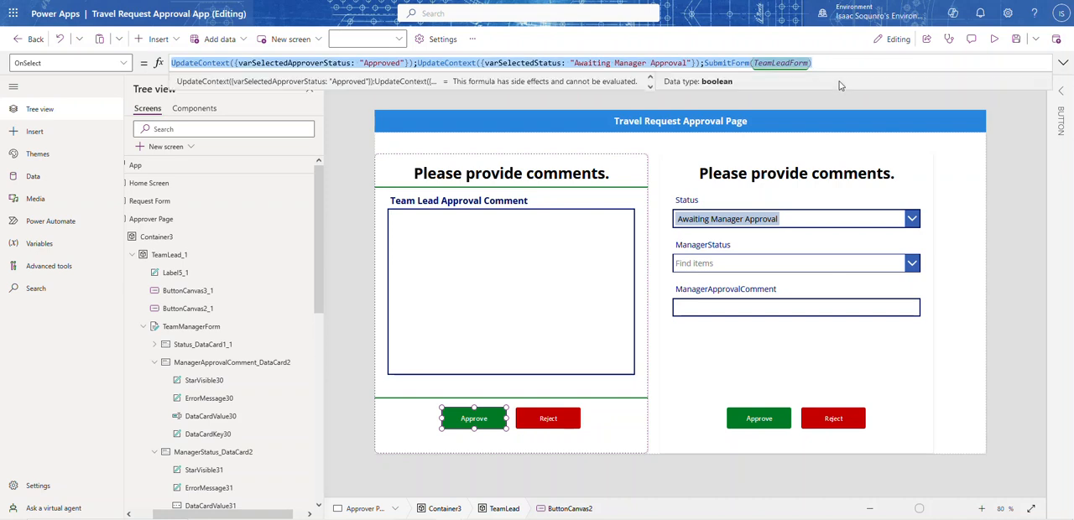
In the Manager Approve button's OnSelect formula, rename the approver variable to varSelectedManagerApproverStatus and set varSelectedStatus to "Awaiting Sr Manager Approval"
{"action": "left_click", "coordinate": [759, 417]}
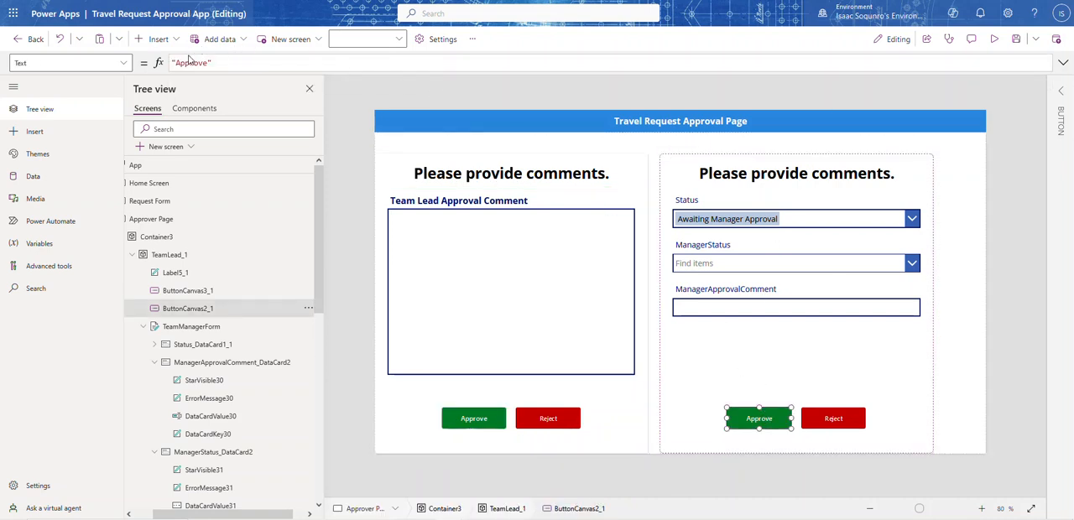
{"action": "left_click", "coordinate": [59, 63]}
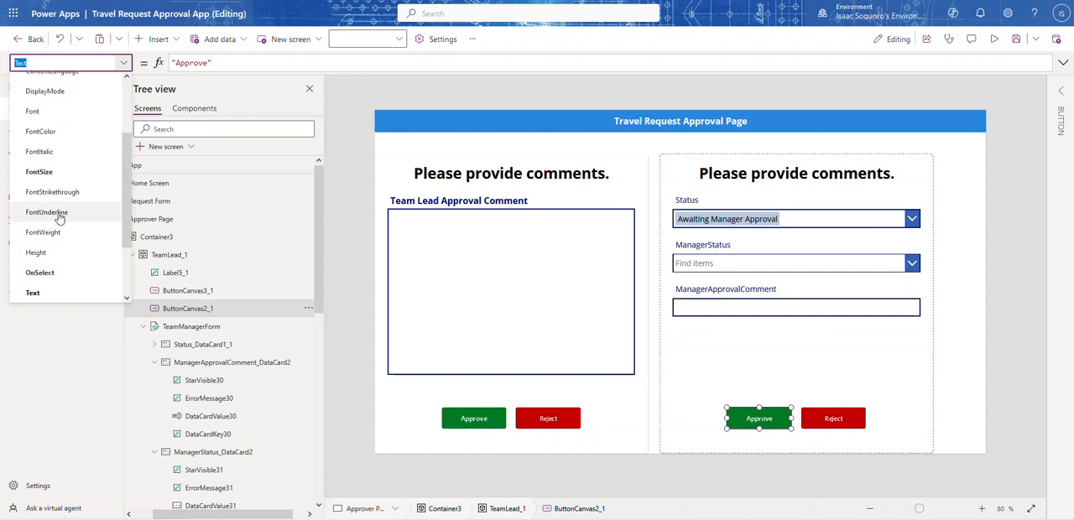
{"action": "left_click", "coordinate": [40, 272]}
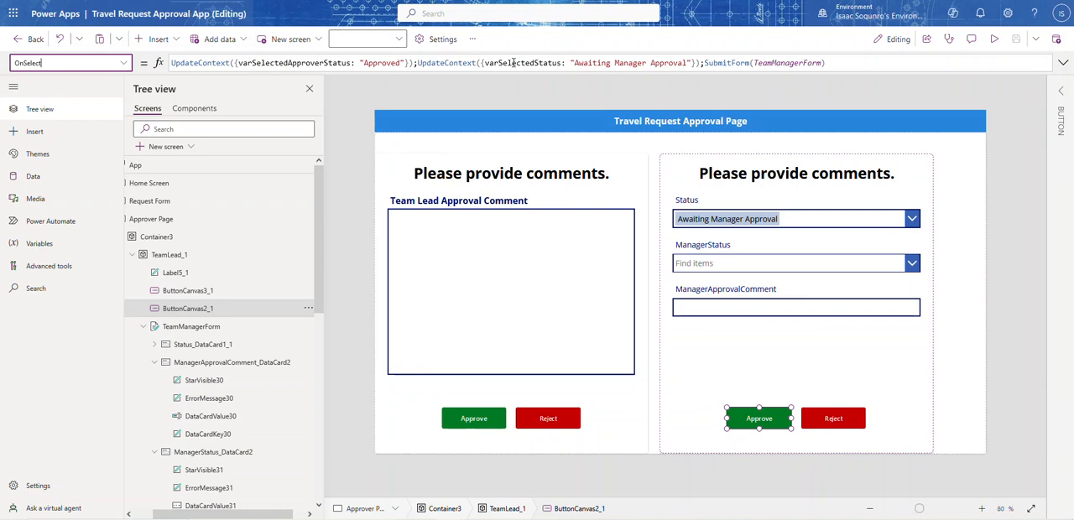
{"action": "left_click", "coordinate": [290, 64]}
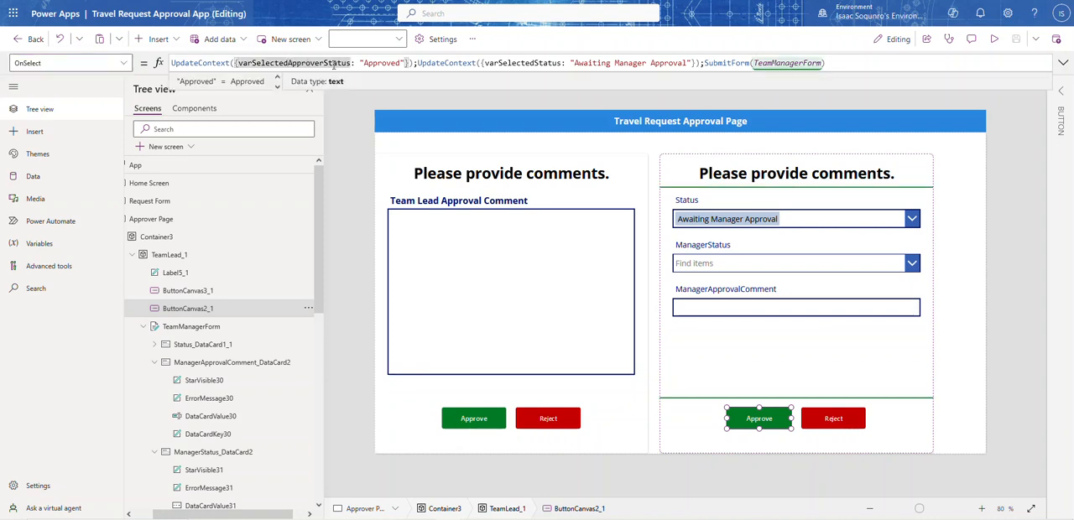
{"action": "type", "text": "Manag"}
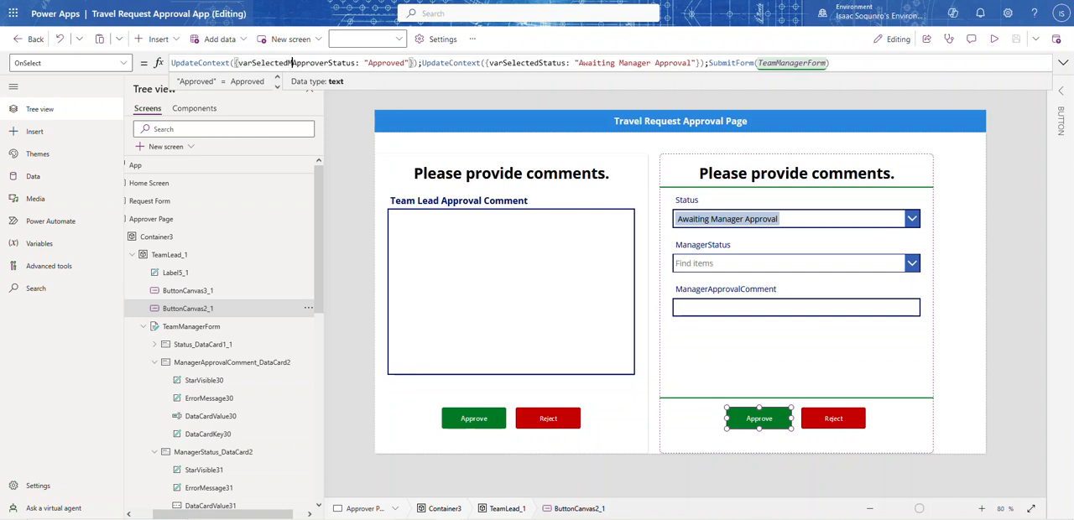
{"action": "type", "text": "er"}
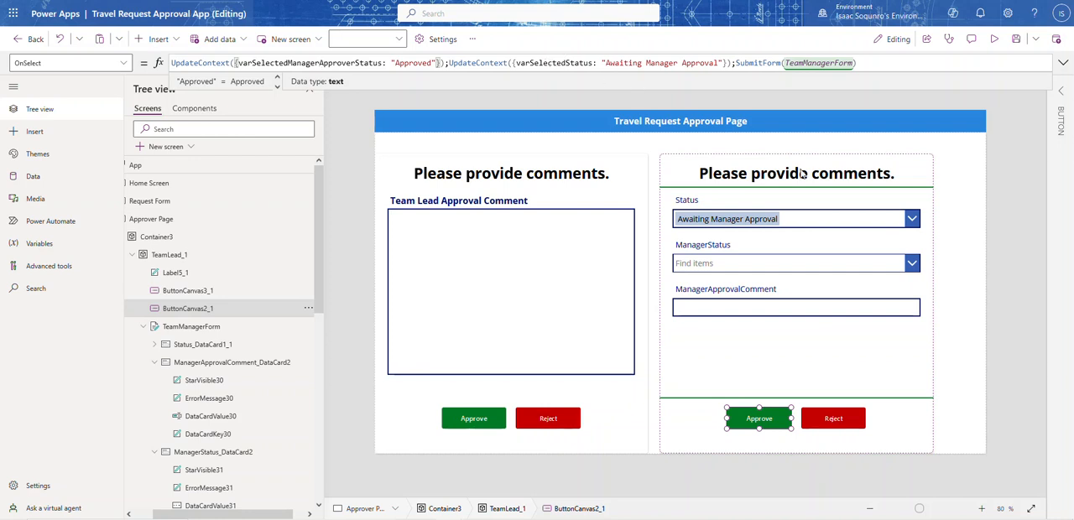
{"action": "double_click", "coordinate": [661, 63]}
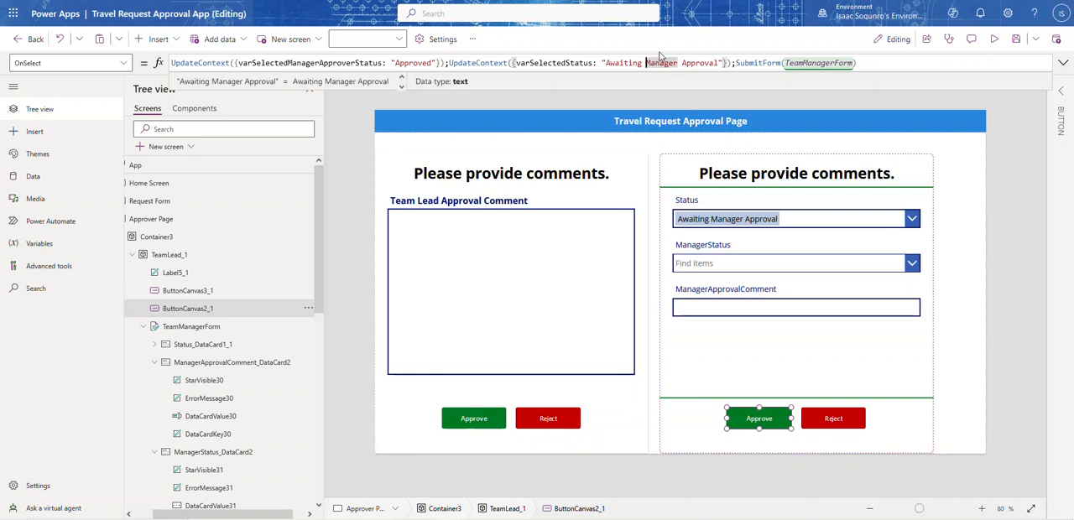
{"action": "type", "text": "Sr"}
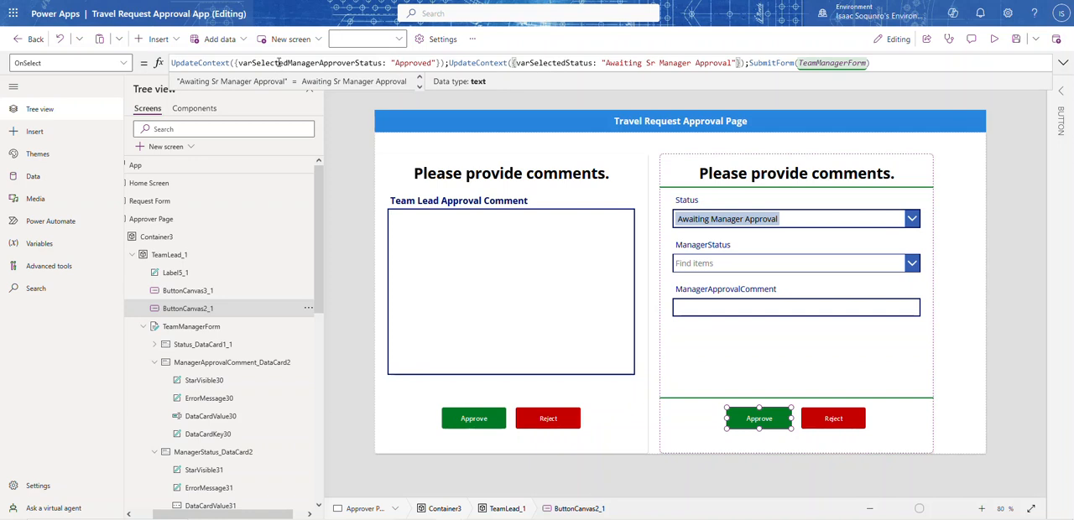
Copy the variable name varSelectedManagerApproverStatus and show the DefaultSelectedItems property of the ManagerStatus combo box
{"action": "double_click", "coordinate": [279, 62]}
{"action": "key", "text": "ctrl+c"}
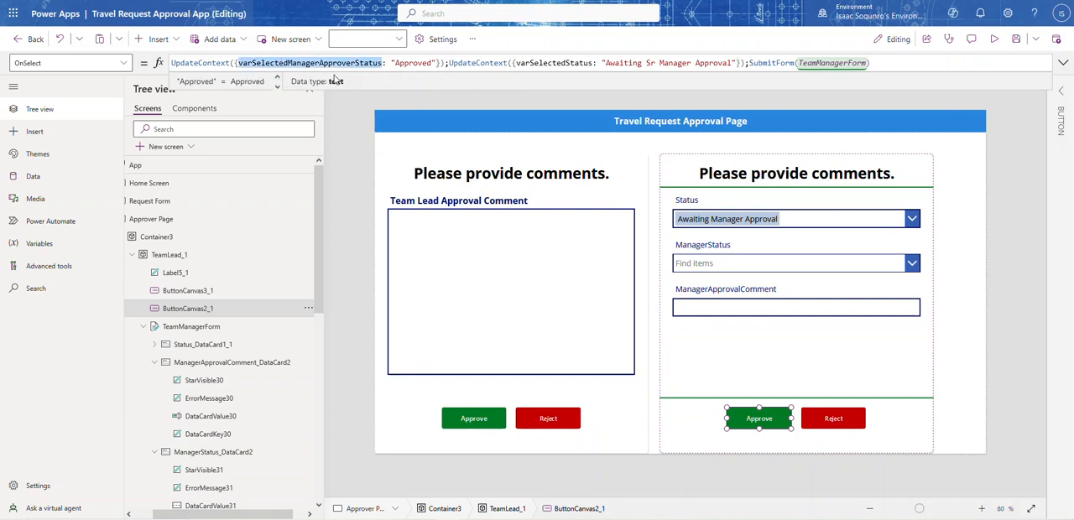
{"action": "left_click", "coordinate": [707, 263]}
{"action": "left_click", "coordinate": [707, 263]}
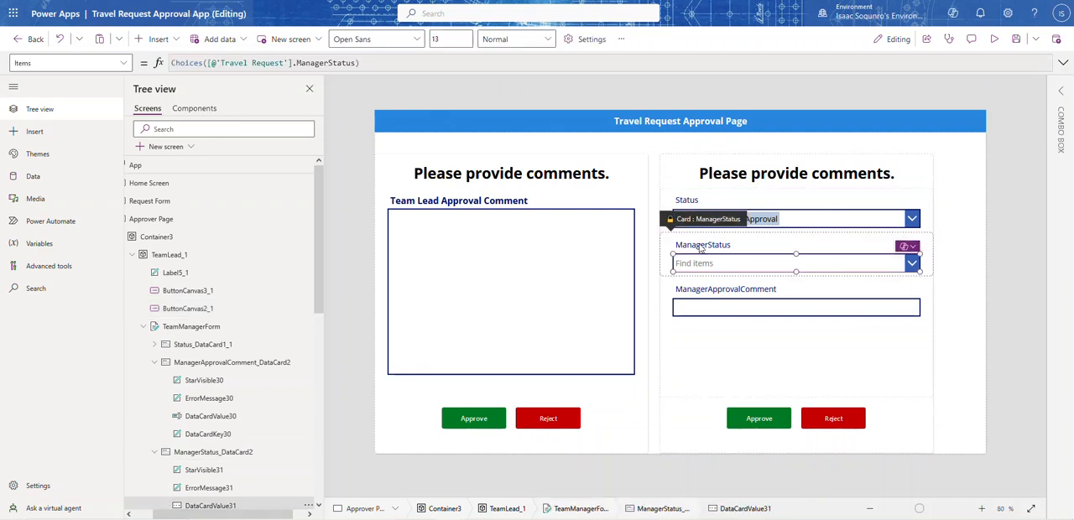
{"action": "left_click", "coordinate": [123, 63]}
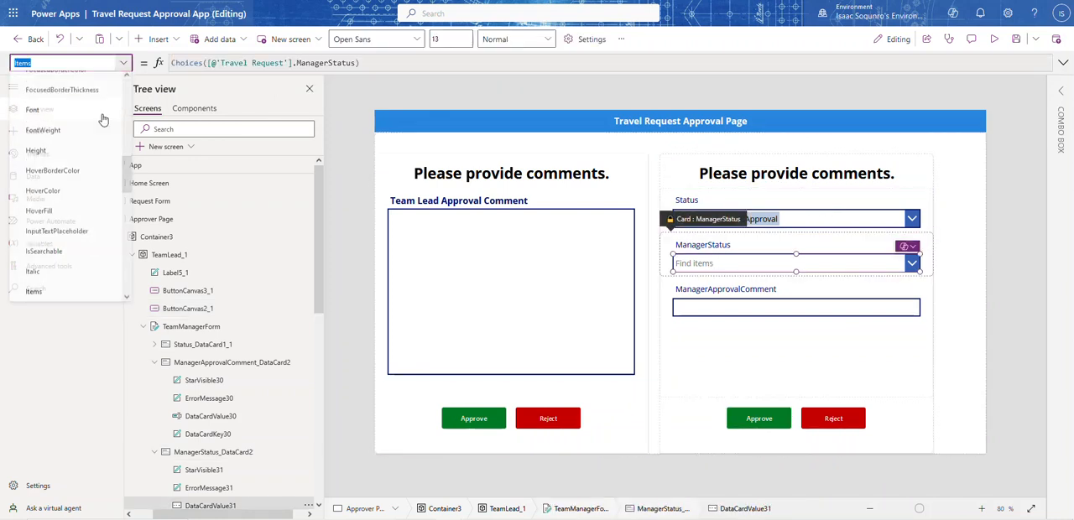
{"action": "scroll", "coordinate": [103, 120], "scroll_direction": "up", "scroll_amount": 5}
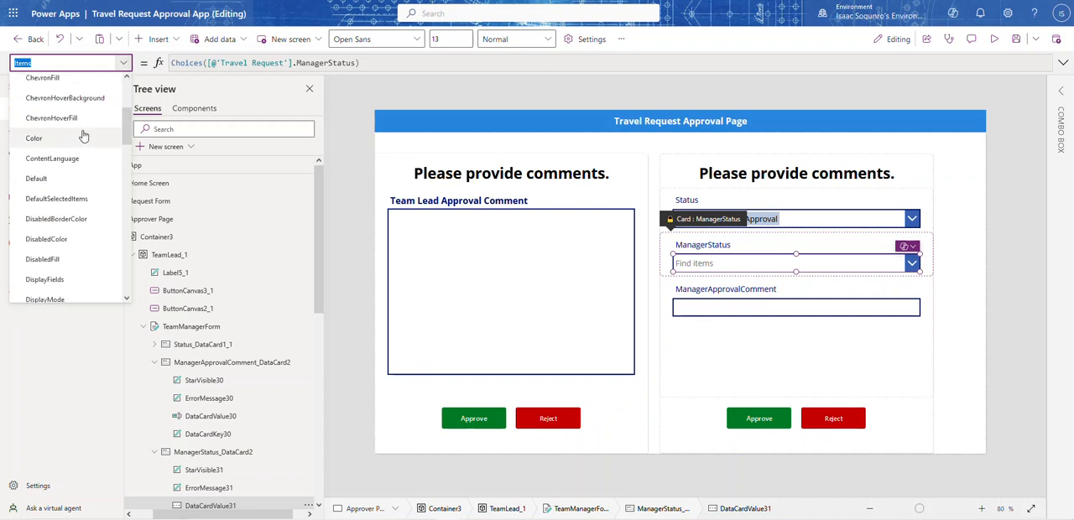
{"action": "left_click", "coordinate": [74, 199]}
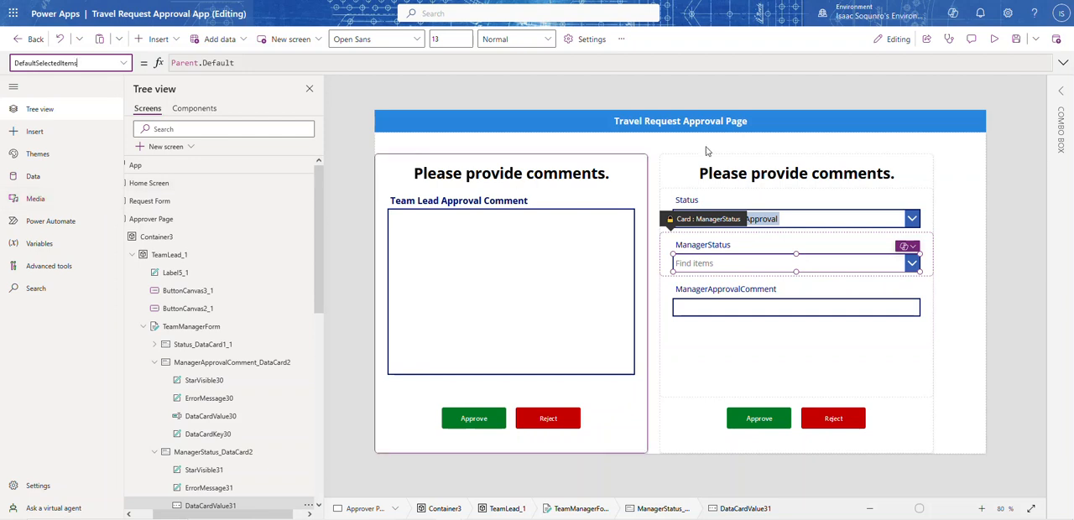
{"action": "left_click", "coordinate": [1060, 94]}
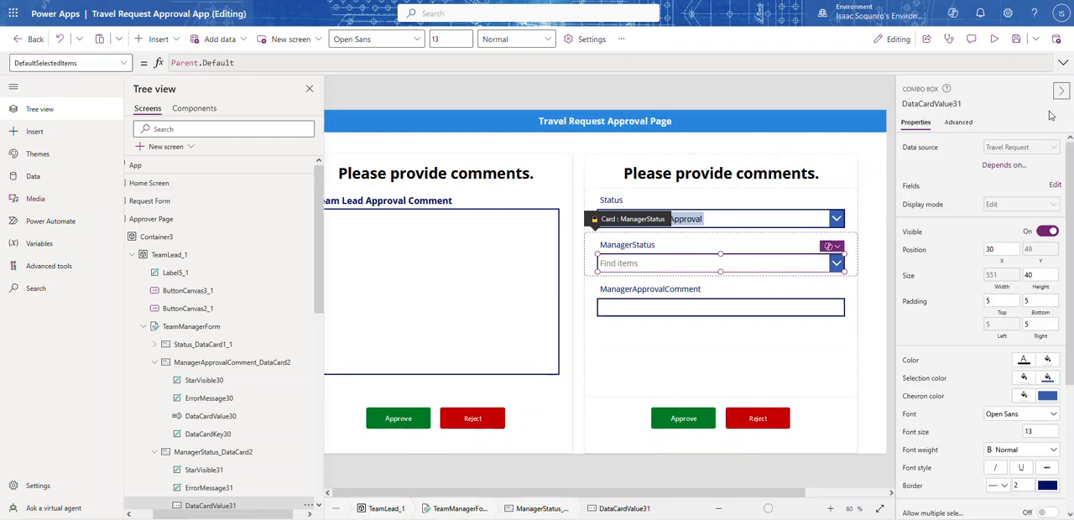
{"action": "left_click", "coordinate": [959, 123]}
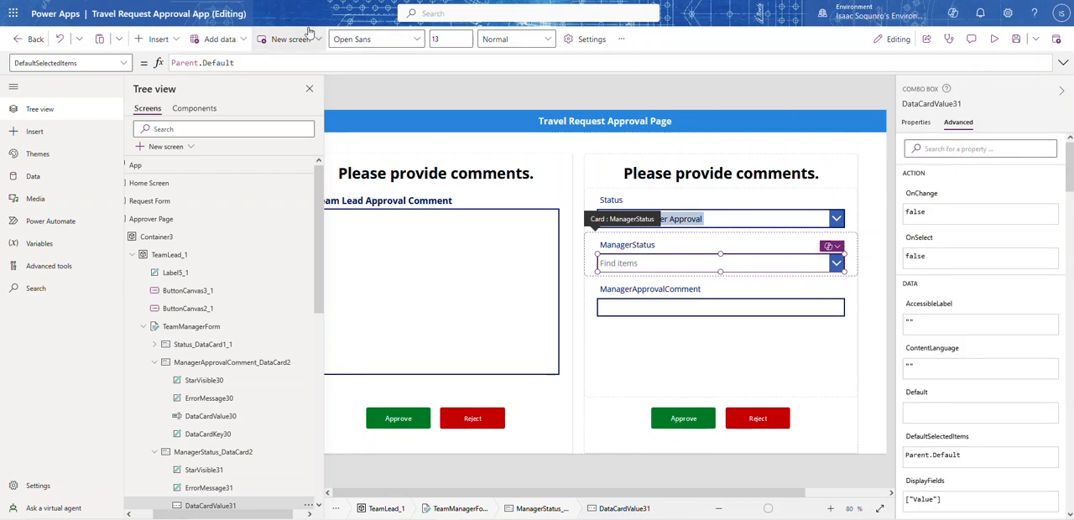
{"action": "left_click_drag", "start_coordinate": [239, 62], "coordinate": [91, 60]}
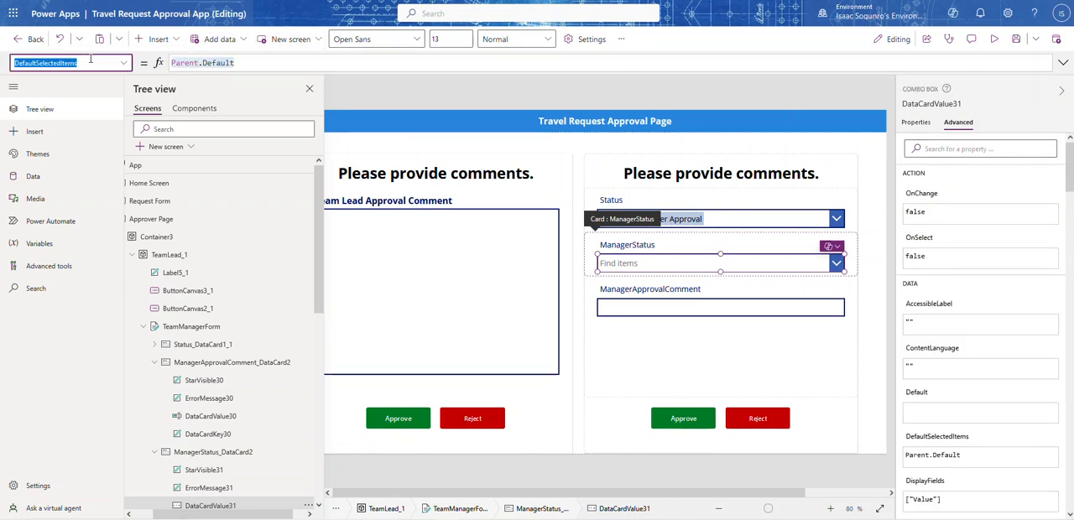
{"action": "key", "text": "BackSpace"}
{"action": "key", "text": "ctrl+v"}
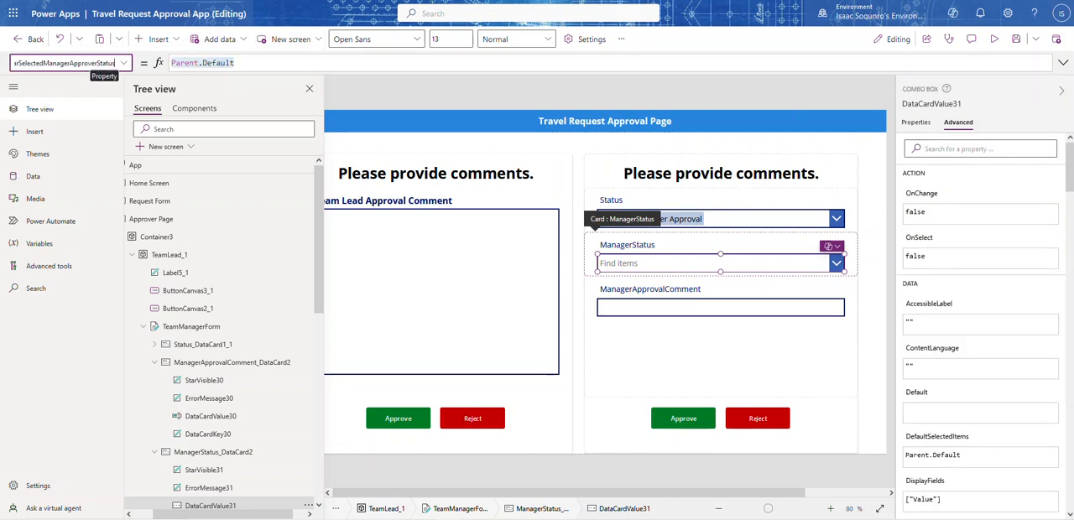
{"action": "left_click", "coordinate": [123, 63]}
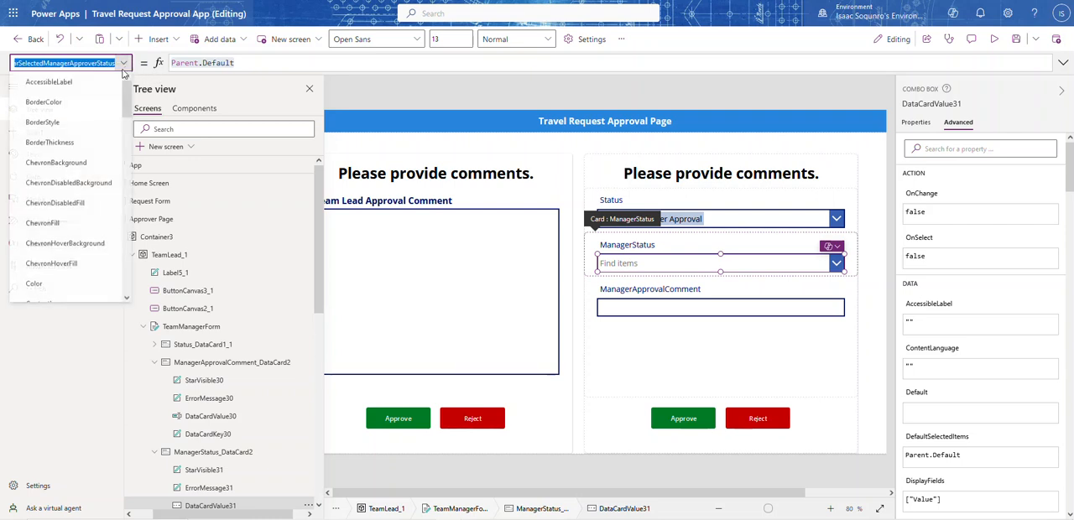
{"action": "scroll", "coordinate": [76, 197], "scroll_direction": "down", "scroll_amount": 4}
{"action": "left_click", "coordinate": [59, 183]}
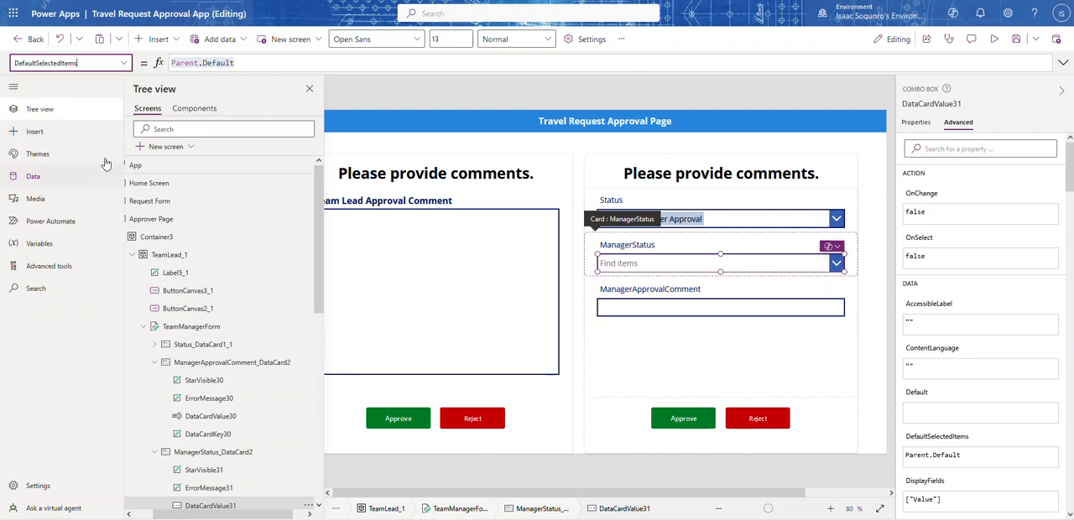
Set the ManagerStatus combo box's DefaultSelectedItems formula to [varSelectedManagerApproverStatus]
{"action": "double_click", "coordinate": [236, 63]}
{"action": "left_click", "coordinate": [237, 63]}
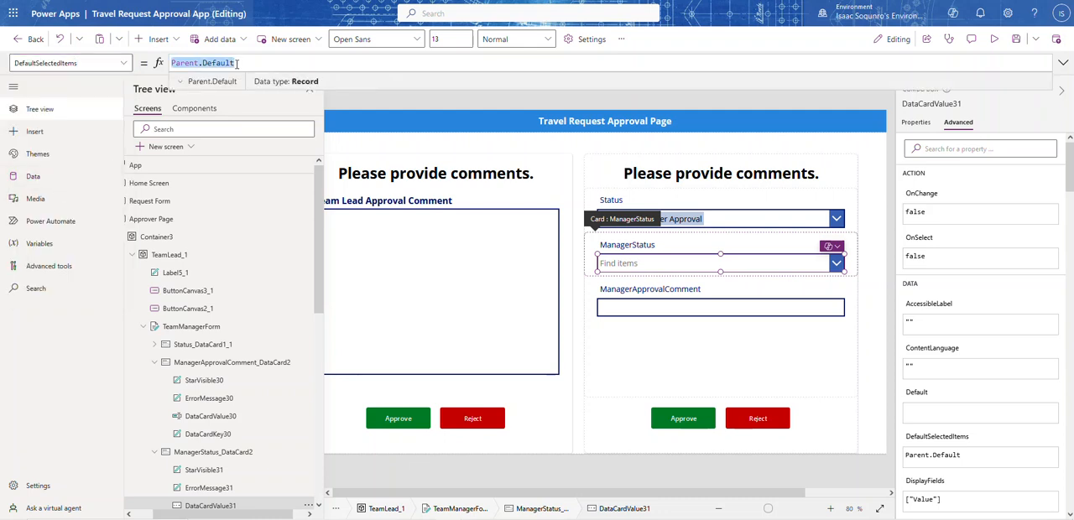
{"action": "type", "text": "[varSelectedManagerApproverStatus]"}
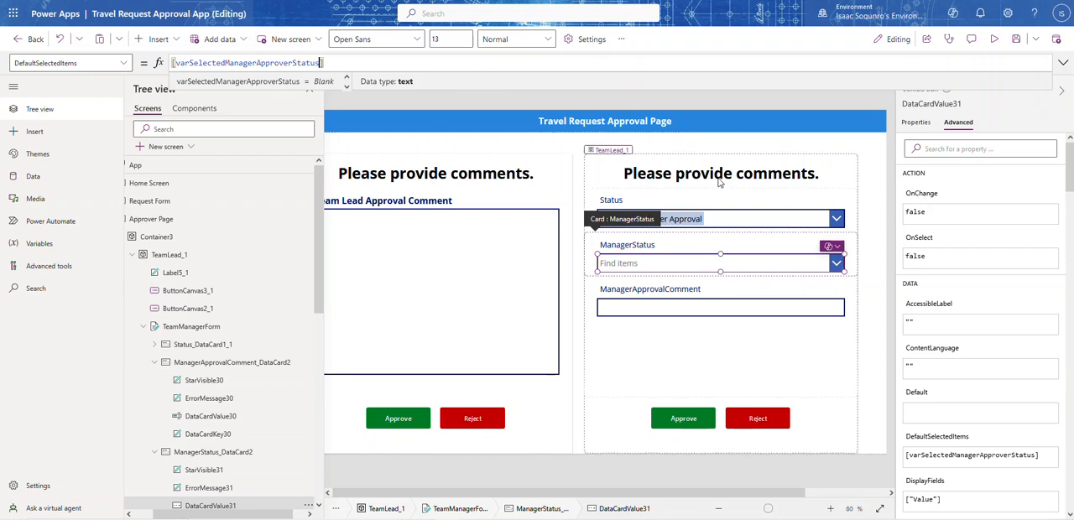
Preview the Approver Page, test the Manager section's Approve button, and close the preview
{"action": "left_click", "coordinate": [724, 221]}
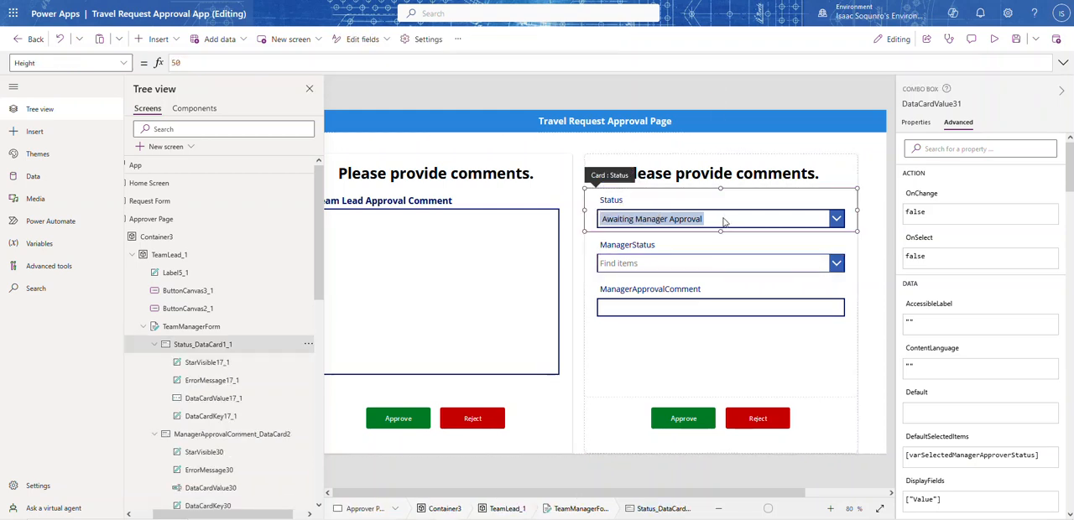
{"action": "left_click", "coordinate": [993, 39]}
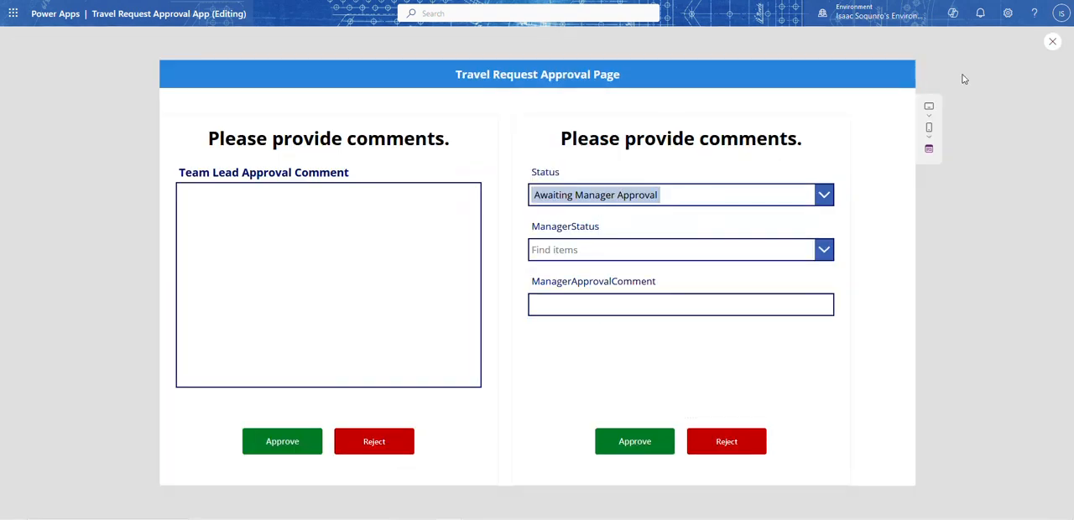
{"action": "left_click", "coordinate": [635, 442]}
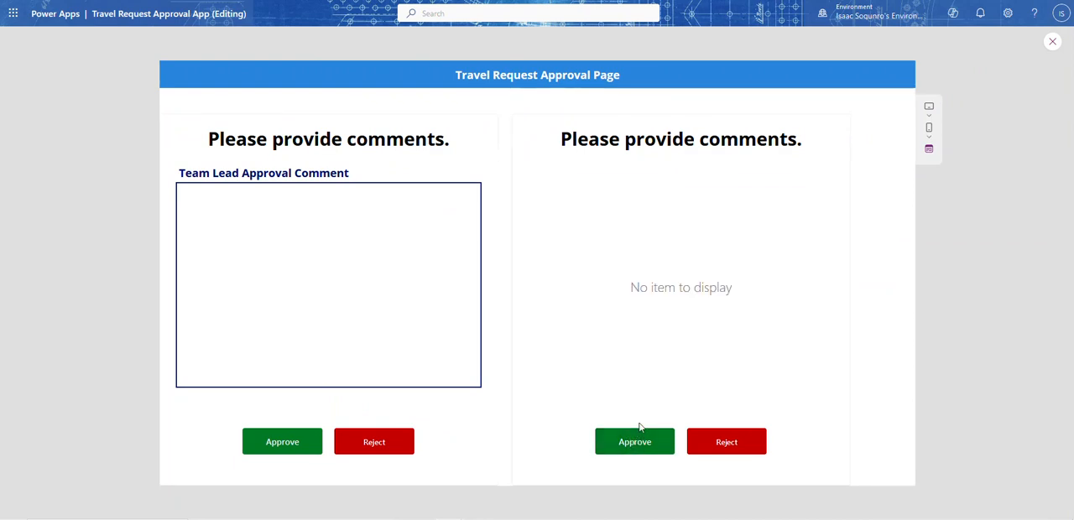
{"action": "left_click", "coordinate": [1052, 44]}
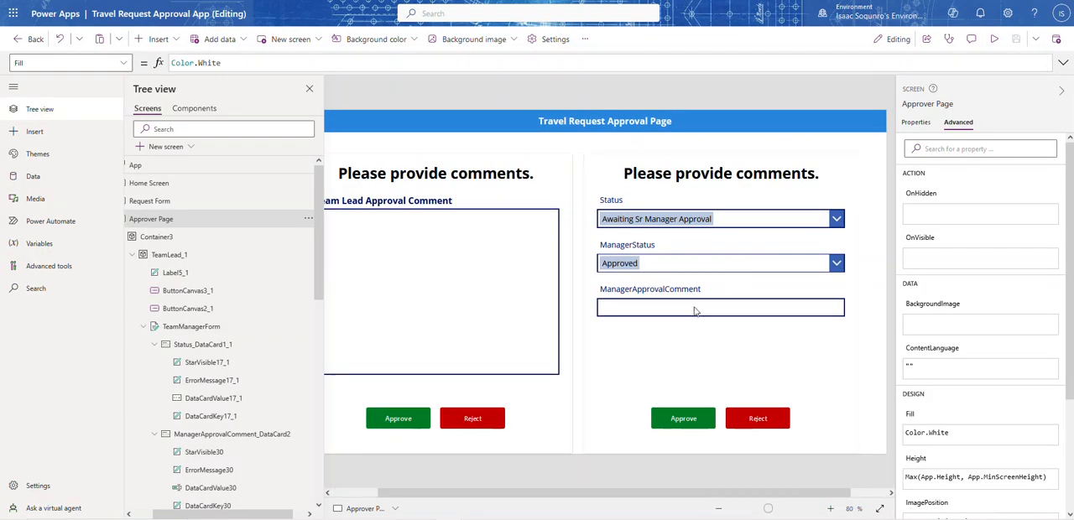
Comment out SubmitForm(TeamManagerForm) in the Manager Approve button's OnSelect formula with //
{"action": "left_click", "coordinate": [684, 413]}
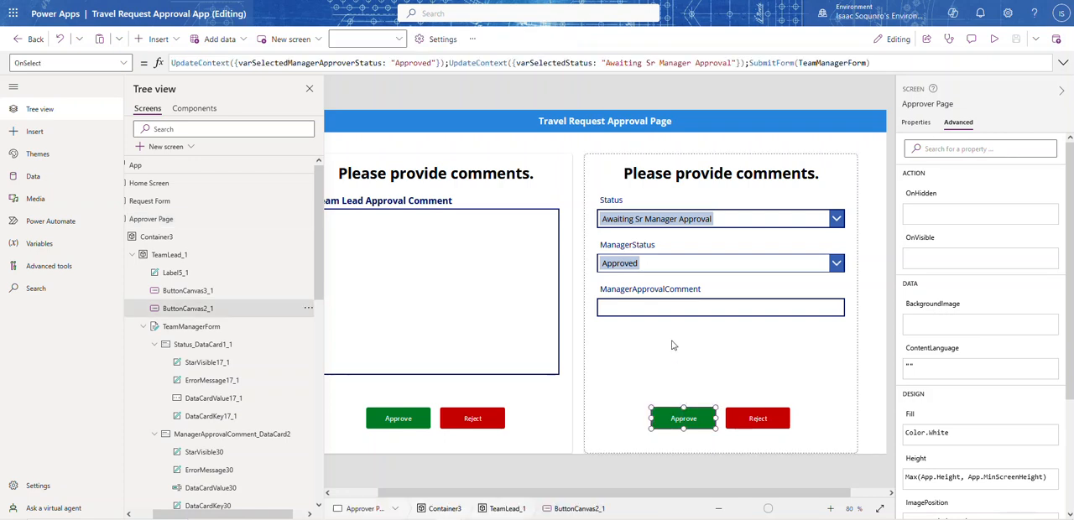
{"action": "left_click", "coordinate": [753, 63]}
{"action": "type", "text": "//"}
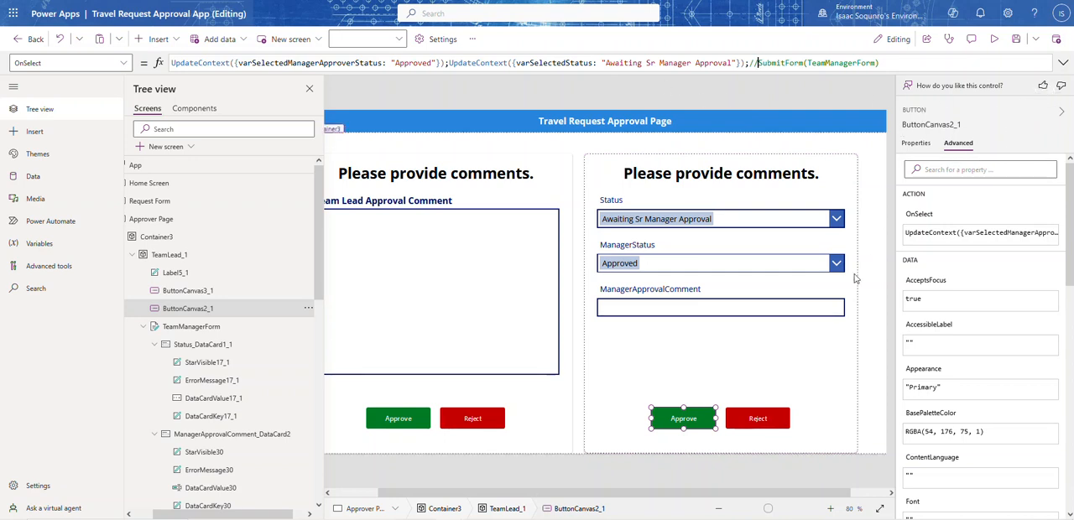
Check the properties of TeamManagerForm and preview the Approver Page to see how the form displays
{"action": "left_click", "coordinate": [787, 373]}
{"action": "left_click", "coordinate": [917, 124]}
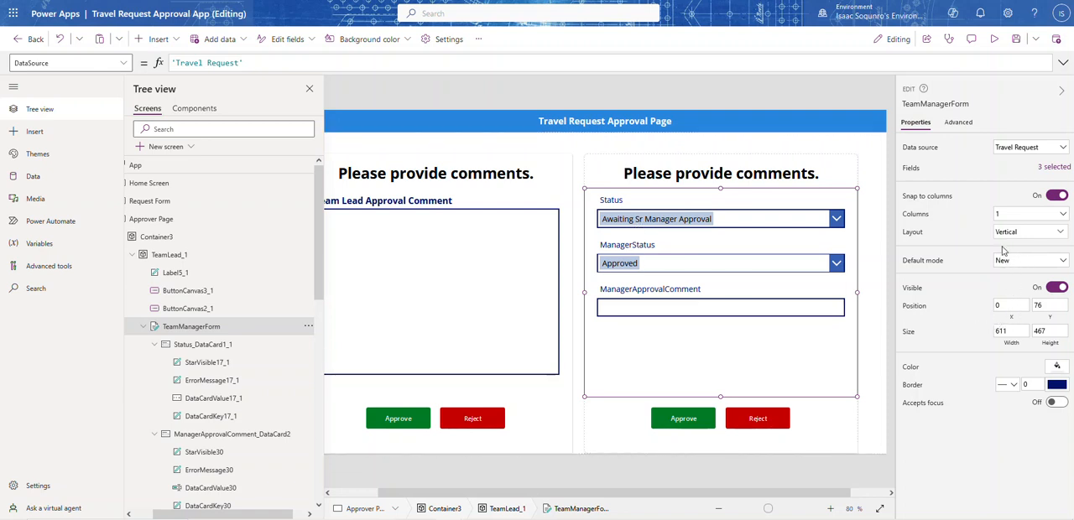
{"action": "left_click", "coordinate": [995, 40]}
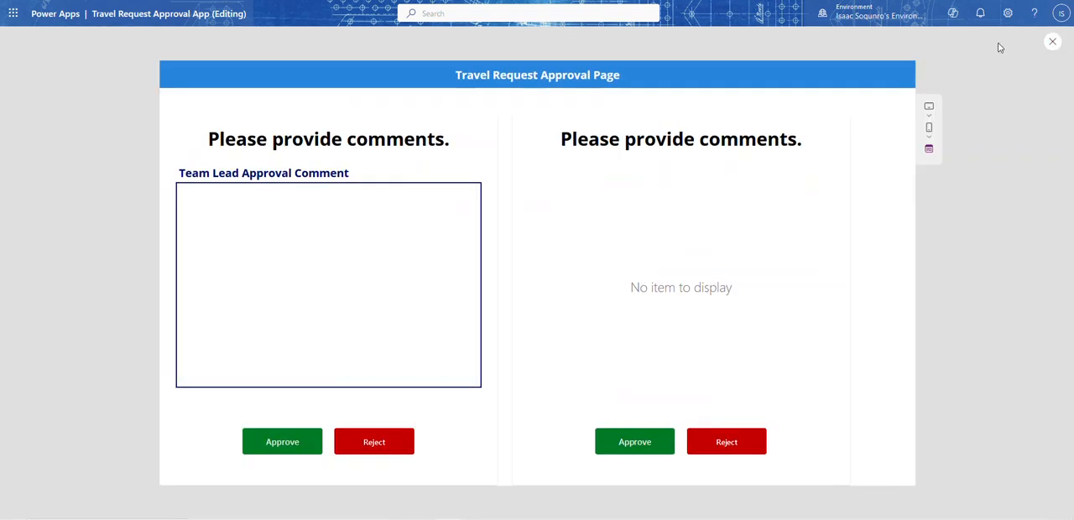
{"action": "left_click", "coordinate": [1049, 42]}
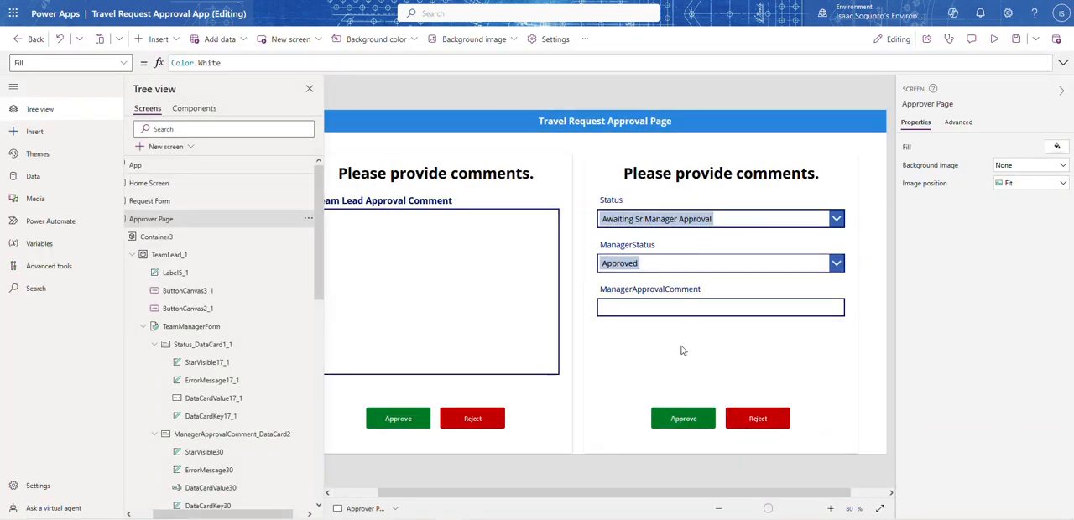
Try Edit as the default mode of TeamManagerForm in a preview, and set the mode back to New
{"action": "left_click", "coordinate": [681, 350]}
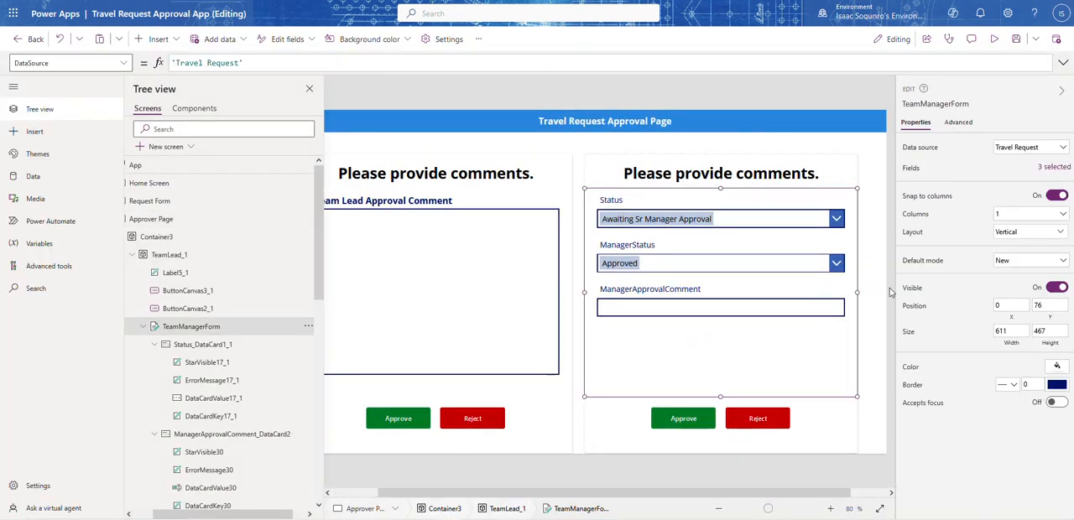
{"action": "left_click", "coordinate": [1063, 261]}
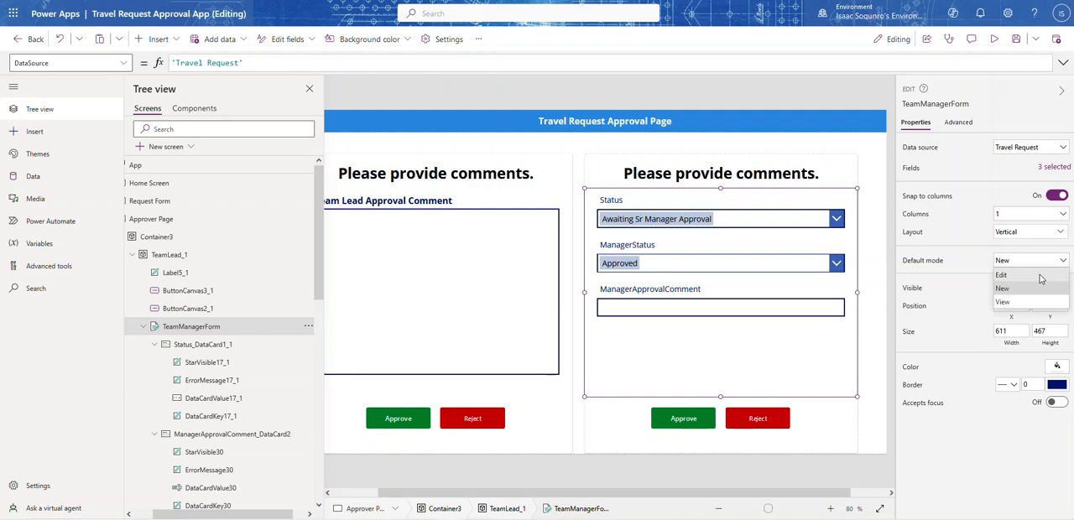
{"action": "left_click", "coordinate": [1041, 276]}
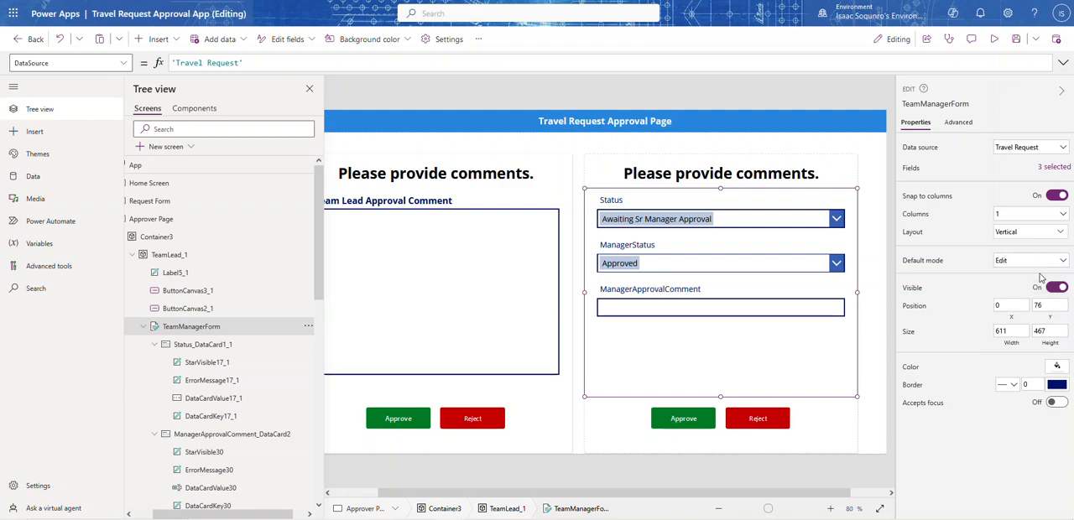
{"action": "left_click", "coordinate": [994, 40]}
{"action": "left_click", "coordinate": [1053, 43]}
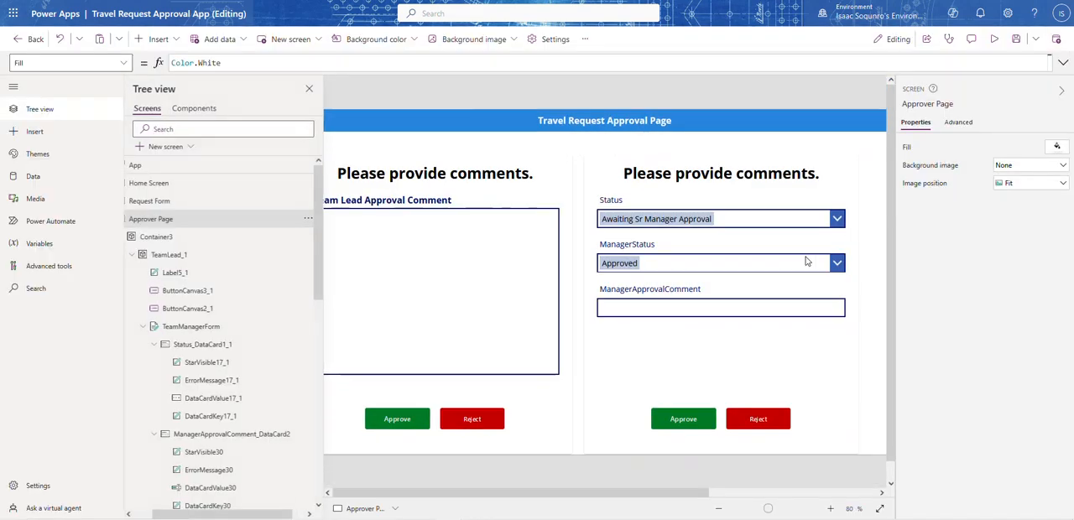
{"action": "left_click", "coordinate": [1007, 259]}
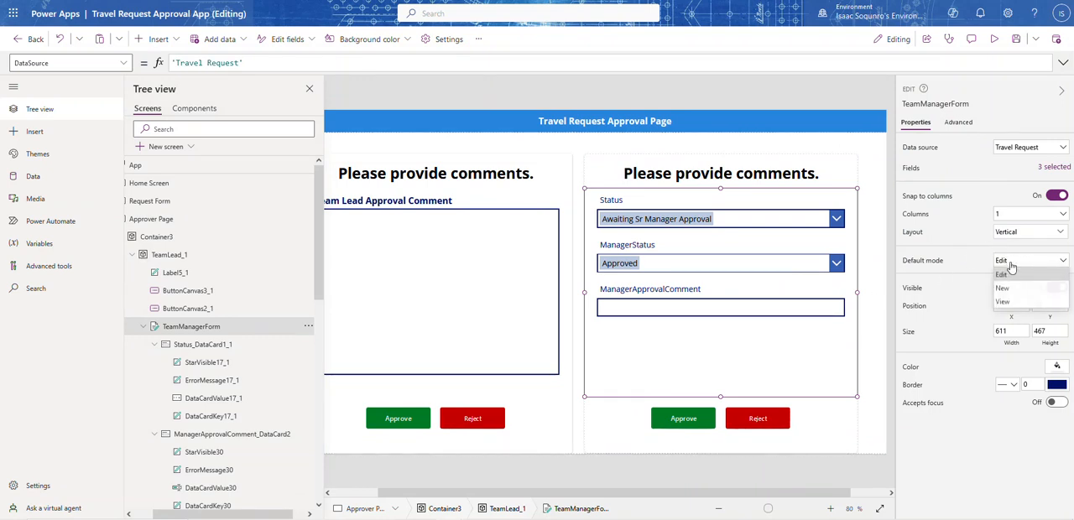
{"action": "left_click", "coordinate": [1008, 284]}
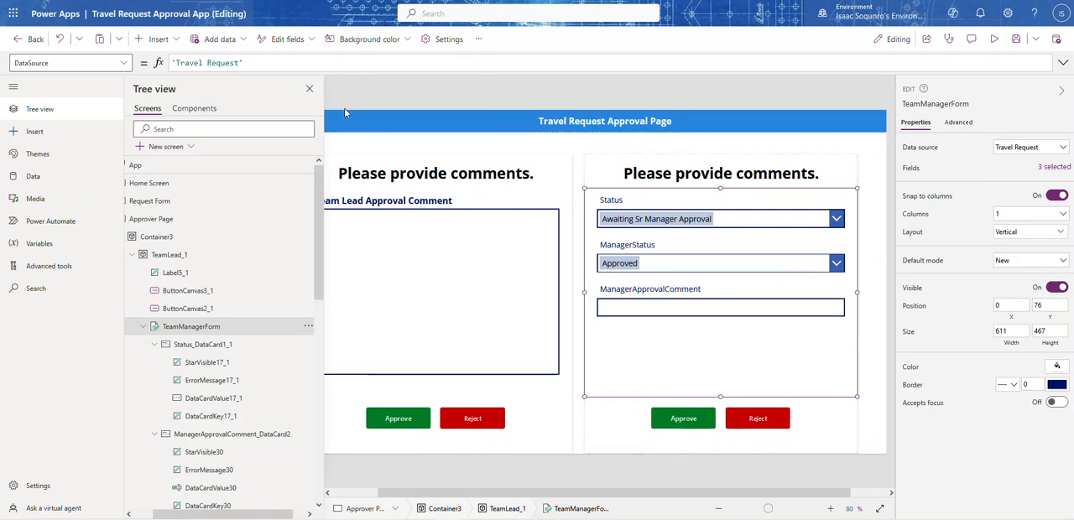
Switch to the Home Screen and return to the Approver Page to reload it
{"action": "left_click", "coordinate": [309, 89]}
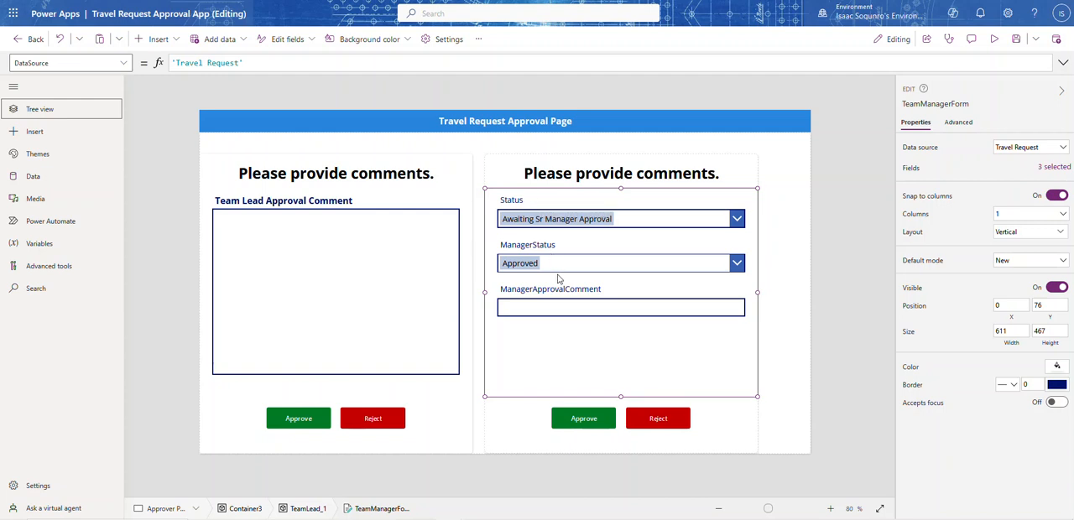
{"action": "left_click", "coordinate": [42, 111]}
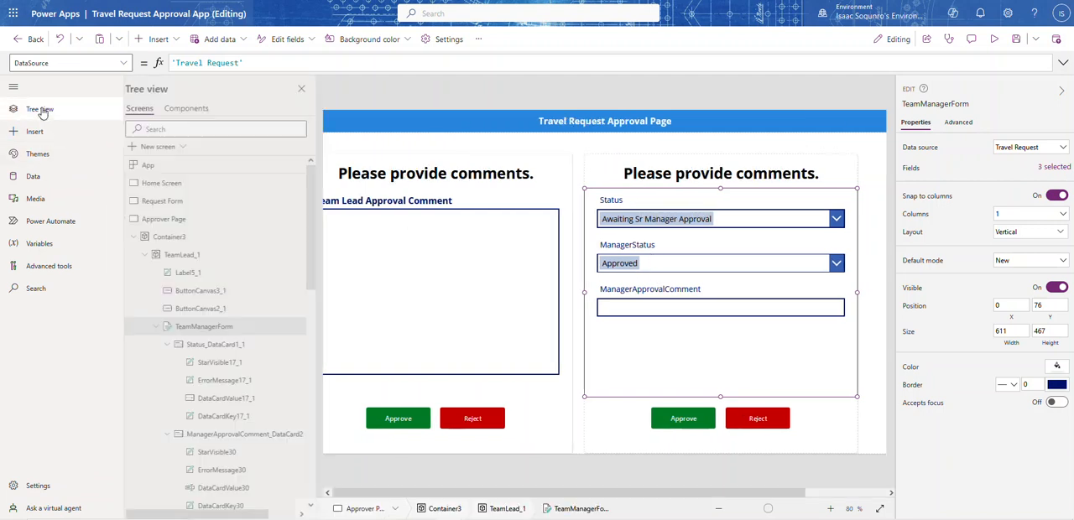
{"action": "left_click", "coordinate": [170, 184]}
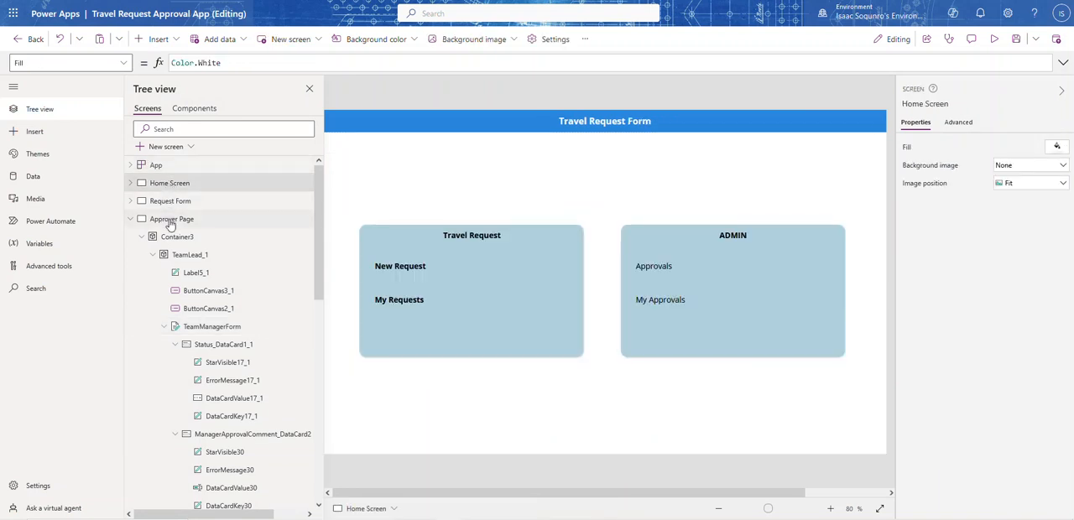
{"action": "left_click", "coordinate": [171, 219]}
Preview the Approver Page, check the choices of the Manager form's Status field, and clear its selected value
{"action": "left_click", "coordinate": [994, 40]}
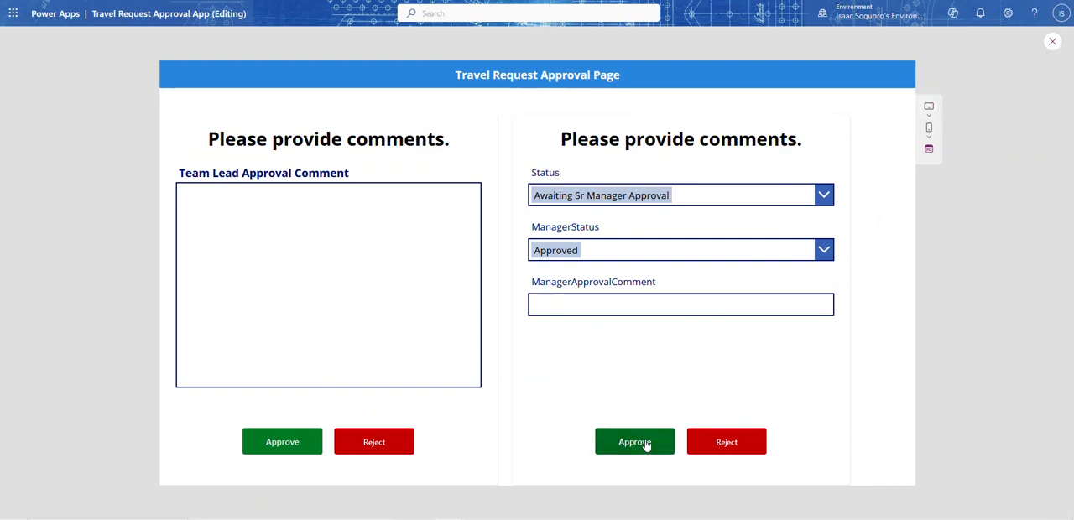
{"action": "left_click", "coordinate": [821, 199]}
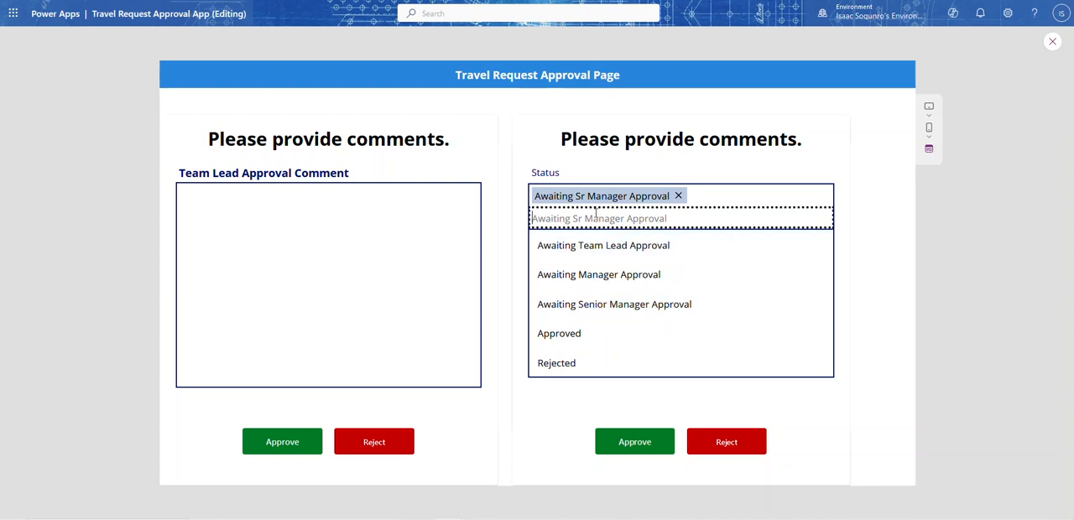
{"action": "left_click", "coordinate": [679, 195]}
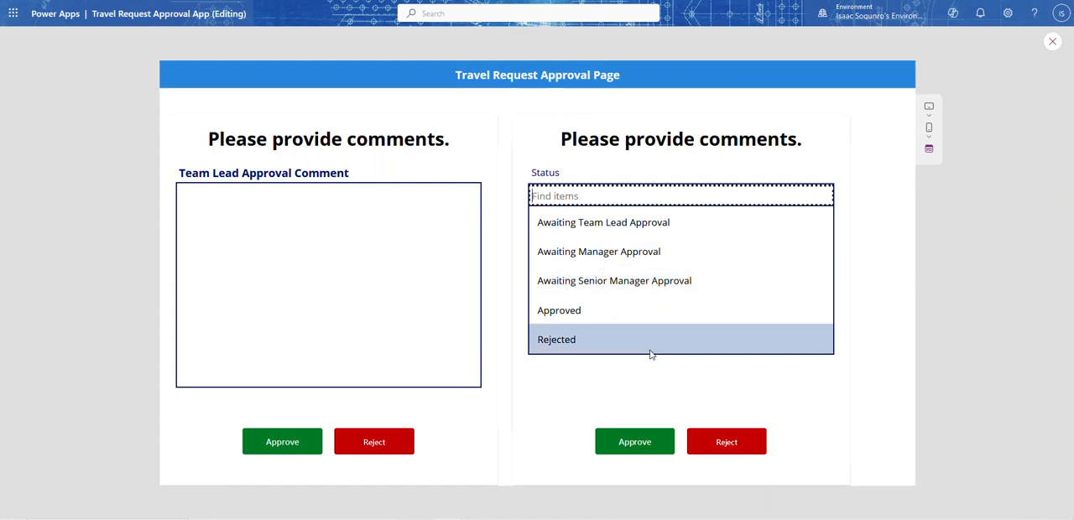
{"action": "left_click", "coordinate": [1052, 41]}
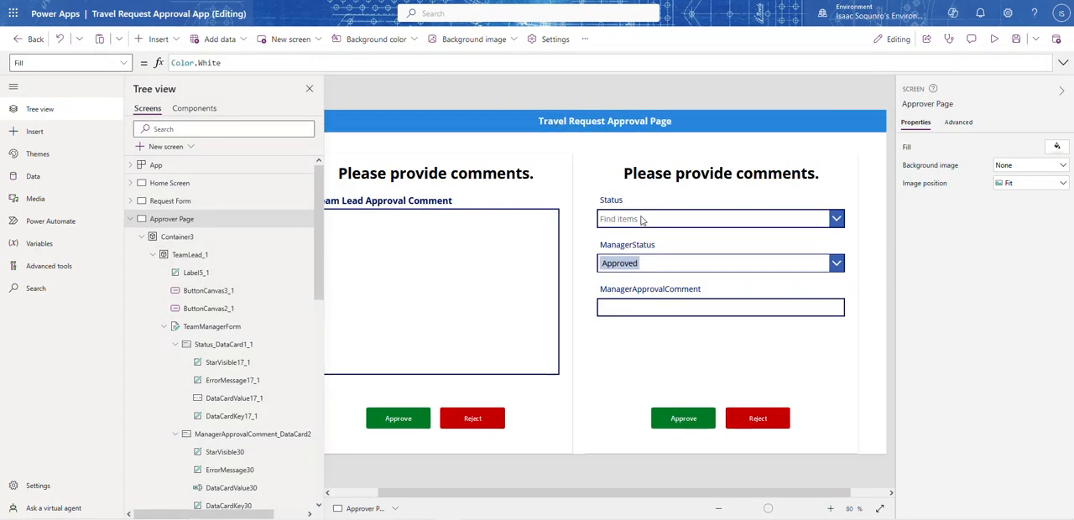
Change the status text in the Manager Approve button's OnSelect formula to "Awaiting Senior Manager Approval", comparing it with the TeamLead Approve formula
{"action": "left_click", "coordinate": [690, 417]}
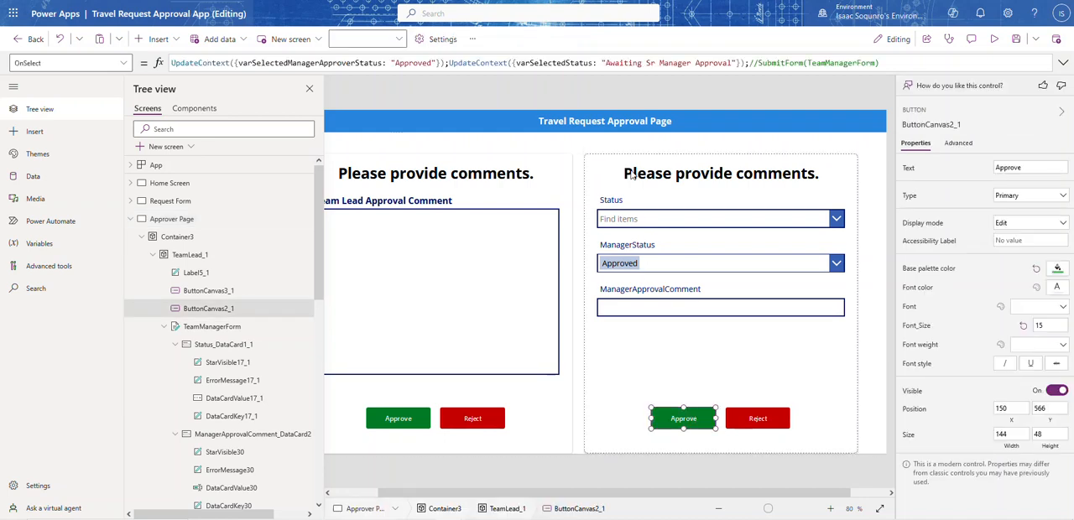
{"action": "left_click", "coordinate": [659, 63]}
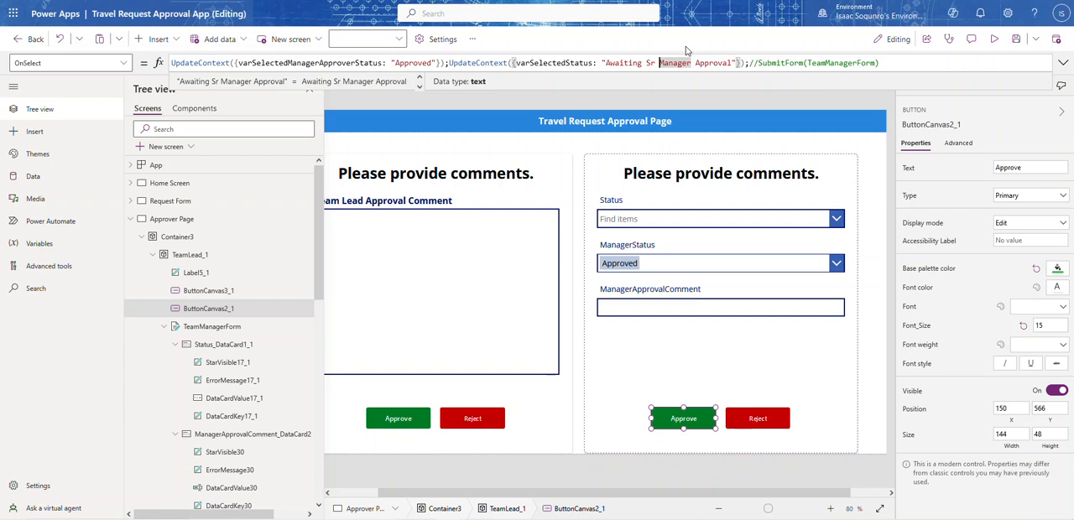
{"action": "left_click", "coordinate": [425, 413]}
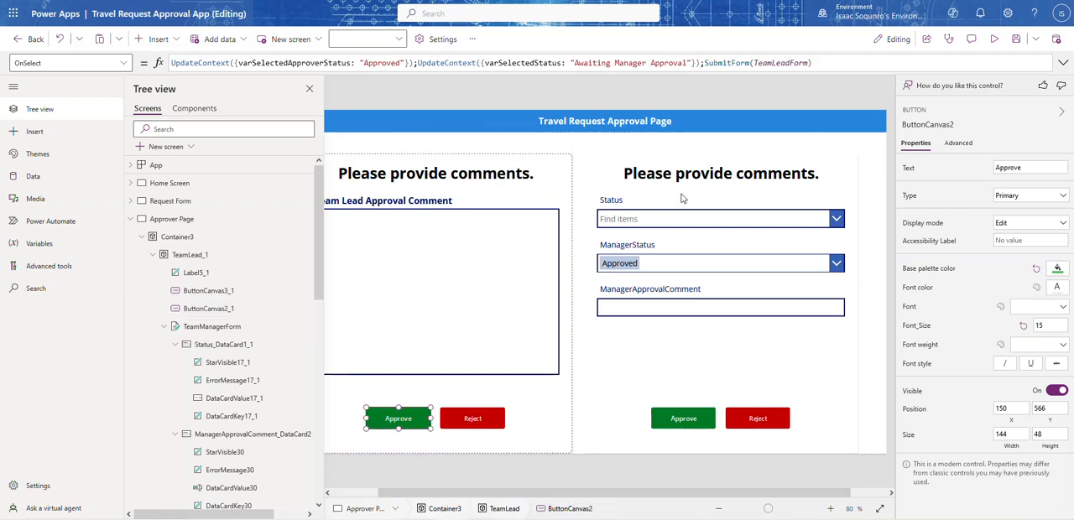
{"action": "left_click", "coordinate": [681, 410]}
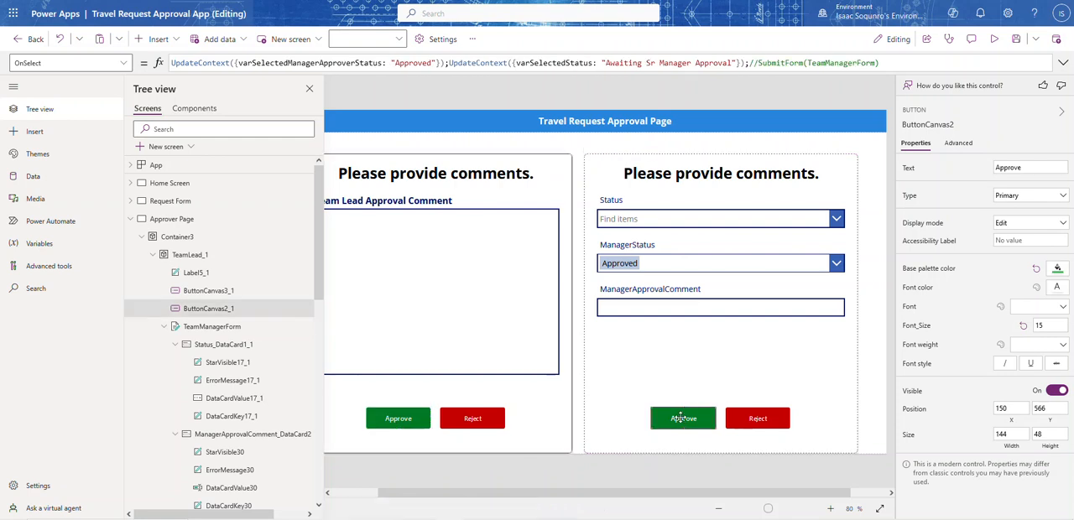
{"action": "left_click", "coordinate": [650, 62]}
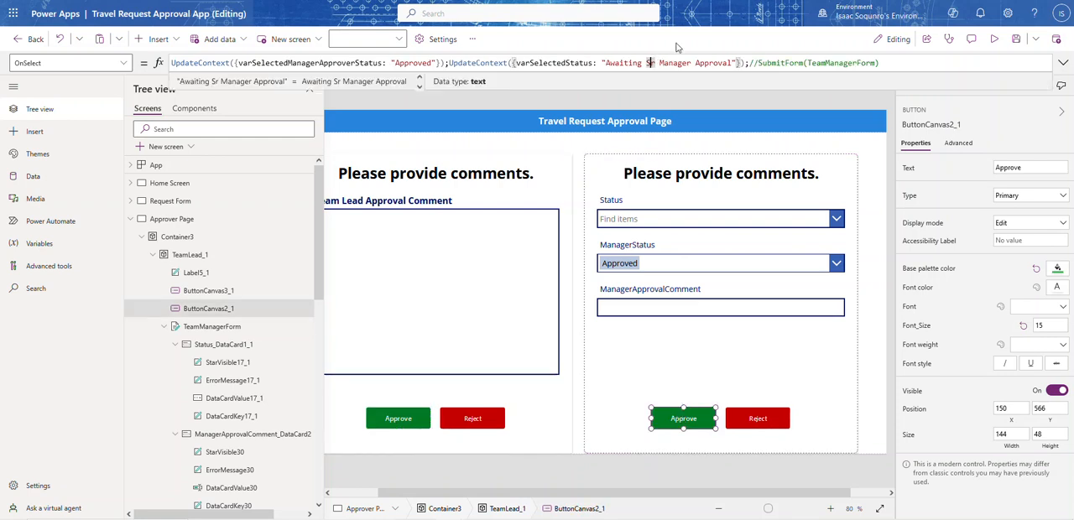
{"action": "type", "text": "enio"}
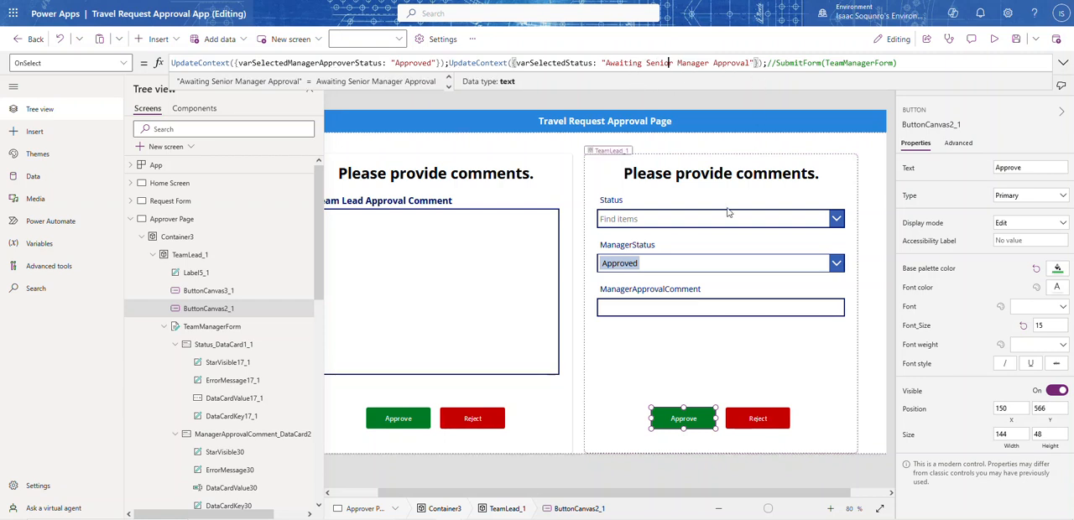
{"action": "left_click", "coordinate": [715, 246]}
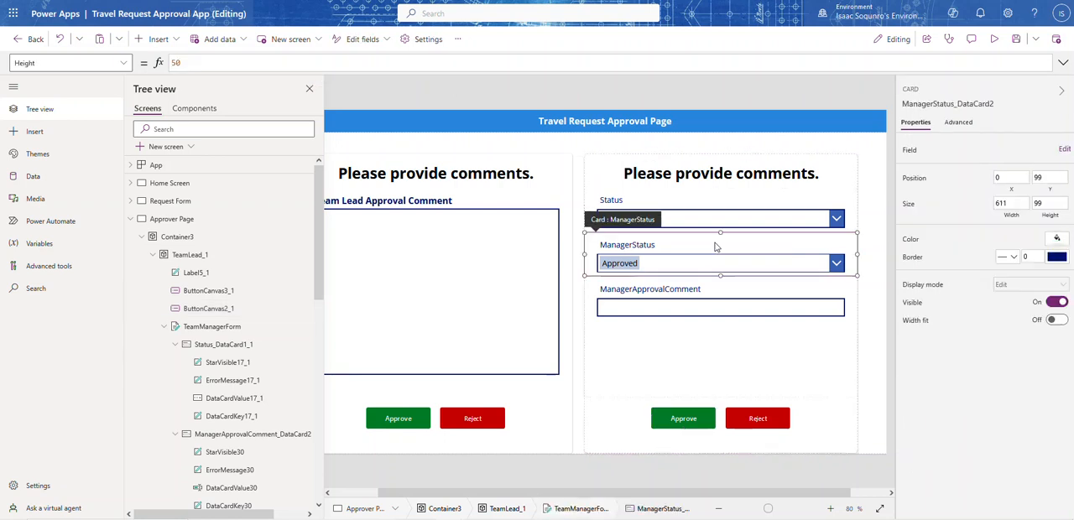
Preview the Approver Page, test the Manager section's Approve button, and check the Status field's choices
{"action": "left_click", "coordinate": [993, 39]}
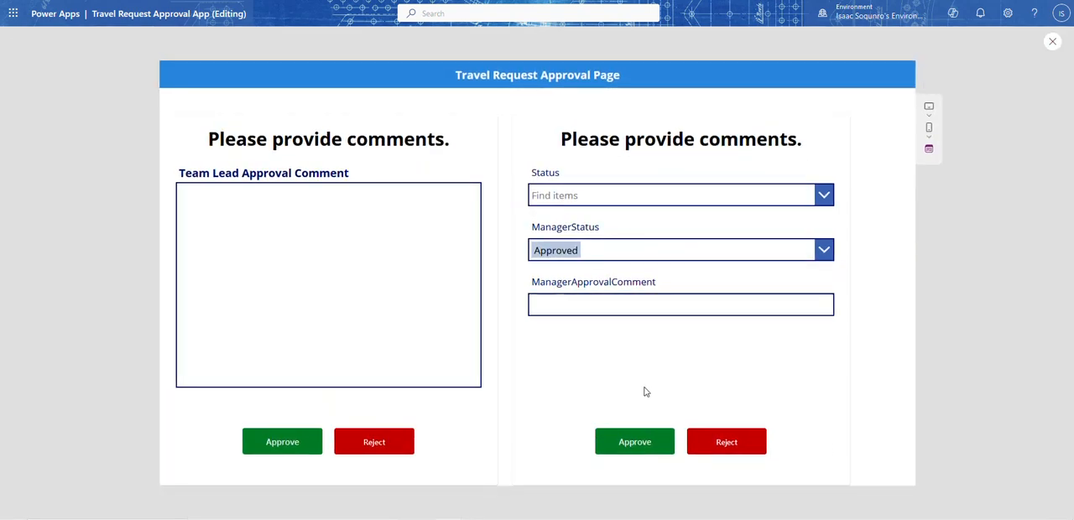
{"action": "left_click", "coordinate": [638, 445]}
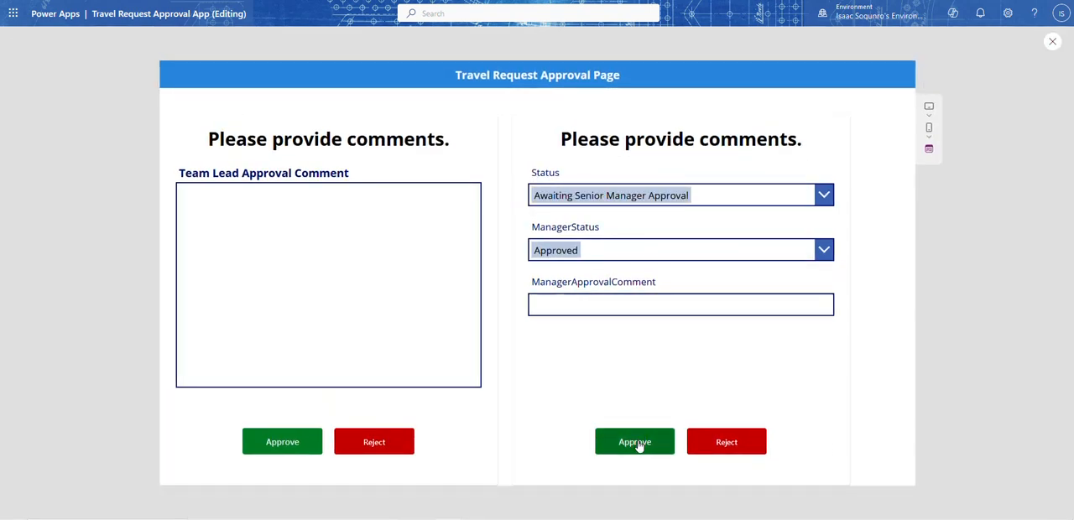
{"action": "left_click", "coordinate": [823, 196]}
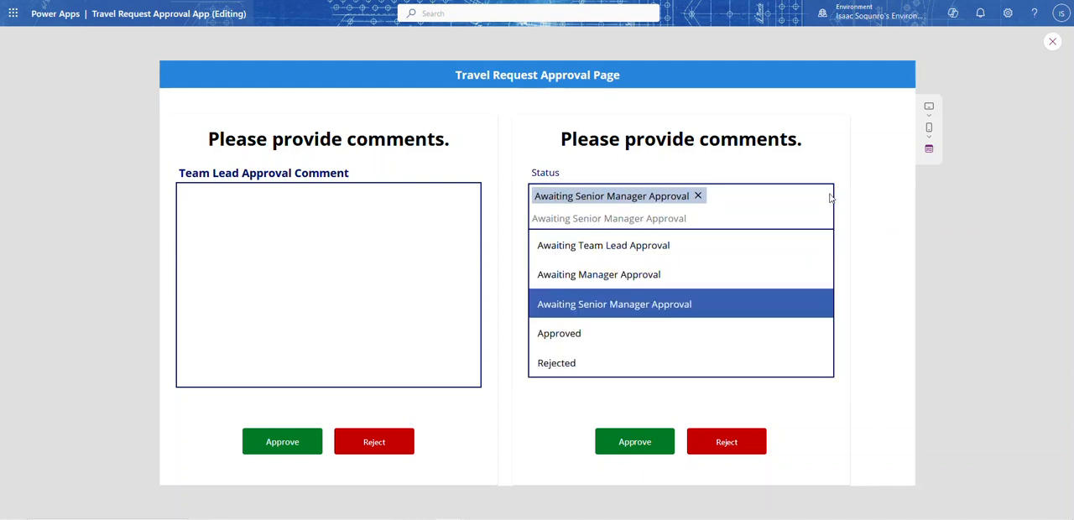
{"action": "left_click", "coordinate": [1052, 41]}
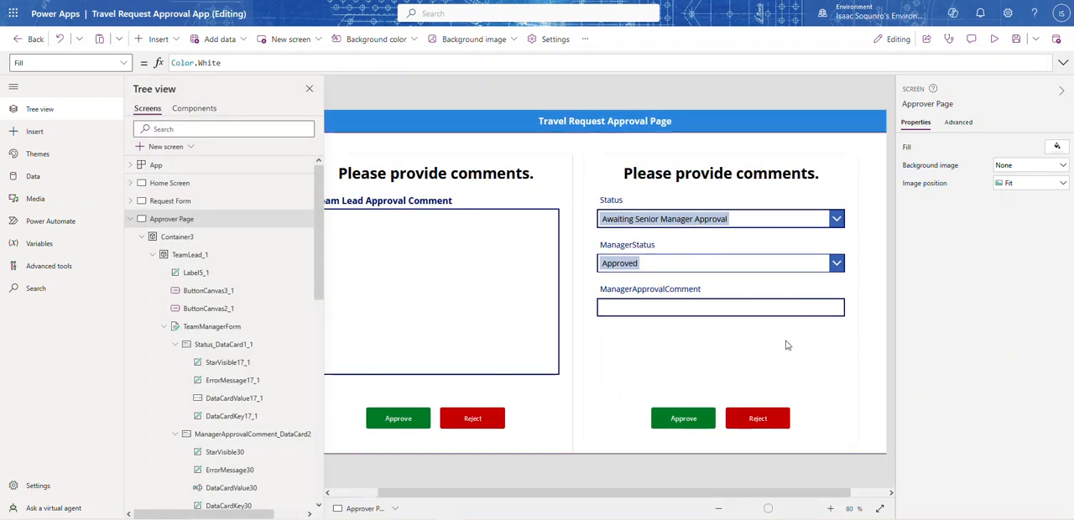
Copy the TeamLead Reject button's OnSelect formula into the OnSelect property of the Manager section's Reject button
{"action": "left_click", "coordinate": [469, 418]}
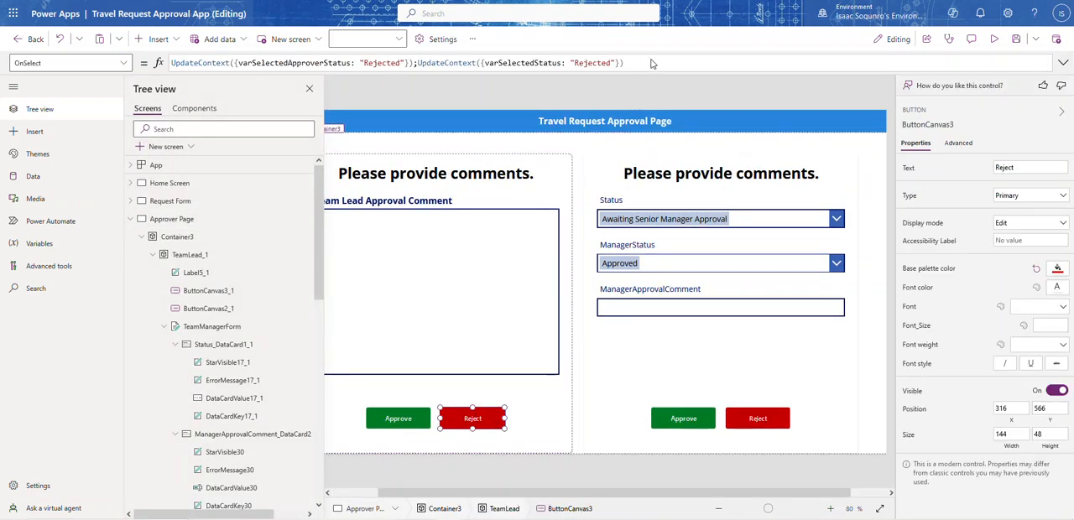
{"action": "left_click", "coordinate": [615, 62]}
{"action": "key", "text": "ctrl+a"}
{"action": "key", "text": "ctrl+c"}
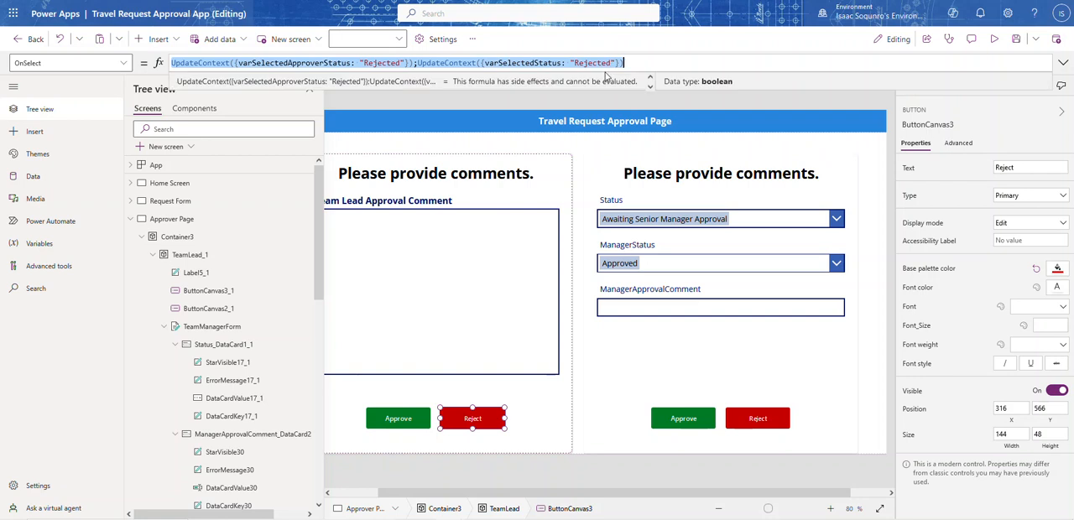
{"action": "left_click", "coordinate": [757, 419]}
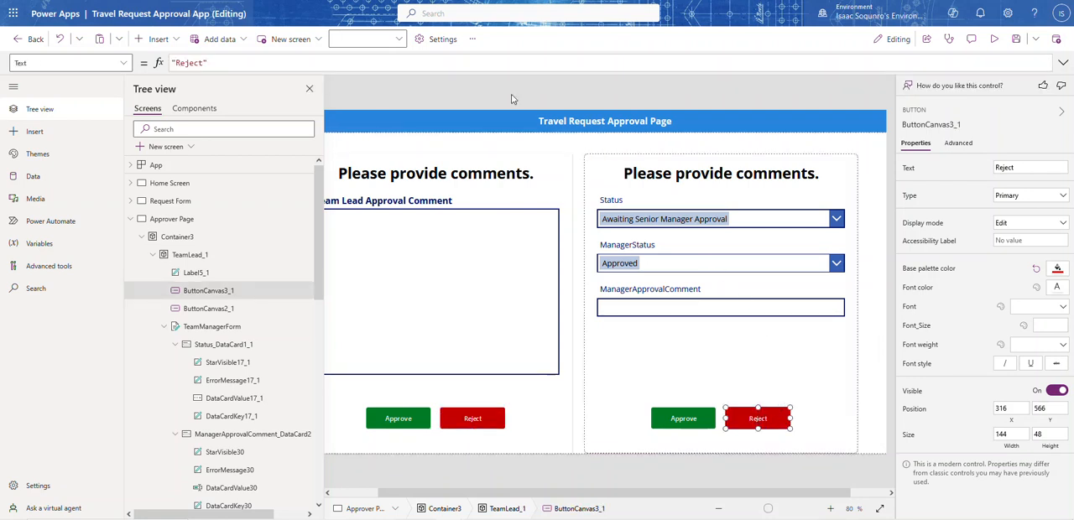
{"action": "left_click", "coordinate": [123, 62]}
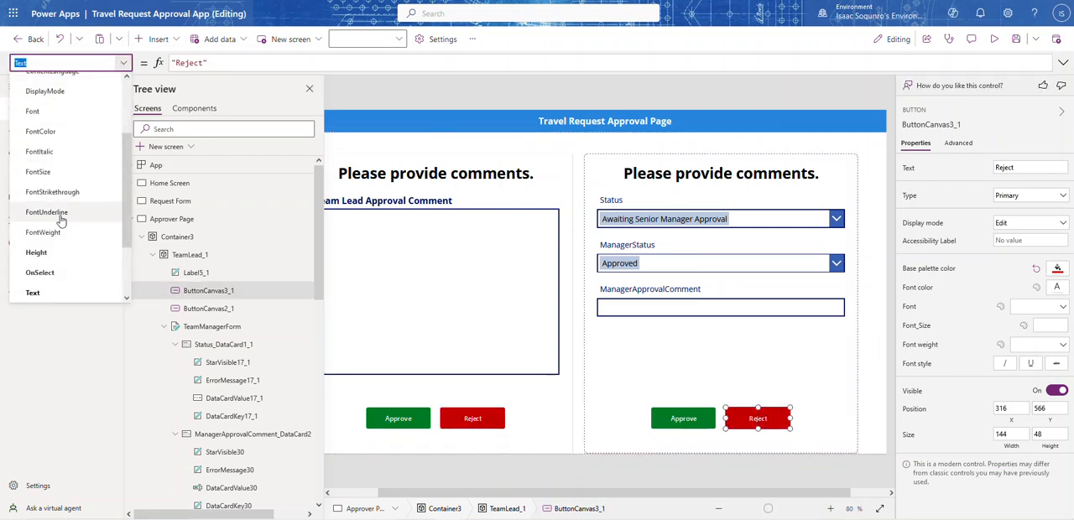
{"action": "left_click", "coordinate": [40, 273]}
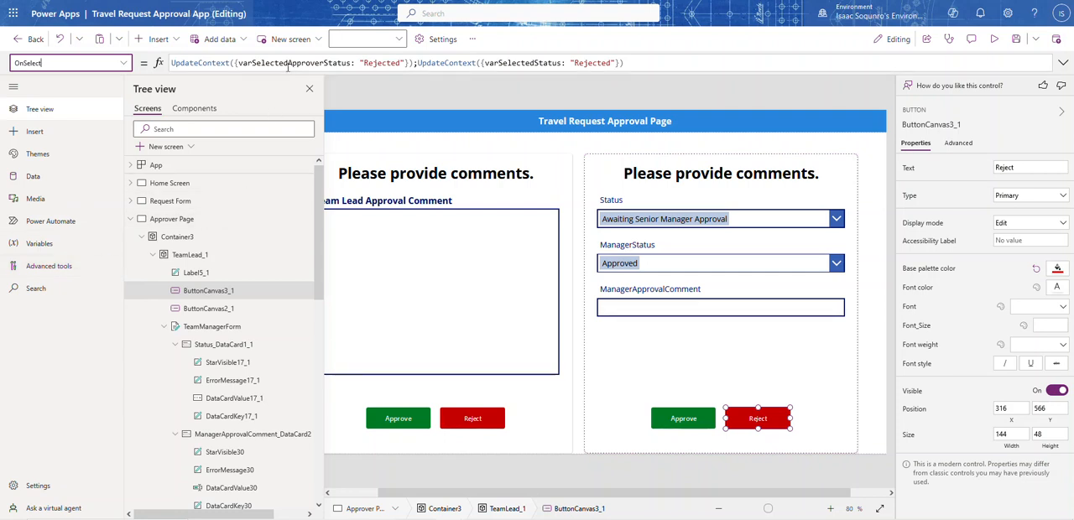
{"action": "left_click", "coordinate": [709, 65]}
{"action": "key", "text": "ctrl+a"}
{"action": "key", "text": "ctrl+v"}
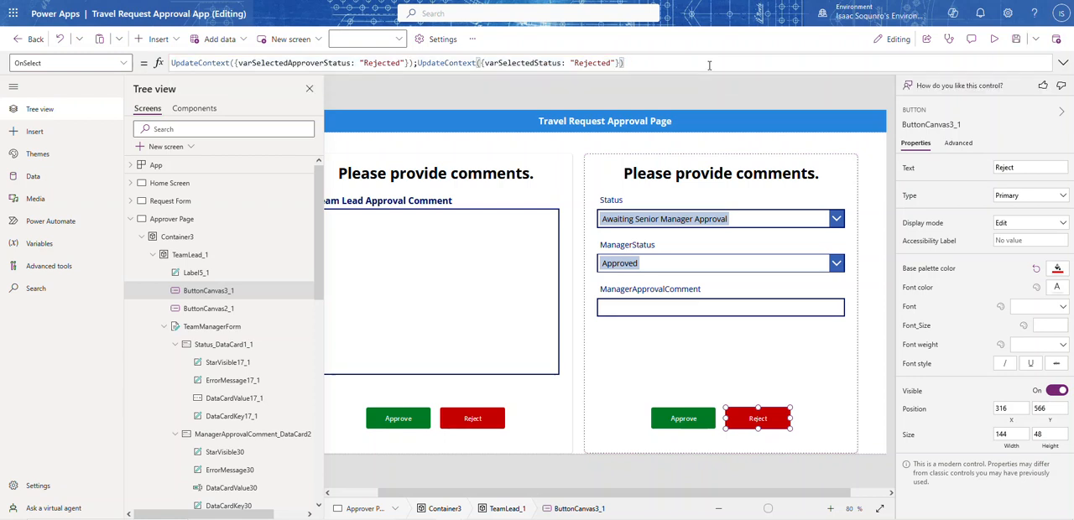
Replace the Manager Reject button's OnSelect formula with a copy of the Manager Approve button's formula
{"action": "left_click", "coordinate": [684, 415]}
{"action": "double_click", "coordinate": [620, 63]}
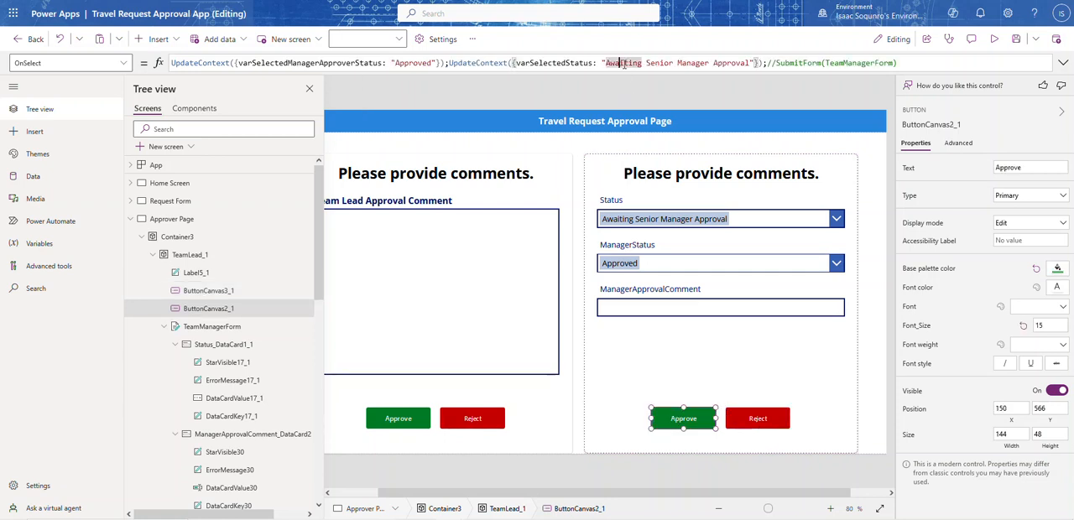
{"action": "triple_click", "coordinate": [620, 63]}
{"action": "key", "text": "ctrl+c"}
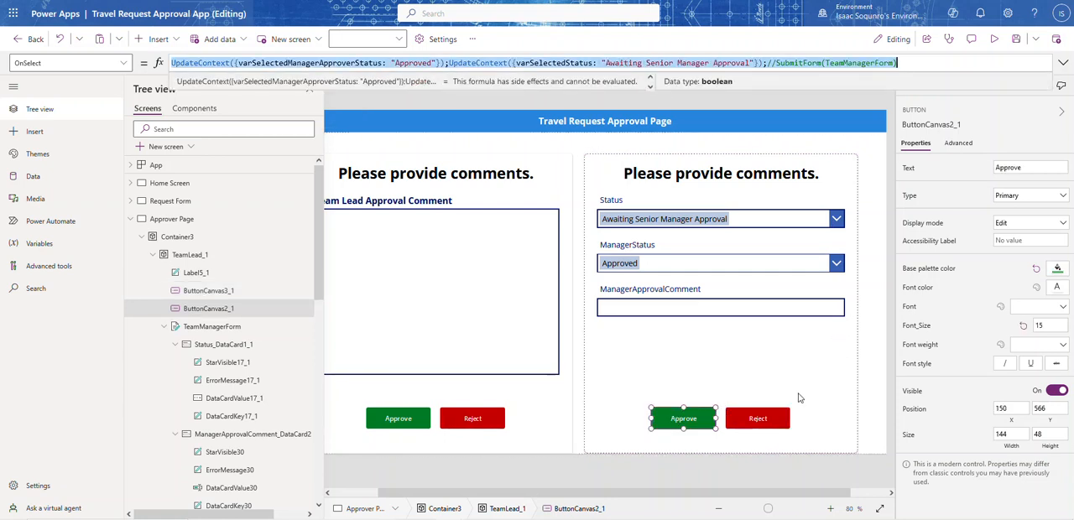
{"action": "left_click", "coordinate": [774, 422]}
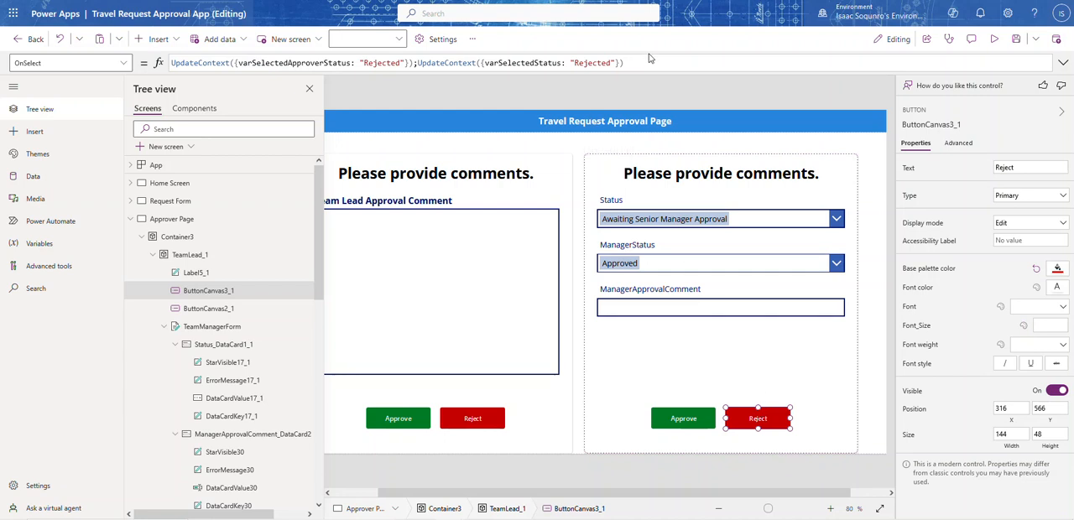
{"action": "key", "text": "ctrl+a"}
{"action": "key", "text": "ctrl+v"}
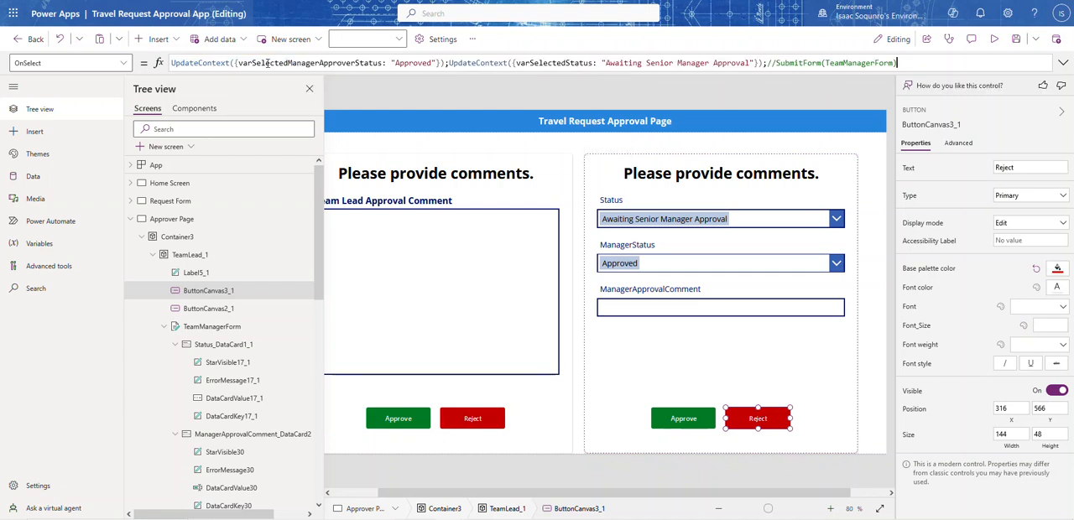
Set both varSelectedManagerApproverStatus and varSelectedStatus to "Rejected" in the Manager Reject button's formula
{"action": "double_click", "coordinate": [412, 63]}
{"action": "type", "text": "Rejecrte"}
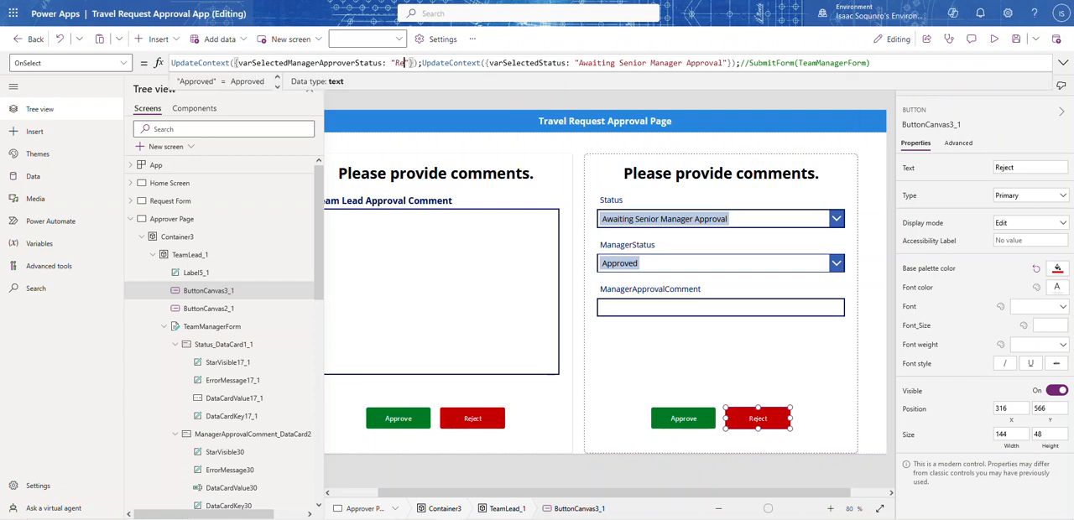
{"action": "key", "text": "BackSpace"}
{"action": "key", "text": "BackSpace"}
{"action": "key", "text": "BackSpace"}
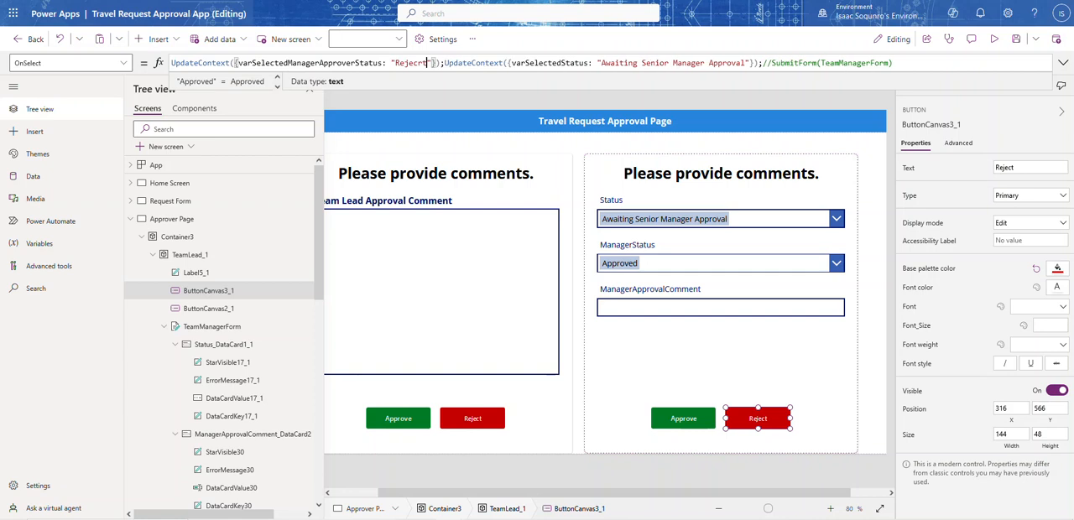
{"action": "type", "text": "ted"}
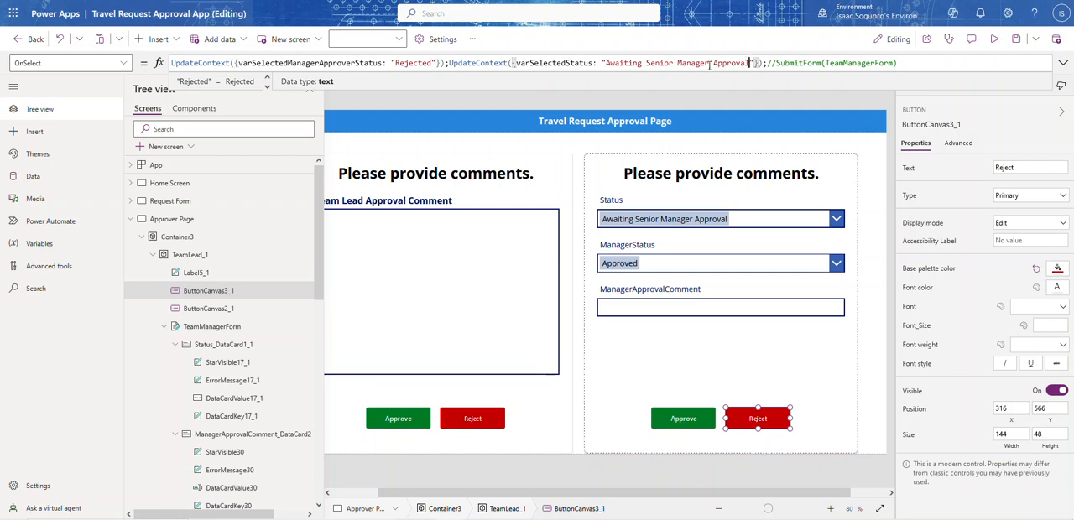
{"action": "left_click_drag", "start_coordinate": [748, 65], "coordinate": [605, 64]}
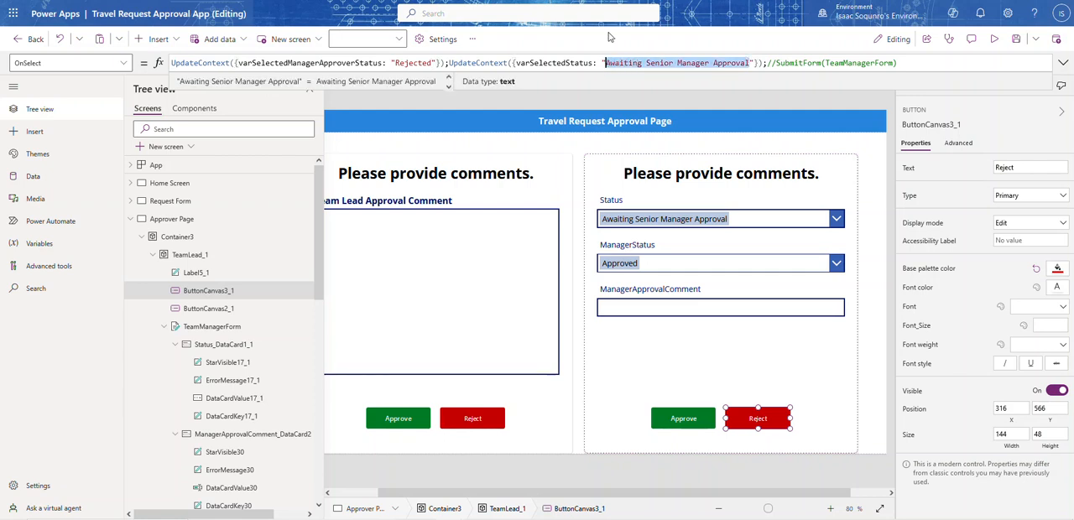
{"action": "type", "text": "Rejected"}
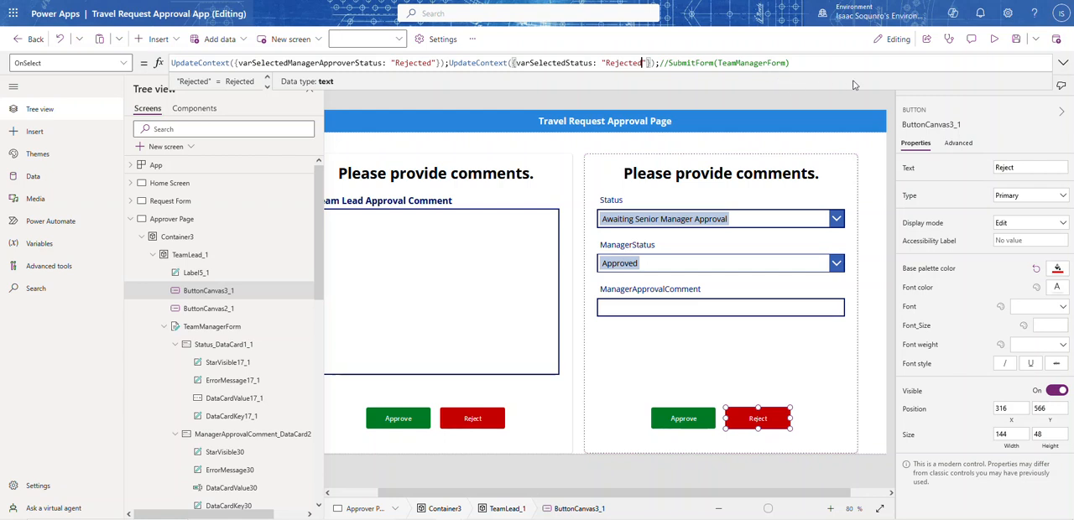
Preview the Approver Page and test the Manager section's Reject and Approve buttons alternately
{"action": "left_click", "coordinate": [996, 45]}
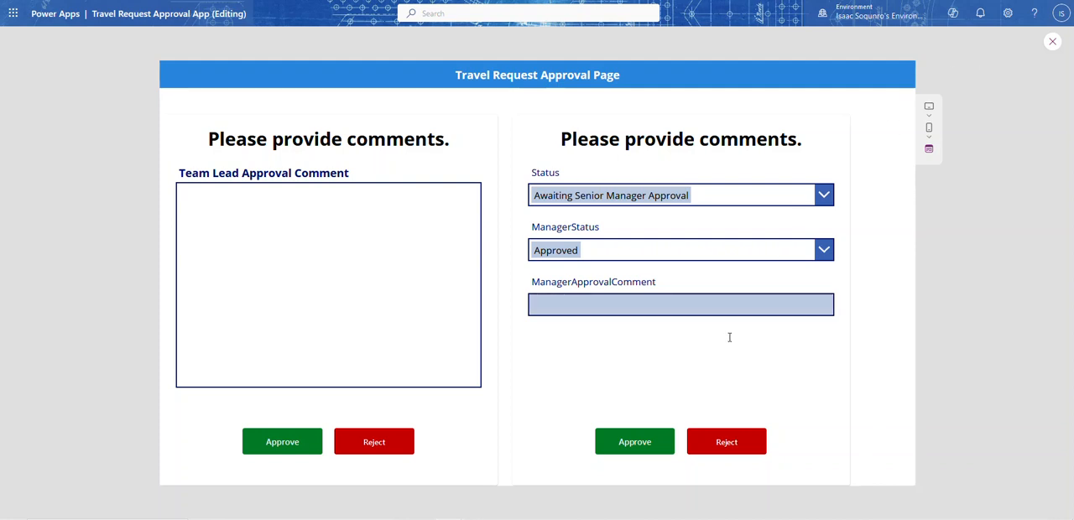
{"action": "left_click", "coordinate": [728, 451]}
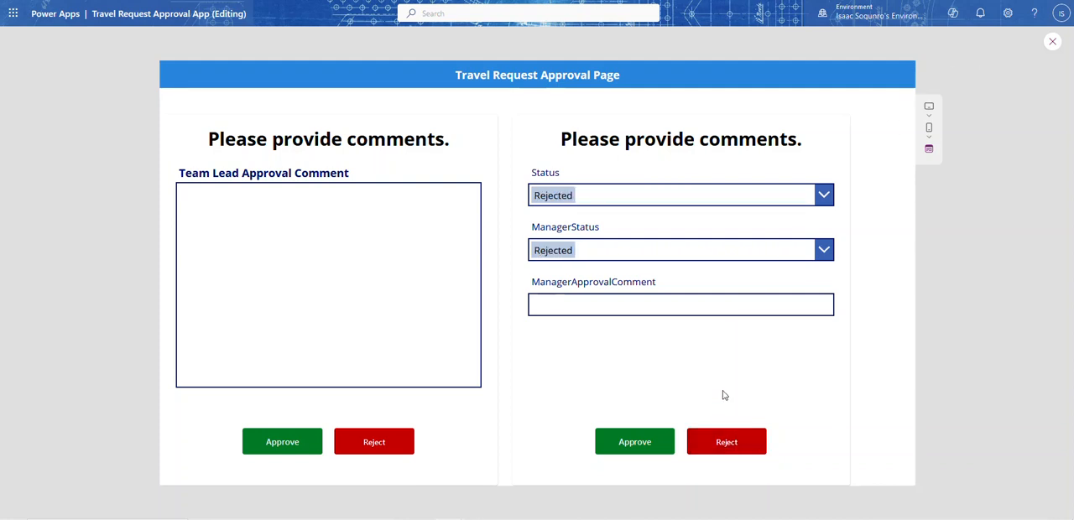
{"action": "left_click", "coordinate": [643, 441]}
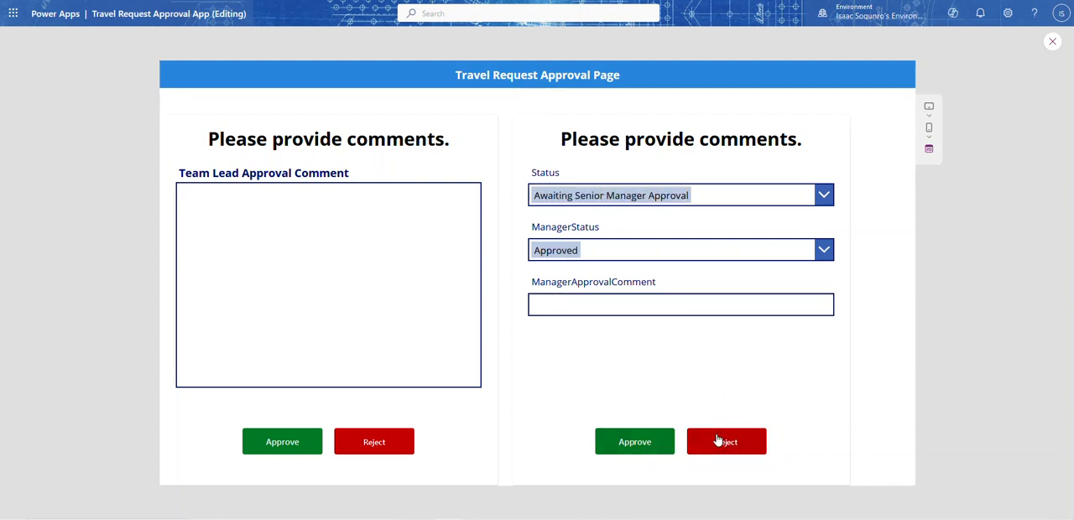
{"action": "left_click", "coordinate": [718, 441]}
{"action": "left_click", "coordinate": [652, 448]}
{"action": "left_click", "coordinate": [695, 439]}
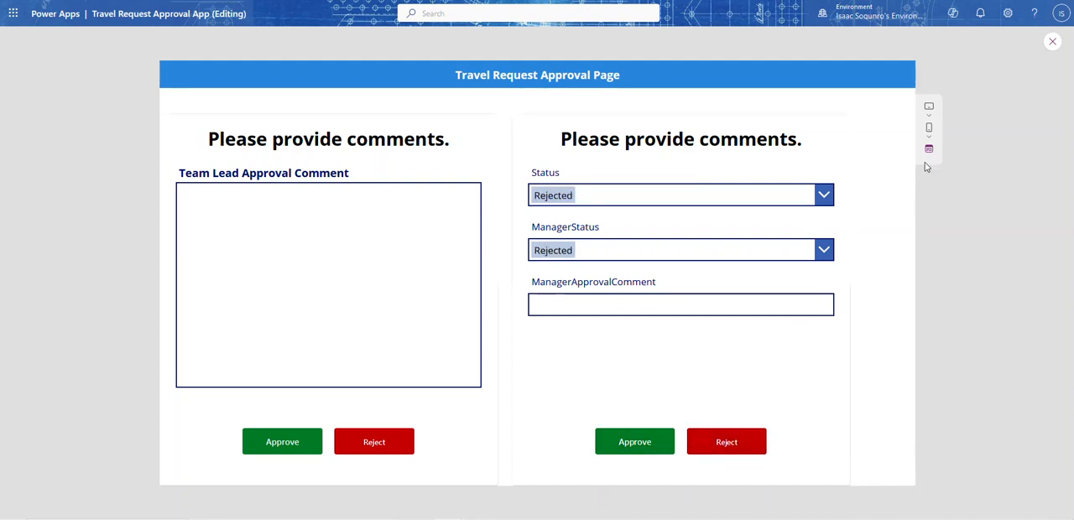
{"action": "left_click", "coordinate": [650, 442]}
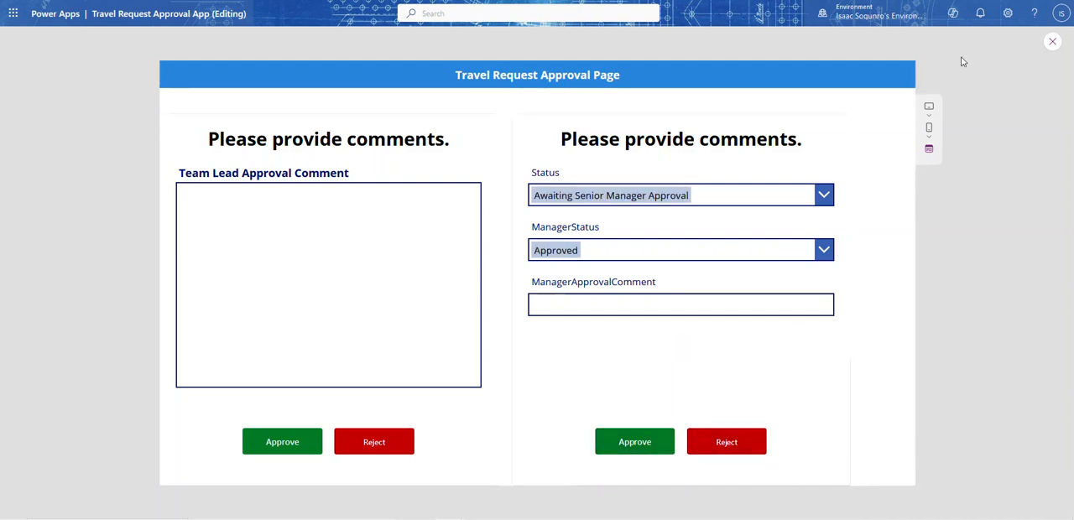
{"action": "left_click", "coordinate": [1052, 42]}
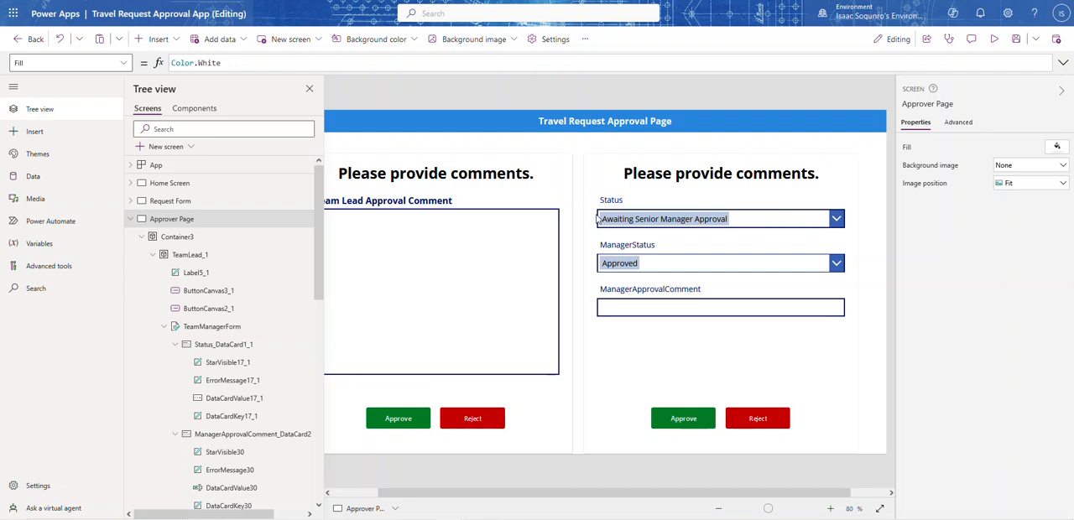
Close the tree view and make the Status card of the Manager form invisible
{"action": "left_click", "coordinate": [309, 88]}
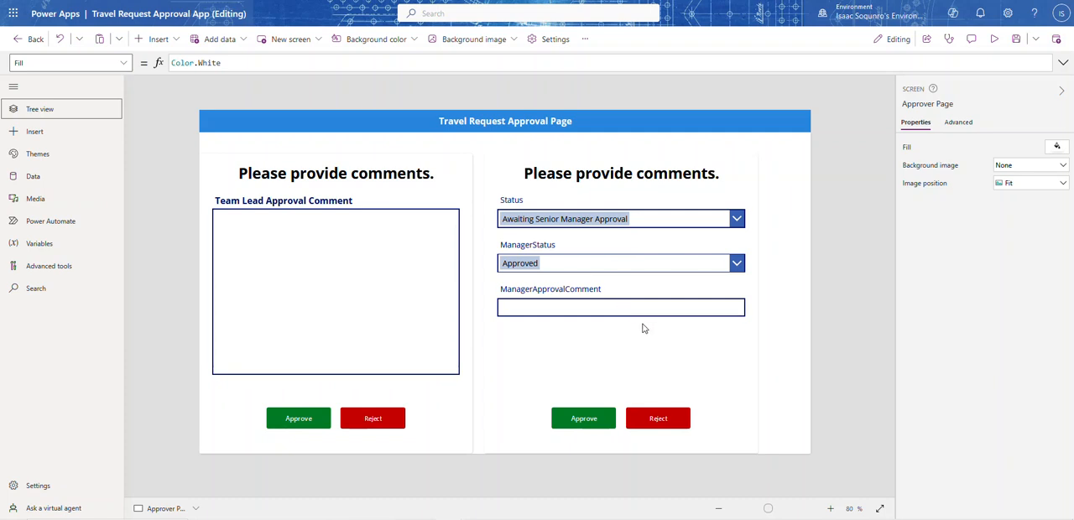
{"action": "left_click", "coordinate": [641, 202]}
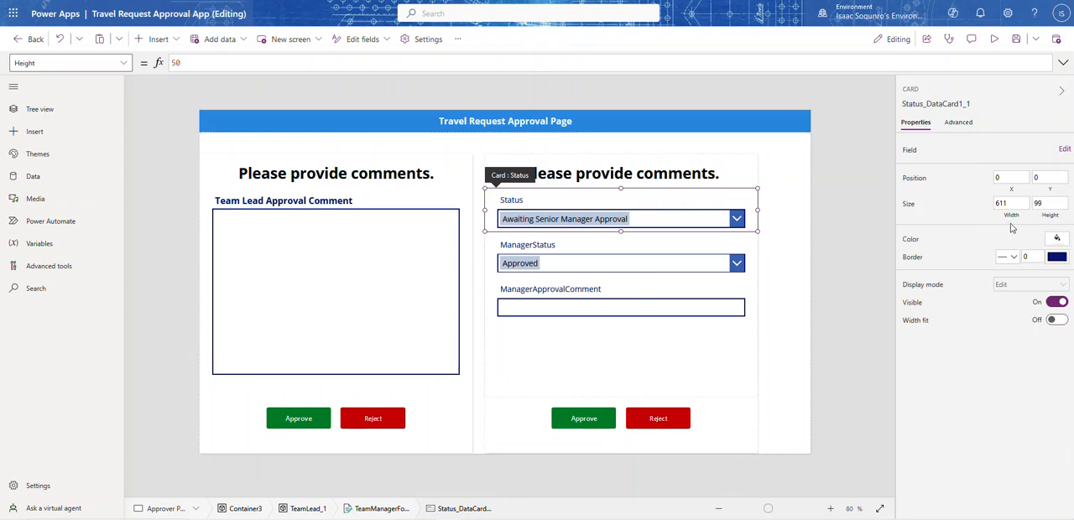
{"action": "left_click", "coordinate": [1056, 302]}
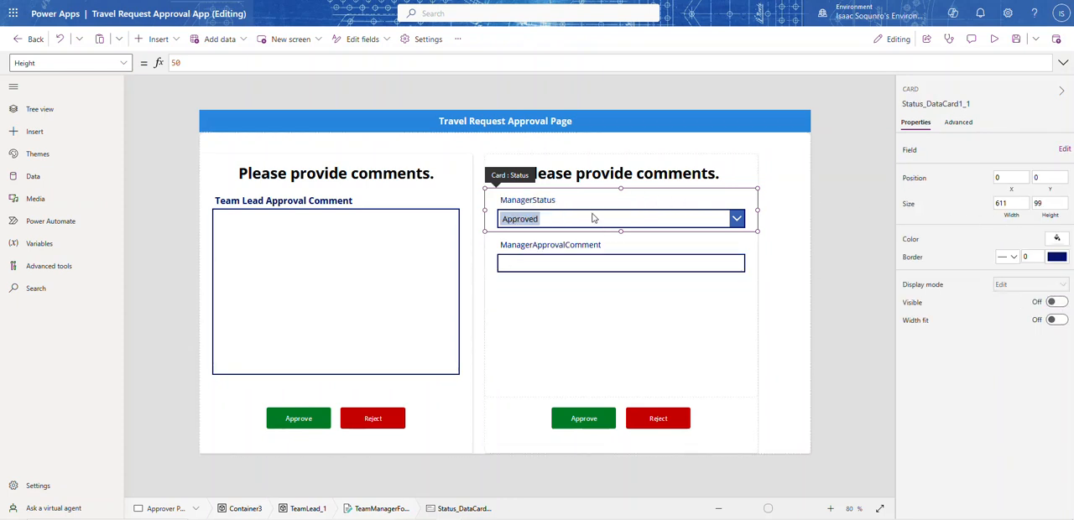
Make the ManagerStatus card of the Manager form invisible
{"action": "left_click", "coordinate": [668, 212]}
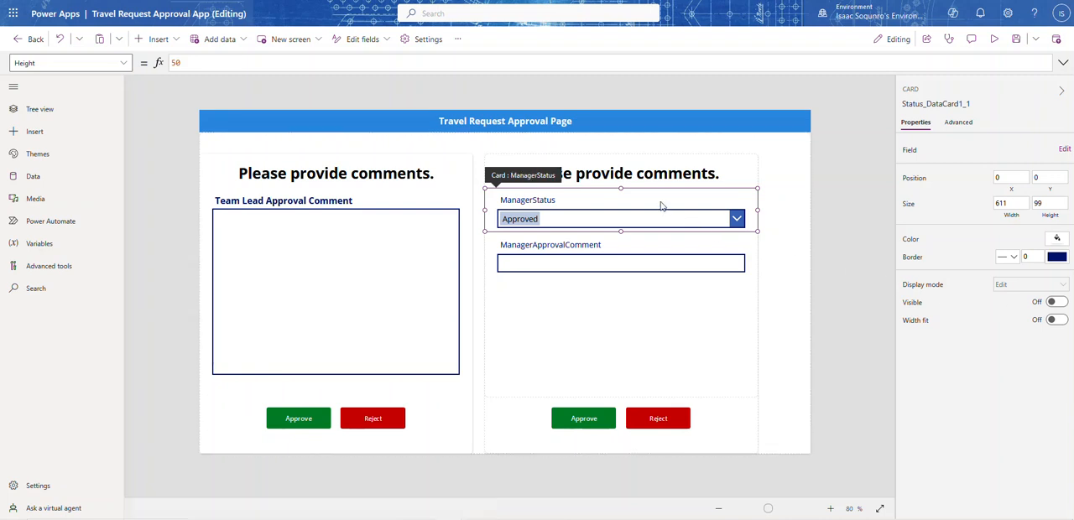
{"action": "left_click", "coordinate": [1038, 304]}
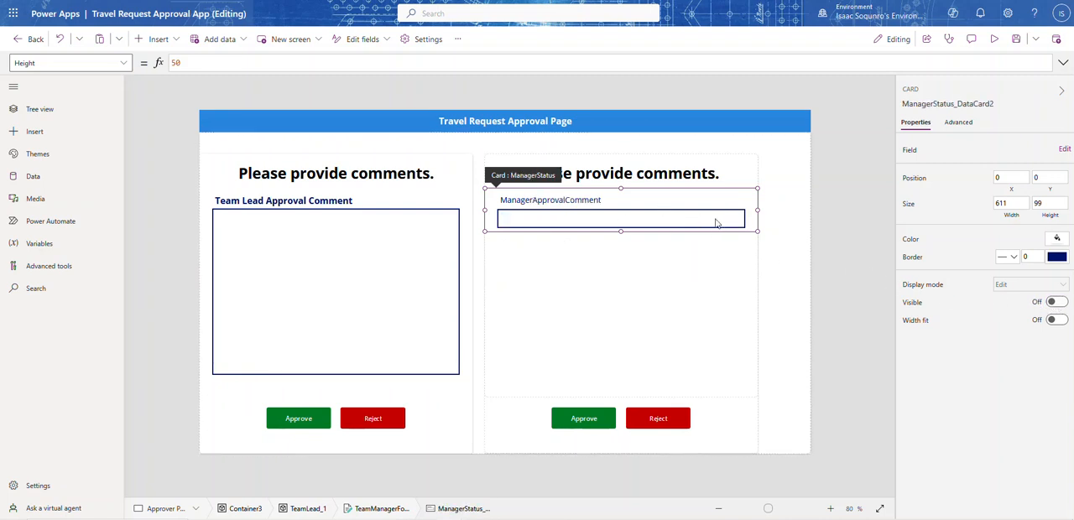
Check the Team Lead comment box's size and set the Manager comment box's height to 369 to match
{"action": "left_click", "coordinate": [413, 271]}
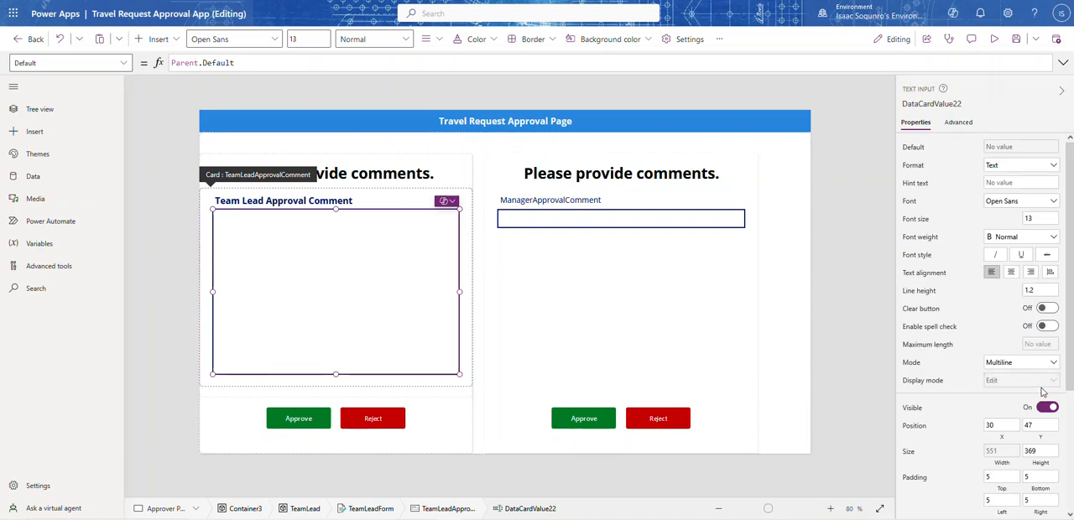
{"action": "scroll", "coordinate": [1041, 399], "scroll_direction": "down", "scroll_amount": 3}
{"action": "scroll", "coordinate": [1040, 405], "scroll_direction": "down", "scroll_amount": 2}
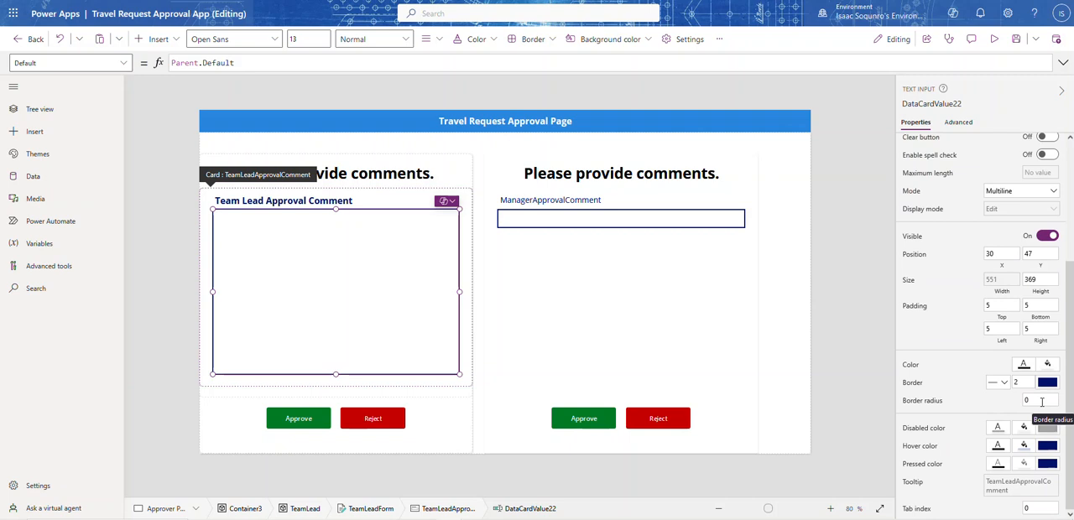
{"action": "scroll", "coordinate": [1042, 405], "scroll_direction": "up", "scroll_amount": 5}
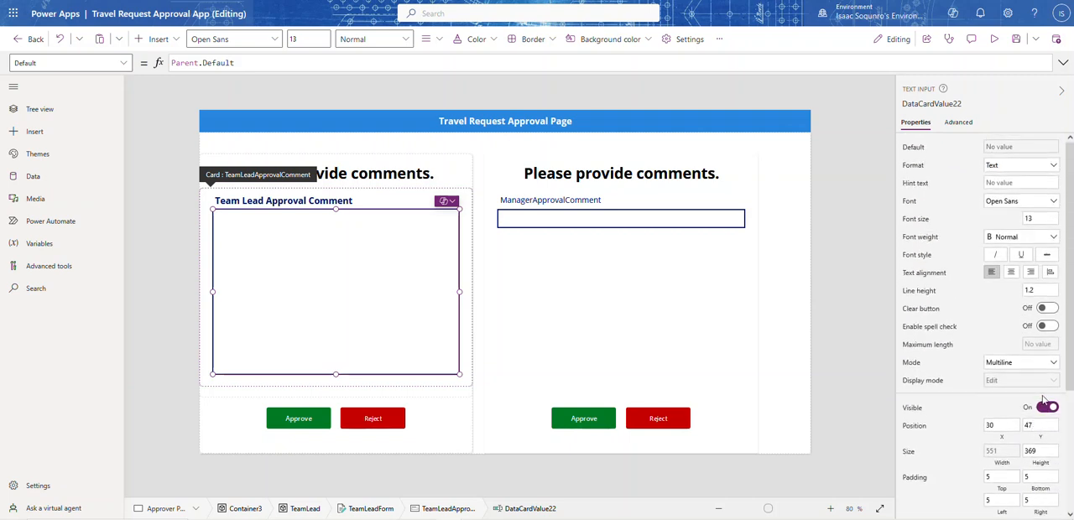
{"action": "scroll", "coordinate": [1043, 401], "scroll_direction": "down", "scroll_amount": 2}
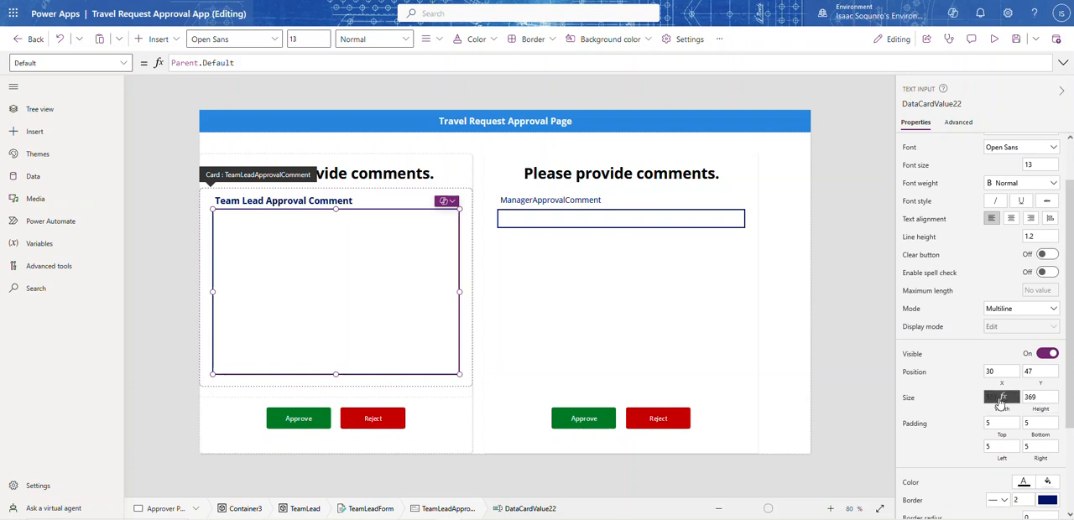
{"action": "left_click", "coordinate": [562, 222]}
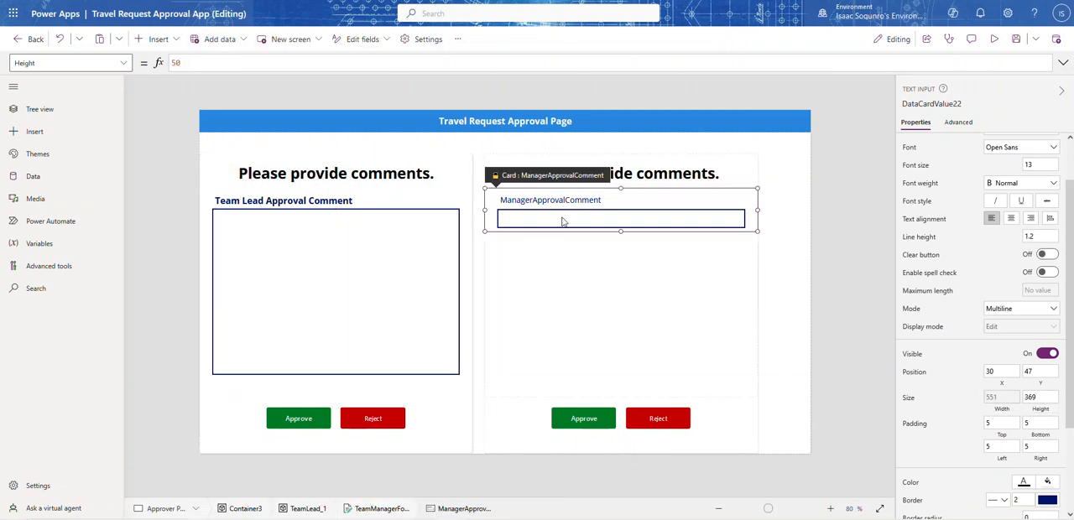
{"action": "left_click", "coordinate": [562, 222]}
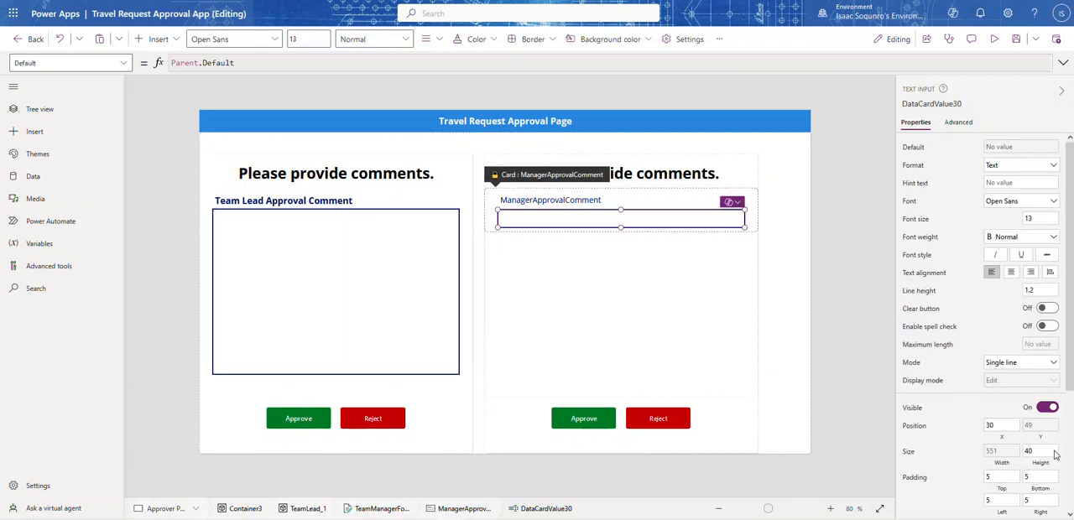
{"action": "left_click", "coordinate": [1048, 452]}
{"action": "type", "text": "369"}
{"action": "left_click", "coordinate": [962, 451]}
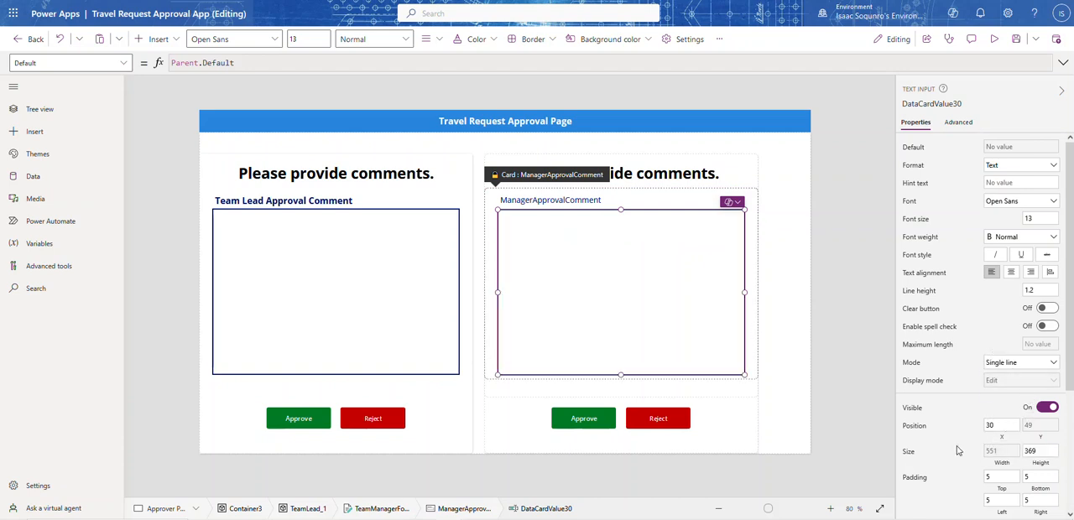
{"action": "left_click", "coordinate": [835, 336]}
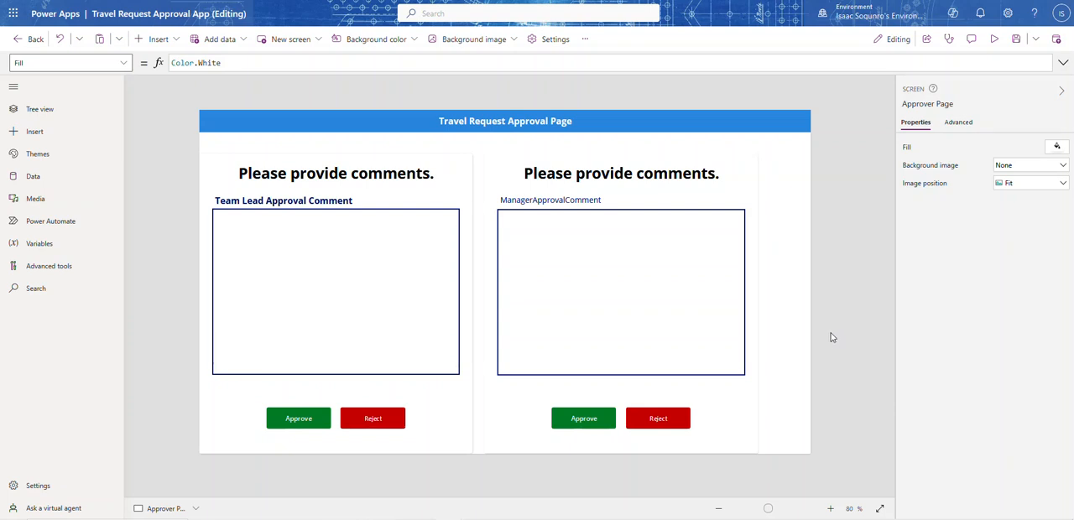
Unlock the Manager comment card and set its label's text to "Manager Approval Comment"
{"action": "left_click", "coordinate": [573, 199]}
{"action": "left_click", "coordinate": [570, 200]}
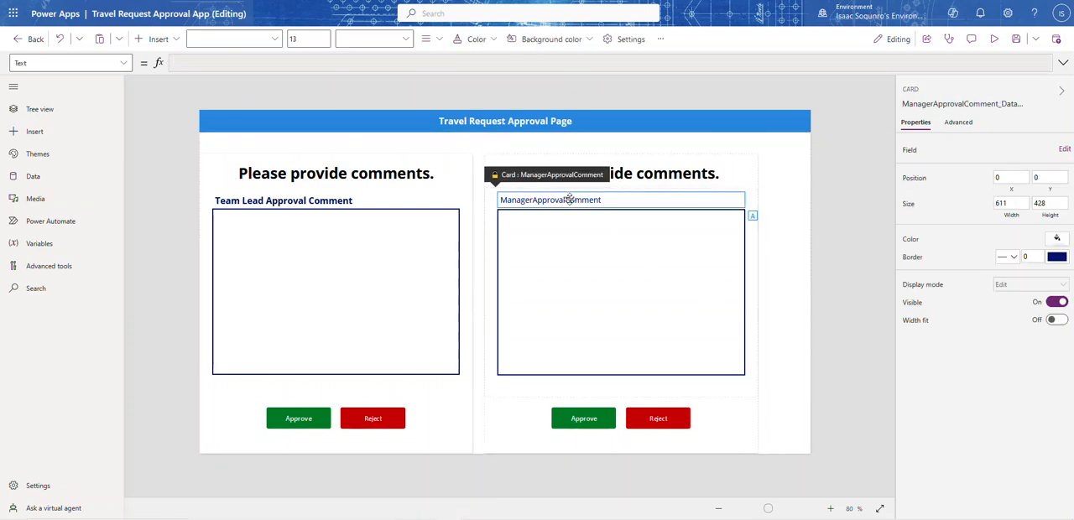
{"action": "left_click", "coordinate": [839, 225]}
{"action": "left_click", "coordinate": [565, 201]}
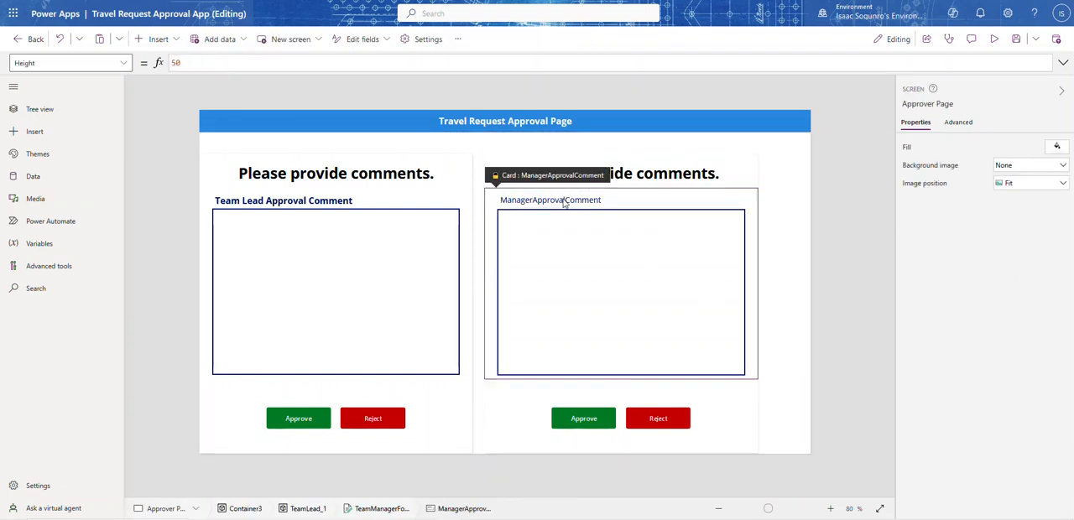
{"action": "left_click", "coordinate": [565, 201]}
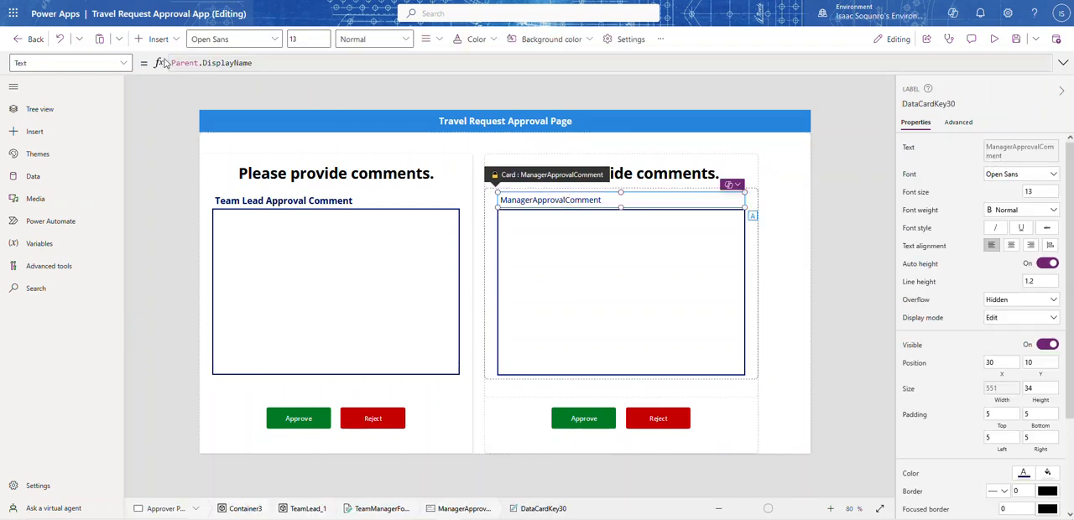
{"action": "left_click", "coordinate": [957, 124]}
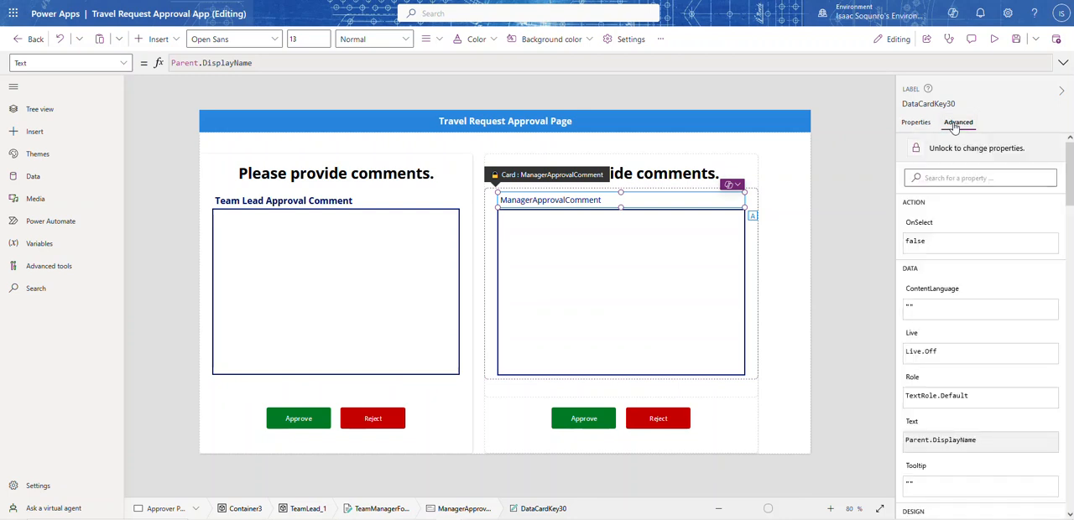
{"action": "double_click", "coordinate": [267, 61]}
{"action": "triple_click", "coordinate": [266, 60]}
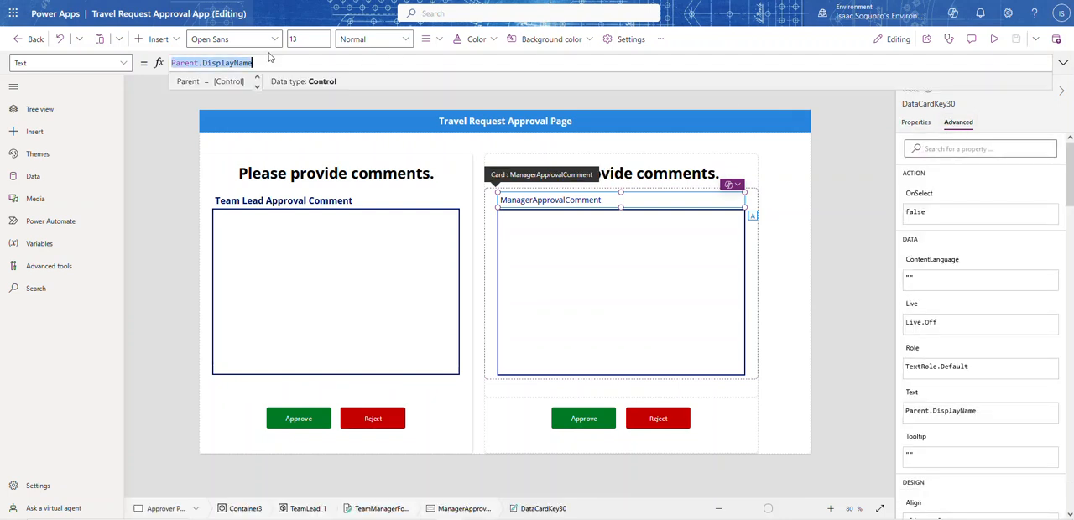
{"action": "type", "text": "\"Manag"}
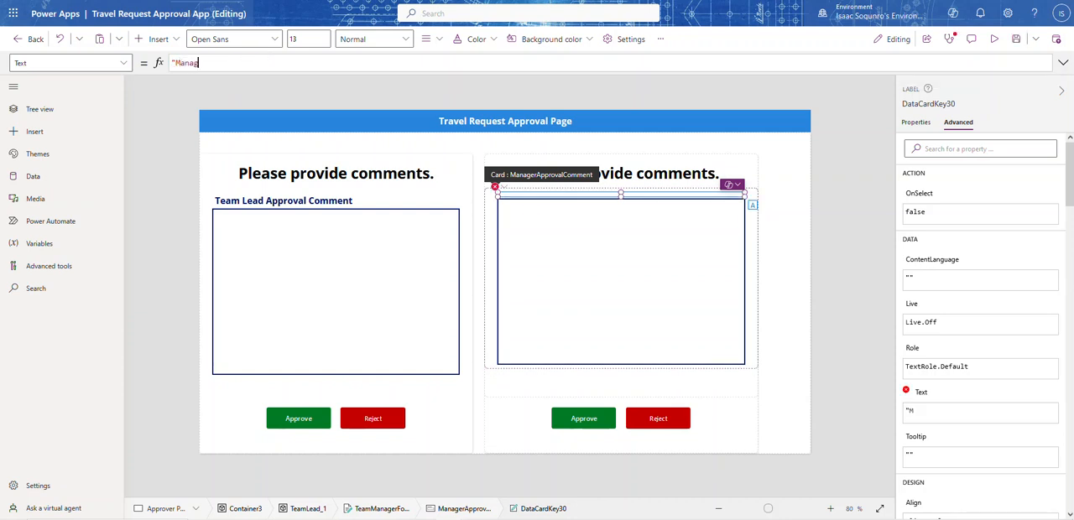
{"action": "type", "text": "er Approval Co"}
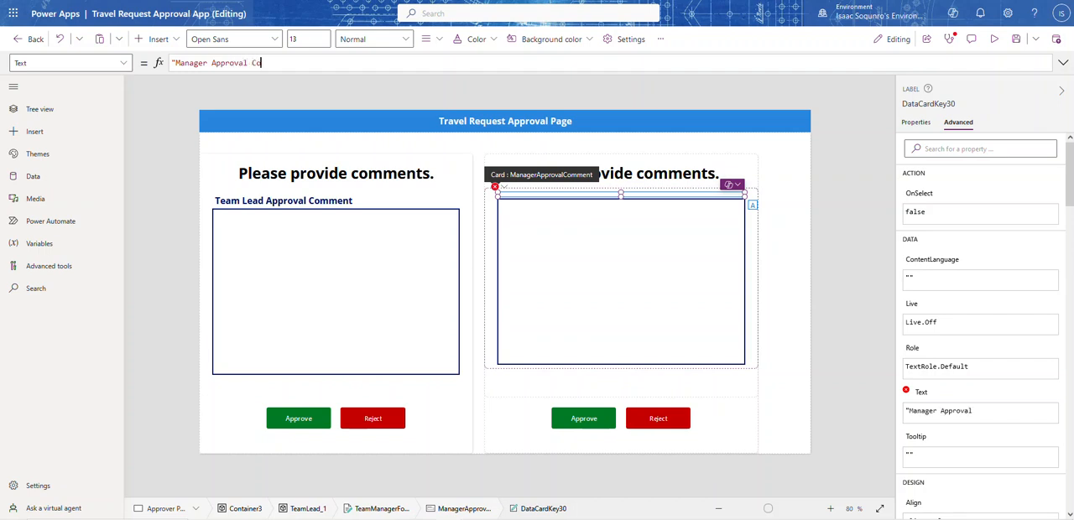
{"action": "type", "text": "mment\""}
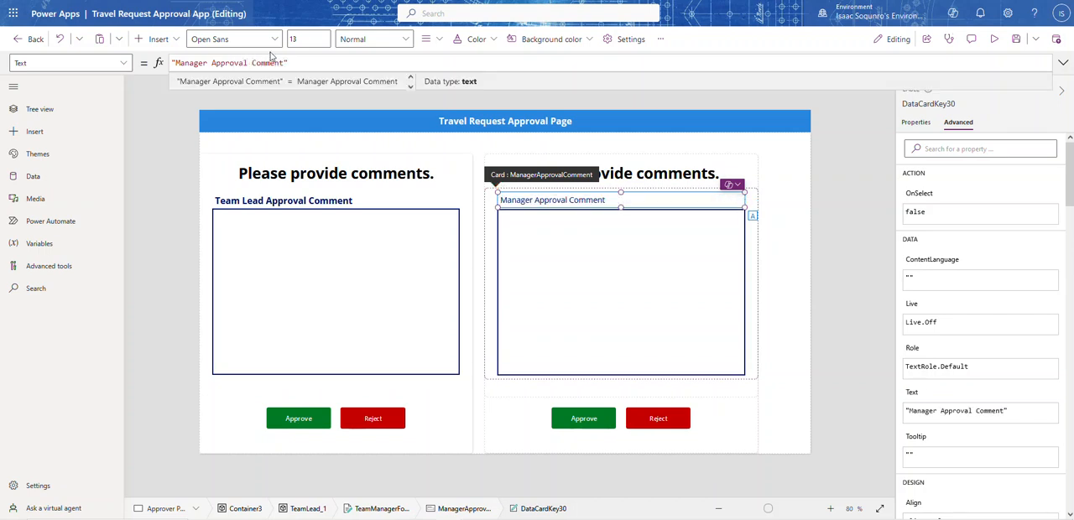
Set the font weight of the "Manager Approval Comment" label to Bold
{"action": "left_click", "coordinate": [917, 122]}
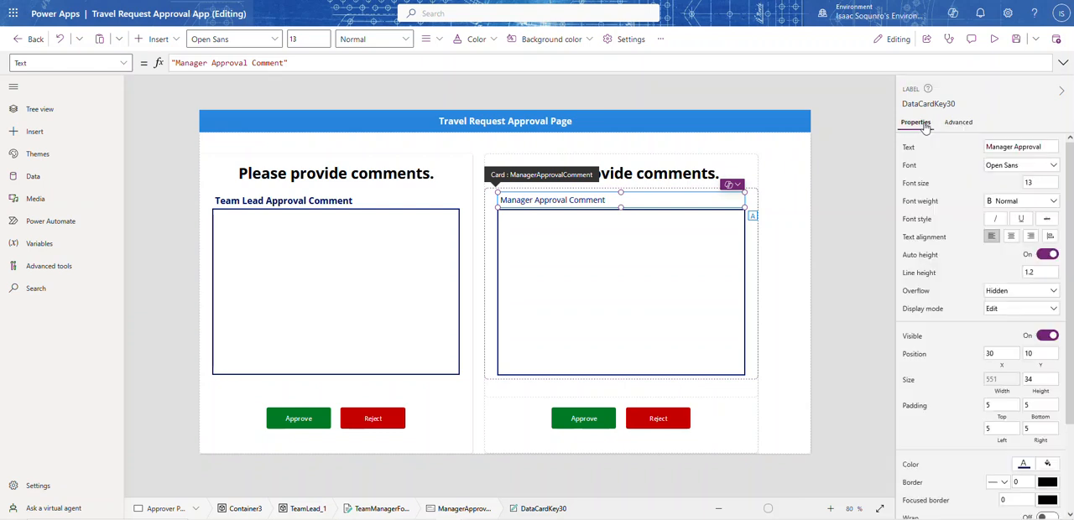
{"action": "left_click", "coordinate": [999, 202]}
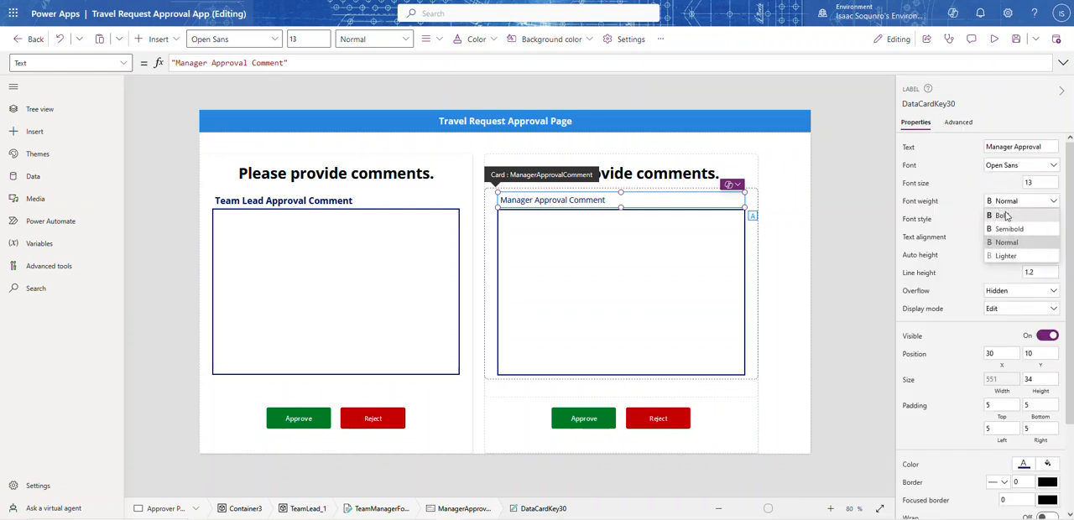
{"action": "left_click", "coordinate": [1002, 214]}
{"action": "left_click", "coordinate": [875, 180]}
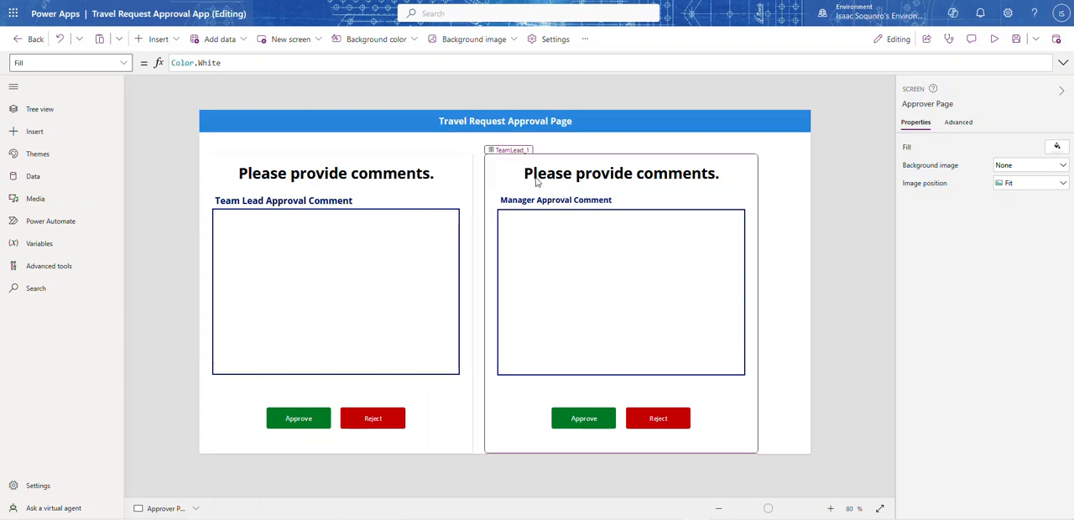
{"action": "left_click", "coordinate": [565, 165]}
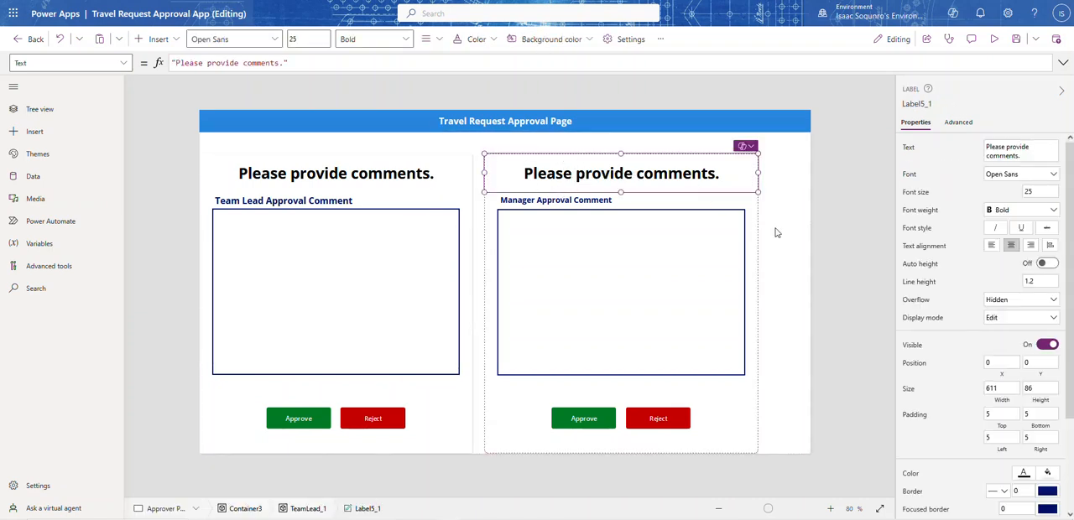
{"action": "left_click", "coordinate": [774, 254]}
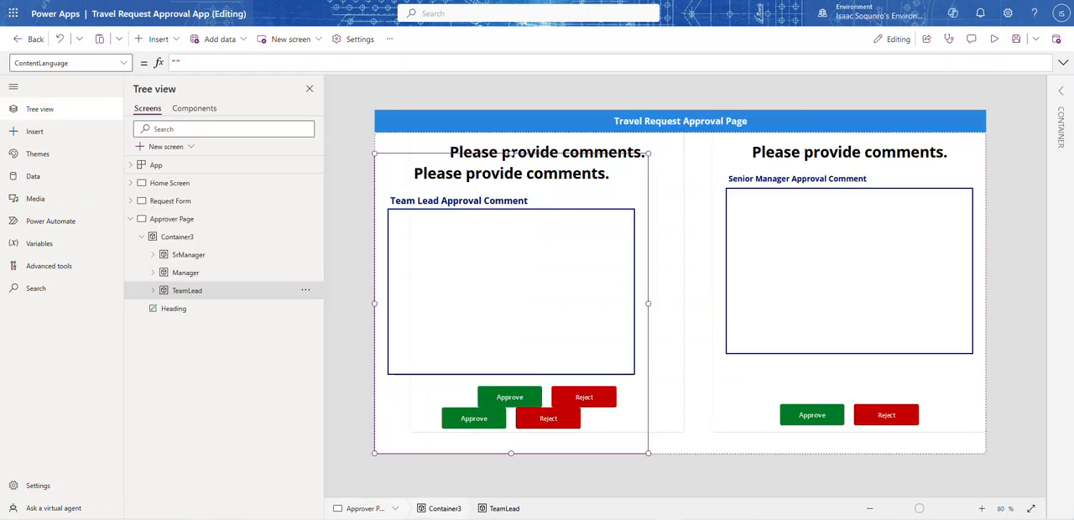
Review the OnSelect formulas of the Senior Manager section's Approve and Reject buttons
{"action": "left_click", "coordinate": [799, 179]}
{"action": "left_click", "coordinate": [821, 421]}
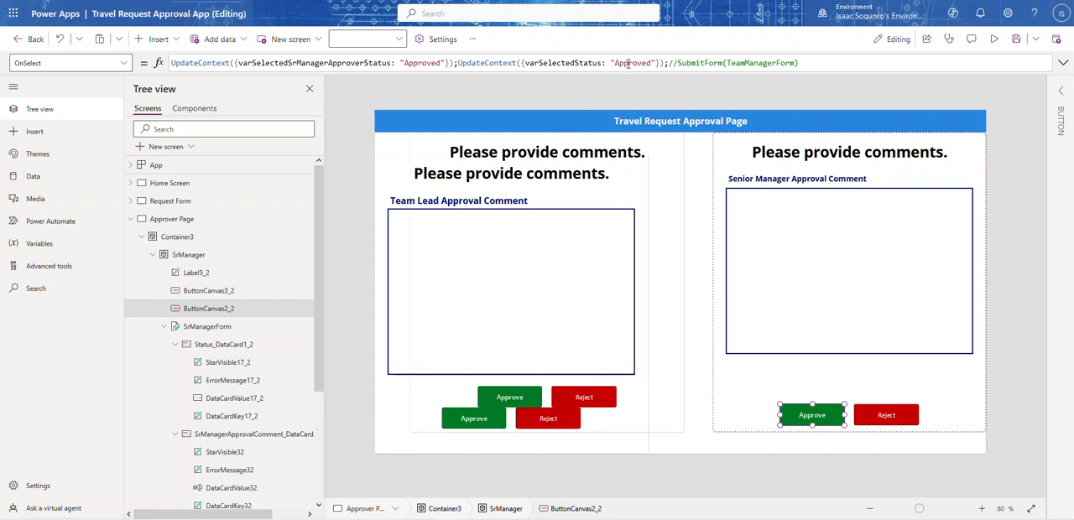
{"action": "left_click", "coordinate": [884, 423]}
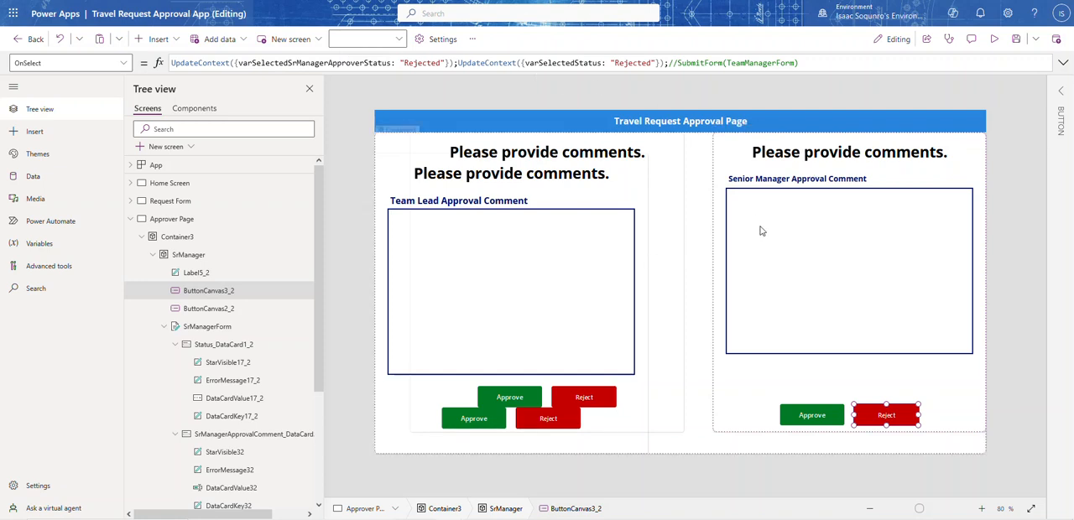
{"action": "left_click", "coordinate": [1013, 172]}
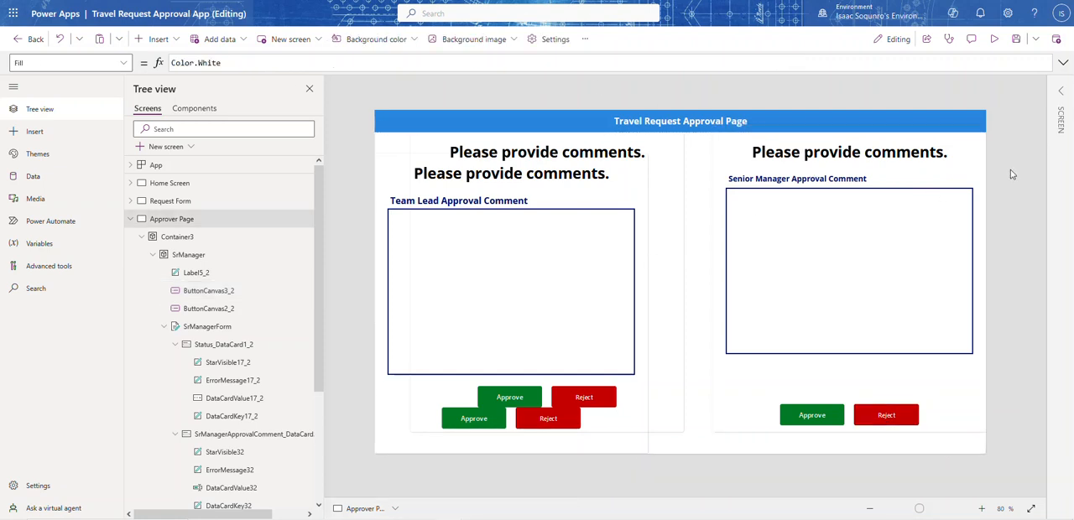
Move the Manager container beside the TeamLead container, to about X 652, Y 49
{"action": "left_click", "coordinate": [384, 161]}
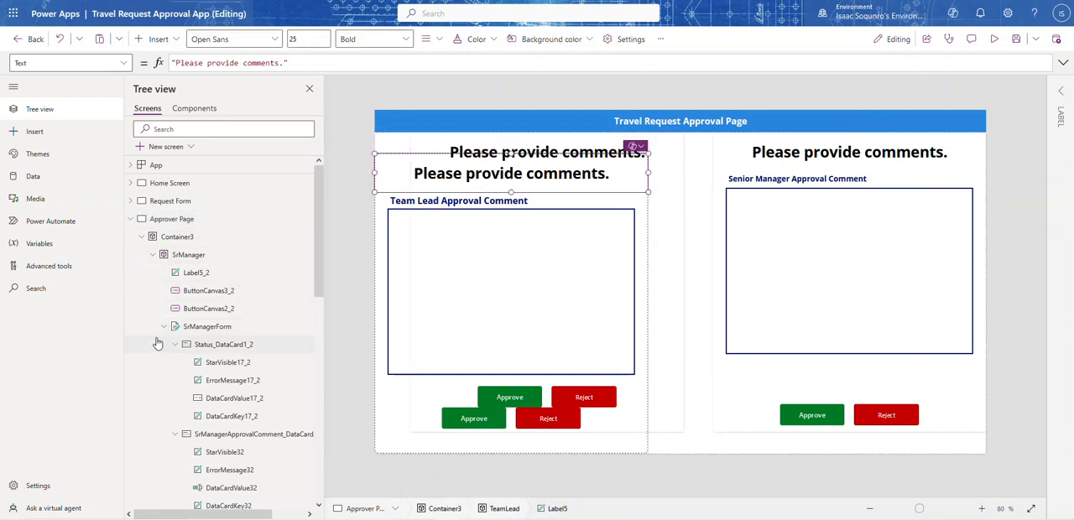
{"action": "left_click", "coordinate": [152, 255]}
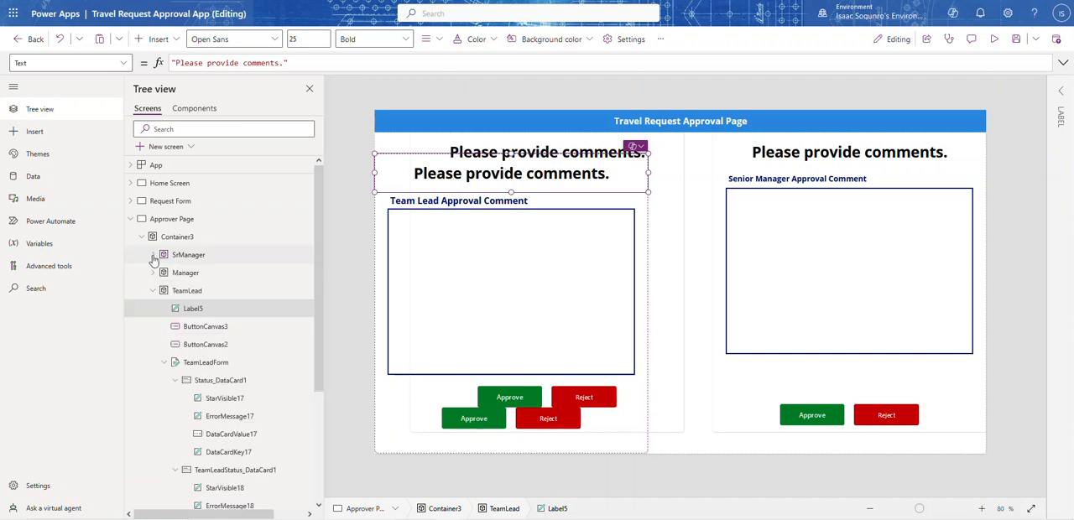
{"action": "left_click", "coordinate": [176, 293]}
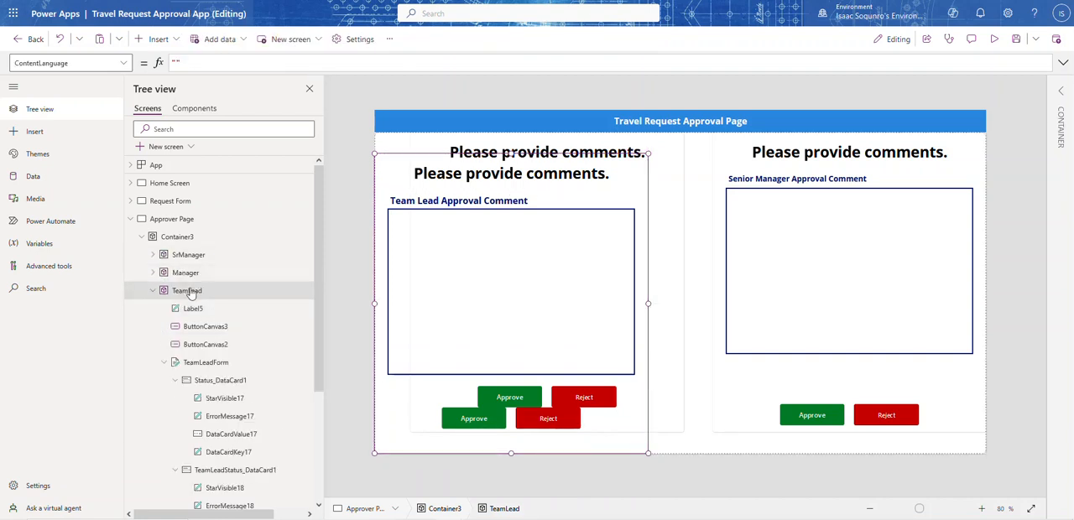
{"action": "left_click", "coordinate": [1063, 93]}
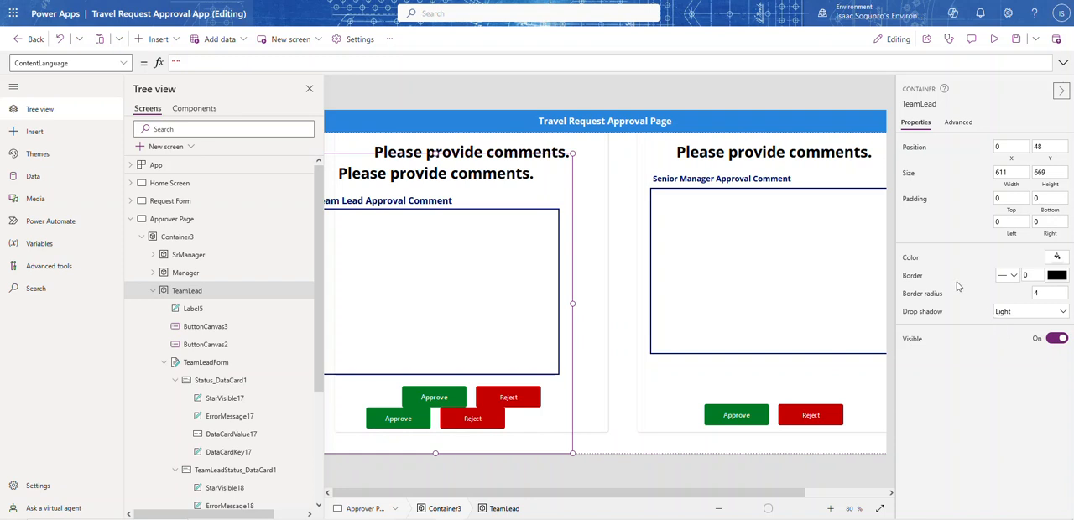
{"action": "left_click", "coordinate": [186, 274]}
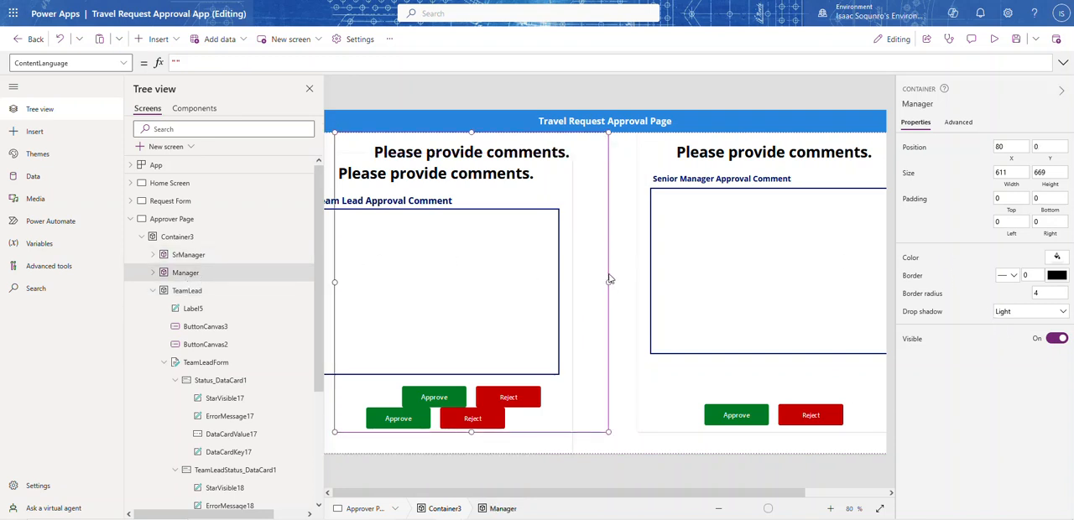
{"action": "left_click_drag", "start_coordinate": [611, 273], "coordinate": [565, 279]}
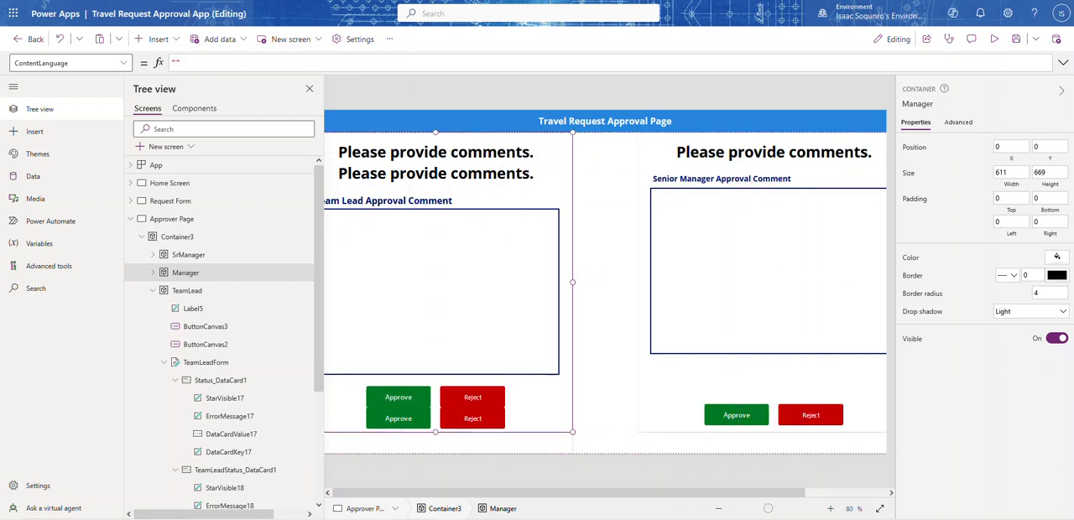
{"action": "key", "text": "ctrl+z"}
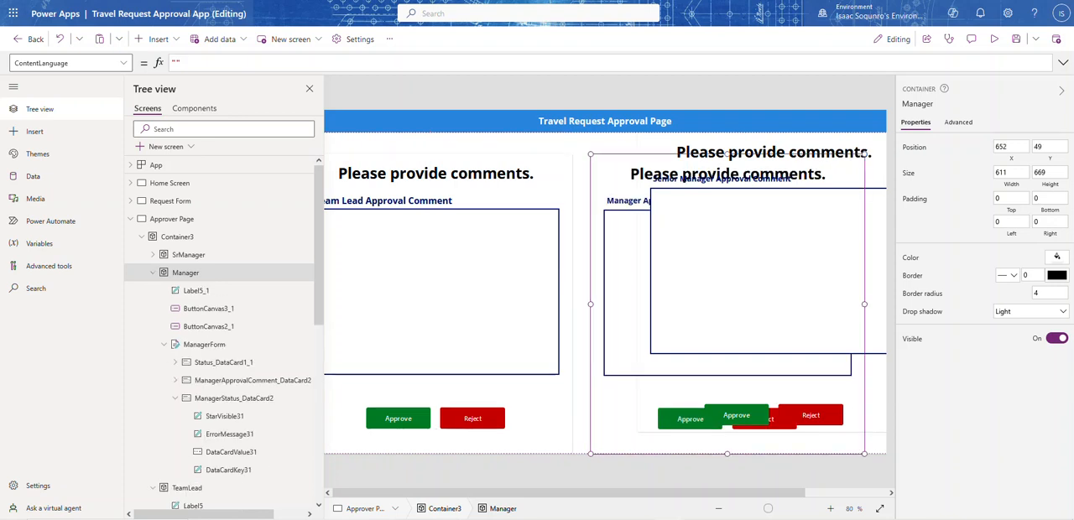
Extend the TeamLead container upward to the header so it starts at Y 0 with a height of 717
{"action": "left_click", "coordinate": [309, 94]}
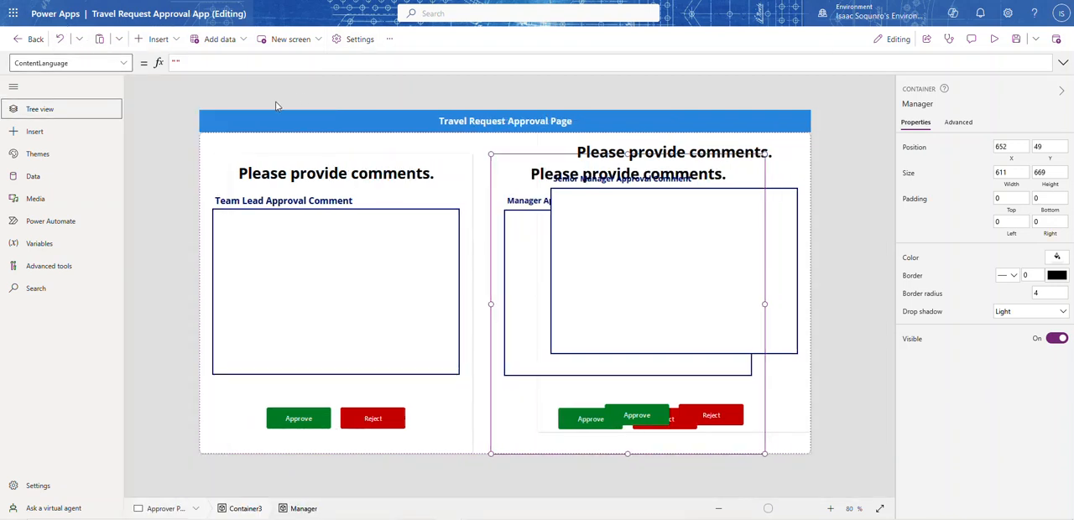
{"action": "left_click", "coordinate": [330, 161]}
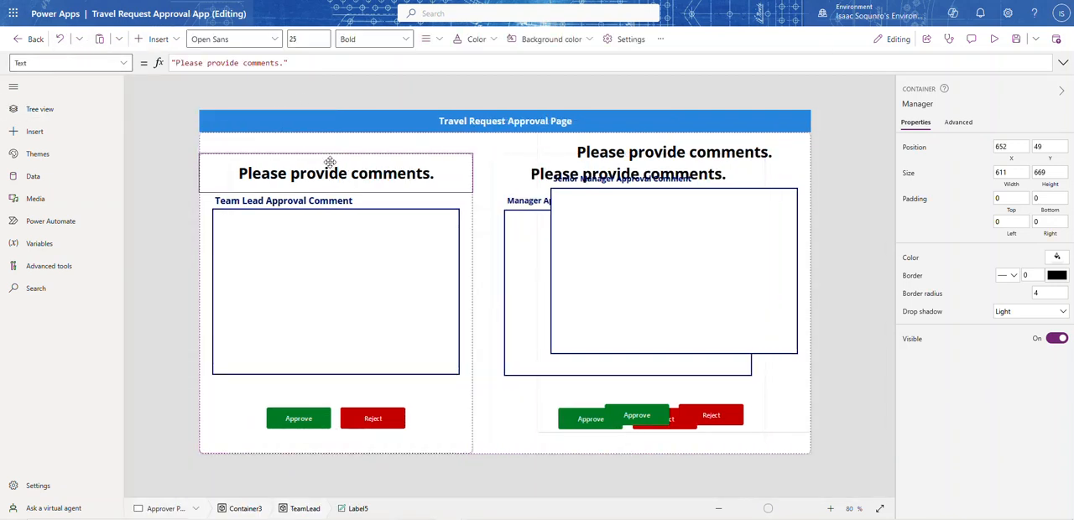
{"action": "left_click", "coordinate": [235, 425]}
{"action": "left_click_drag", "start_coordinate": [336, 153], "coordinate": [335, 163]}
{"action": "left_click", "coordinate": [335, 162]}
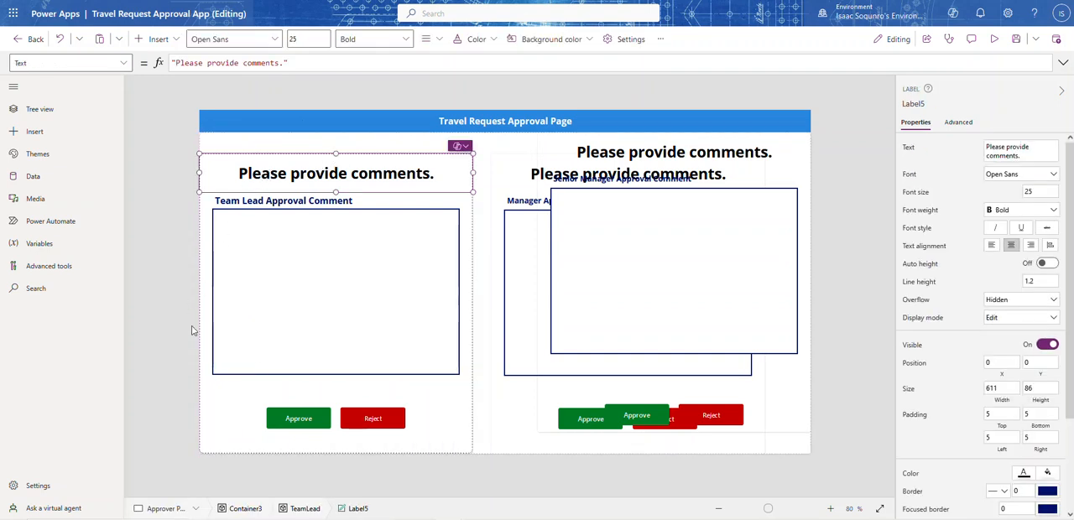
{"action": "left_click", "coordinate": [222, 426]}
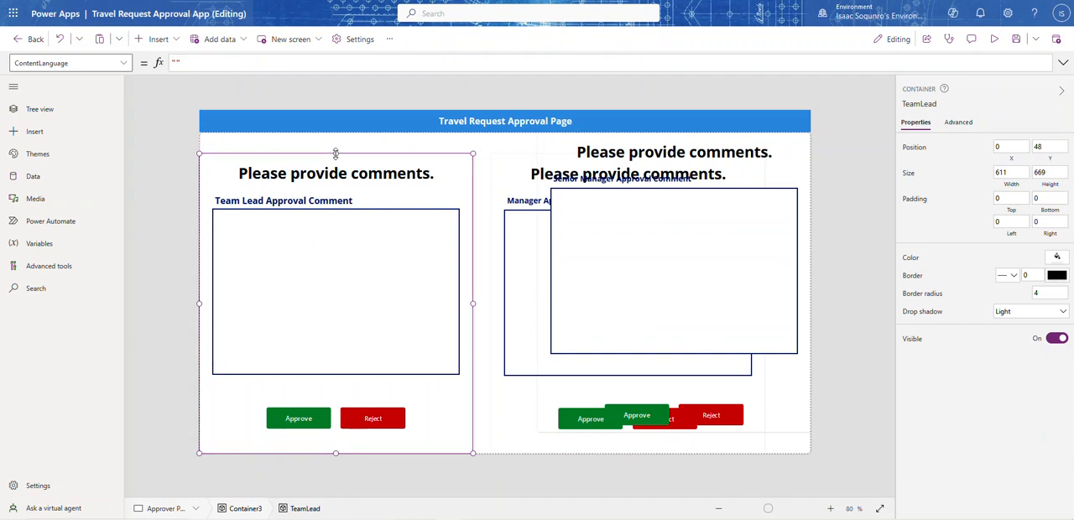
{"action": "left_click_drag", "start_coordinate": [335, 153], "coordinate": [338, 139]}
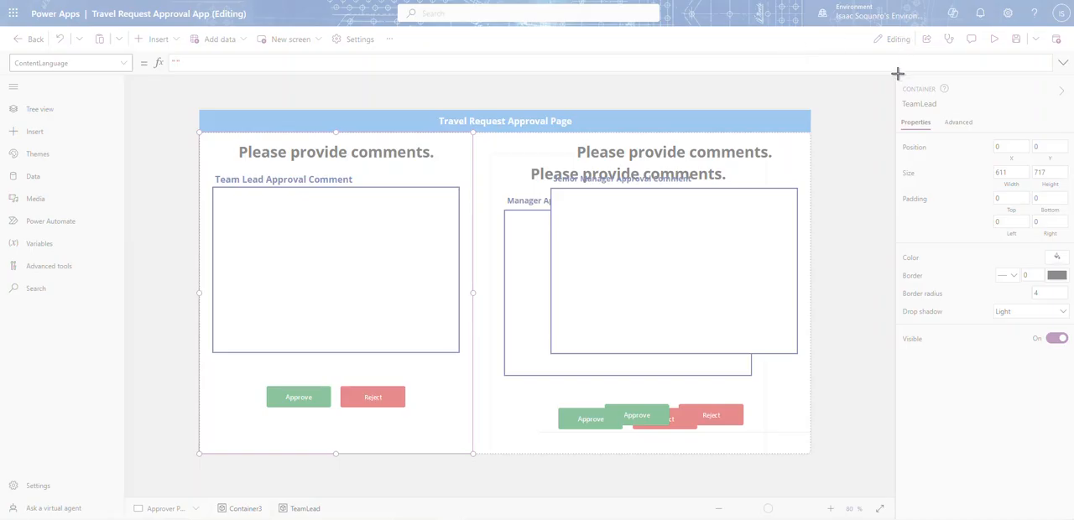
Capture a screen snip of the TeamLead container's properties for reference and switch the container's visibility off
{"action": "left_click_drag", "start_coordinate": [898, 73], "coordinate": [1070, 429]}
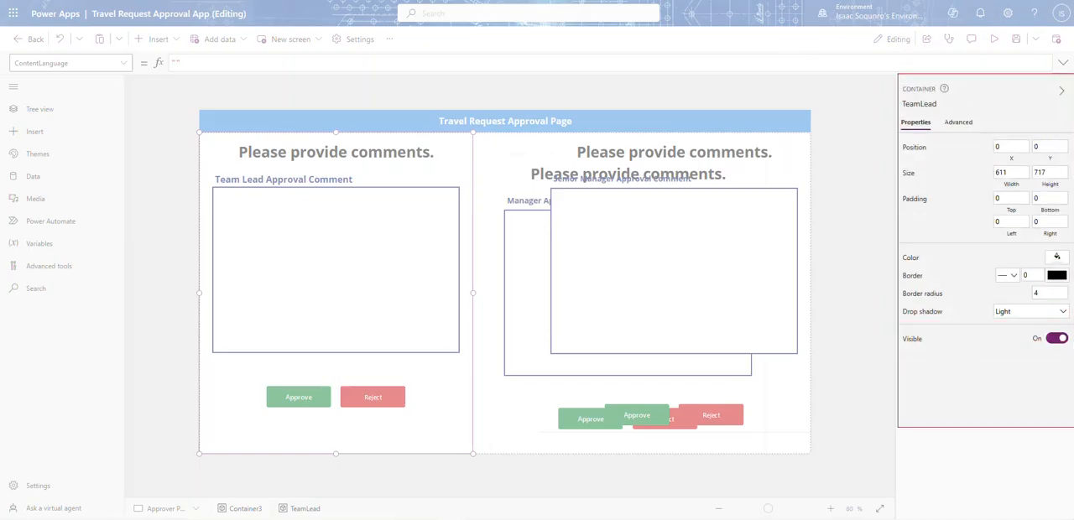
{"action": "key", "text": "alt+Tab"}
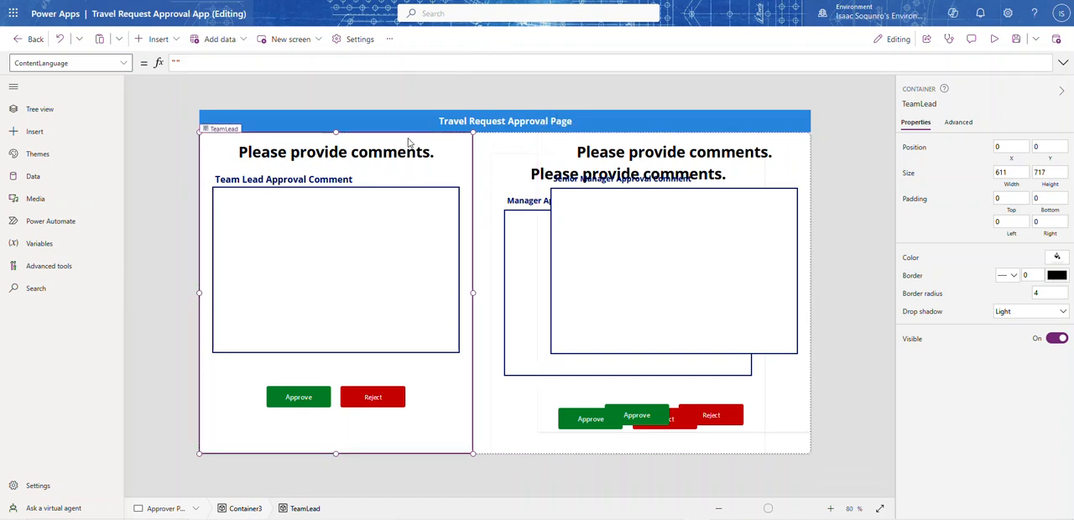
{"action": "left_click", "coordinate": [1054, 339]}
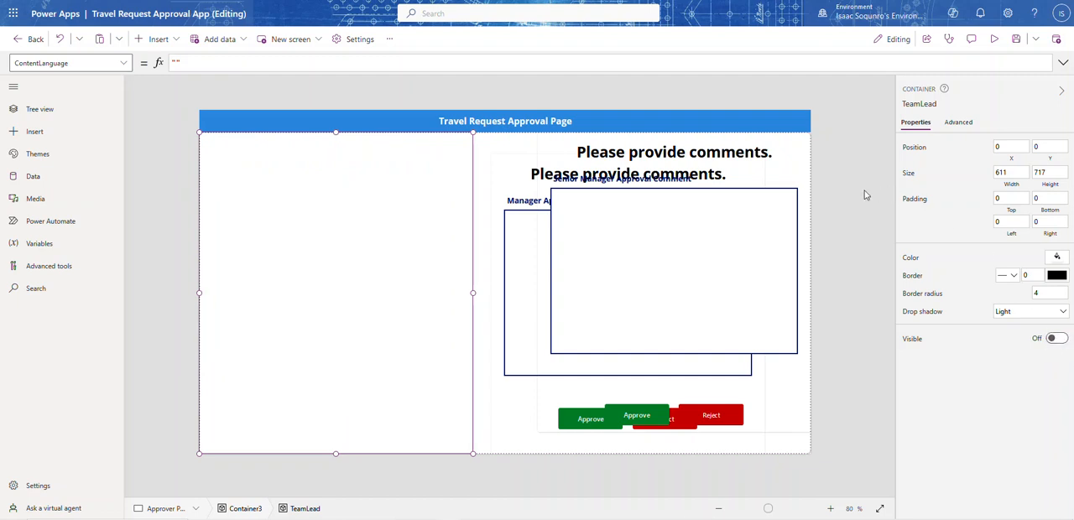
{"action": "left_click", "coordinate": [837, 181]}
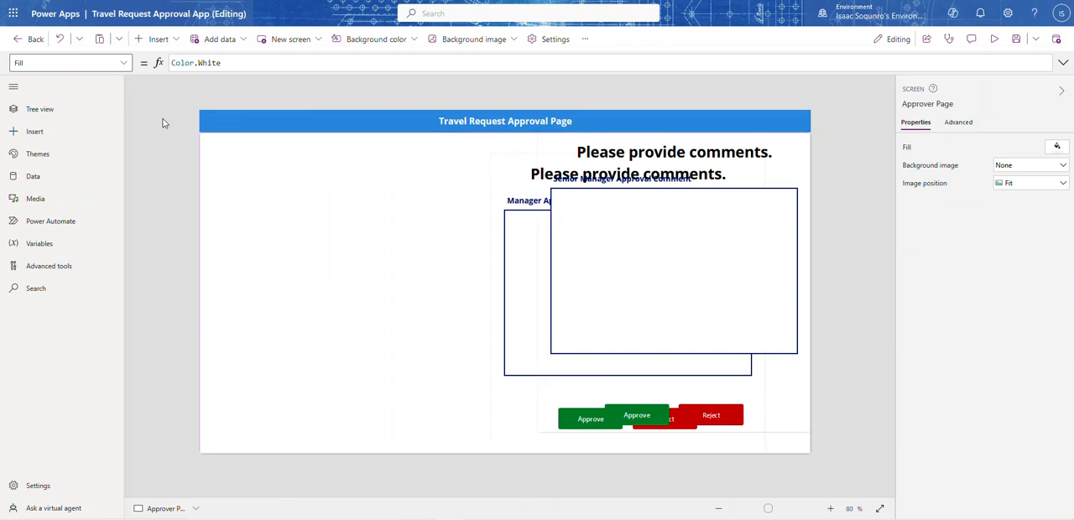
Move the Manager container into the hidden TeamLead container's place at X 0, Y 0
{"action": "left_click", "coordinate": [39, 110]}
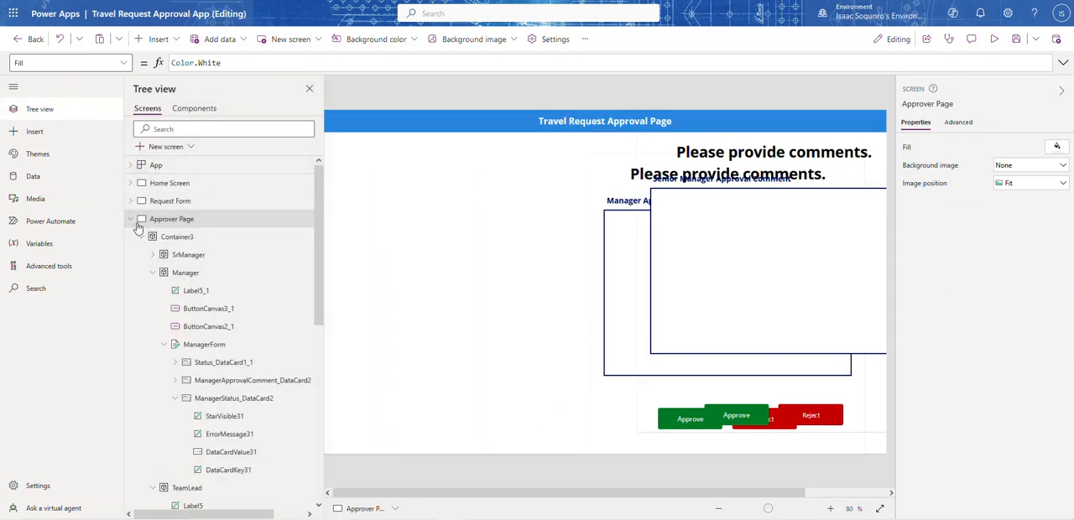
{"action": "left_click", "coordinate": [156, 277]}
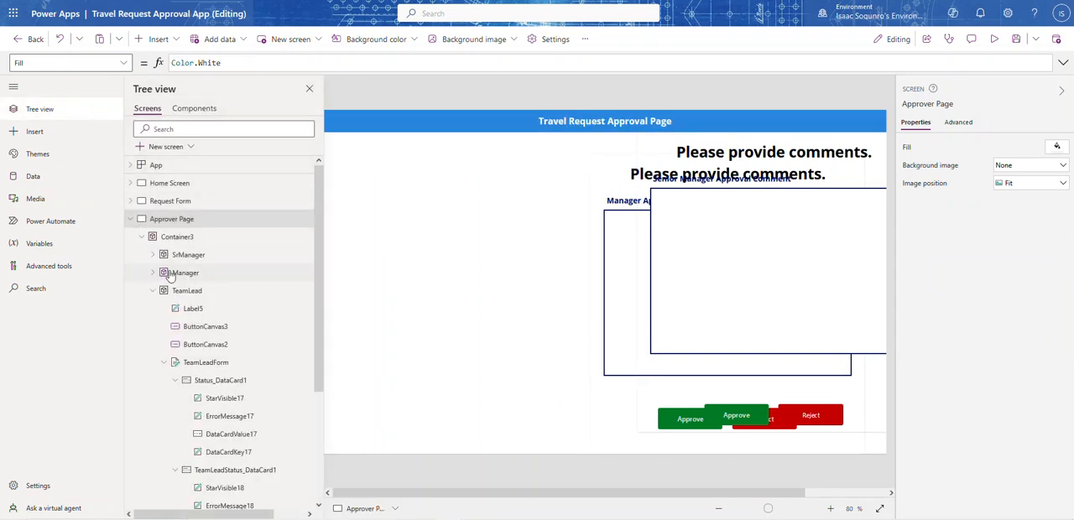
{"action": "left_click", "coordinate": [173, 274]}
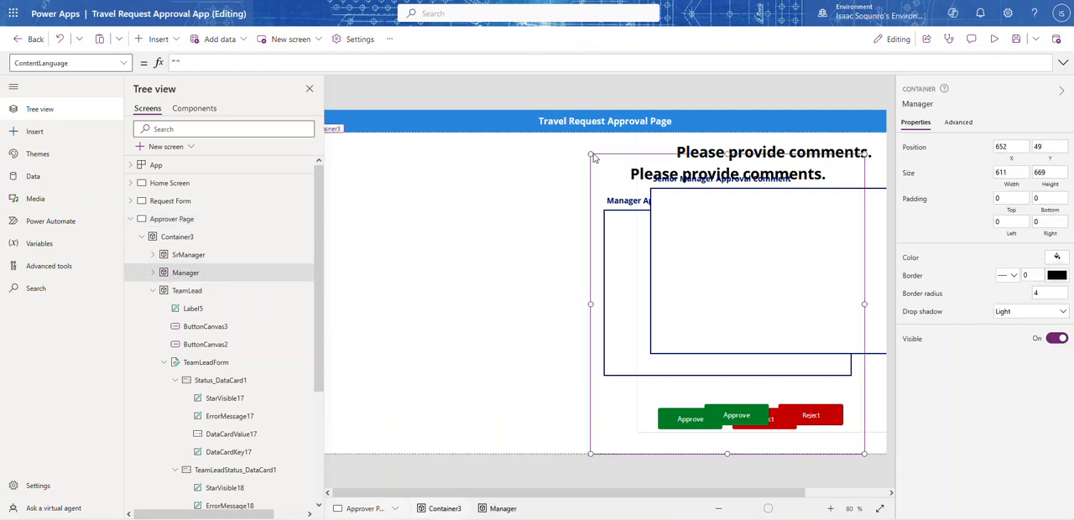
{"action": "left_click_drag", "start_coordinate": [596, 153], "coordinate": [329, 142]}
{"action": "left_click", "coordinate": [308, 88]}
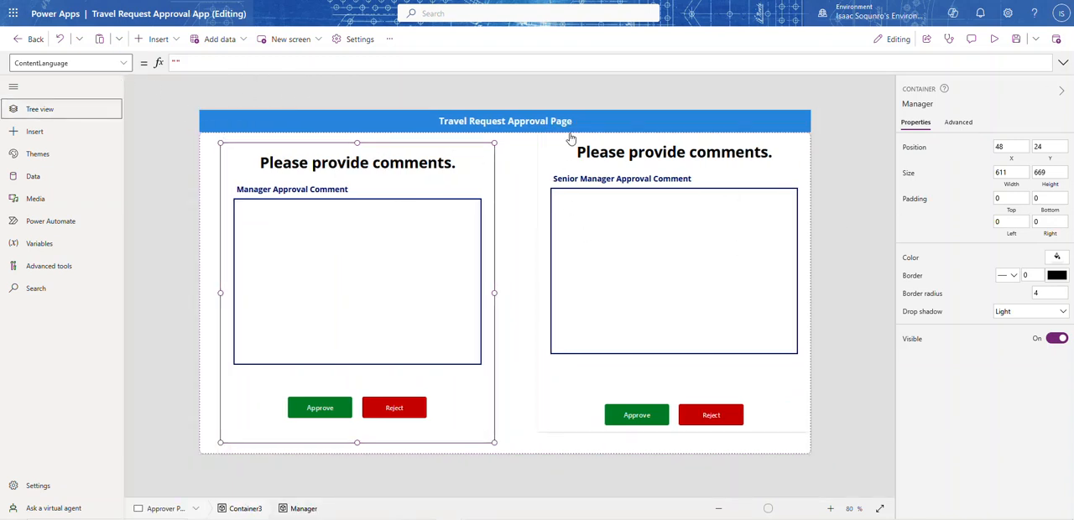
{"action": "left_click", "coordinate": [1010, 146]}
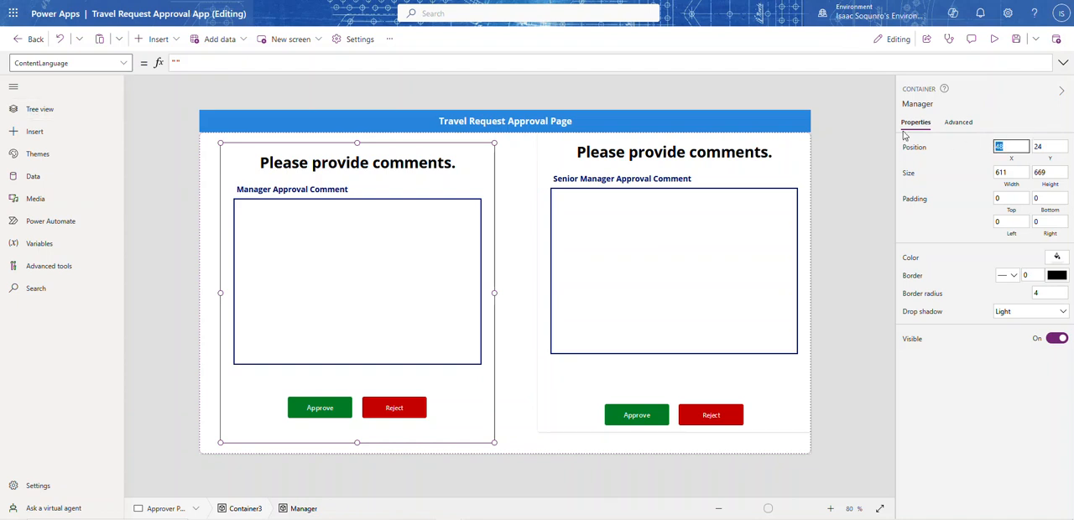
{"action": "type", "text": "0"}
{"action": "left_click", "coordinate": [1046, 146]}
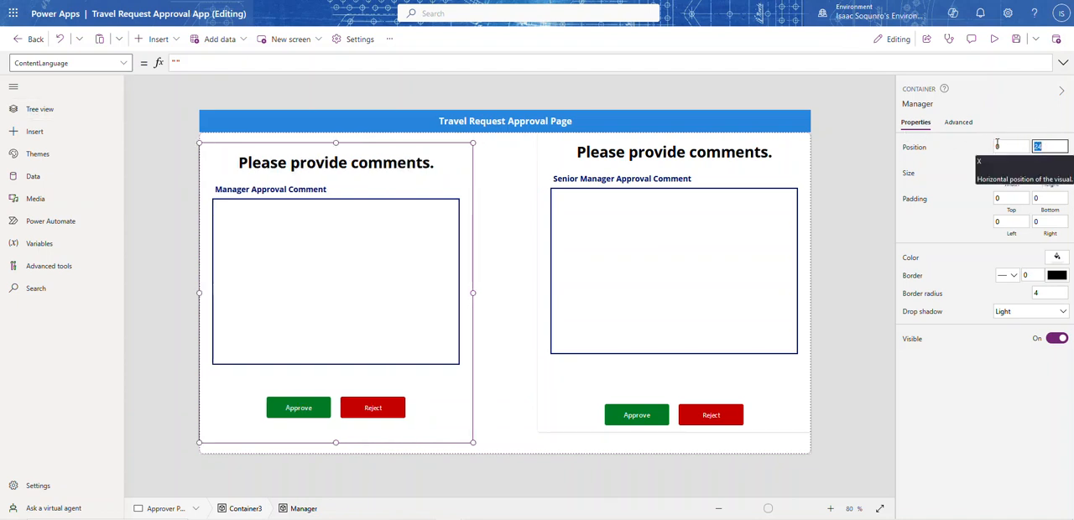
{"action": "type", "text": "0"}
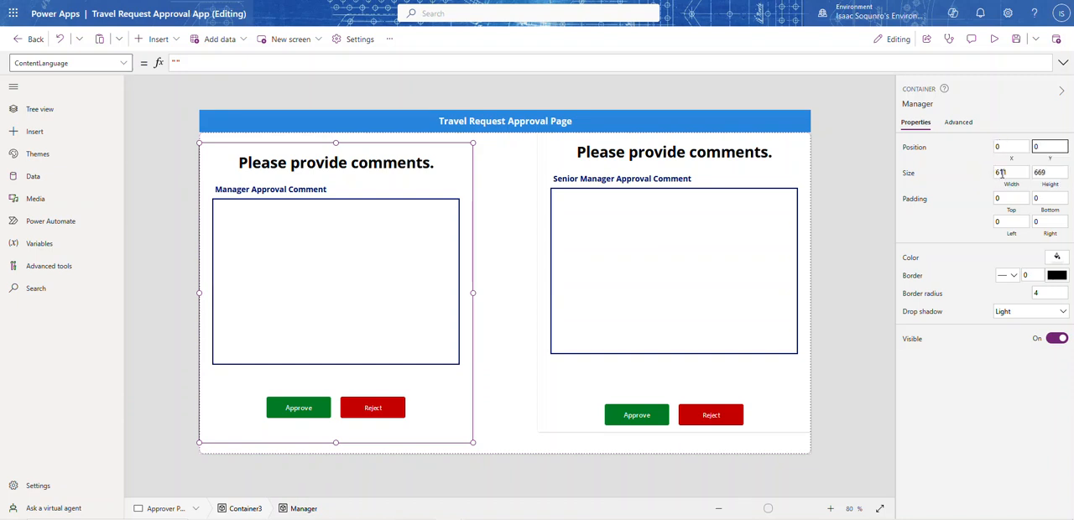
Set the Manager container's height to 717 and switch its visibility off
{"action": "left_click", "coordinate": [1049, 172]}
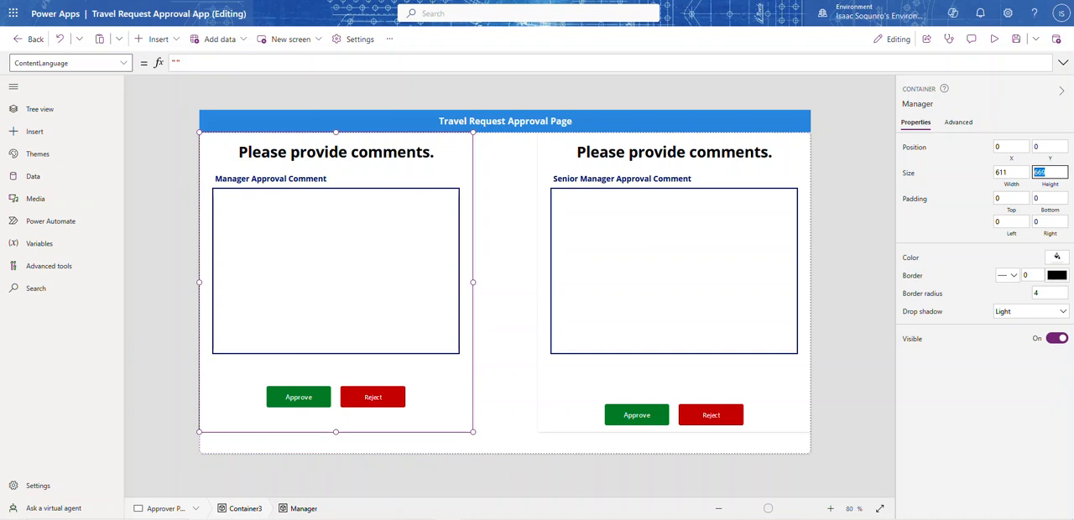
{"action": "type", "text": "717"}
{"action": "left_click", "coordinate": [959, 172]}
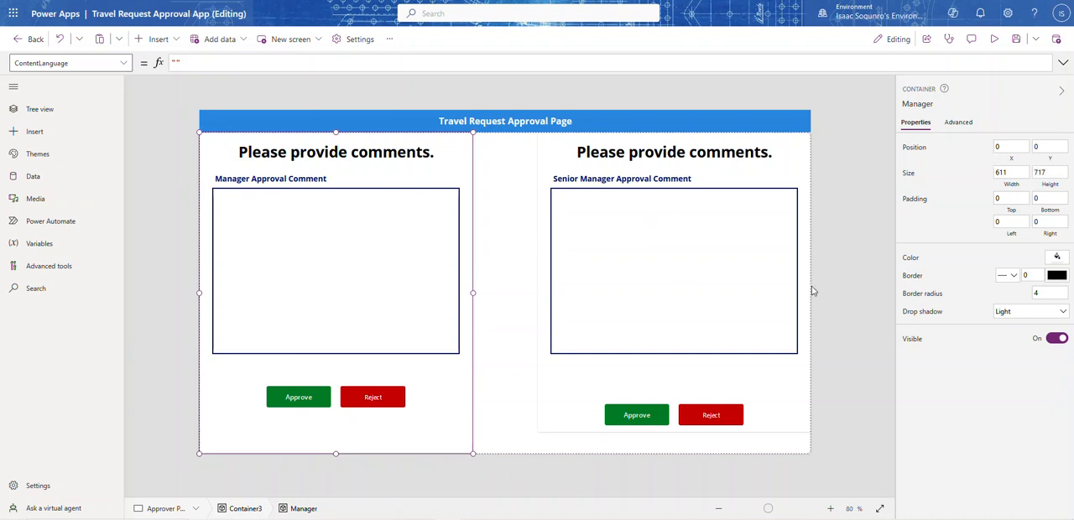
{"action": "left_click", "coordinate": [1059, 339]}
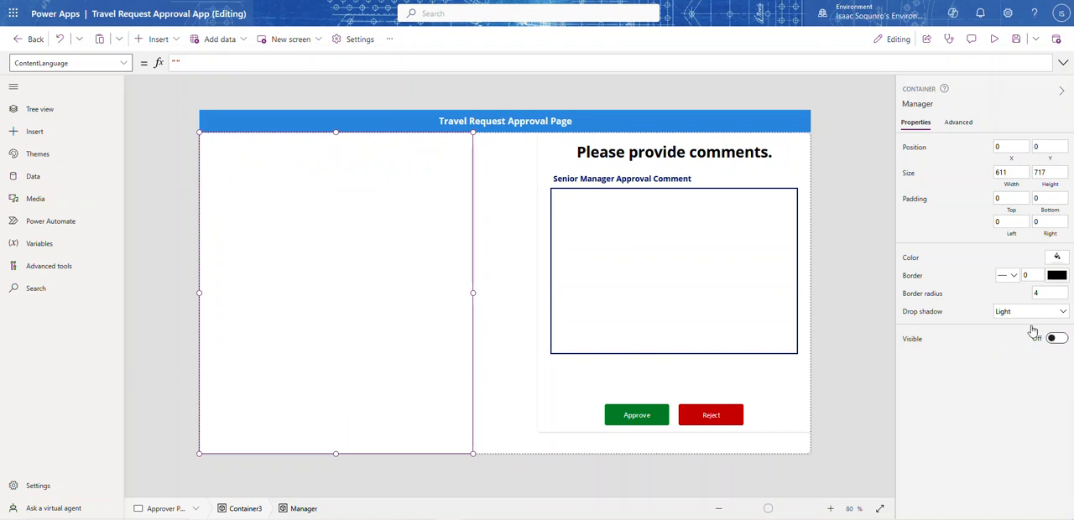
{"action": "left_click", "coordinate": [869, 212]}
Move the SrManager container to the page's left edge at X 0
{"action": "left_click", "coordinate": [589, 162]}
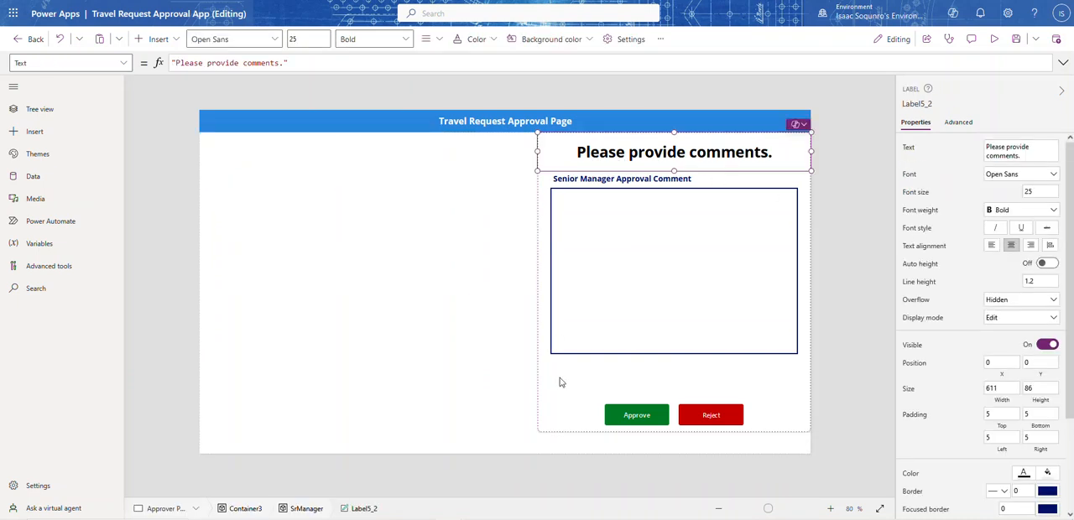
{"action": "left_click", "coordinate": [562, 434]}
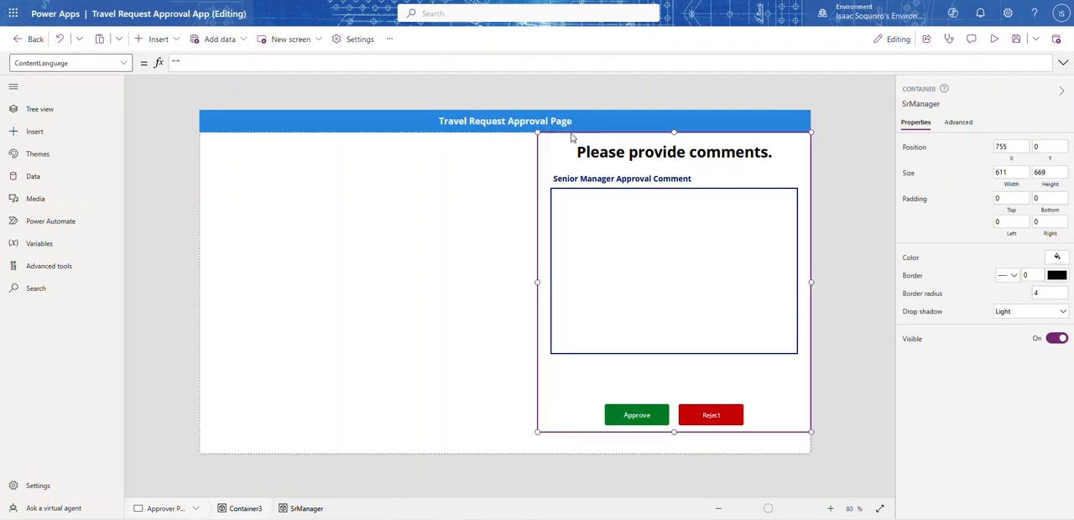
{"action": "left_click_drag", "start_coordinate": [541, 157], "coordinate": [337, 159]}
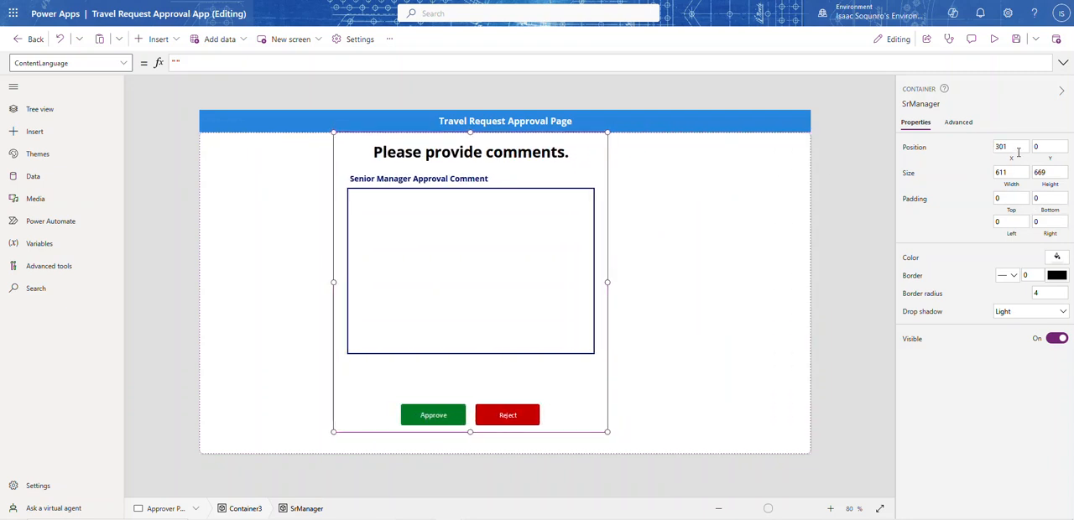
{"action": "left_click", "coordinate": [999, 146]}
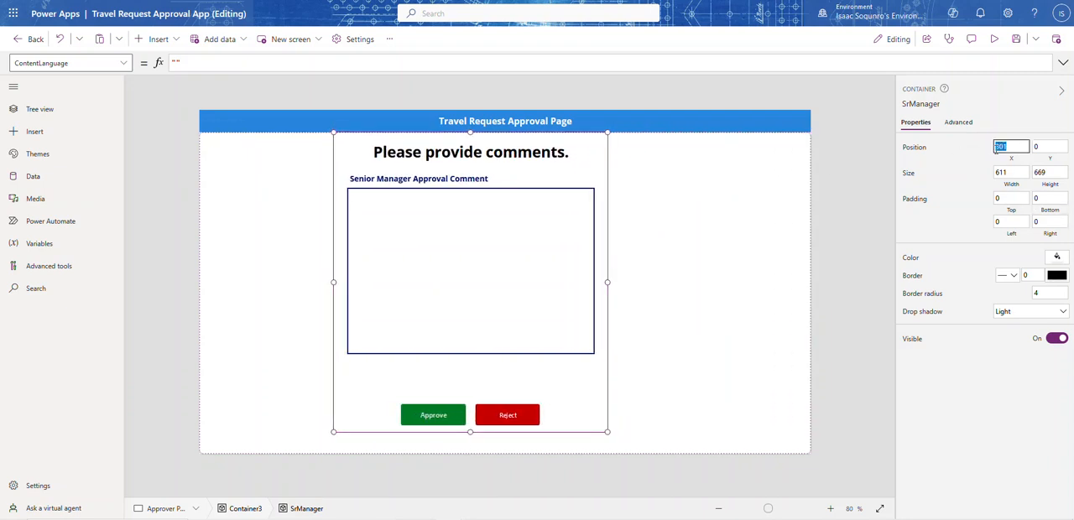
{"action": "type", "text": "0"}
{"action": "left_click", "coordinate": [965, 168]}
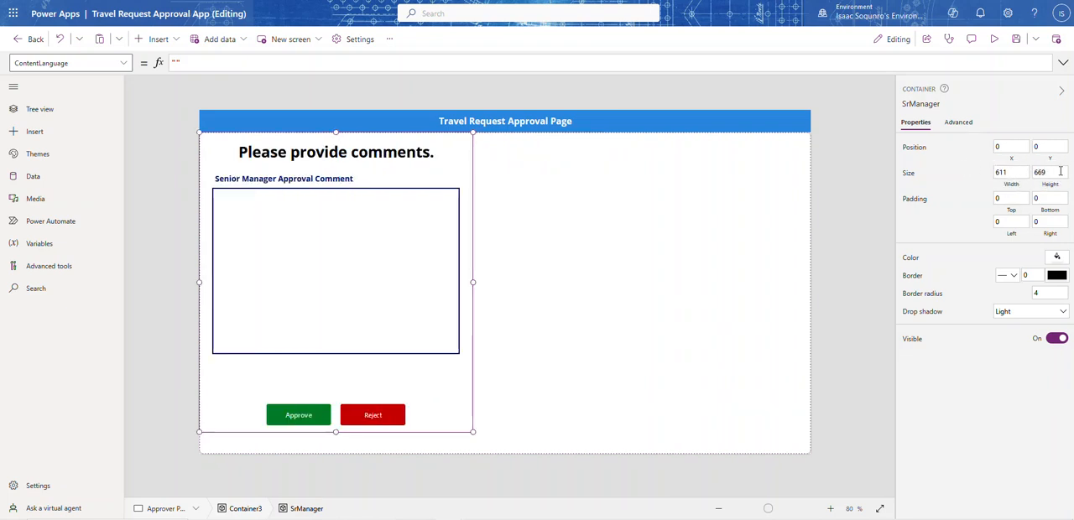
Set the SrManager container's height to 717
{"action": "left_click", "coordinate": [1059, 172]}
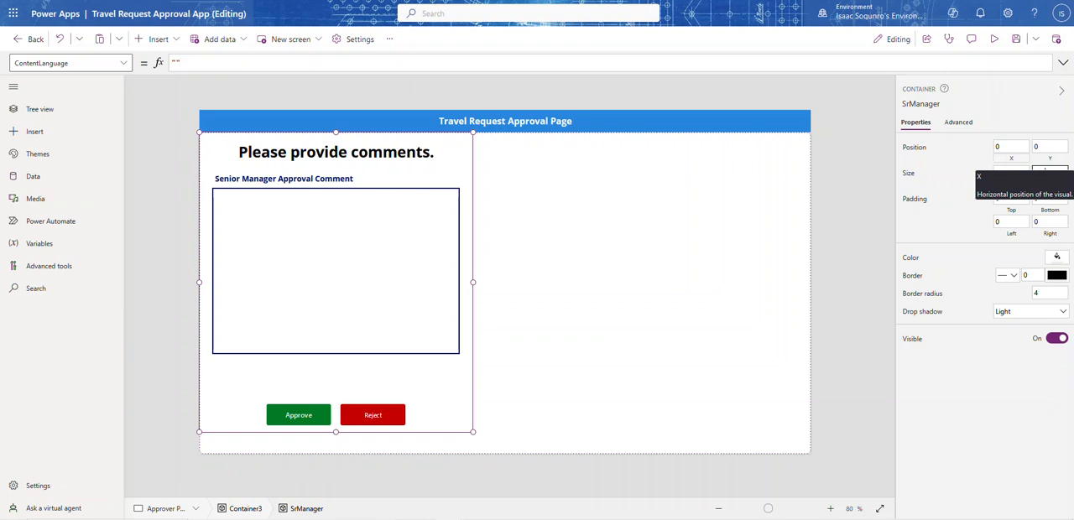
{"action": "type", "text": "717"}
{"action": "left_click", "coordinate": [965, 196]}
{"action": "left_click", "coordinate": [689, 220]}
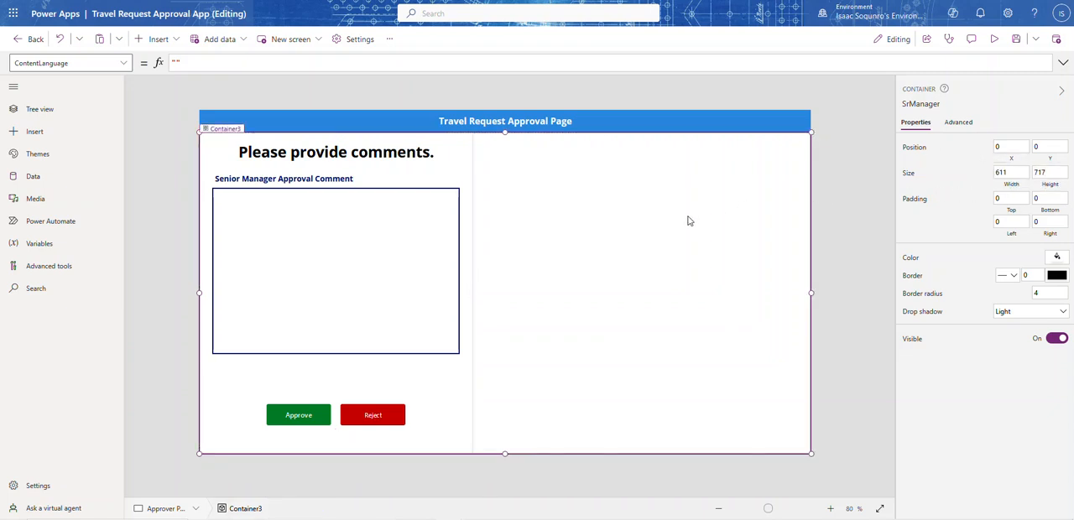
{"action": "left_click", "coordinate": [433, 403]}
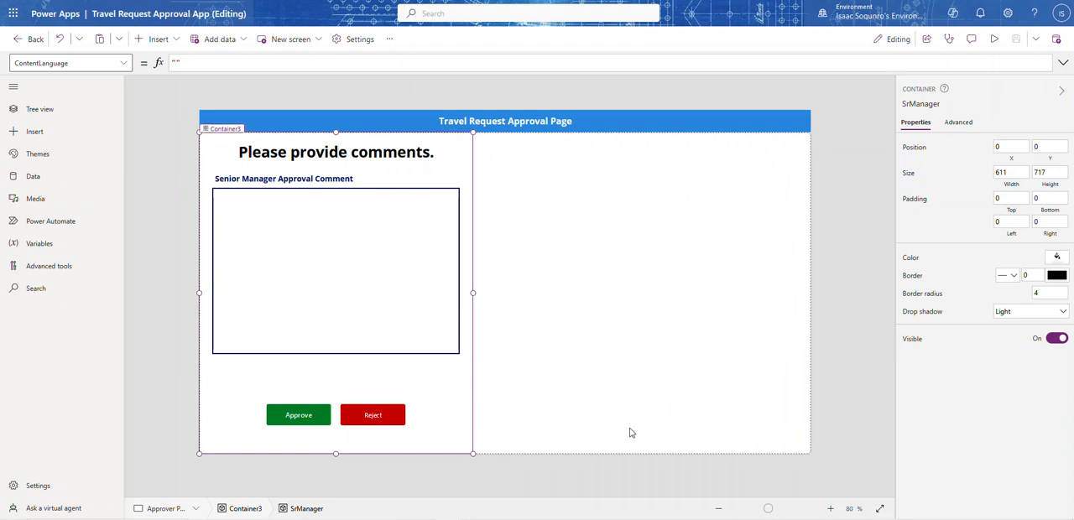
Insert a new Container inside Container3 on the Approver Page
{"action": "left_click", "coordinate": [662, 207]}
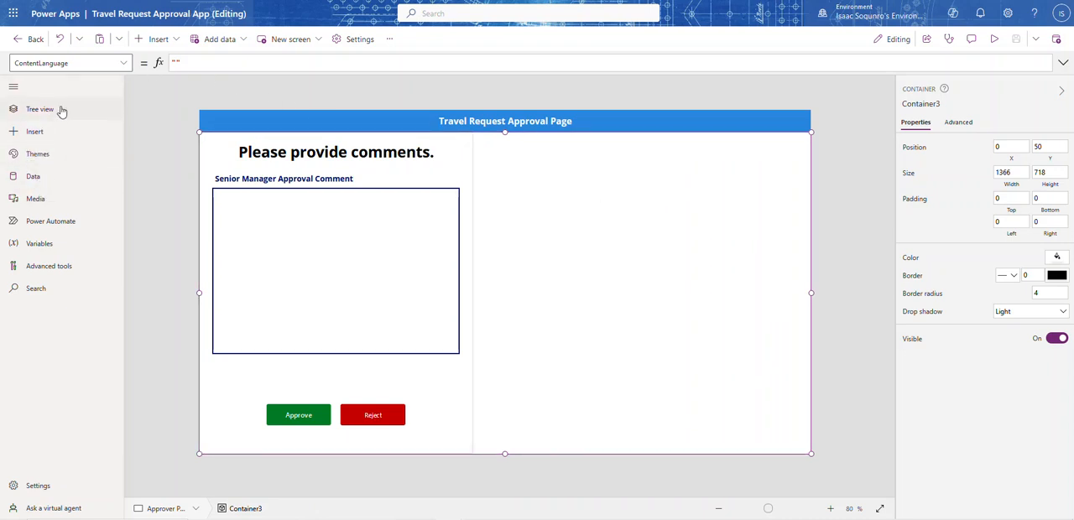
{"action": "left_click", "coordinate": [173, 39]}
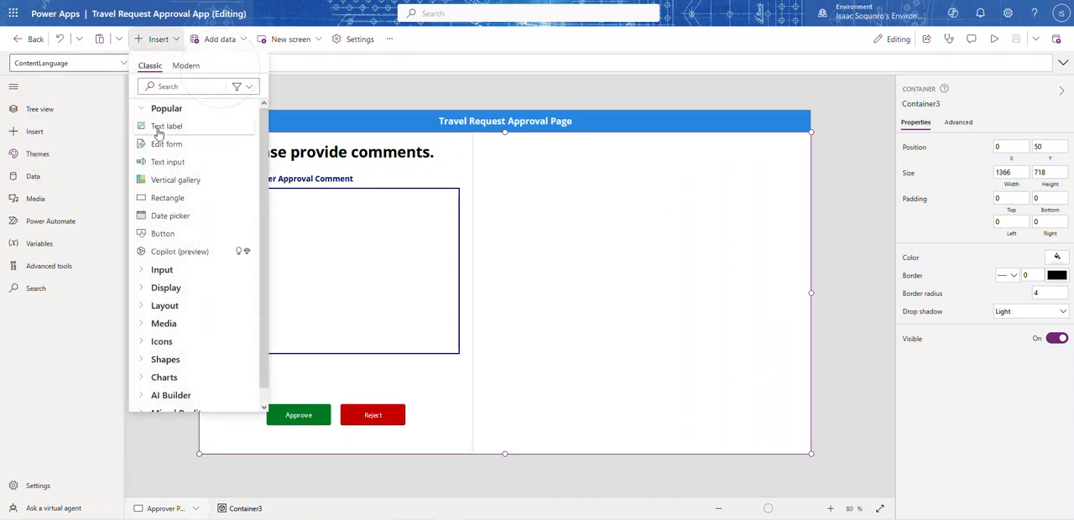
{"action": "left_click", "coordinate": [171, 87]}
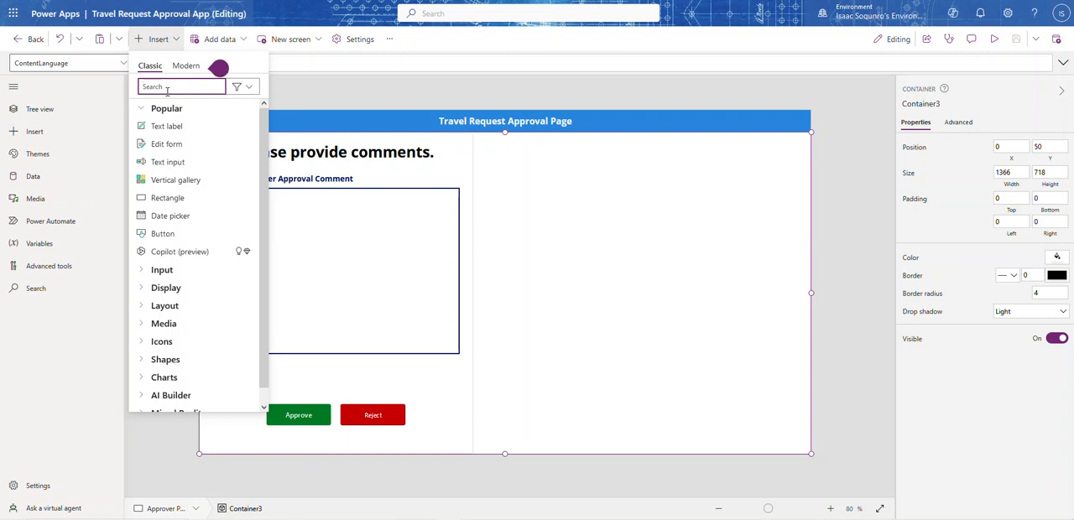
{"action": "type", "text": "con"}
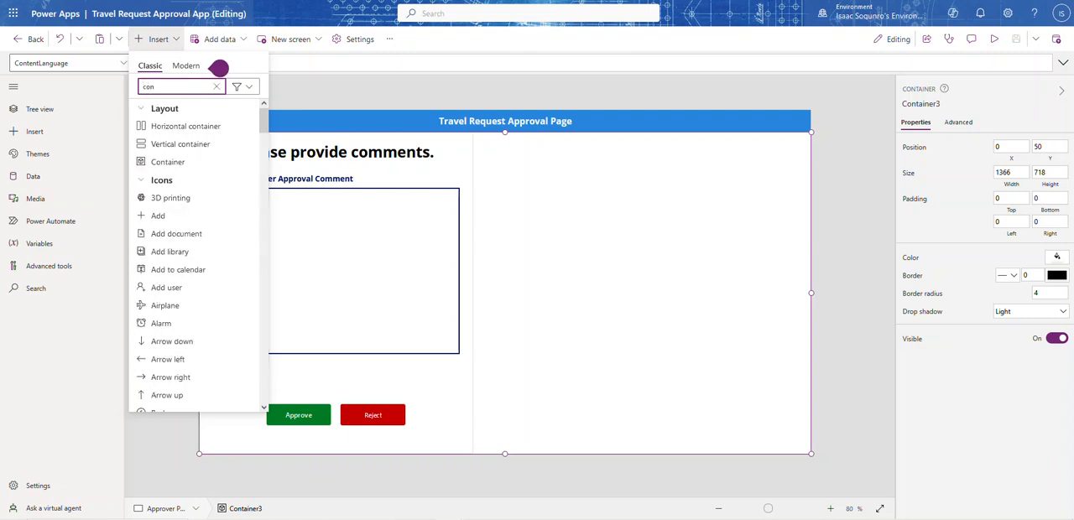
{"action": "left_click", "coordinate": [168, 162]}
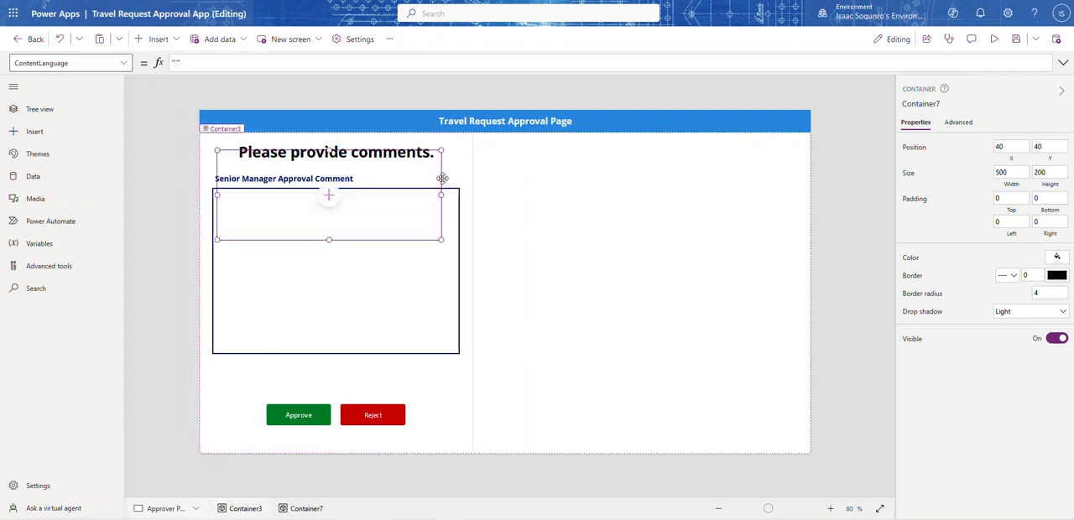
Place the new container against Container3's right edge at about X 734, Y 0, sized about 631 by 717
{"action": "left_click_drag", "start_coordinate": [442, 179], "coordinate": [829, 162]}
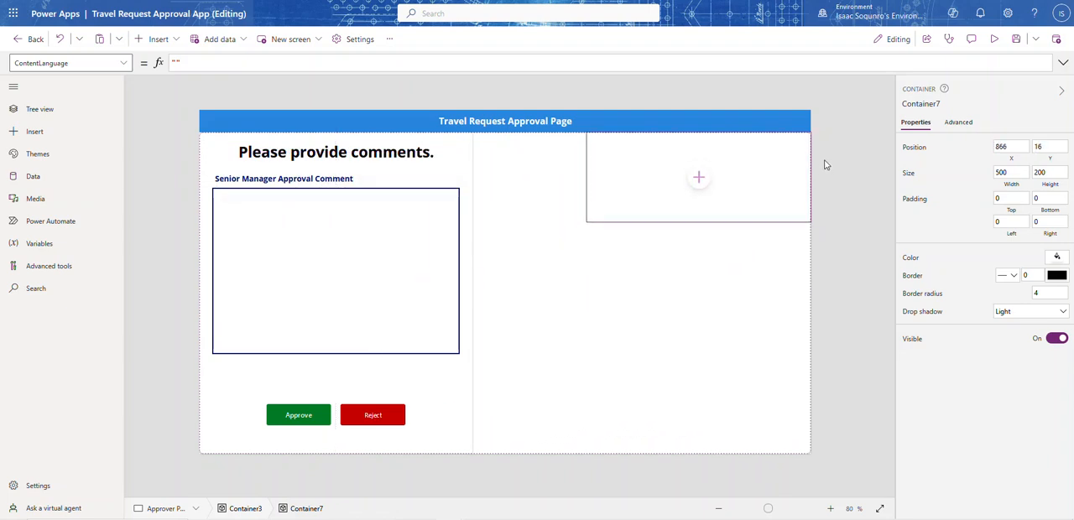
{"action": "left_click_drag", "start_coordinate": [697, 222], "coordinate": [697, 454]}
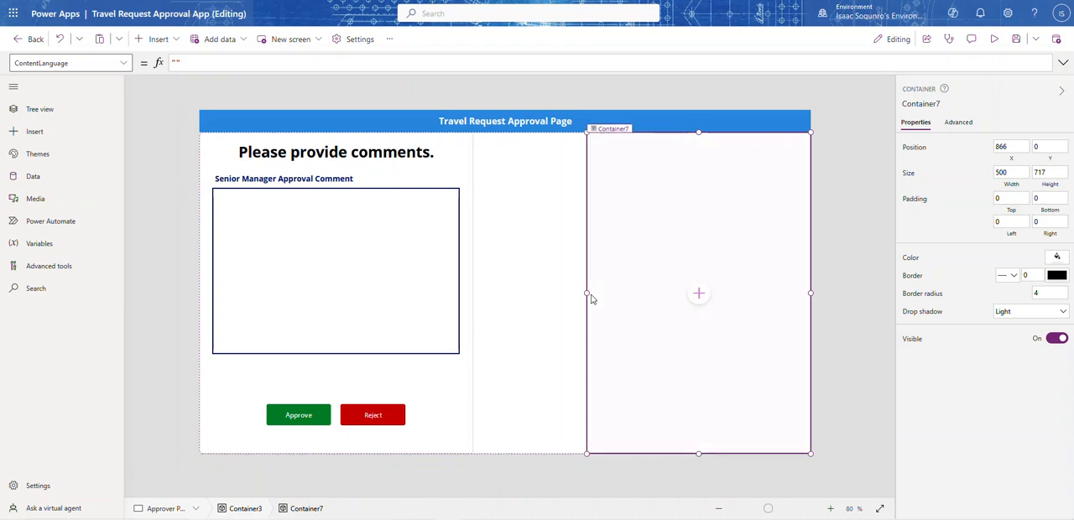
{"action": "left_click_drag", "start_coordinate": [585, 293], "coordinate": [529, 285]}
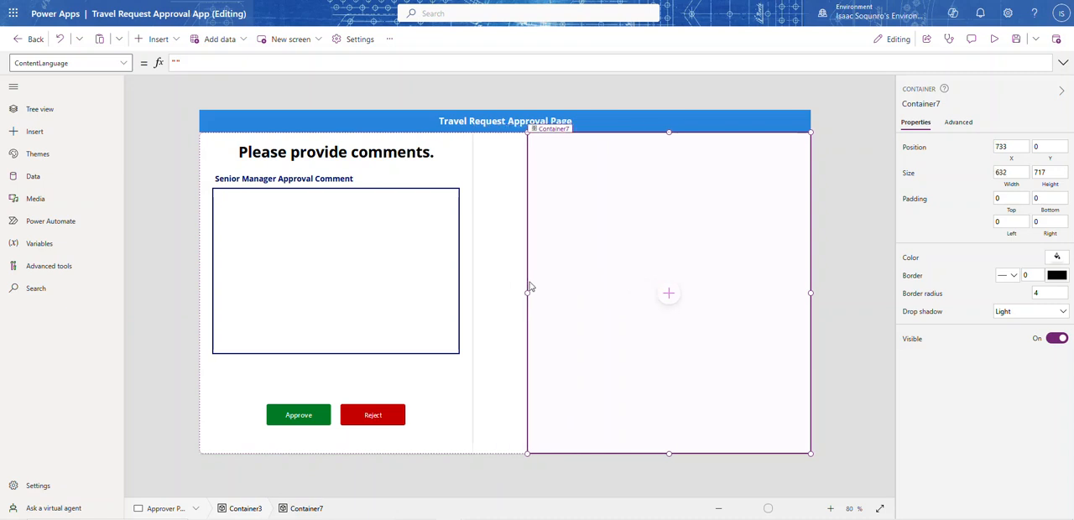
Add an edit form to the new container and set its data source to Travel Request
{"action": "left_click", "coordinate": [672, 297]}
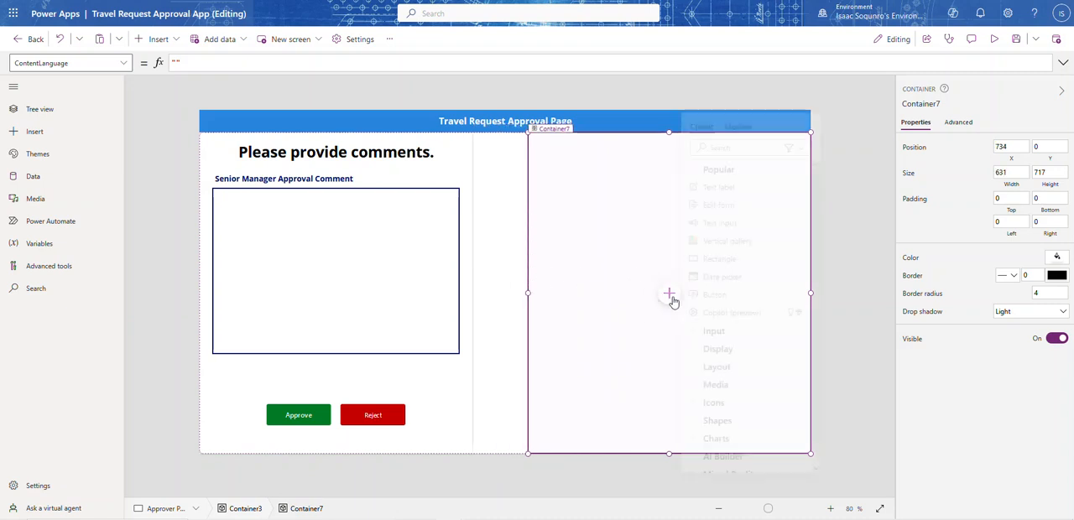
{"action": "left_click", "coordinate": [734, 206]}
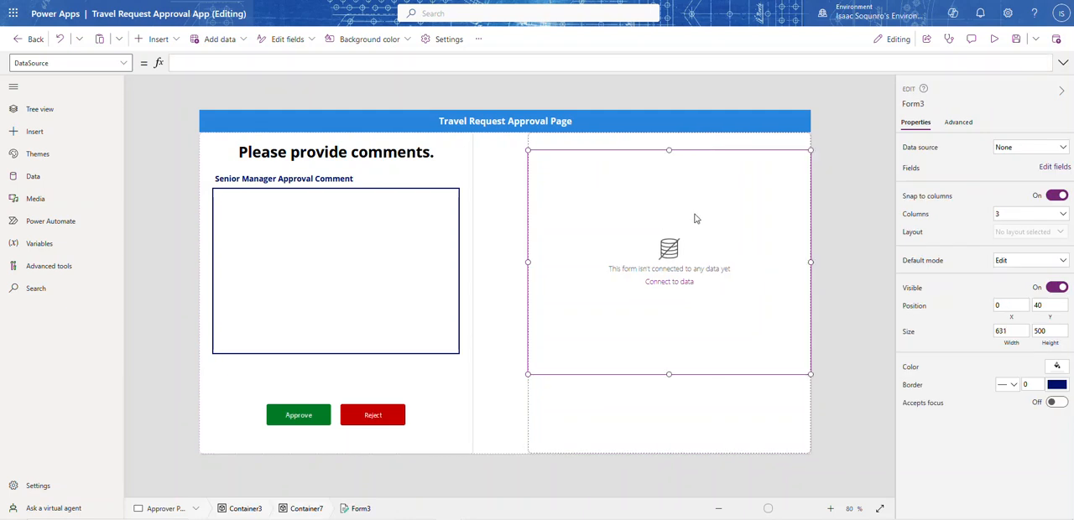
{"action": "left_click", "coordinate": [1039, 151]}
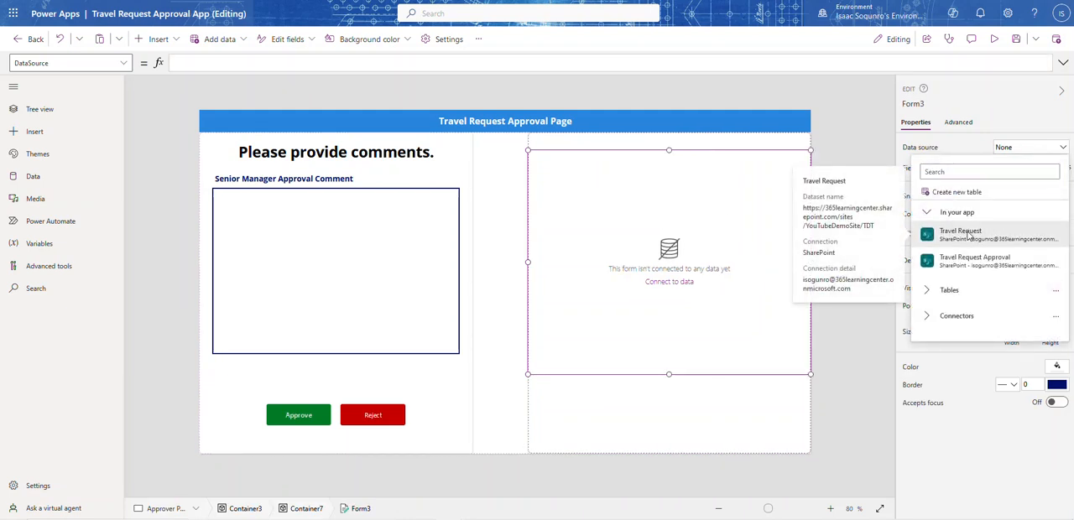
{"action": "left_click", "coordinate": [969, 237]}
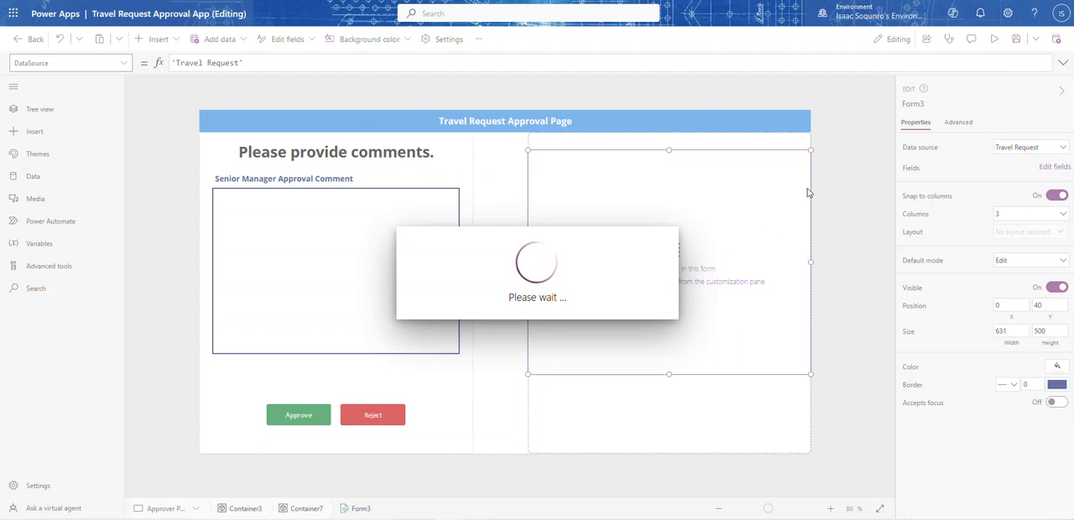